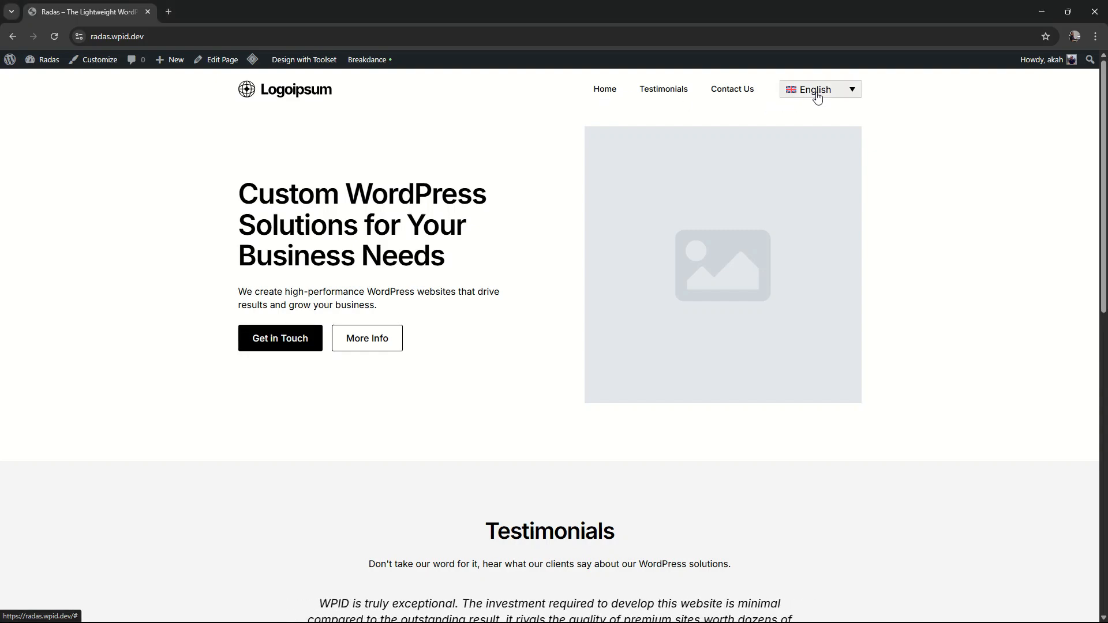
# Browse the English Contact Us, Home and Testimonials pages on the live site
pyautogui.click(676, 92)
pyautogui.click(730, 92)
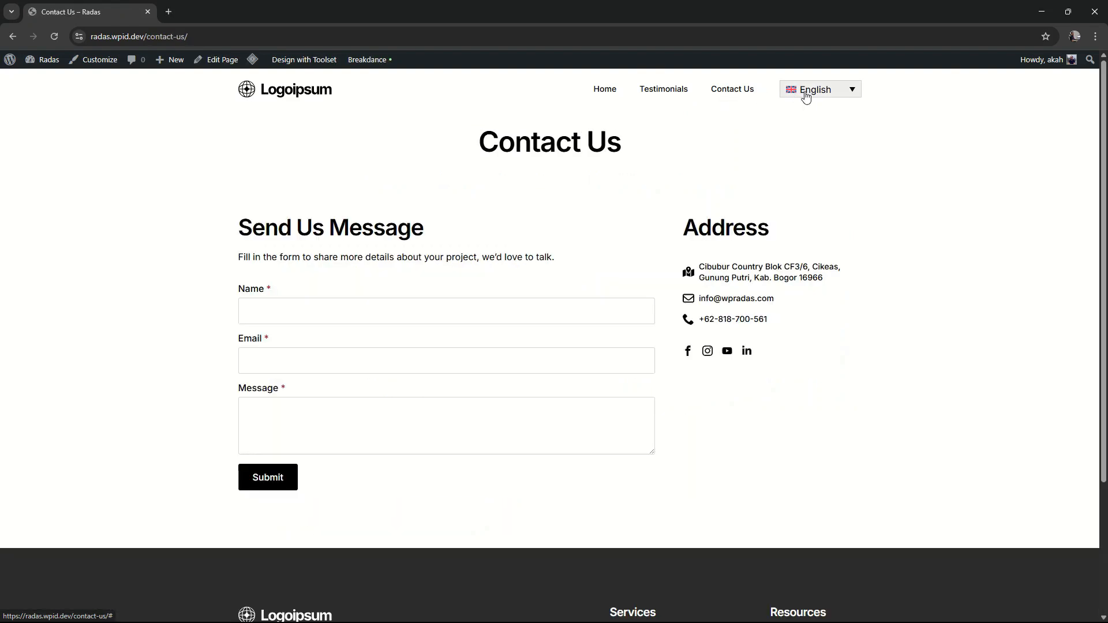
pyautogui.click(604, 90)
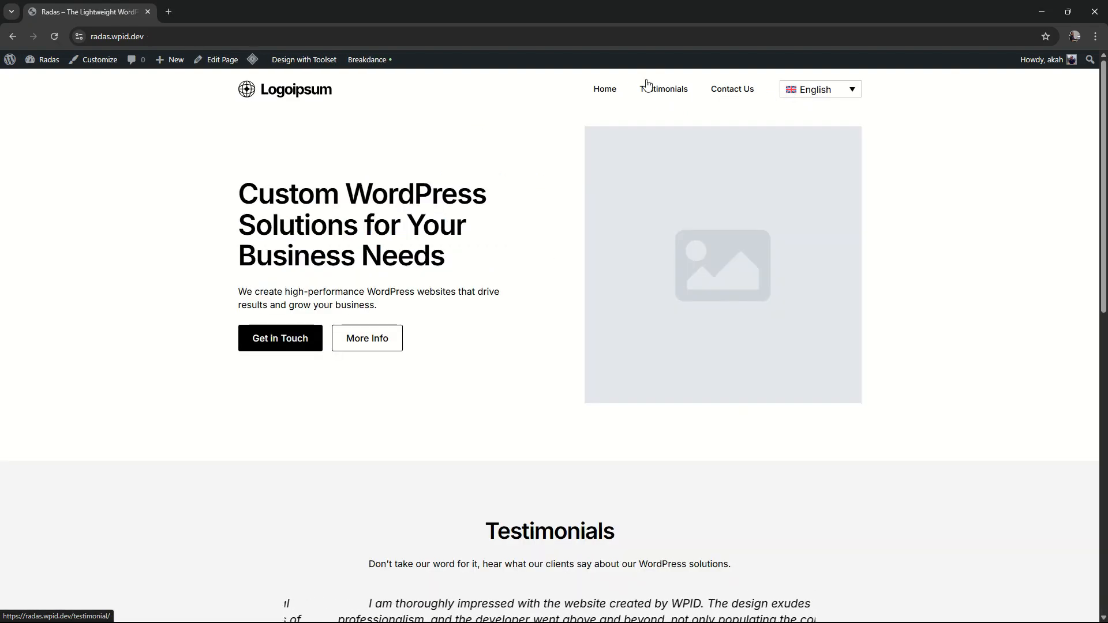
pyautogui.click(686, 99)
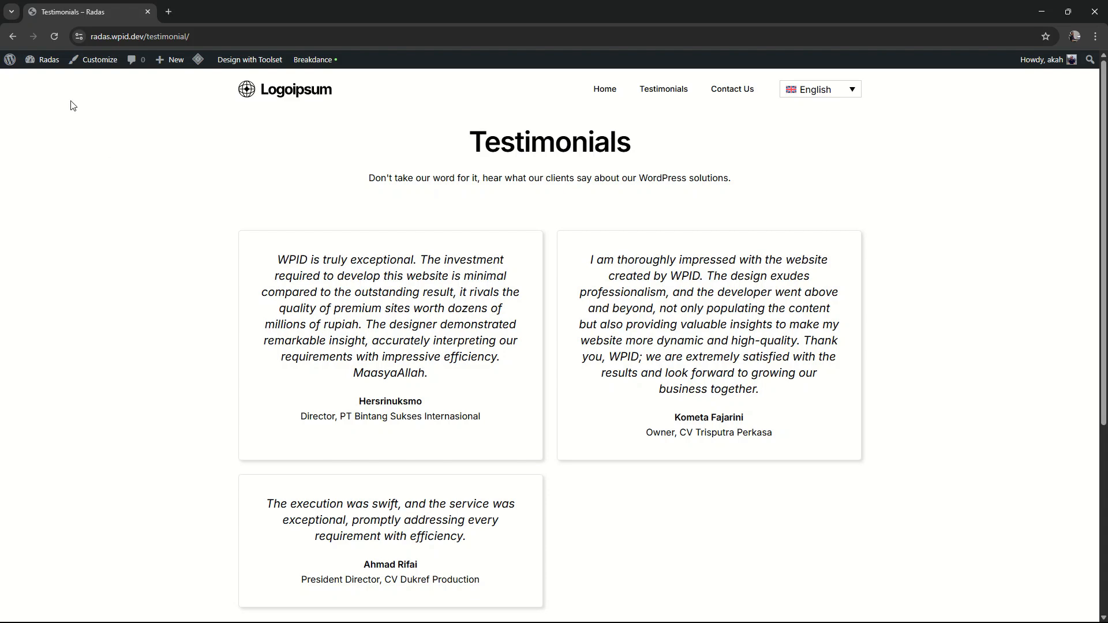
# Go to the WordPress admin and list all testimonials to check their Indonesian translation status
pyautogui.click(47, 61)
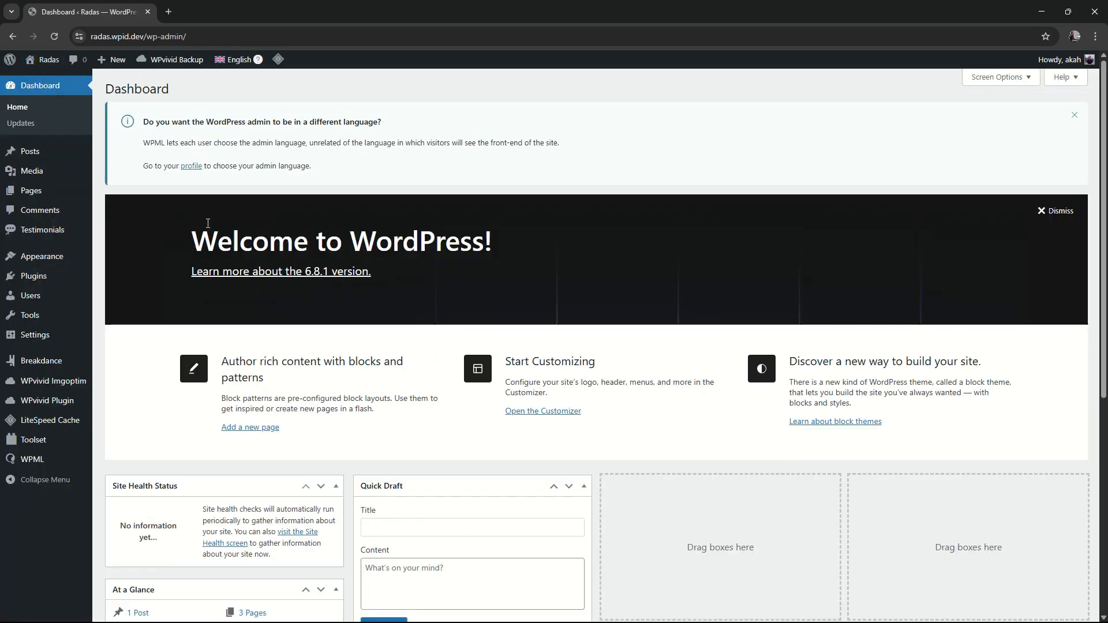
pyautogui.moveTo(38, 237)
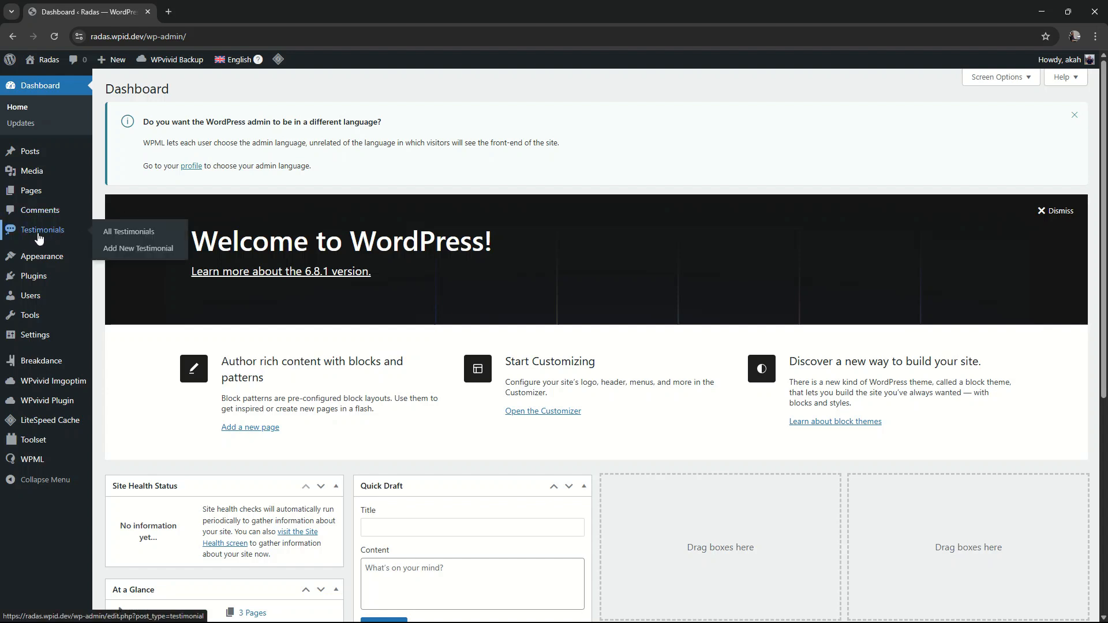
pyautogui.click(129, 232)
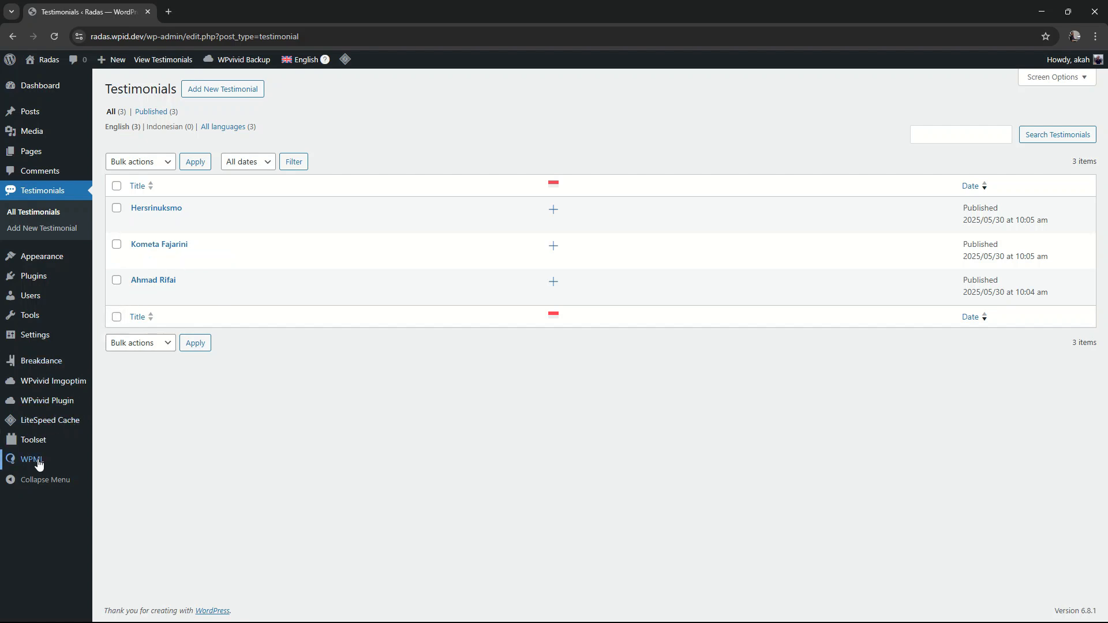
# Review the site languages and language URL format in WPML's language settings
pyautogui.moveTo(35, 461)
pyautogui.click(121, 424)
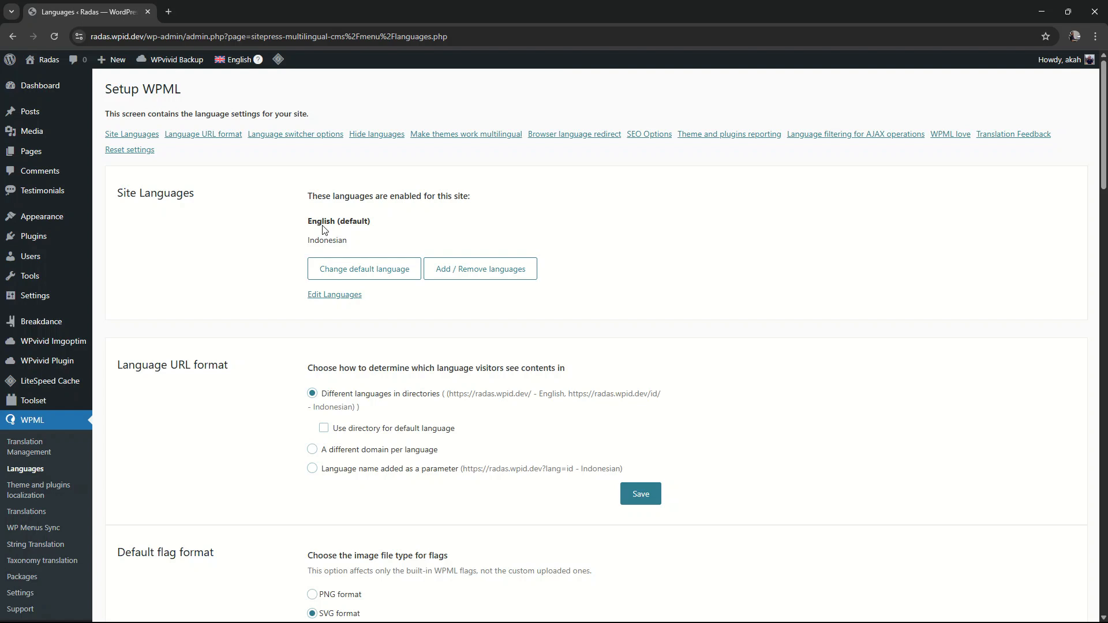
pyautogui.scroll(-1, 323, 229)
pyautogui.scroll(1, 322, 230)
# In WPML's Custom Fields Translation settings, set wpcf-company, wpcf-position and wpcf-testimonial to Translate and save
pyautogui.moveTo(39, 345)
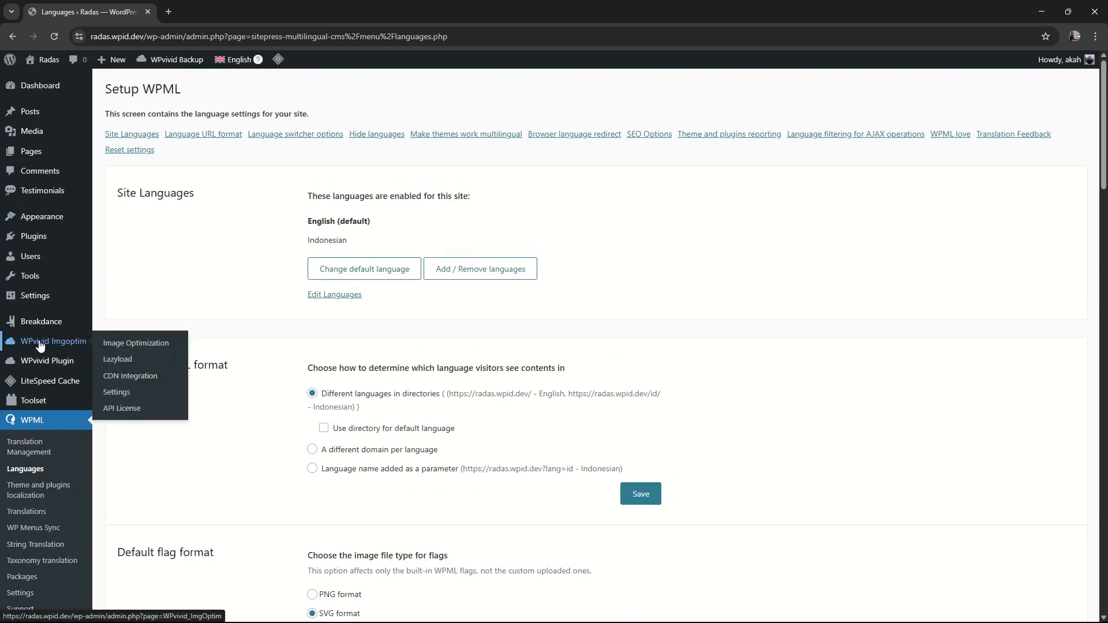
pyautogui.scroll(-2, 40, 345)
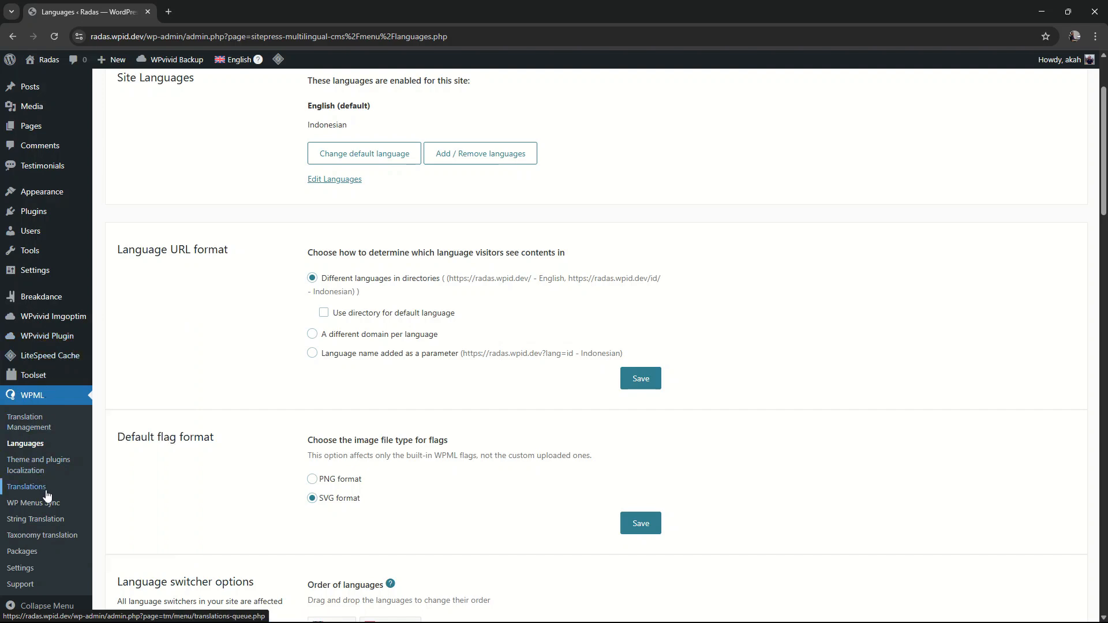
pyautogui.click(30, 567)
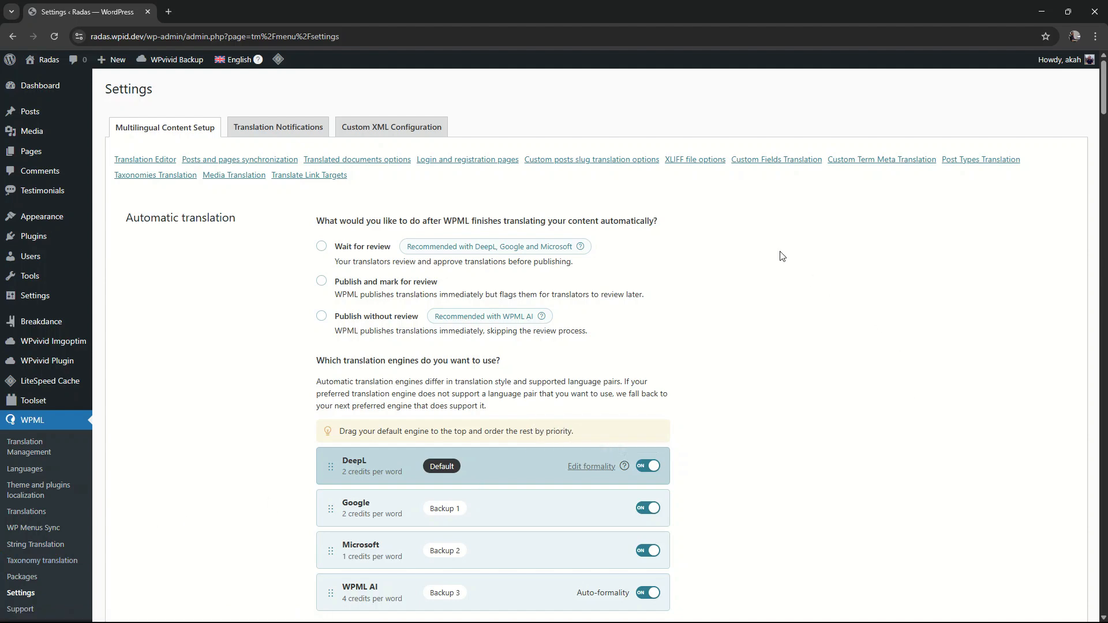
pyautogui.click(775, 160)
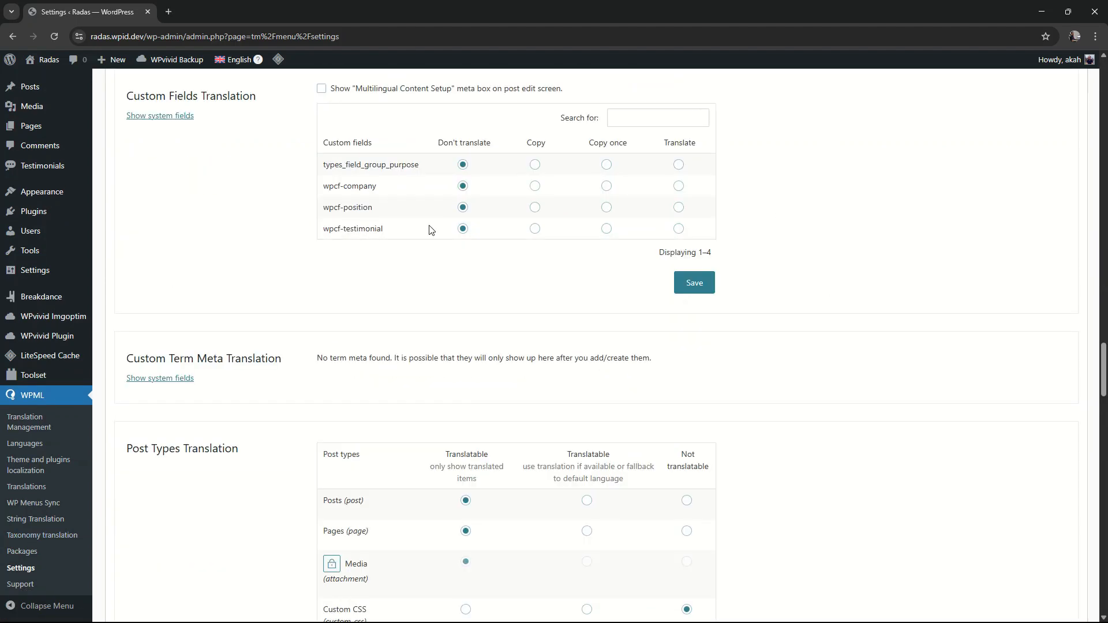
pyautogui.doubleClick(366, 186)
pyautogui.doubleClick(365, 207)
pyautogui.doubleClick(364, 231)
pyautogui.click(679, 186)
pyautogui.click(679, 207)
pyautogui.click(679, 229)
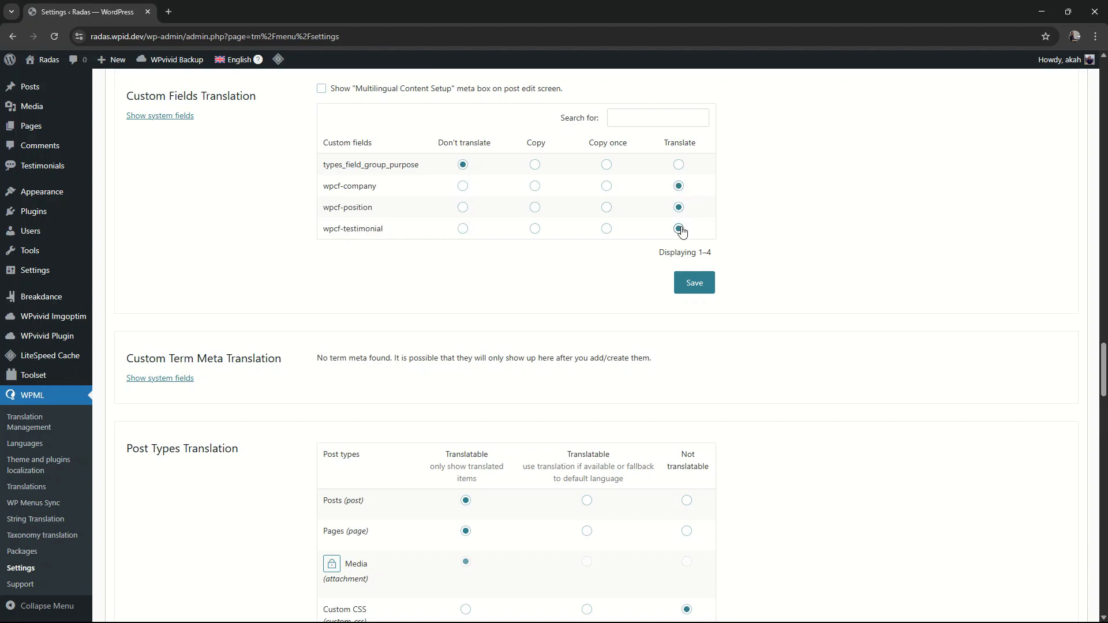
pyautogui.doubleClick(339, 186)
pyautogui.click(702, 289)
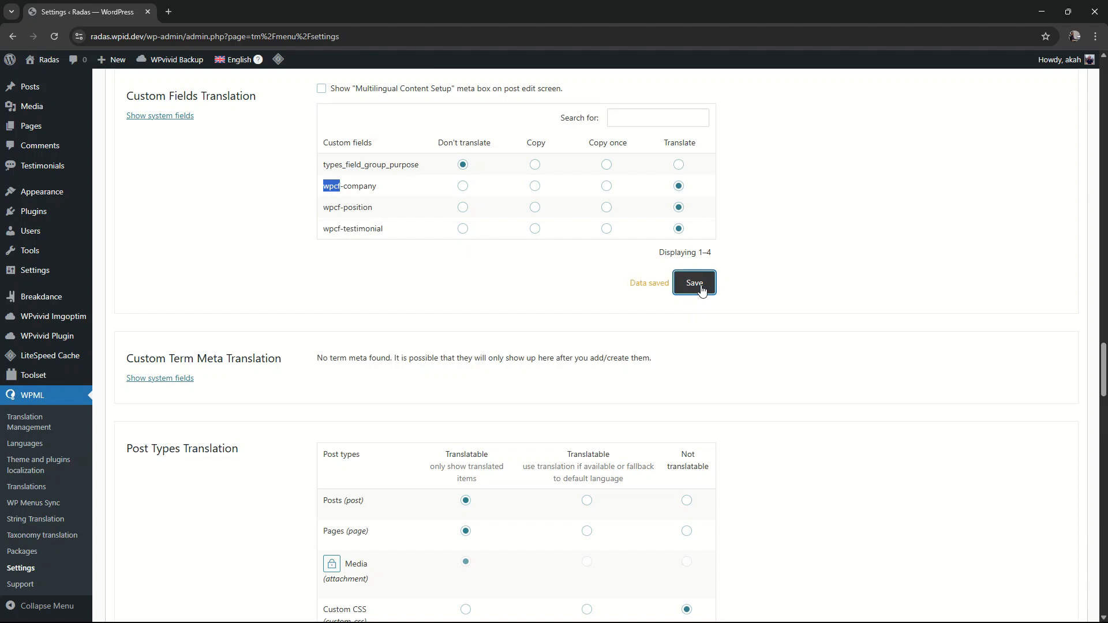
# Return to the testimonials list and complete the testimonials' Indonesian translations in the Advanced Translation Editor
pyautogui.scroll(5, 703, 290)
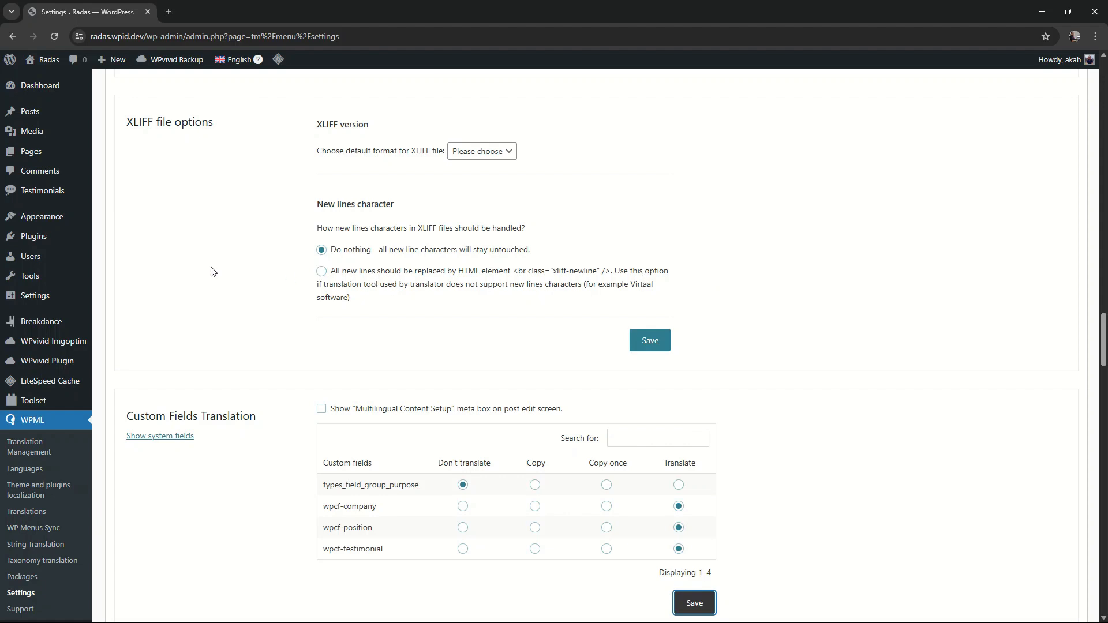
pyautogui.moveTo(46, 199)
pyautogui.click(110, 193)
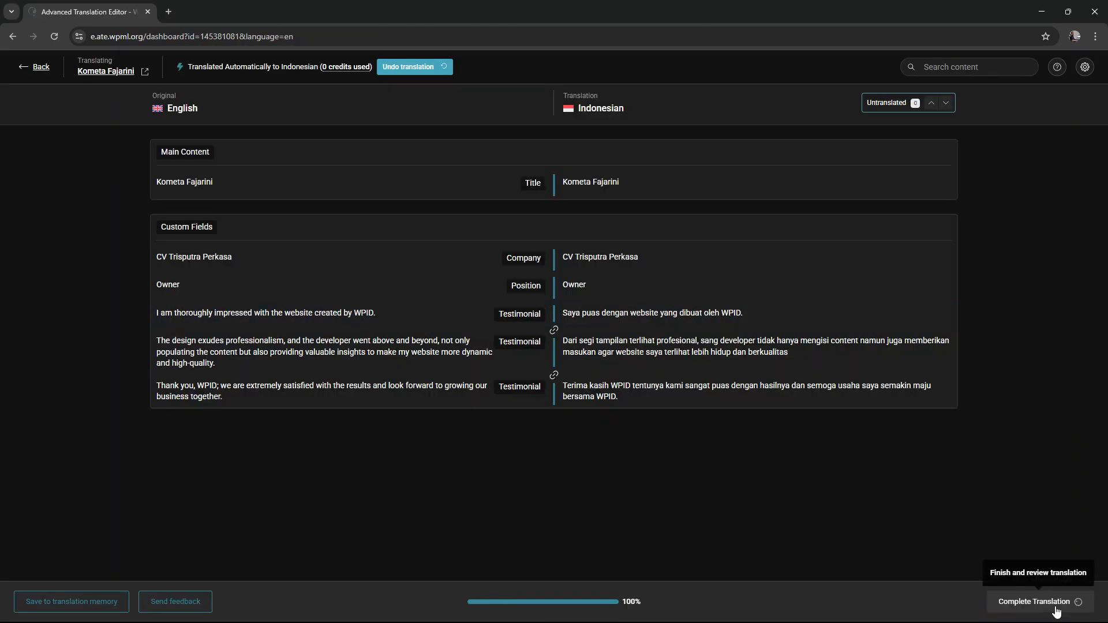
pyautogui.click(1041, 604)
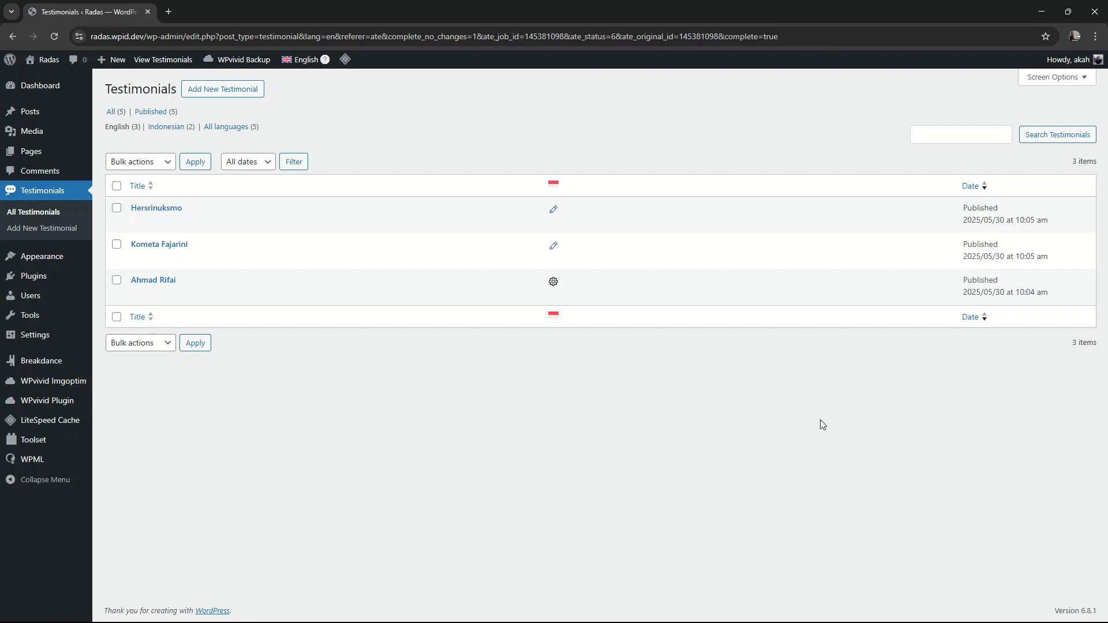
# Visit the live site's Testimonials page and switch its language to Indonesia
pyautogui.moveTo(44, 60)
pyautogui.click(46, 79)
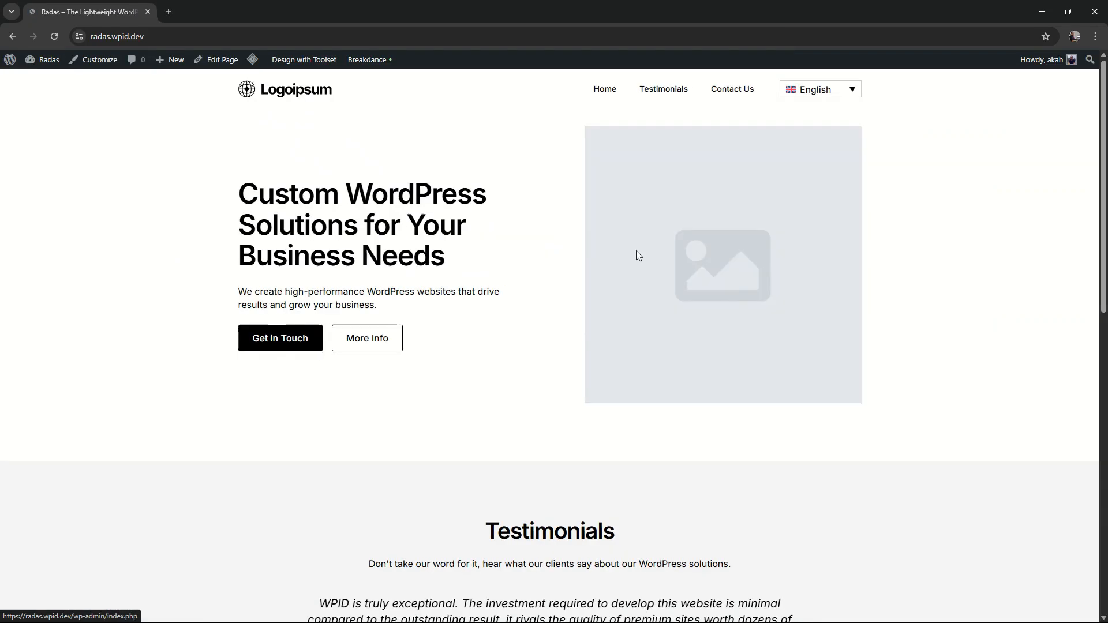
pyautogui.click(665, 92)
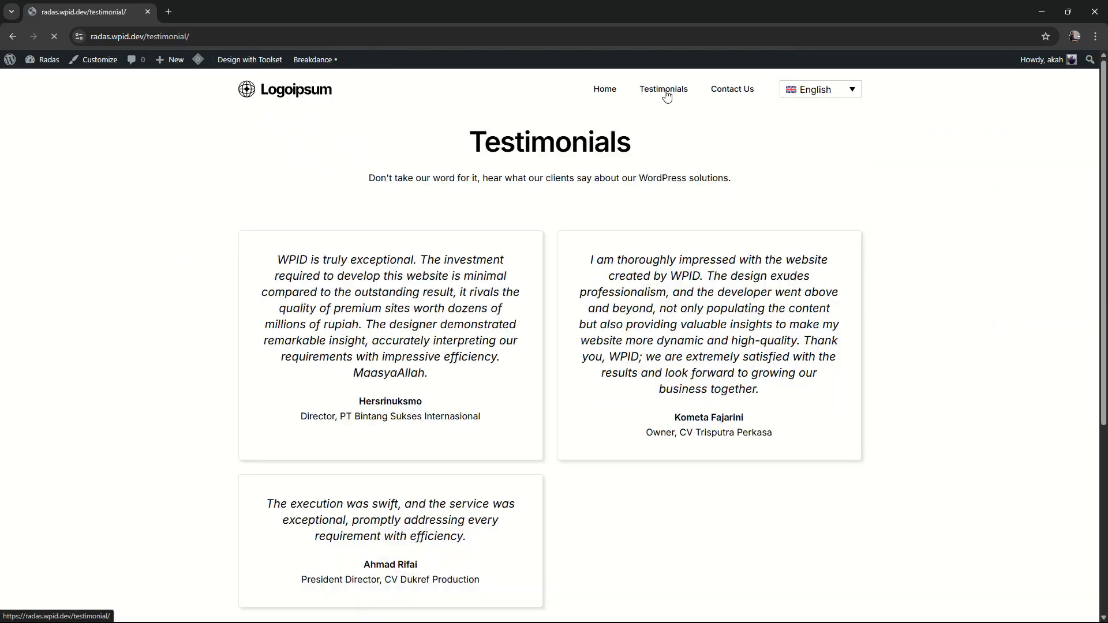
pyautogui.click(830, 96)
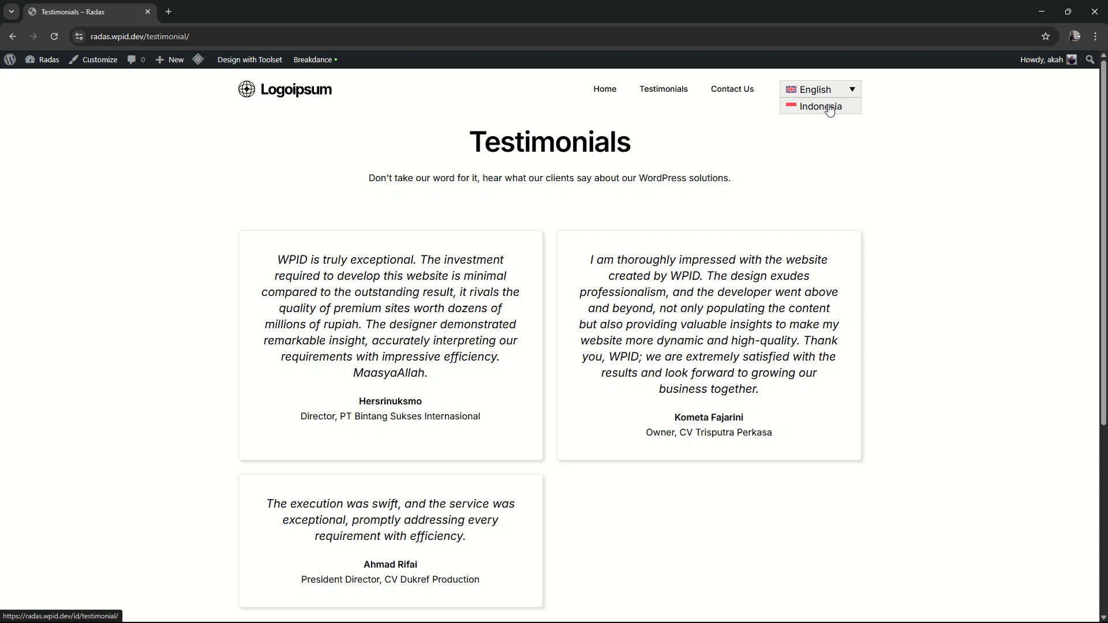
pyautogui.click(830, 108)
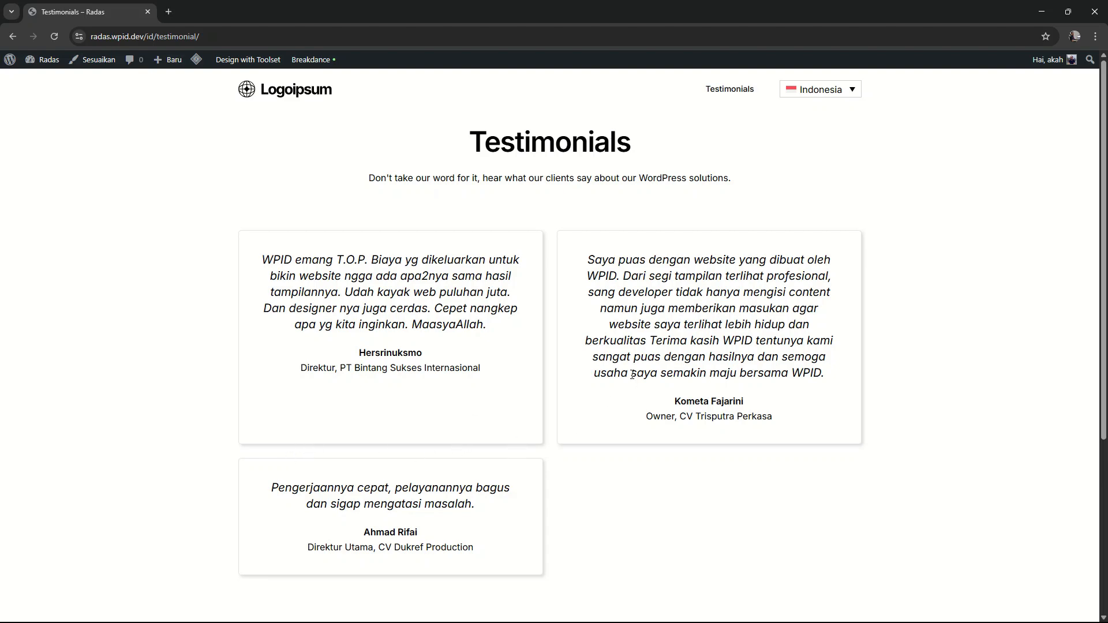
# Examine the Indonesian Testimonials page, including its heading, intro line and testimonial cards
pyautogui.scroll(-4, 633, 375)
pyautogui.scroll(4, 634, 376)
pyautogui.moveTo(476, 146); pyautogui.dragTo(640, 145)
pyautogui.moveTo(367, 189); pyautogui.dragTo(739, 187)
pyautogui.doubleClick(579, 142)
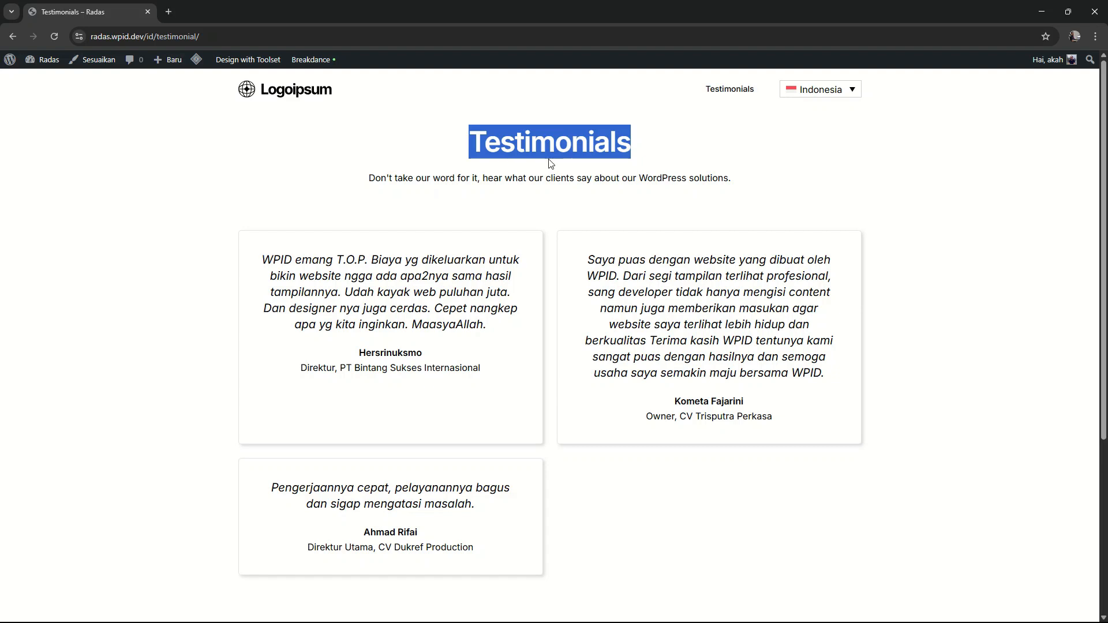
# Complete the Home page's Indonesian translation from the admin pages list, and view the Indonesian home page on the live site
pyautogui.click(306, 97)
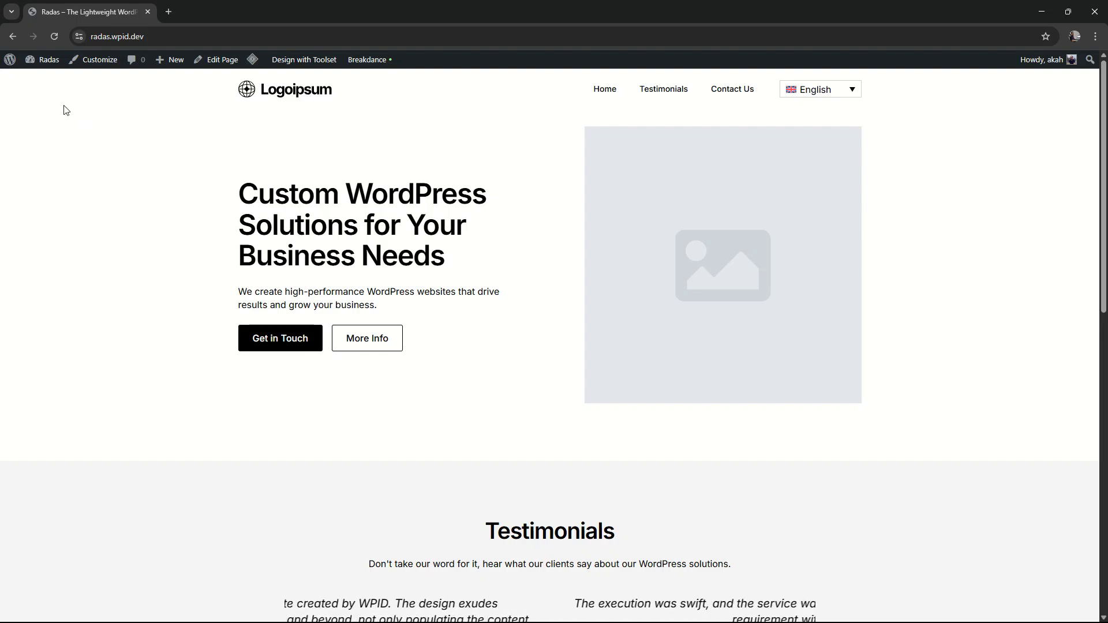
pyautogui.moveTo(44, 61)
pyautogui.click(46, 80)
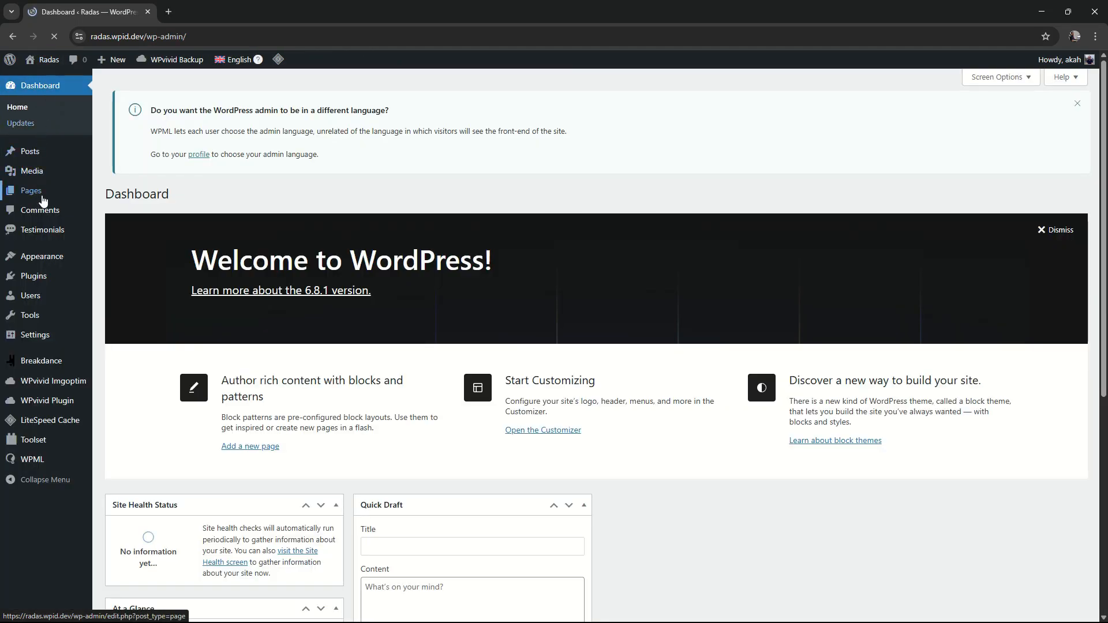
pyautogui.click(35, 192)
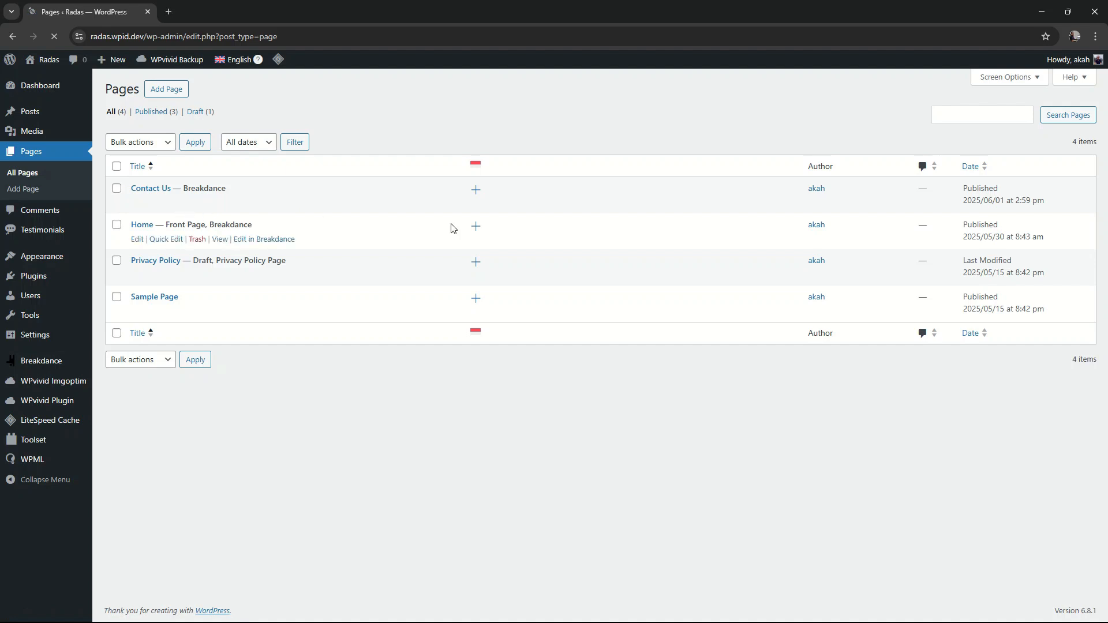
pyautogui.click(477, 249)
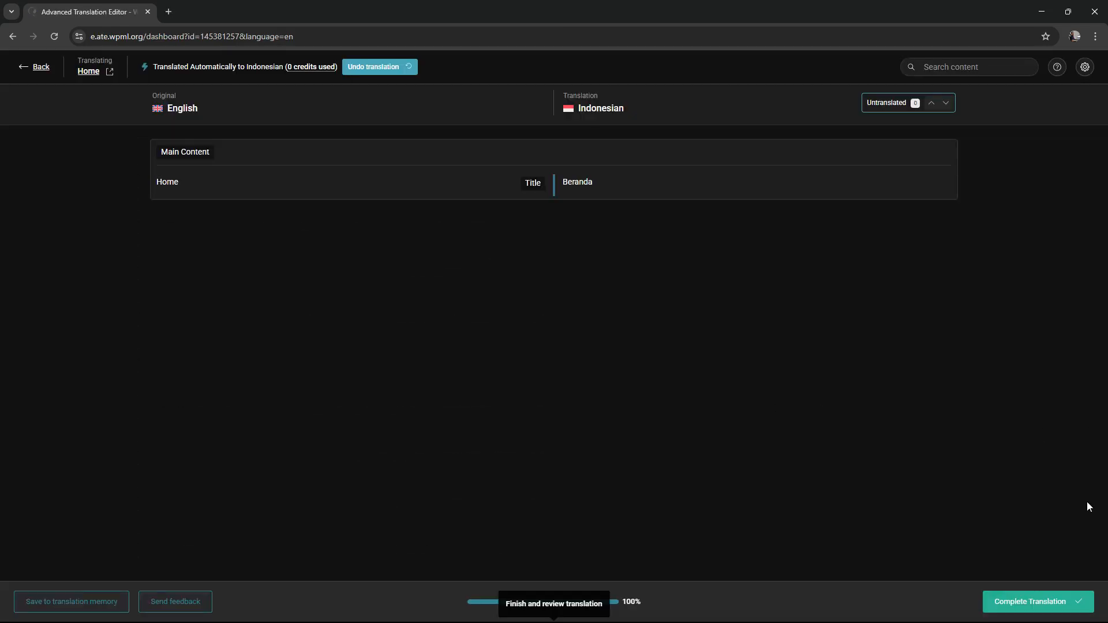
pyautogui.click(1039, 601)
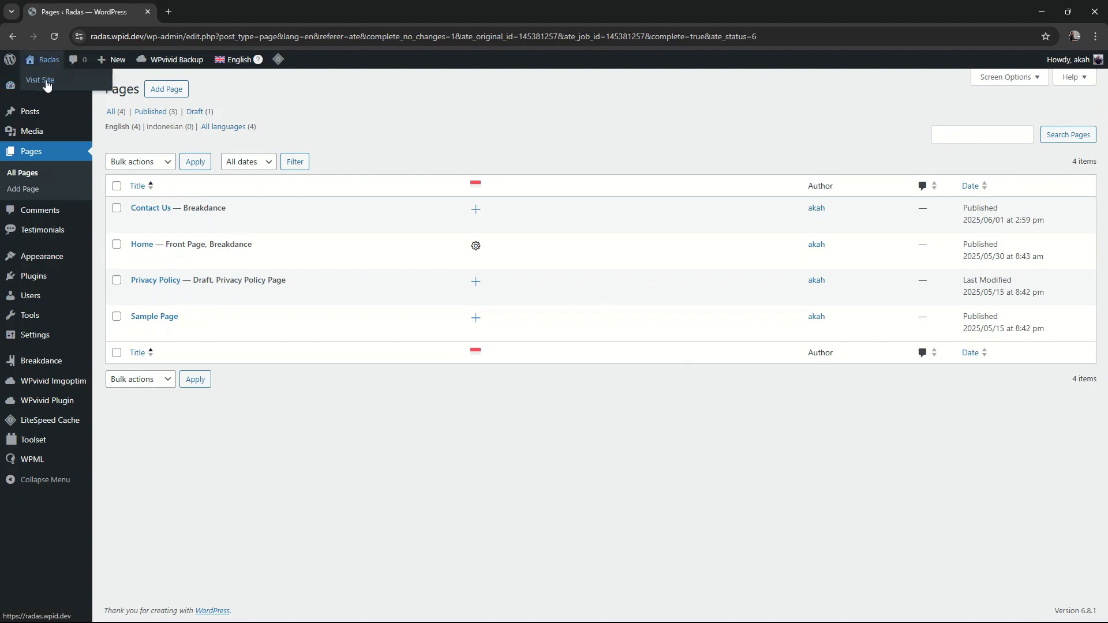
pyautogui.click(48, 84)
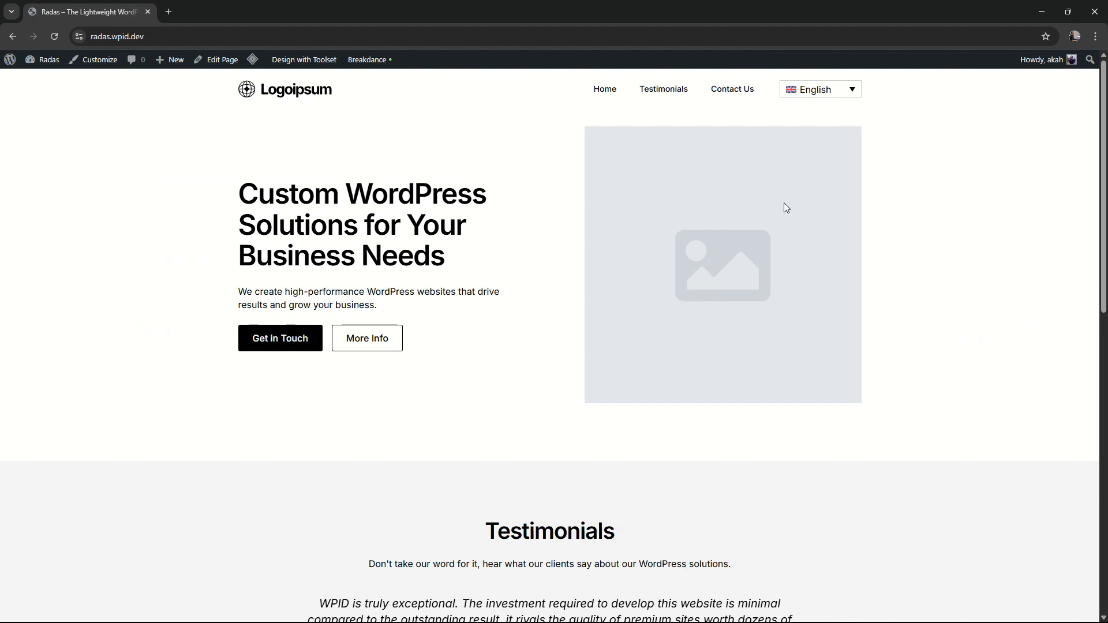
pyautogui.click(813, 109)
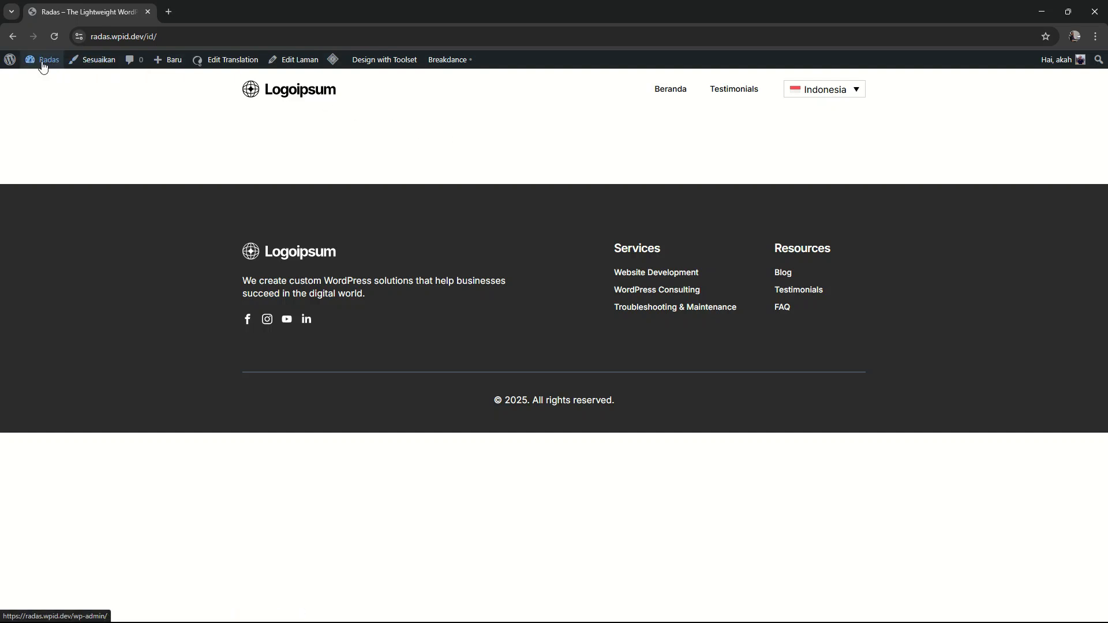
# Return to the admin pages list and open the English Home page in the Breakdance builder in a new tab
pyautogui.click(48, 85)
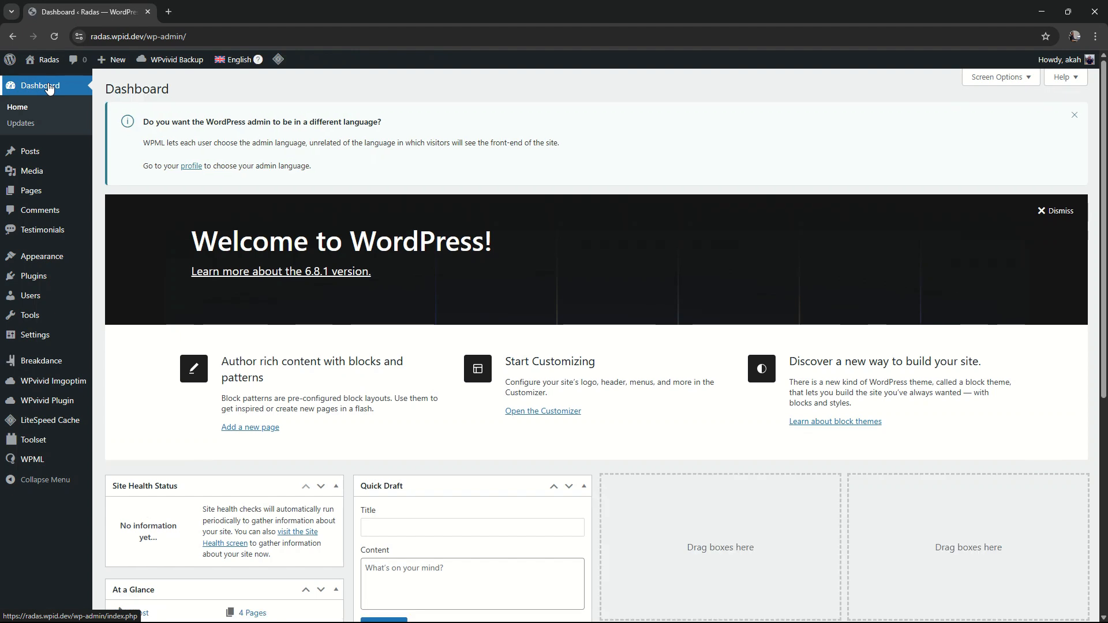
pyautogui.moveTo(38, 194)
pyautogui.click(102, 196)
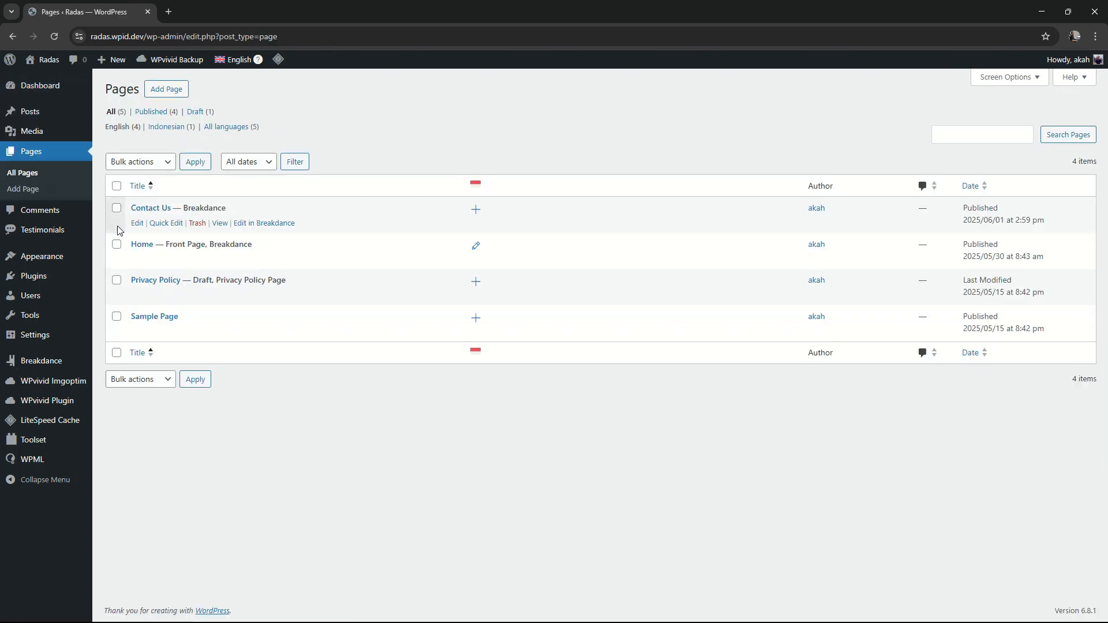
pyautogui.moveTo(136, 250)
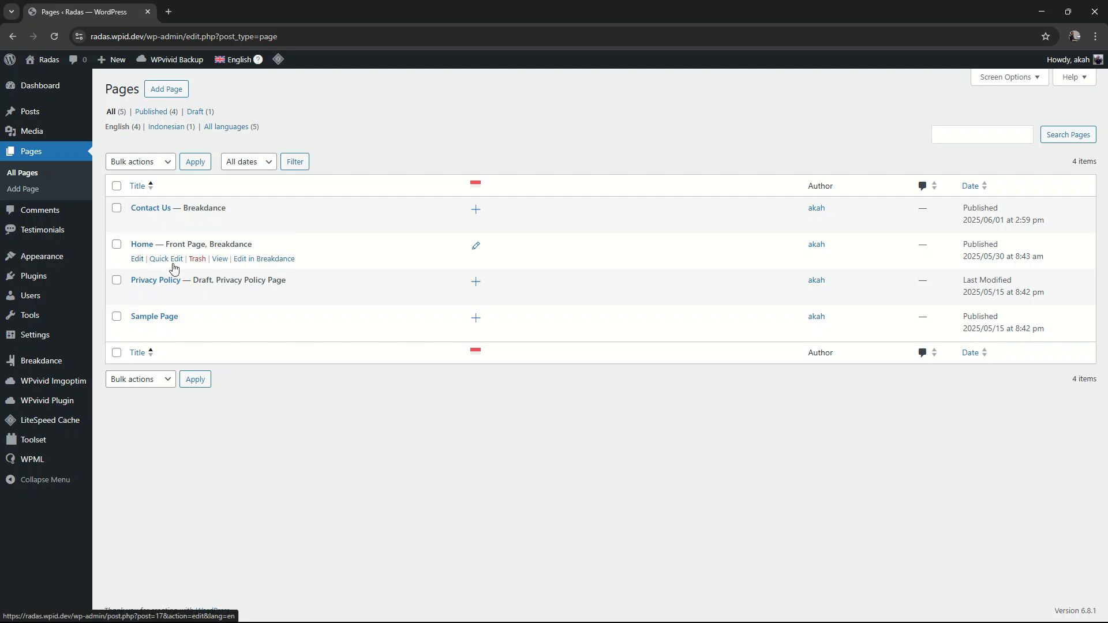
pyautogui.rightClick(275, 264)
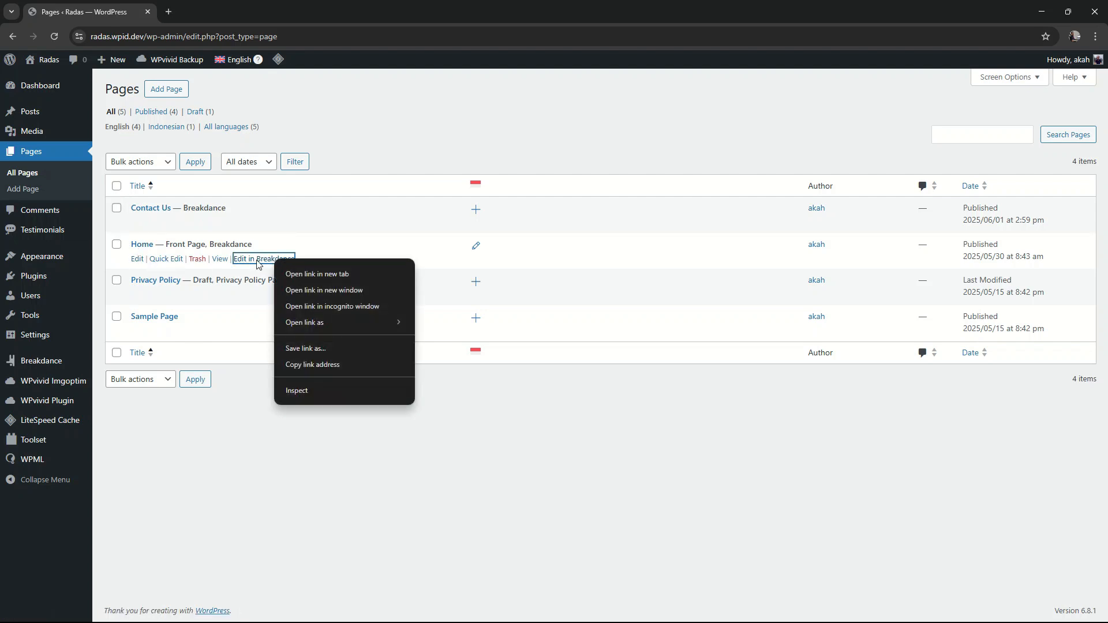
pyautogui.click(306, 274)
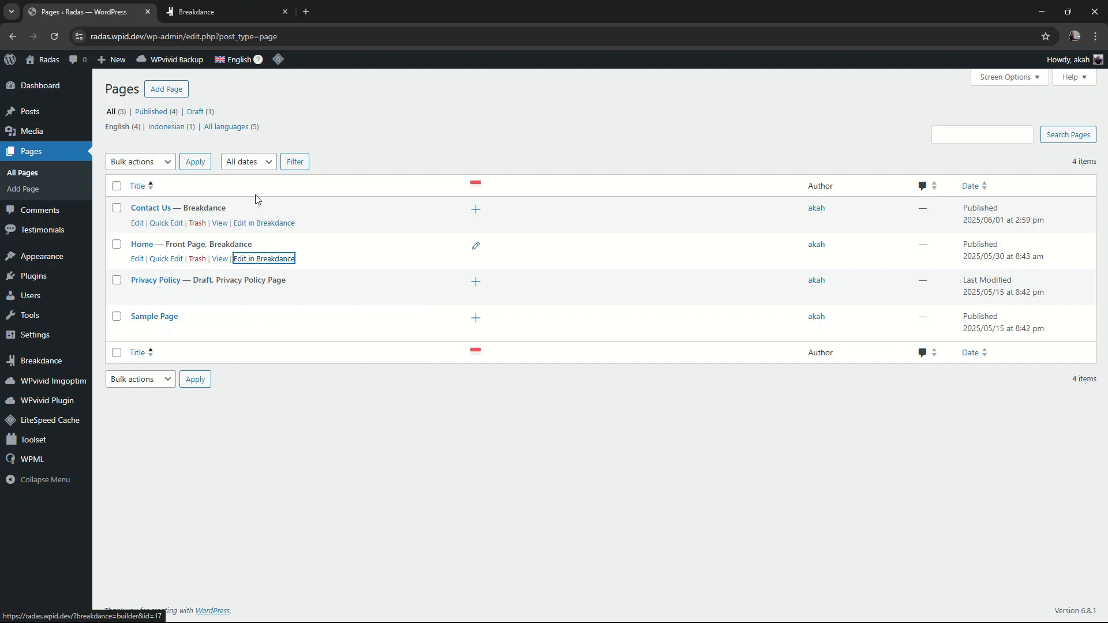
# List the Indonesian pages in the admin and open the Beranda page's editor in a new tab
pyautogui.click(233, 80)
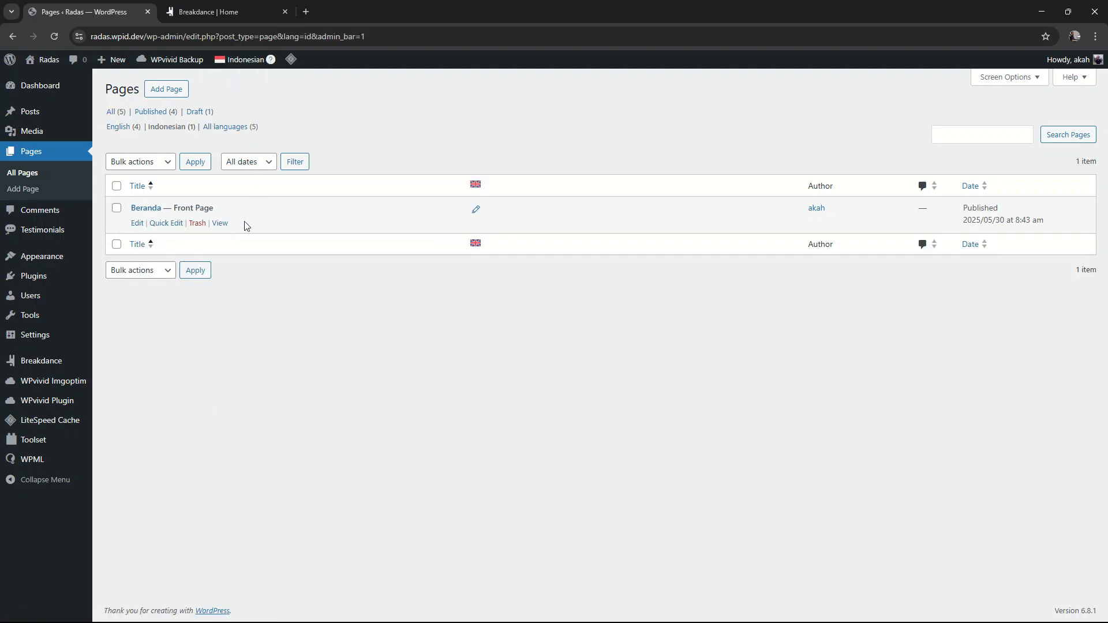
pyautogui.rightClick(137, 224)
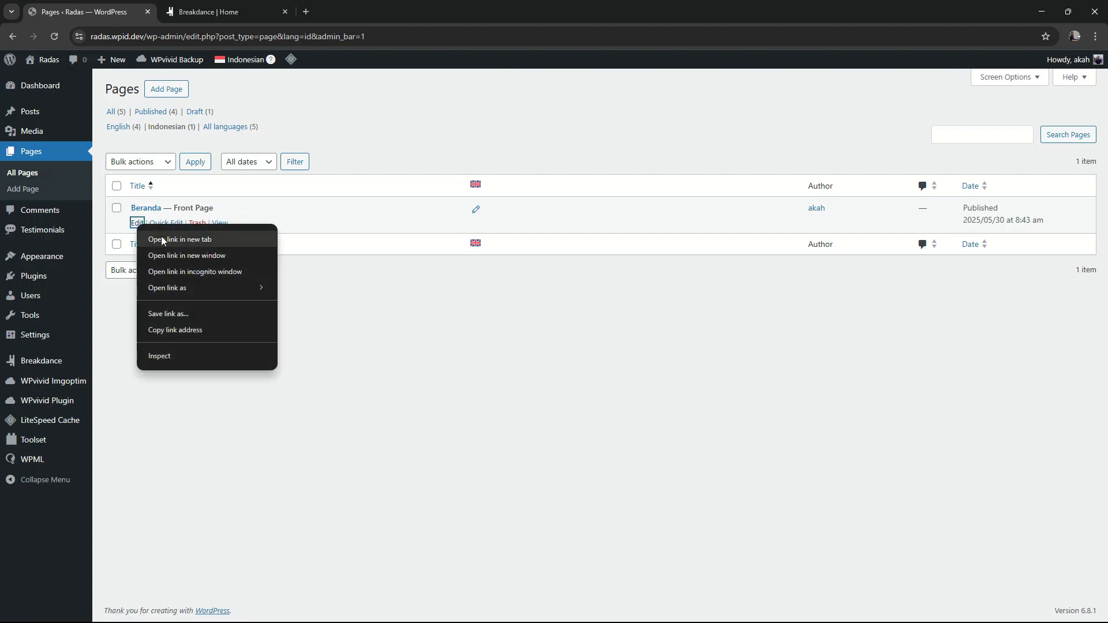
pyautogui.click(159, 238)
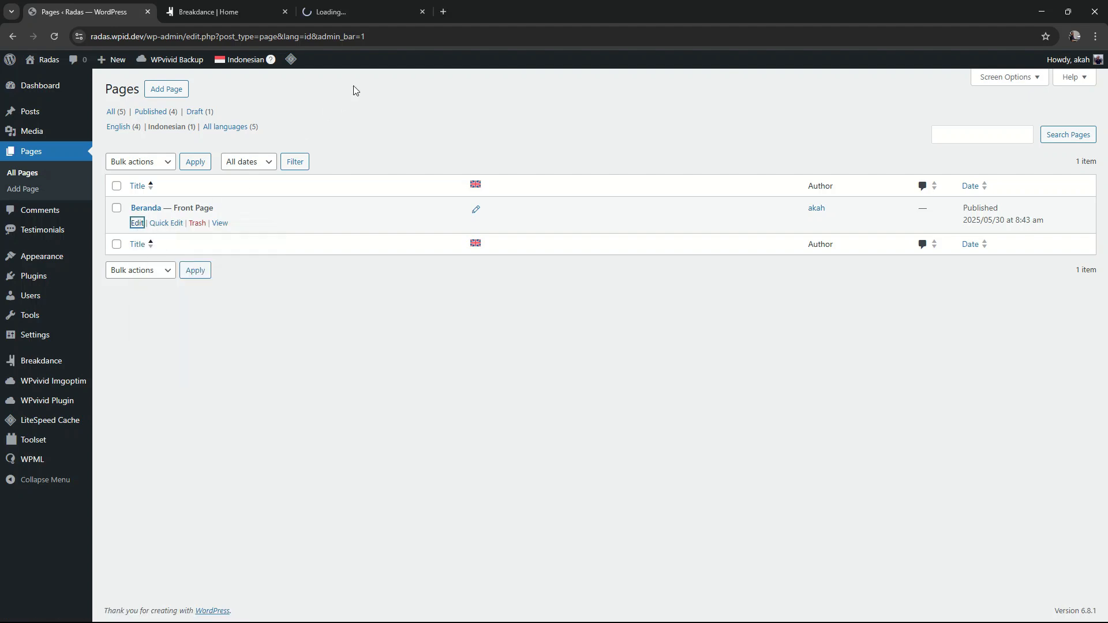
# Look over the English Home page, and open Beranda in the Breakdance builder by choosing to edit it anyway
pyautogui.click(247, 8)
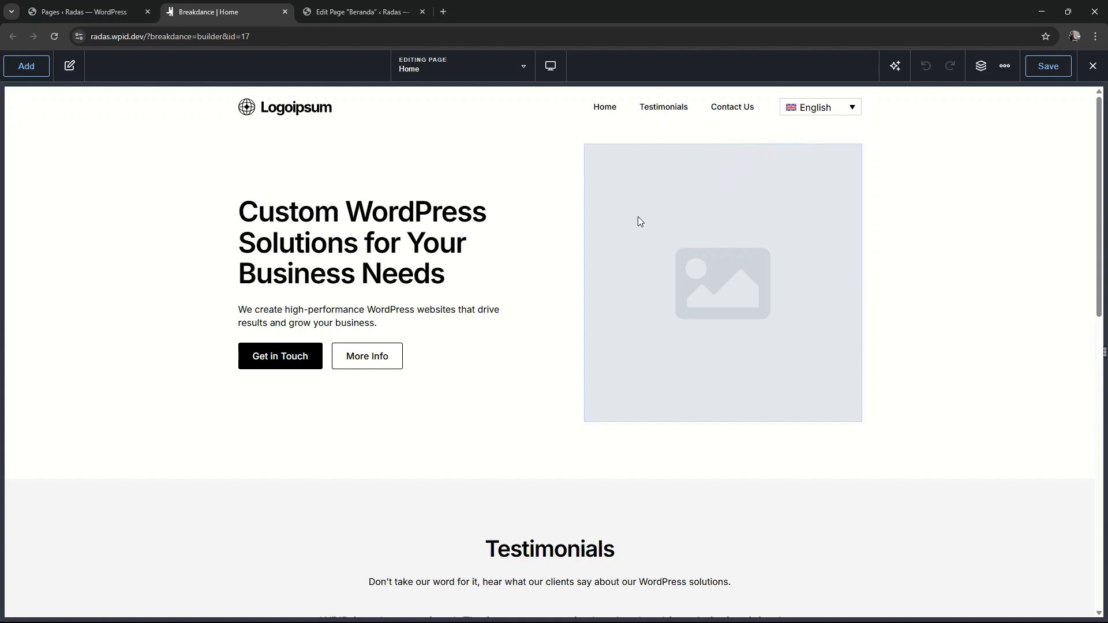
pyautogui.scroll(-7, 639, 218)
pyautogui.scroll(7, 635, 214)
pyautogui.click(365, 15)
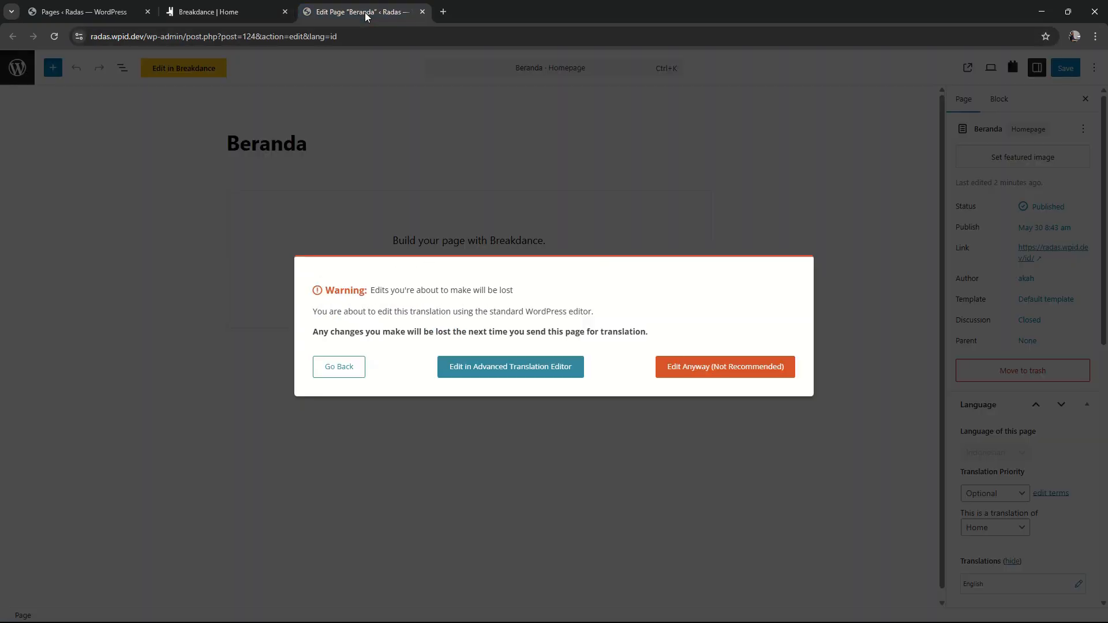
pyautogui.click(718, 374)
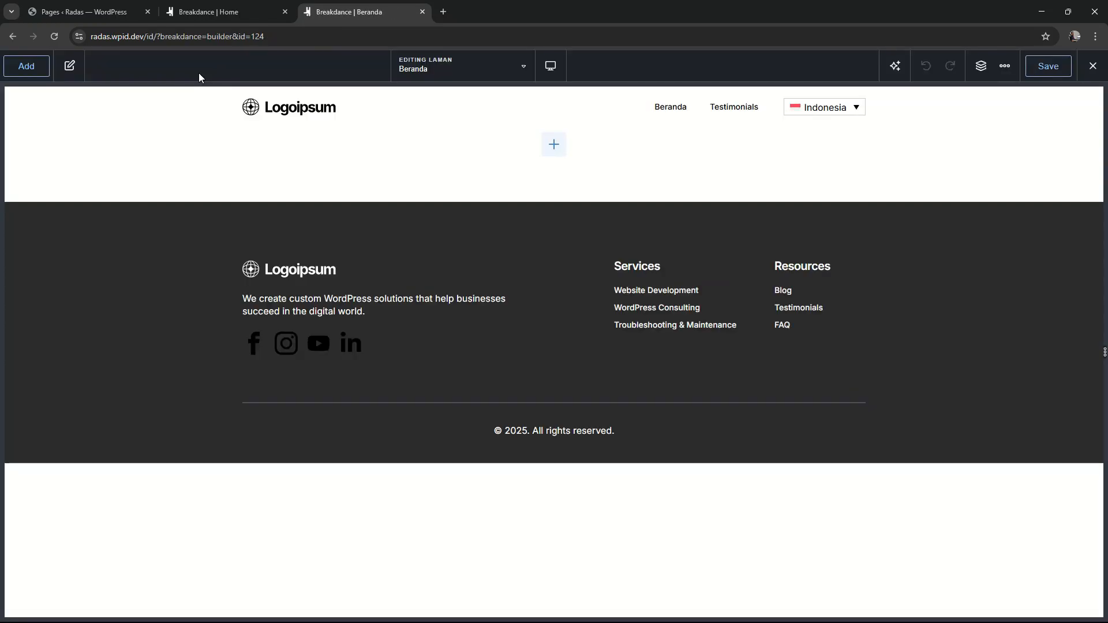
# Copy the hero section from the English Home page's structure and paste it into the empty Beranda page
pyautogui.click(241, 19)
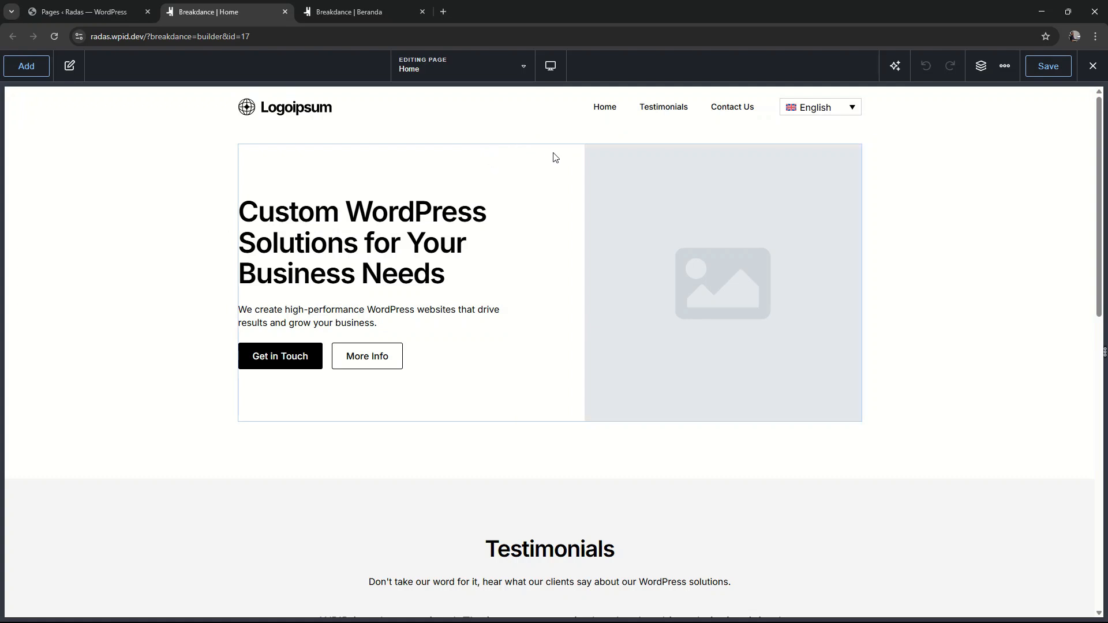
pyautogui.click(982, 66)
pyautogui.click(949, 128)
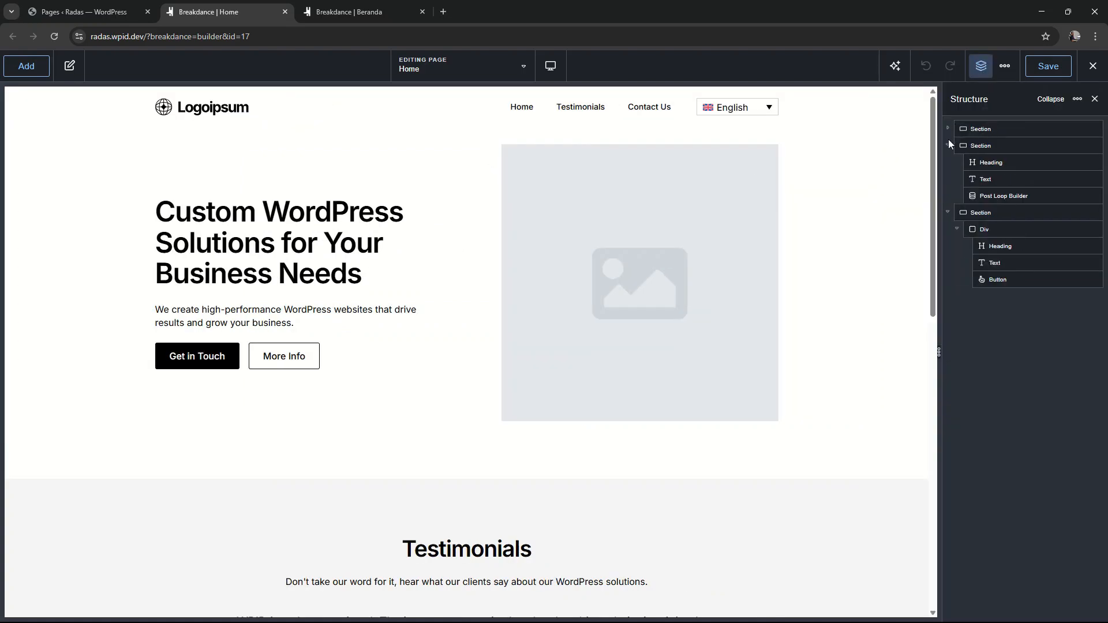
pyautogui.click(948, 145)
pyautogui.click(948, 162)
pyautogui.click(1005, 127)
pyautogui.rightClick(1006, 128)
pyautogui.click(1024, 145)
pyautogui.click(378, 14)
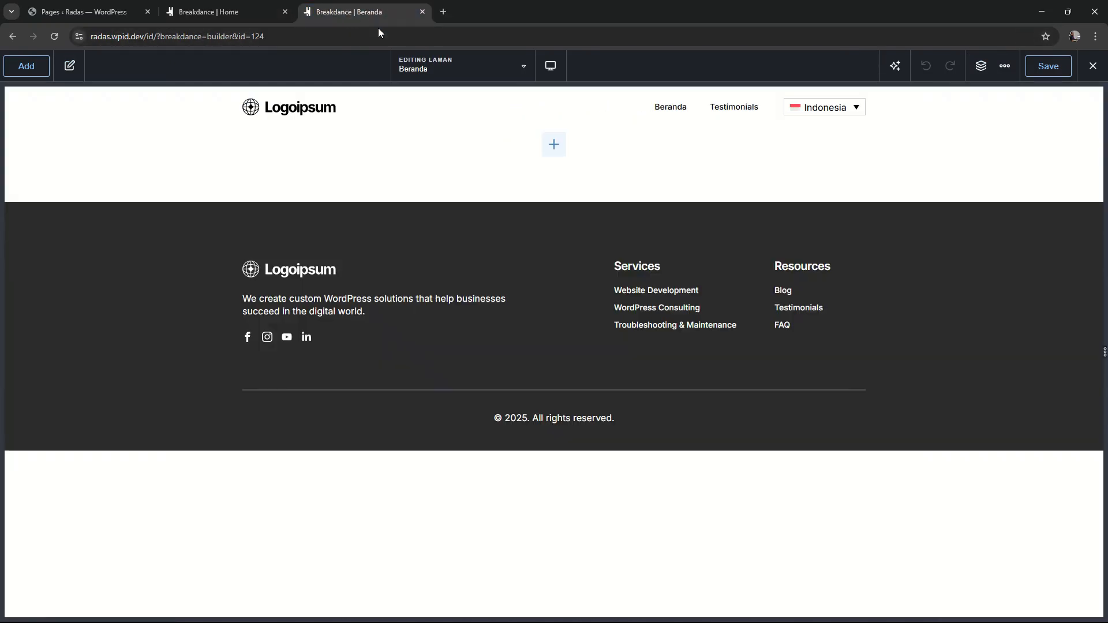
pyautogui.click(981, 66)
pyautogui.rightClick(1027, 170)
pyautogui.click(1034, 207)
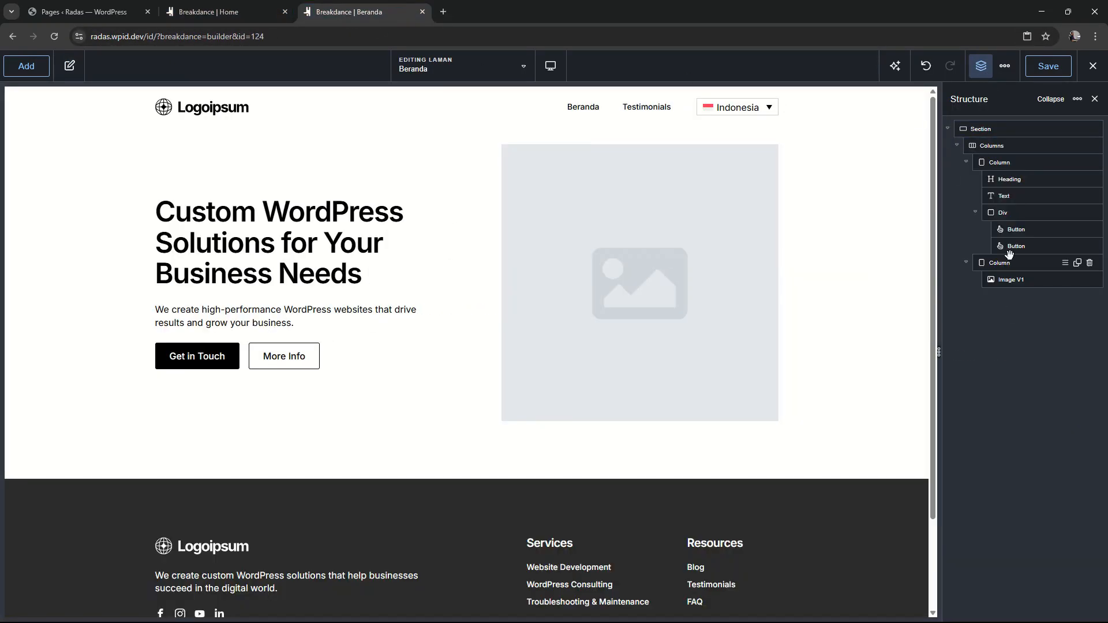
# Paste the Home page's Testimonials and call-to-action sections below the hero section on Beranda, and save the page
pyautogui.click(1050, 99)
pyautogui.rightClick(1017, 157)
pyautogui.click(1030, 195)
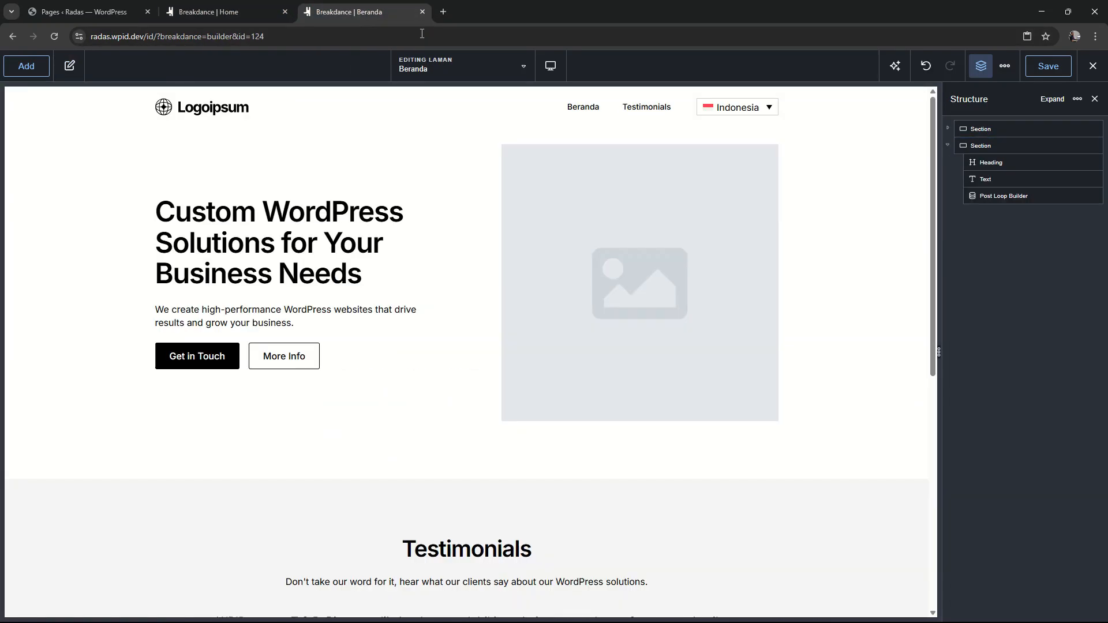
pyautogui.rightClick(995, 209)
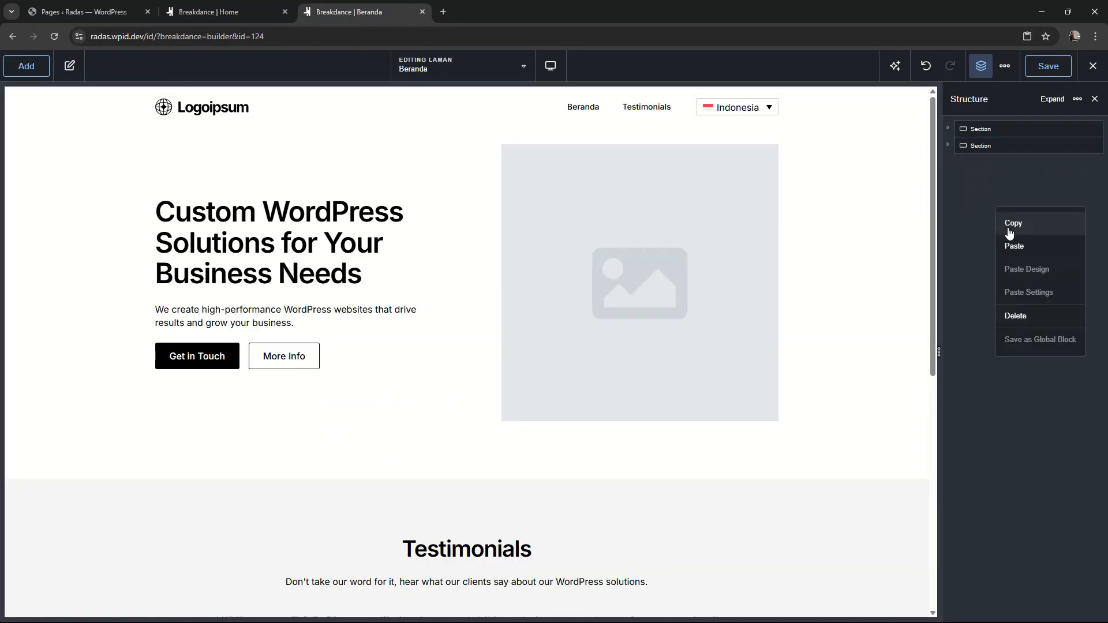
pyautogui.click(1013, 241)
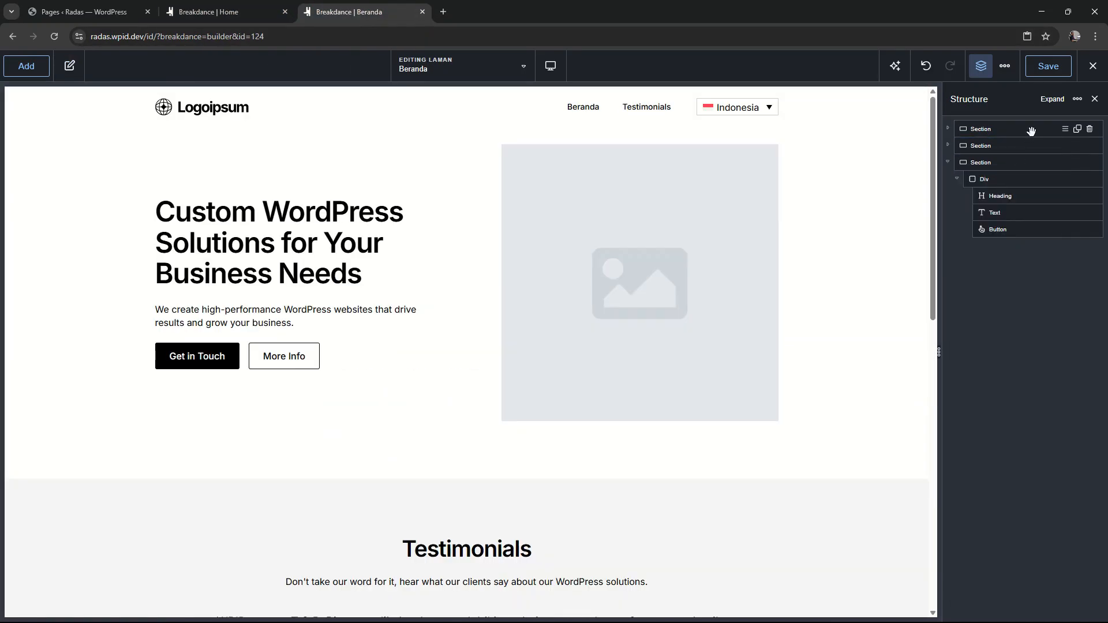
pyautogui.click(1050, 74)
# View the Indonesian home page on the live site from the admin pages list
pyautogui.click(104, 10)
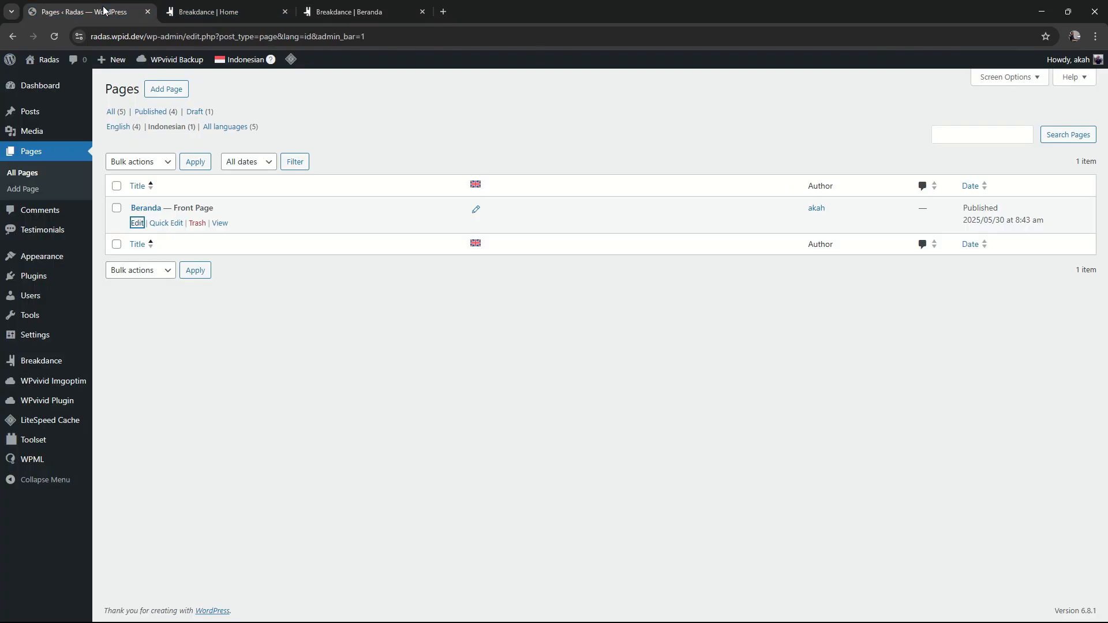
pyautogui.moveTo(46, 59)
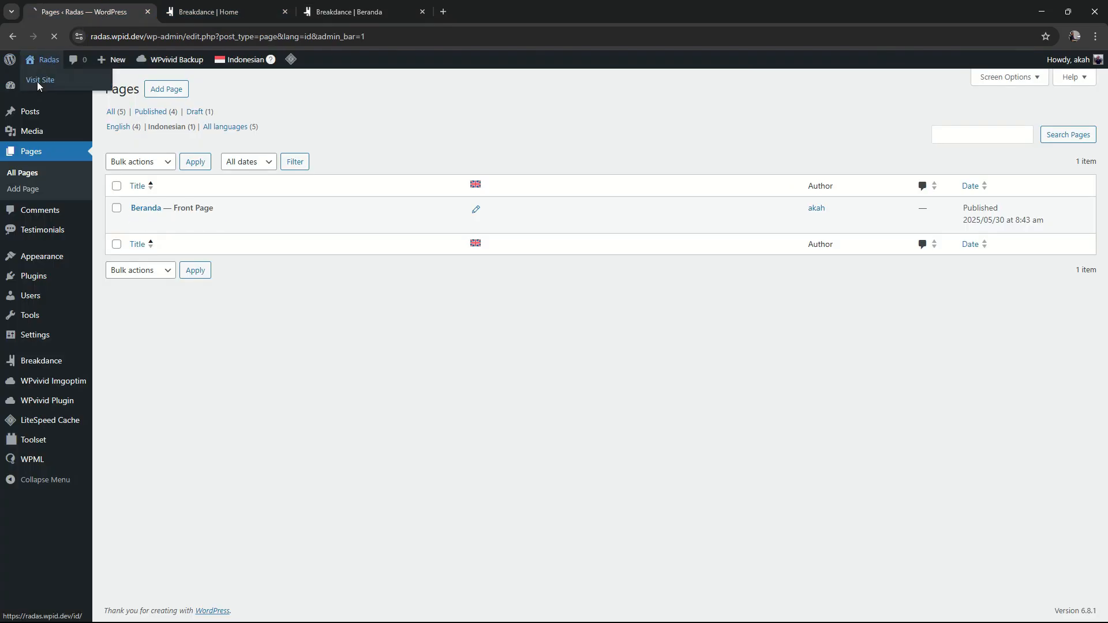
pyautogui.click(37, 82)
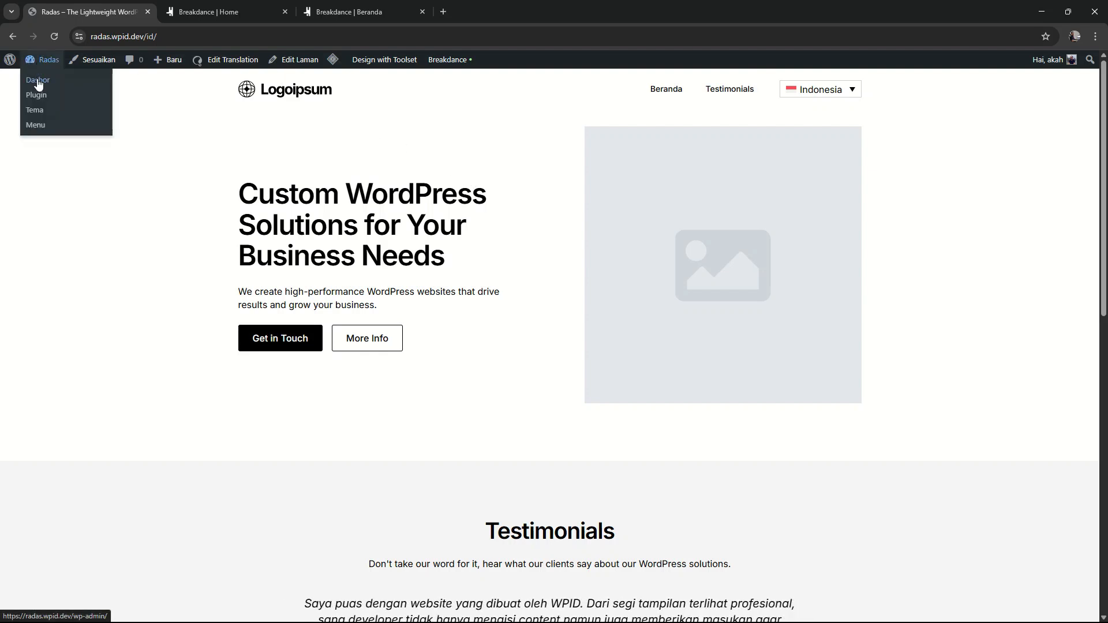
# Return to the admin dashboard, add a Breakdance global block titled "Homepage", and open it in the builder
pyautogui.click(37, 82)
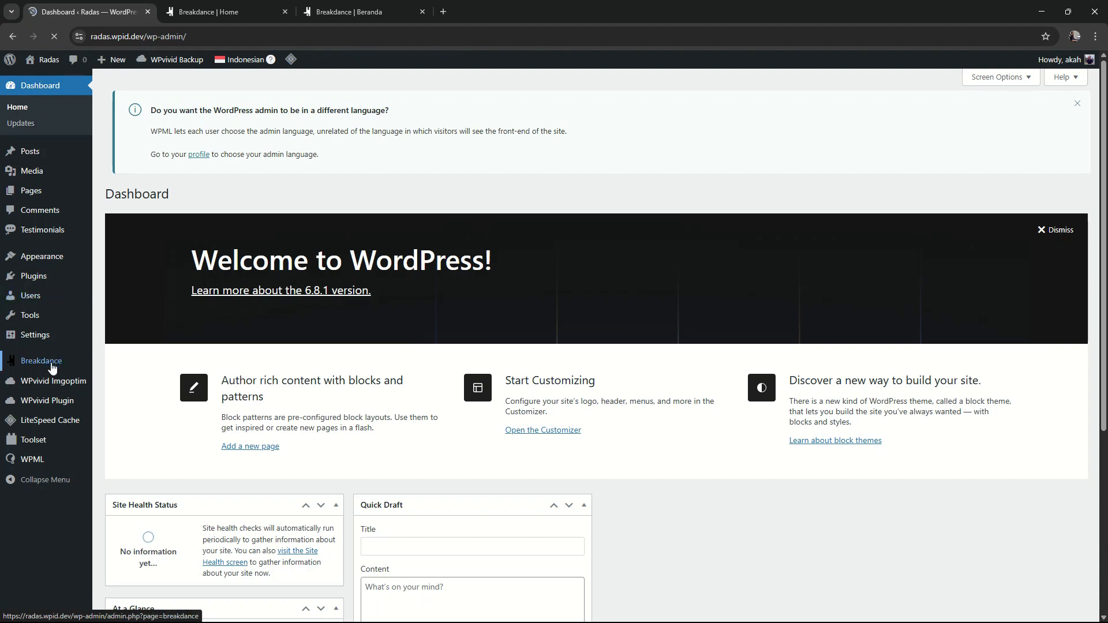
pyautogui.moveTo(54, 365)
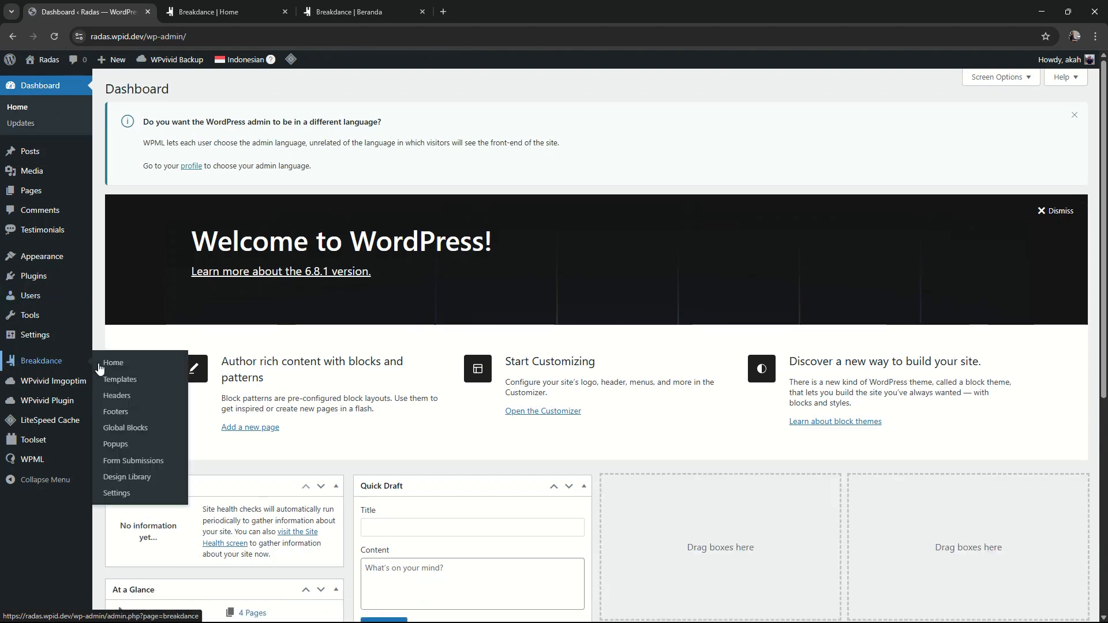
pyautogui.click(132, 427)
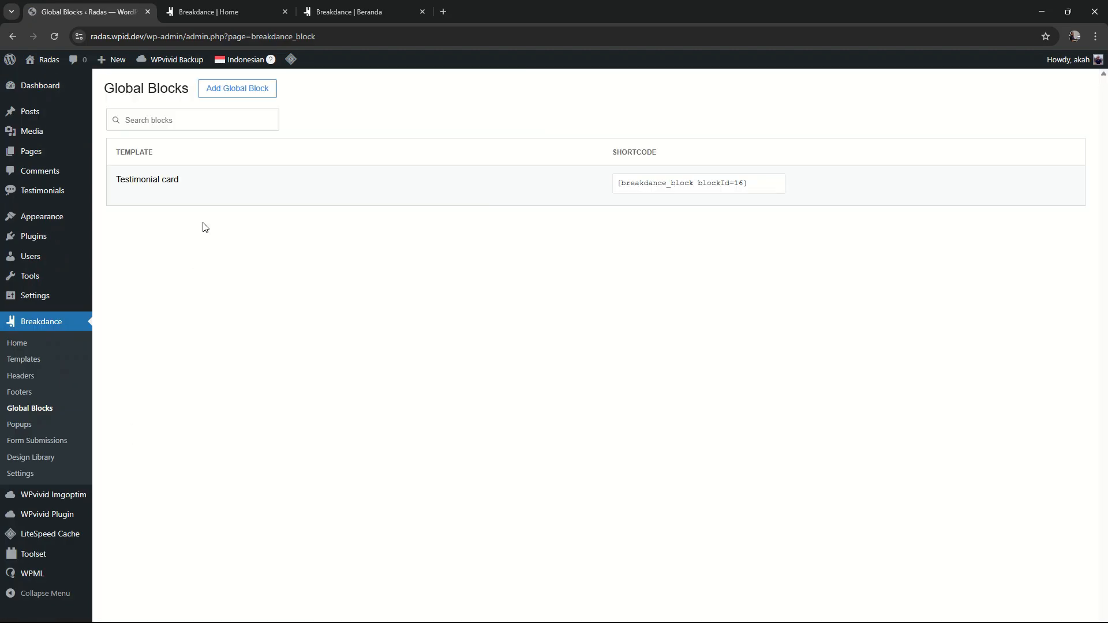
pyautogui.click(227, 89)
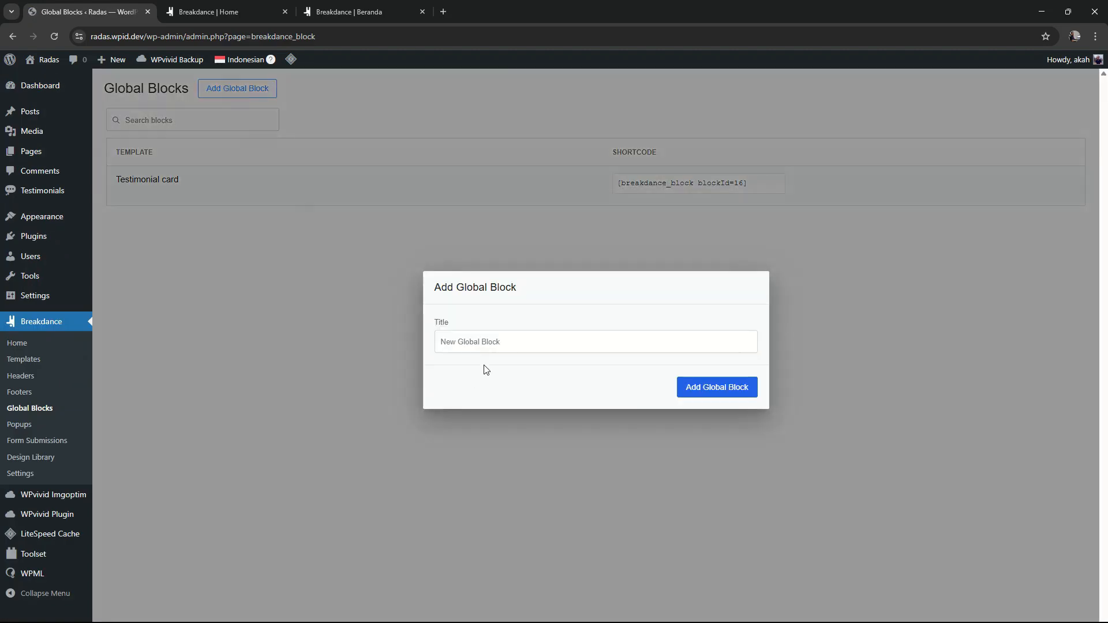
pyautogui.write('Homepage')
pyautogui.click(704, 391)
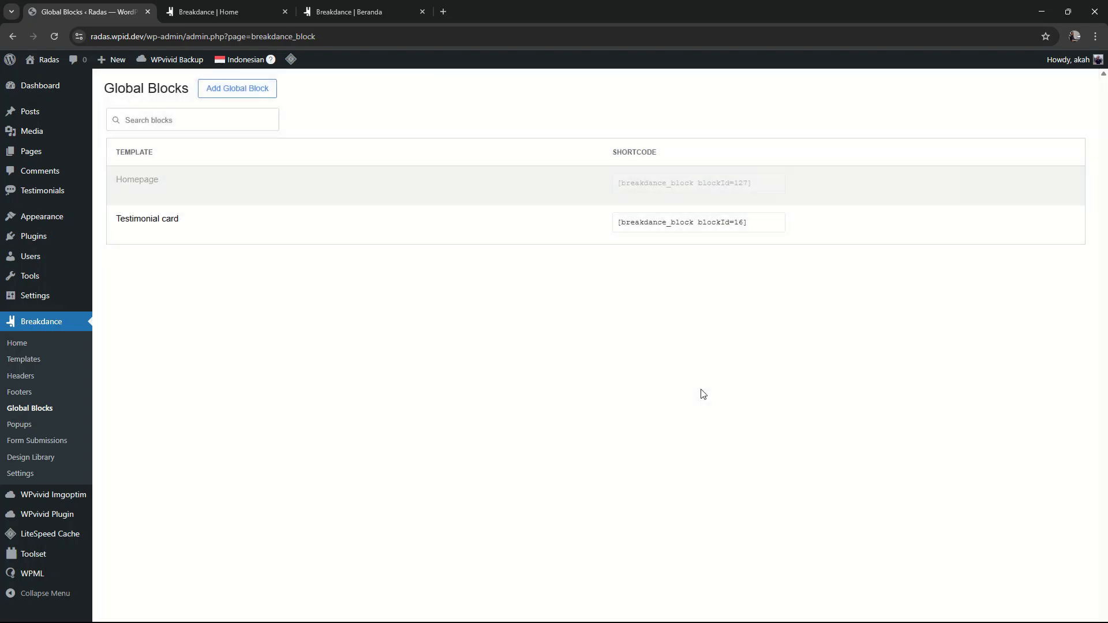
pyautogui.moveTo(152, 199)
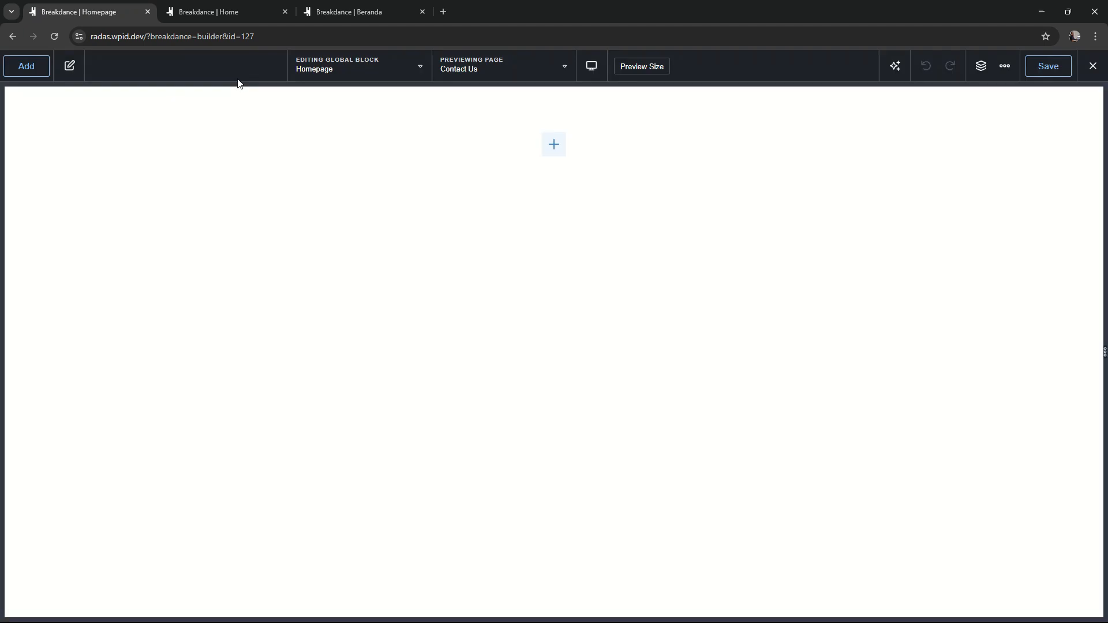
# Copy the hero section from the English Home page into the Homepage global block and collapse it in the structure
pyautogui.click(240, 12)
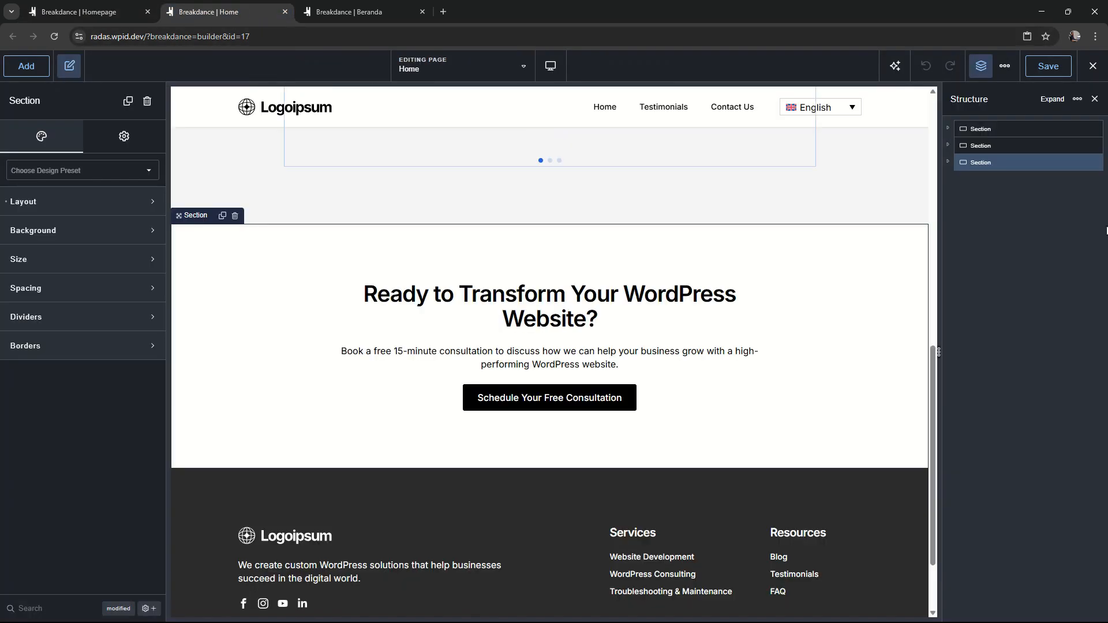
pyautogui.click(1006, 129)
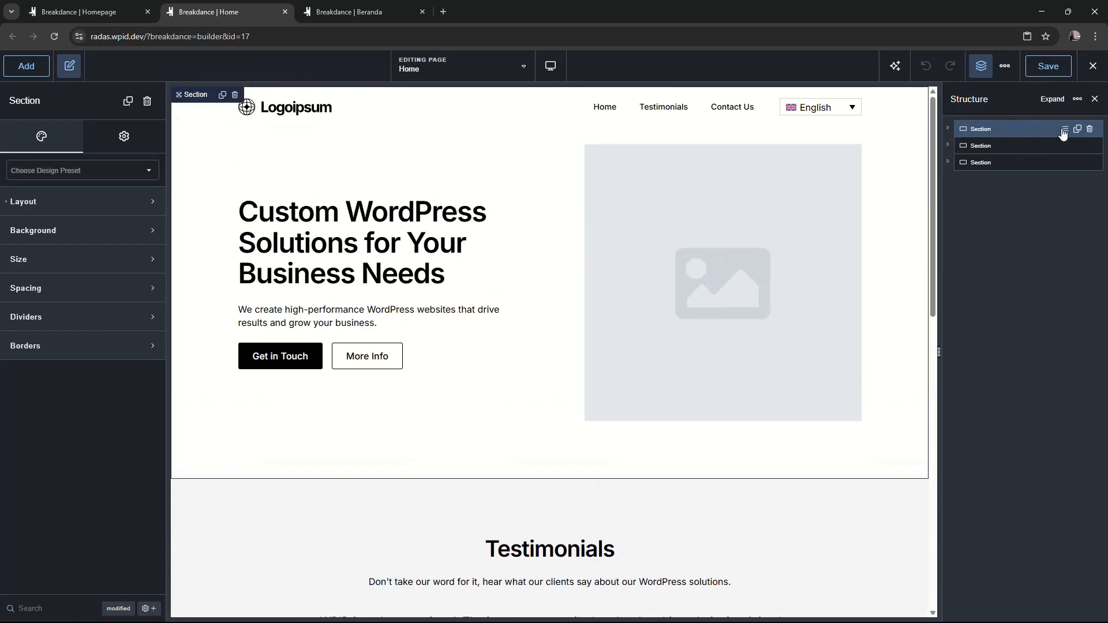
pyautogui.rightClick(1022, 130)
pyautogui.click(1029, 143)
pyautogui.click(103, 7)
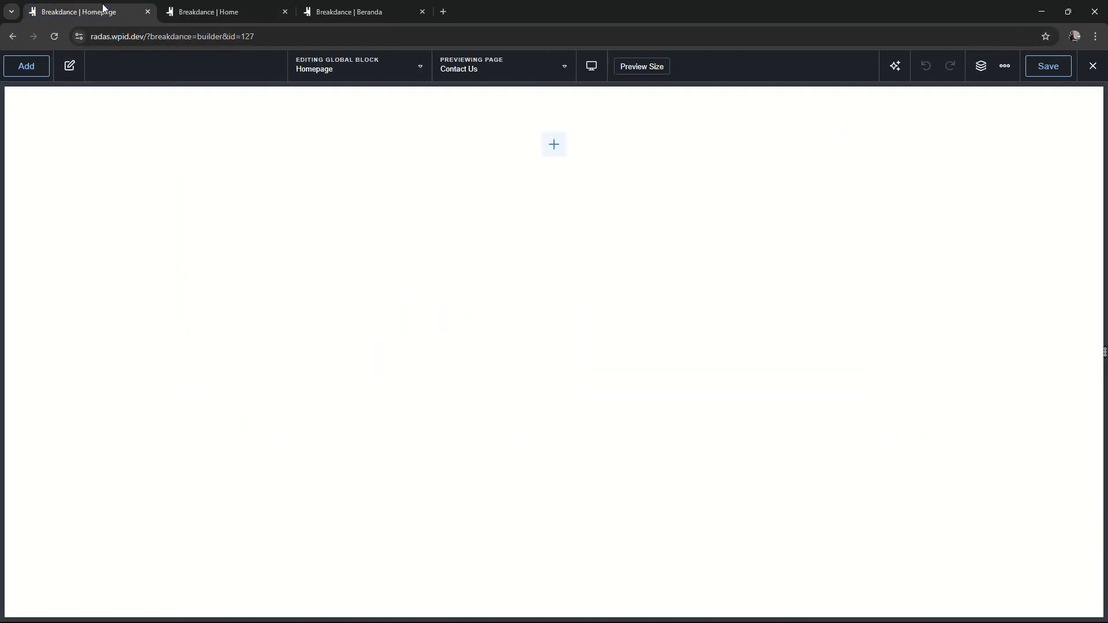
pyautogui.click(981, 67)
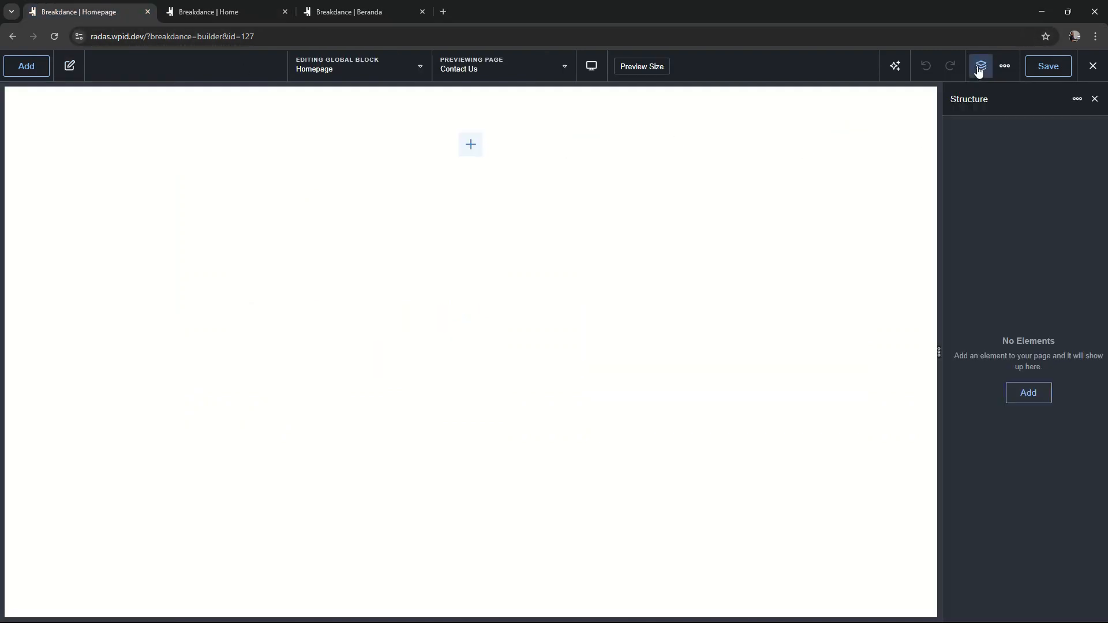
pyautogui.rightClick(1009, 166)
pyautogui.click(1025, 196)
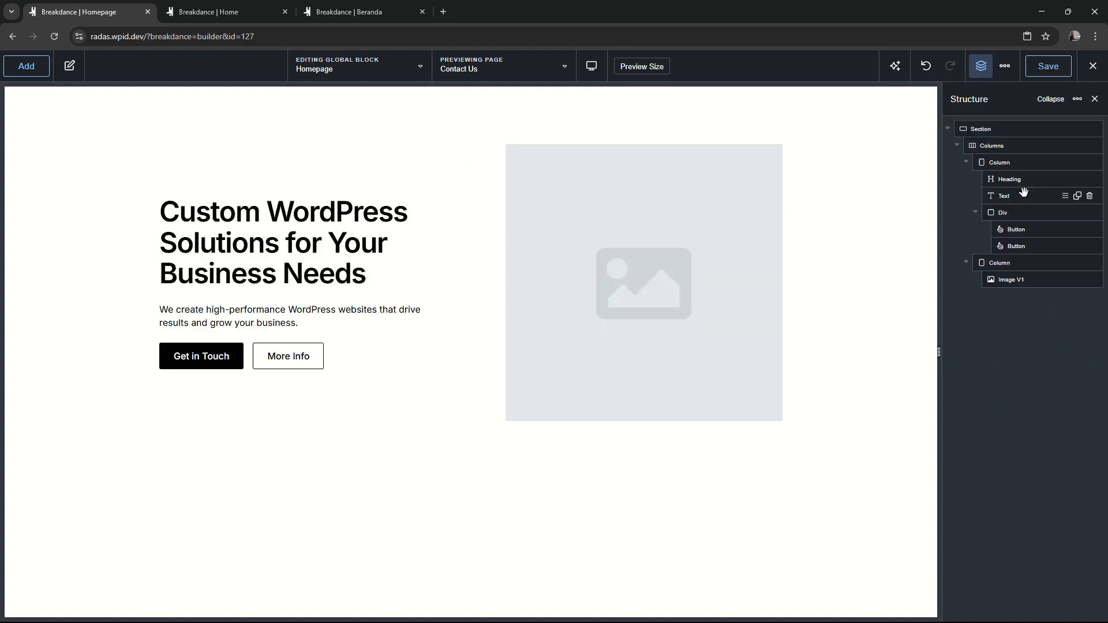
pyautogui.click(947, 128)
# Copy the Testimonials section from the English Home page and paste it below the hero section in the Homepage global block
pyautogui.click(208, 12)
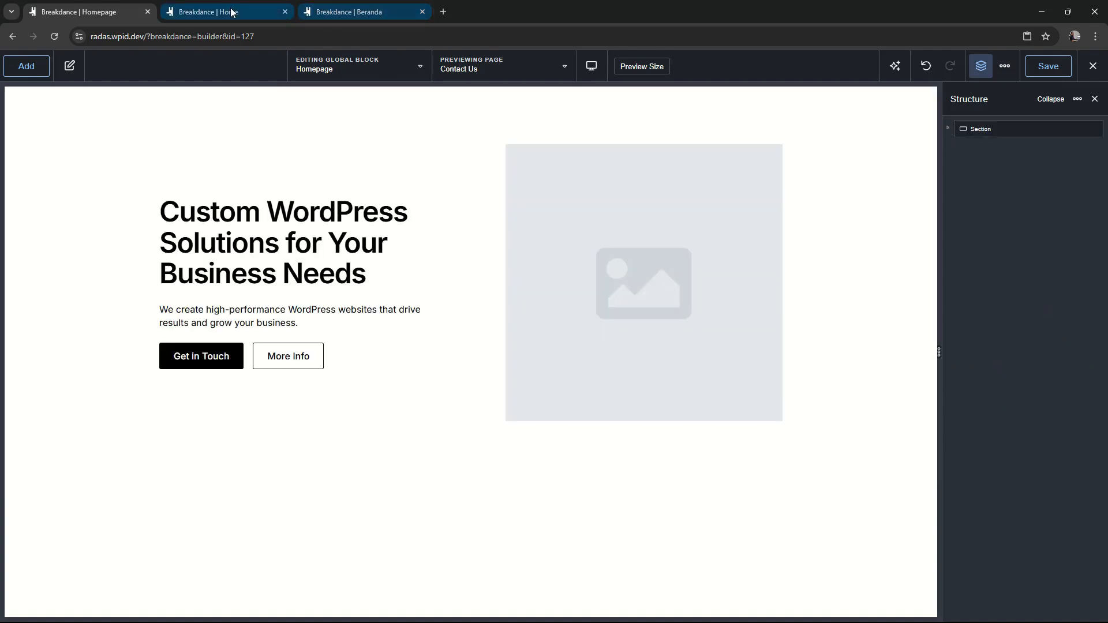
pyautogui.click(984, 147)
pyautogui.rightClick(994, 149)
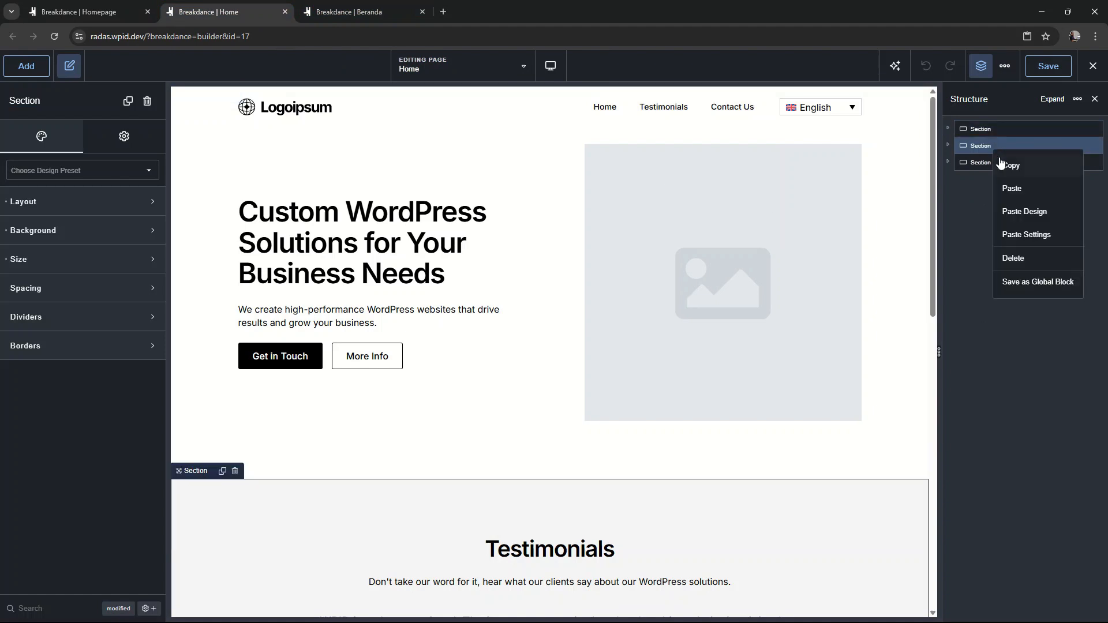
pyautogui.click(1002, 163)
pyautogui.click(89, 8)
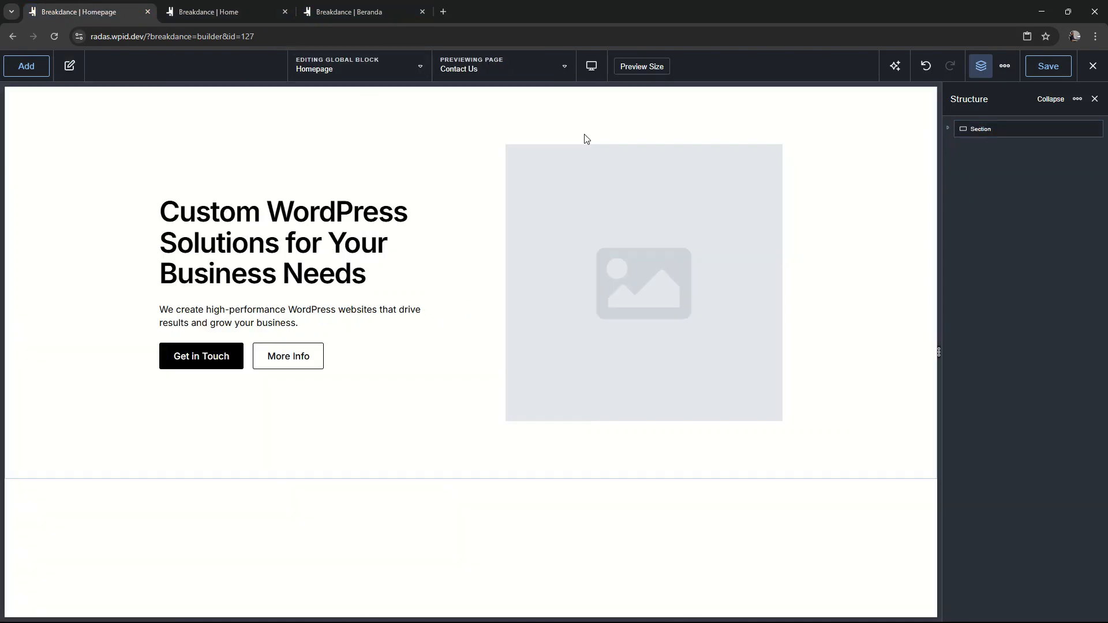
pyautogui.rightClick(1058, 184)
pyautogui.click(1035, 221)
# Copy the "Ready to Transform Your WordPress Website?" section from Home into the Homepage global block, and save the block
pyautogui.click(208, 11)
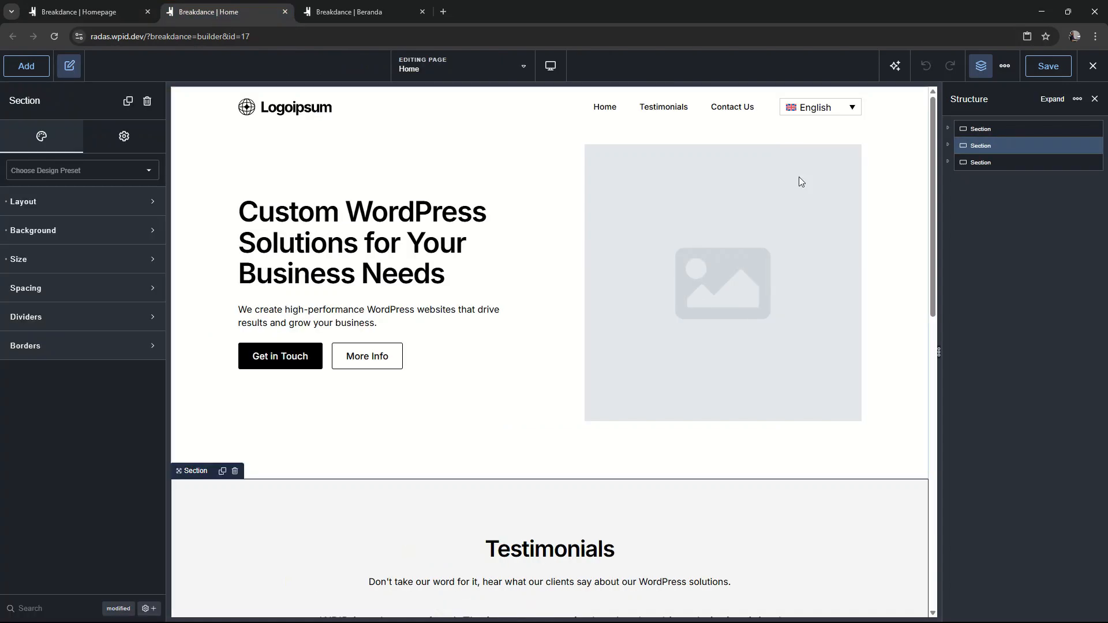
pyautogui.click(989, 162)
pyautogui.rightClick(990, 162)
pyautogui.click(1008, 179)
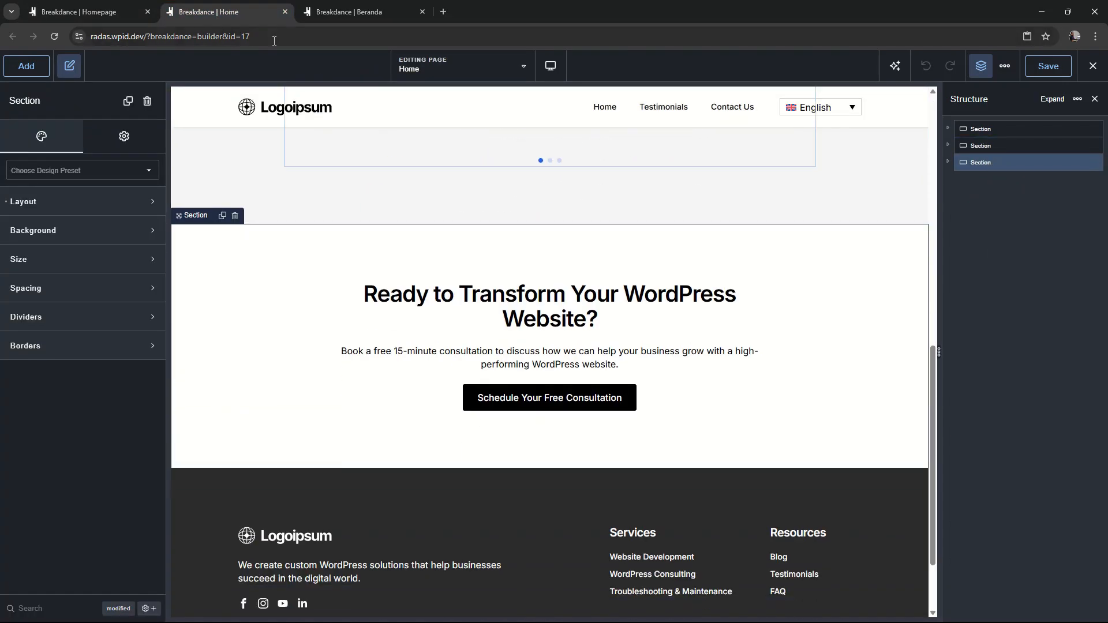
pyautogui.click(90, 11)
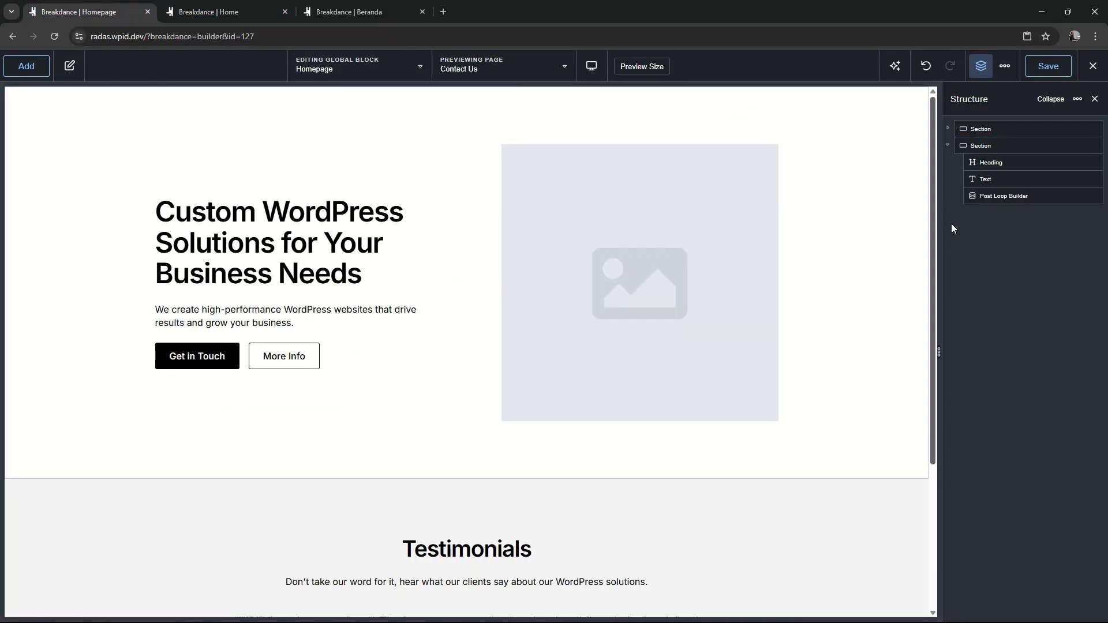
pyautogui.click(948, 147)
pyautogui.rightClick(992, 210)
pyautogui.click(1015, 246)
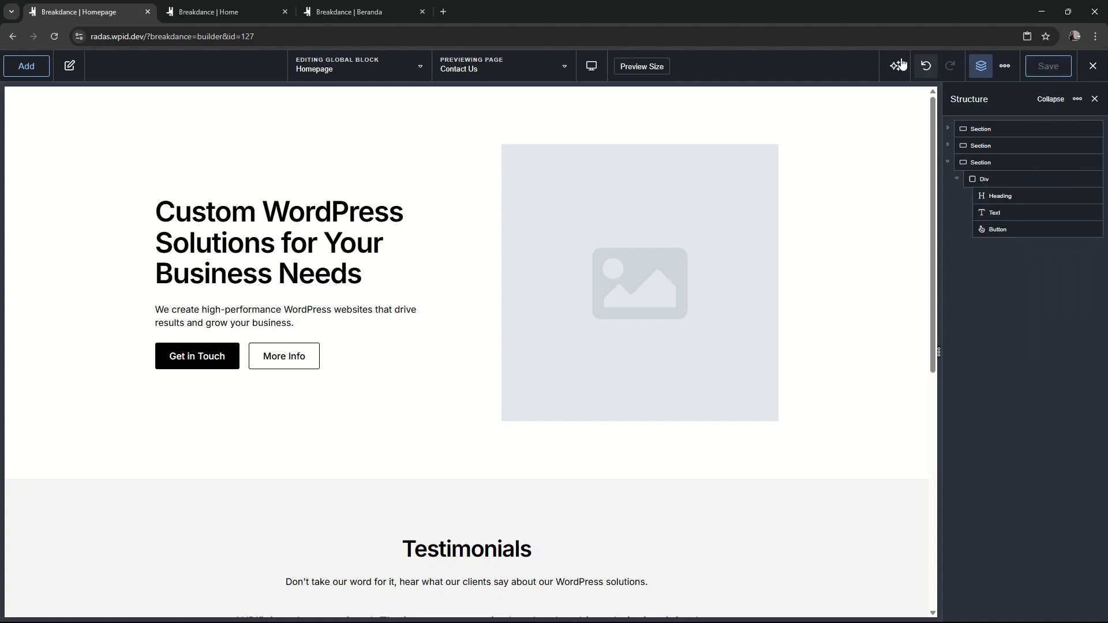
# Delete all three sections from the English Home page in the builder
pyautogui.click(234, 16)
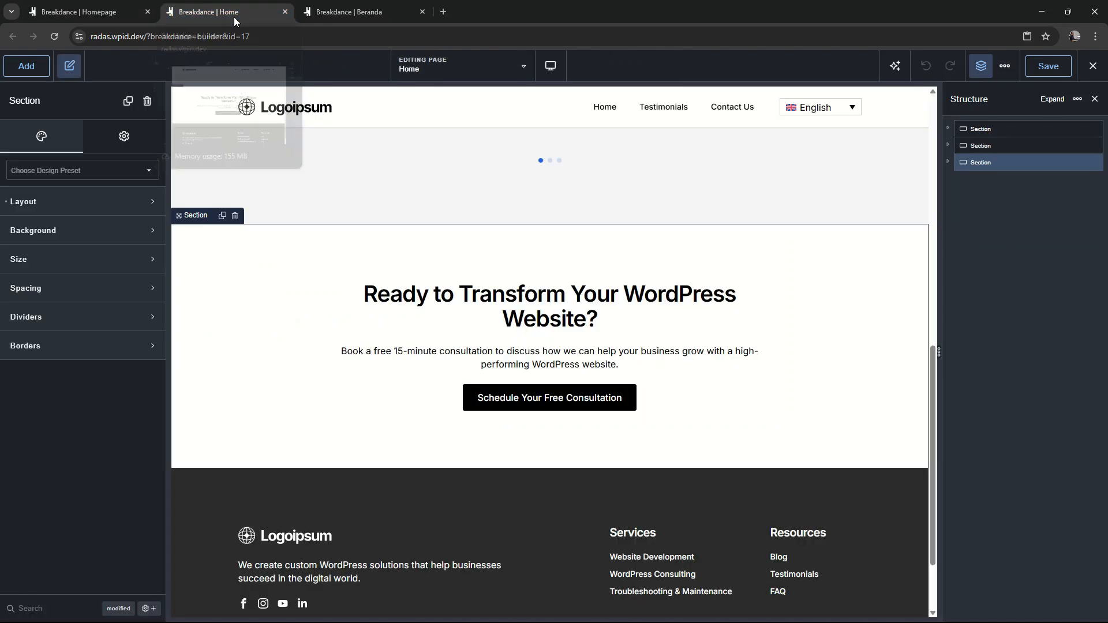
pyautogui.click(1005, 127)
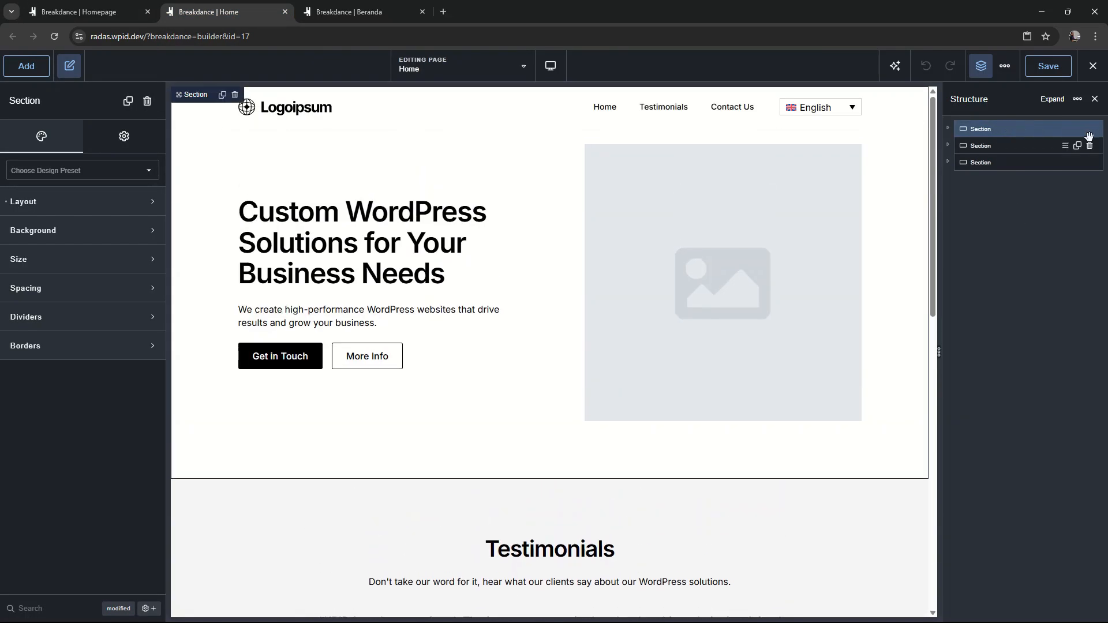
pyautogui.click(1090, 129)
pyautogui.click(1090, 129)
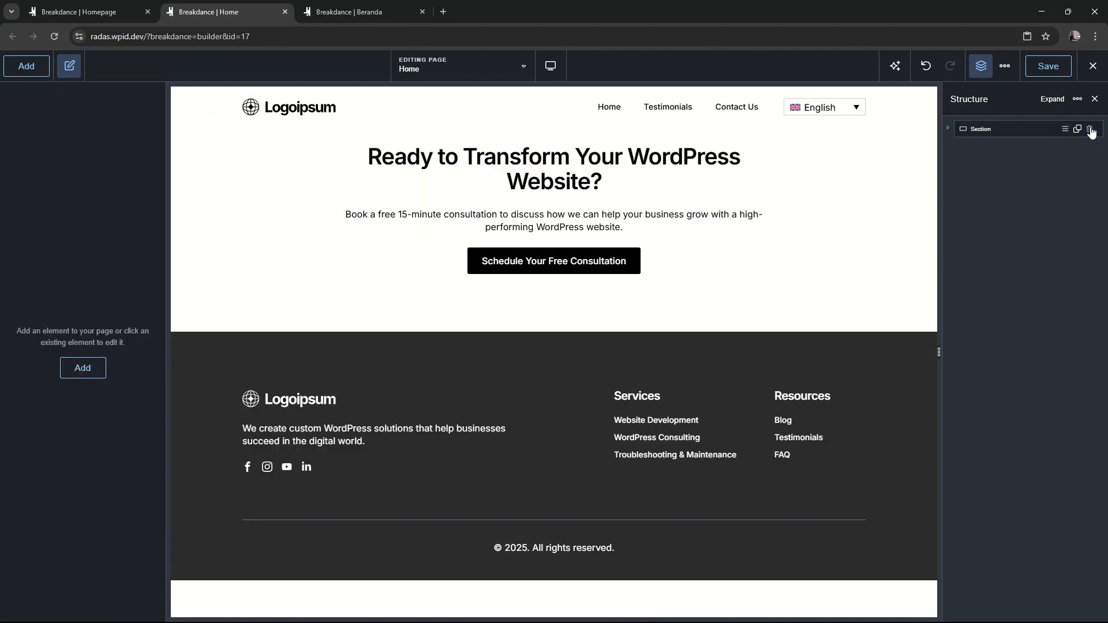
pyautogui.click(1090, 129)
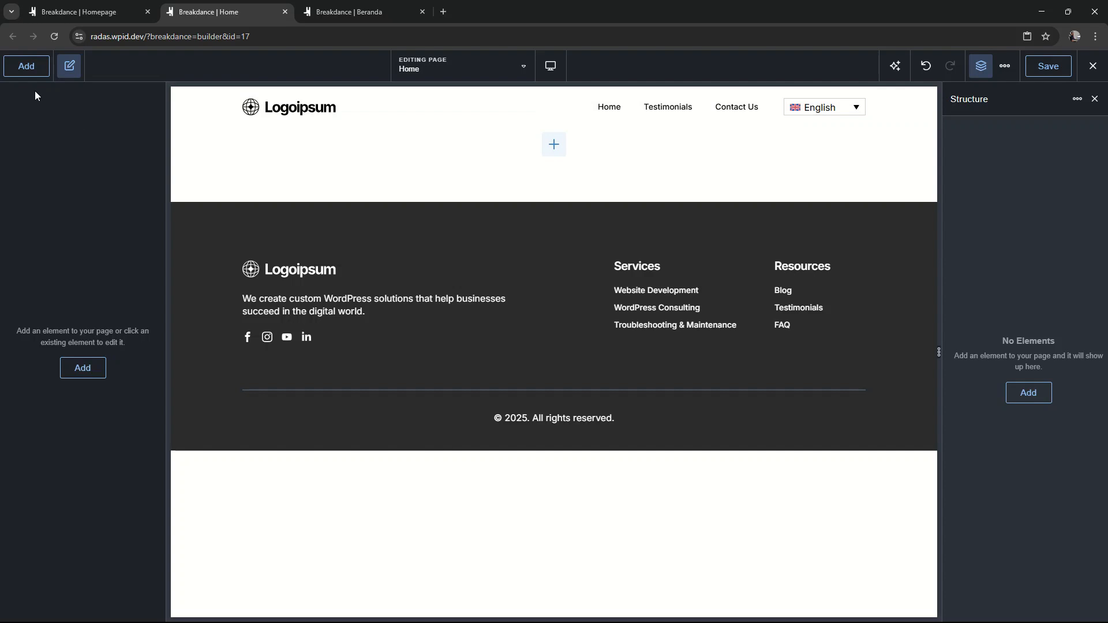
# Add a Global Block element to the empty Home page, assign it the Homepage block, and save the page
pyautogui.click(34, 66)
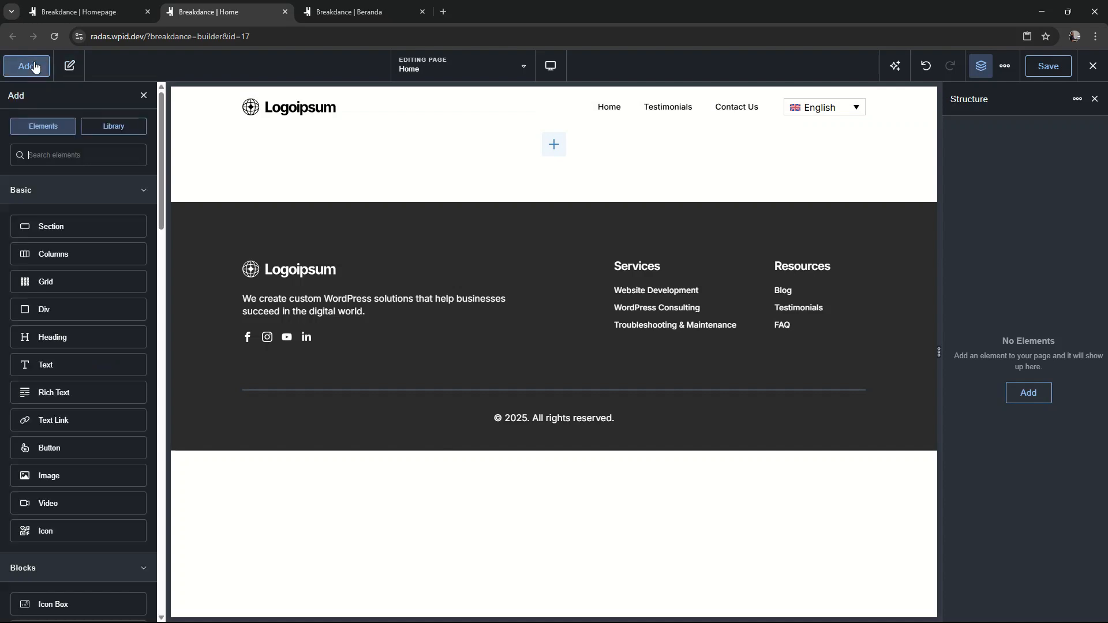
pyautogui.click(54, 156)
pyautogui.write('glo')
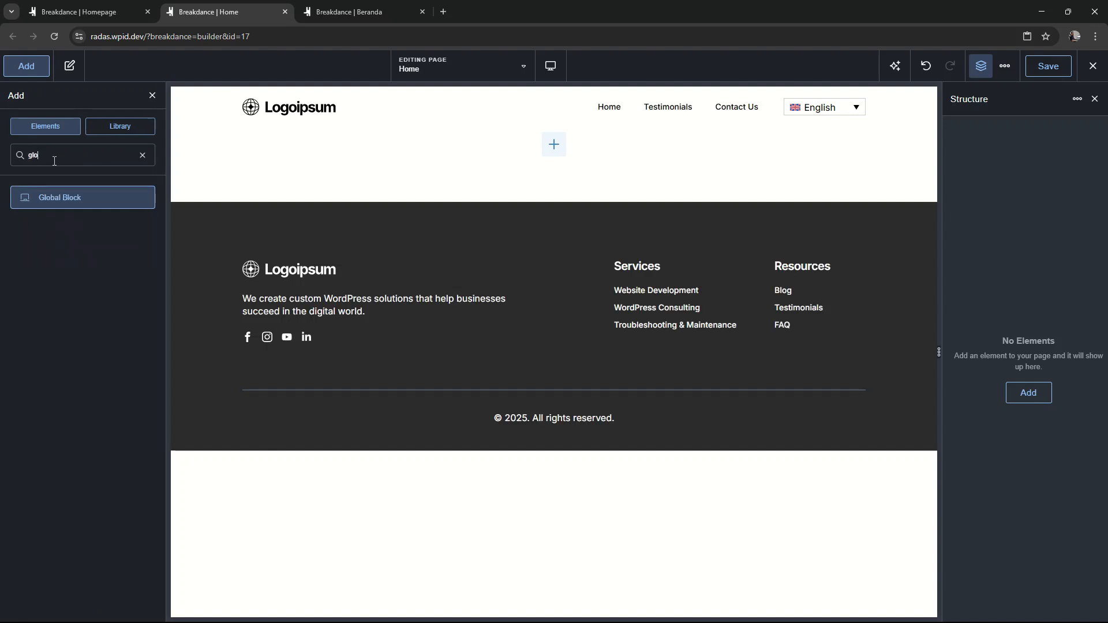
pyautogui.click(55, 196)
pyautogui.click(70, 185)
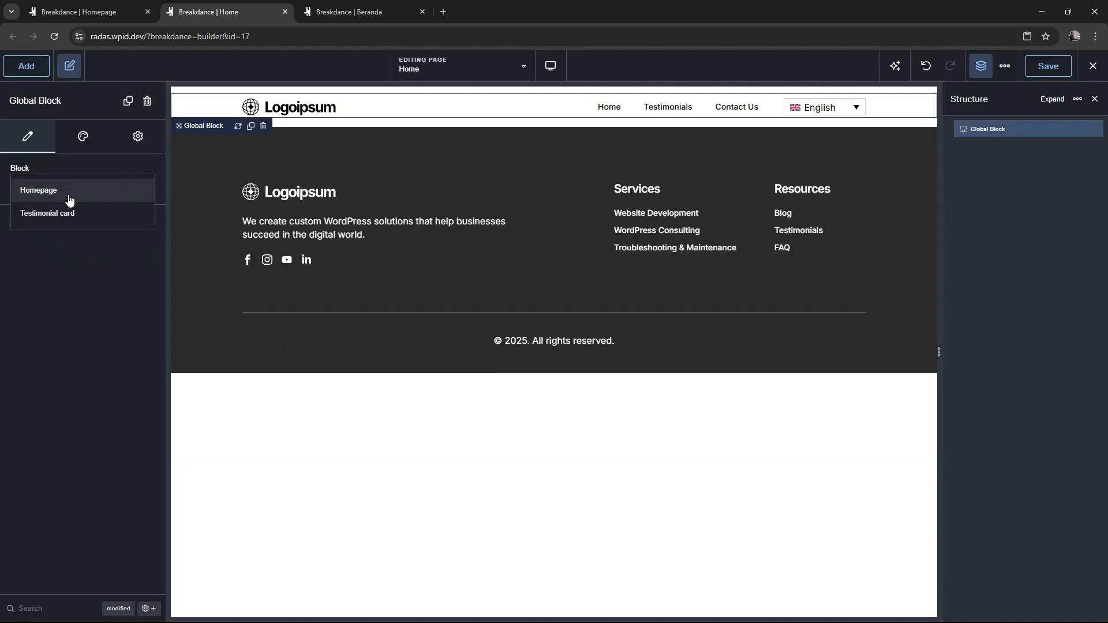
pyautogui.click(71, 192)
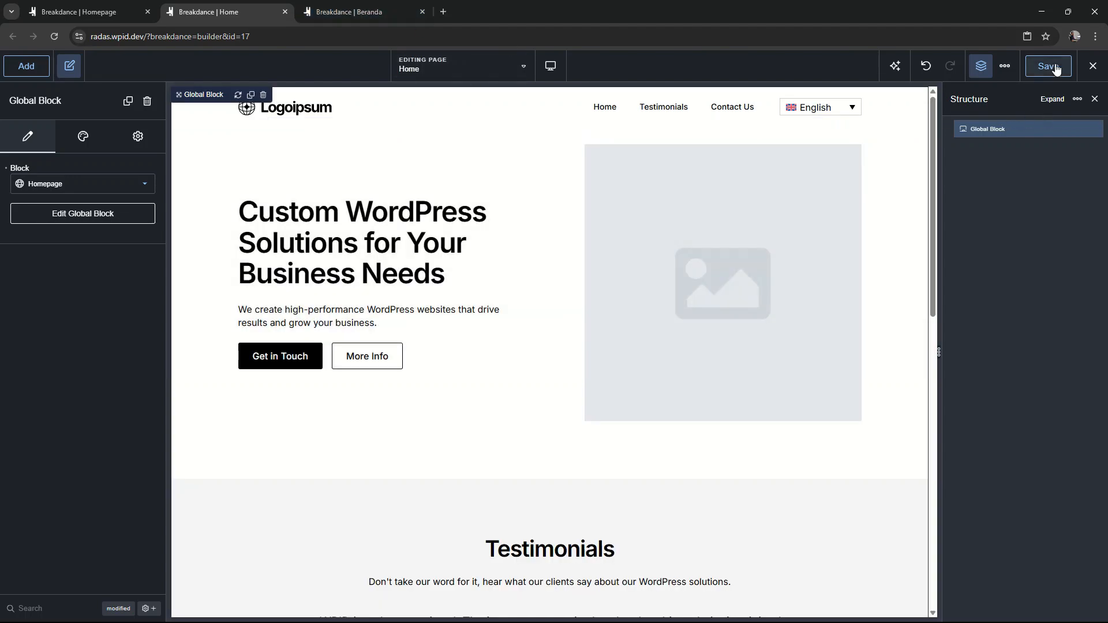
pyautogui.click(1049, 66)
# Delete all three sections from the Indonesian Beranda page in the builder
pyautogui.click(380, 15)
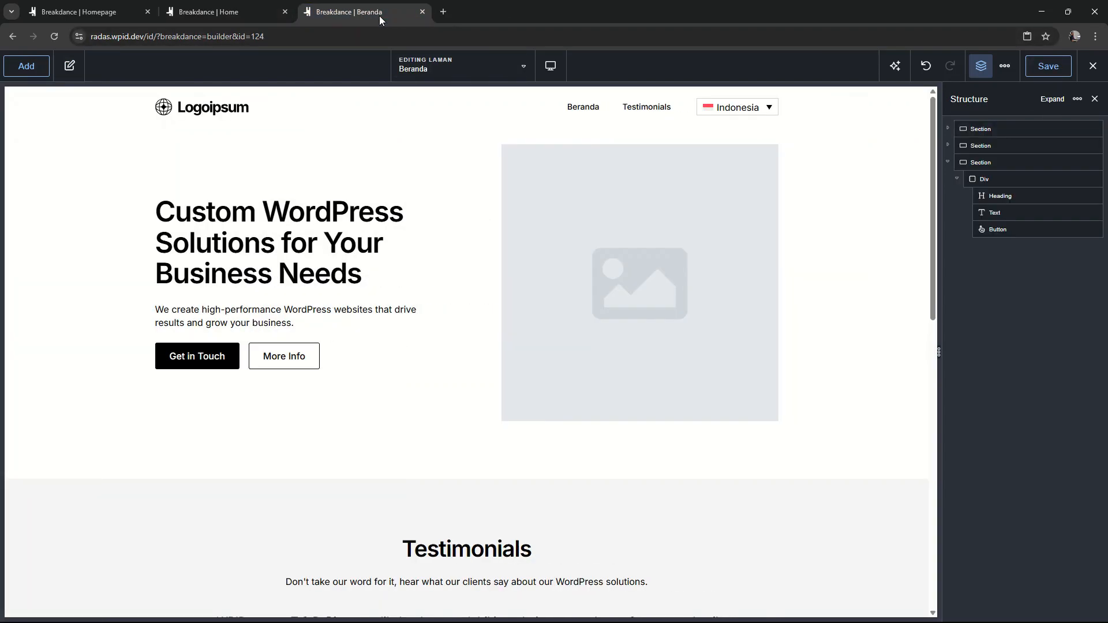
pyautogui.click(37, 73)
pyautogui.click(987, 129)
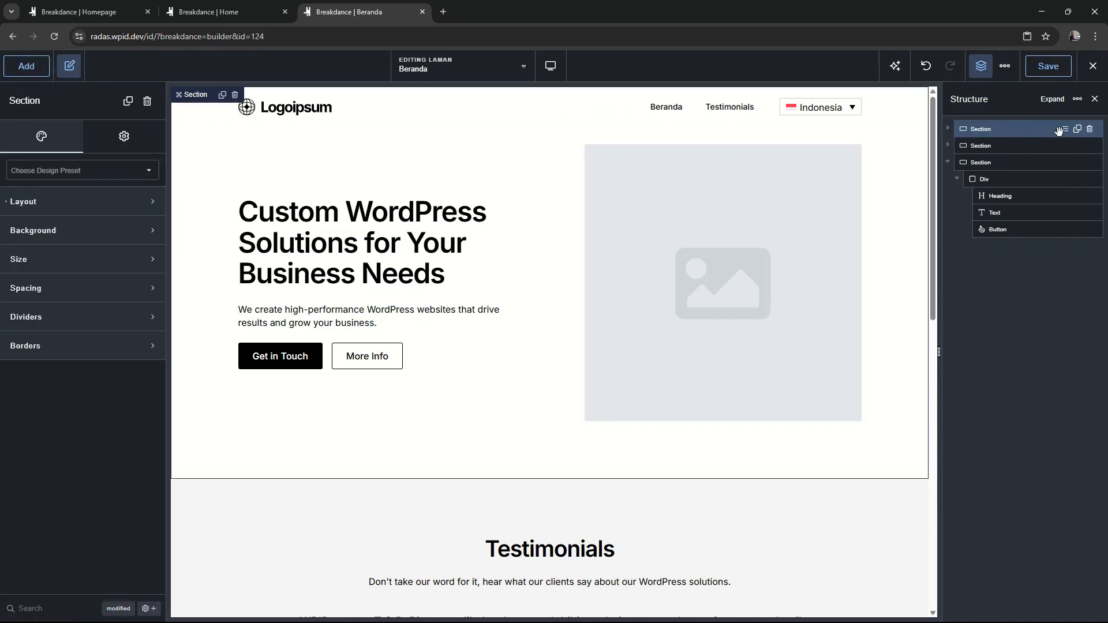
pyautogui.click(1090, 128)
pyautogui.click(1091, 129)
pyautogui.click(1091, 128)
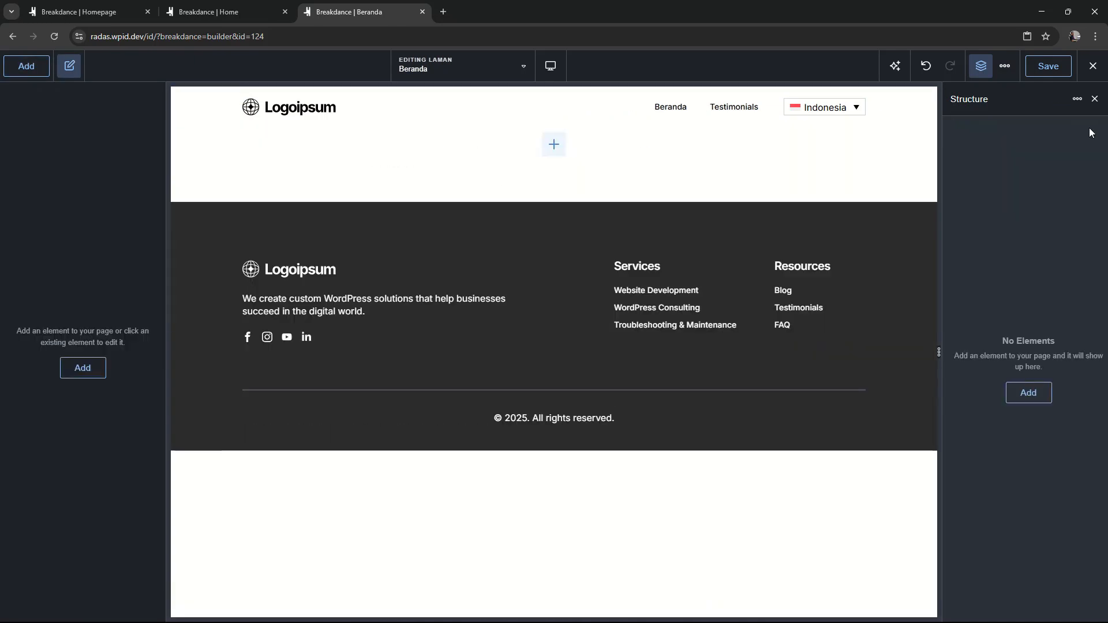
# Add a Global Block element using the Homepage block to the Beranda page and save the page
pyautogui.click(23, 68)
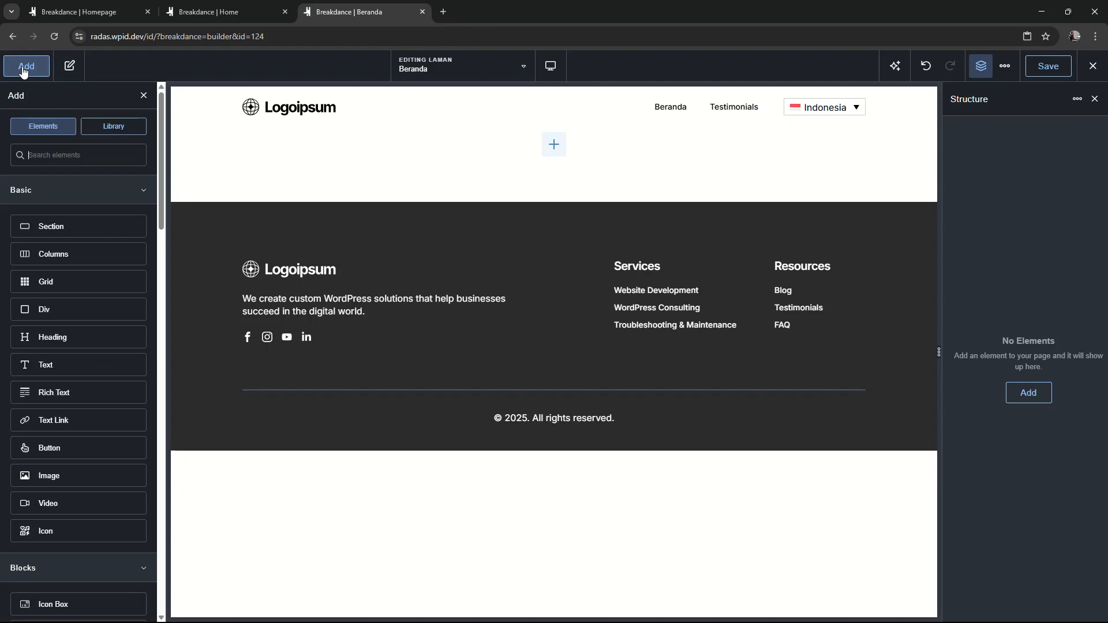
pyautogui.write('glob')
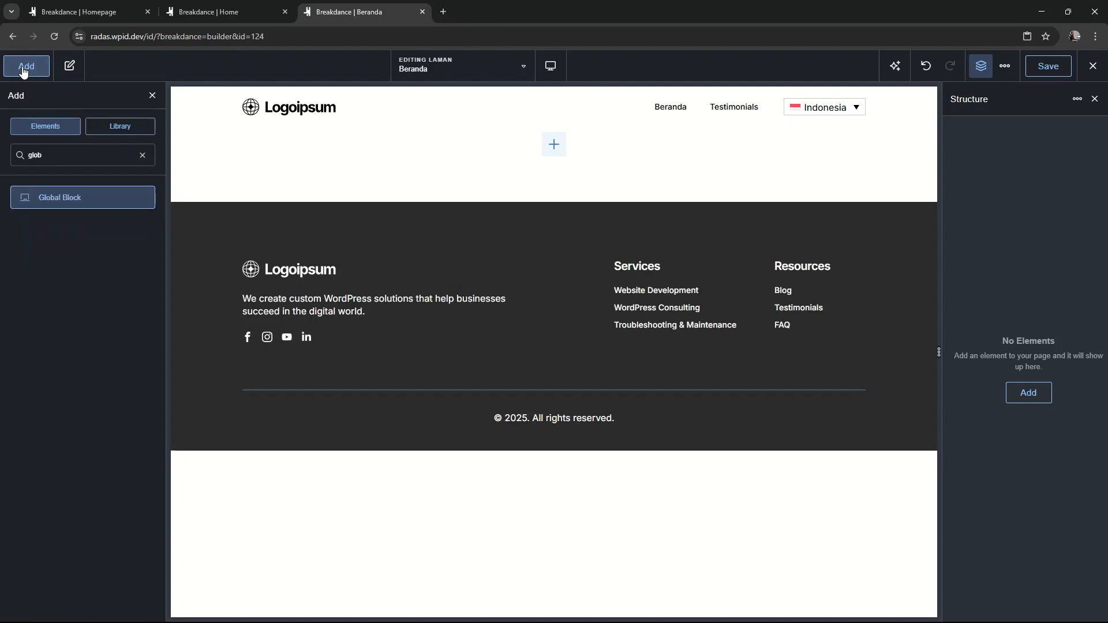
pyautogui.click(59, 201)
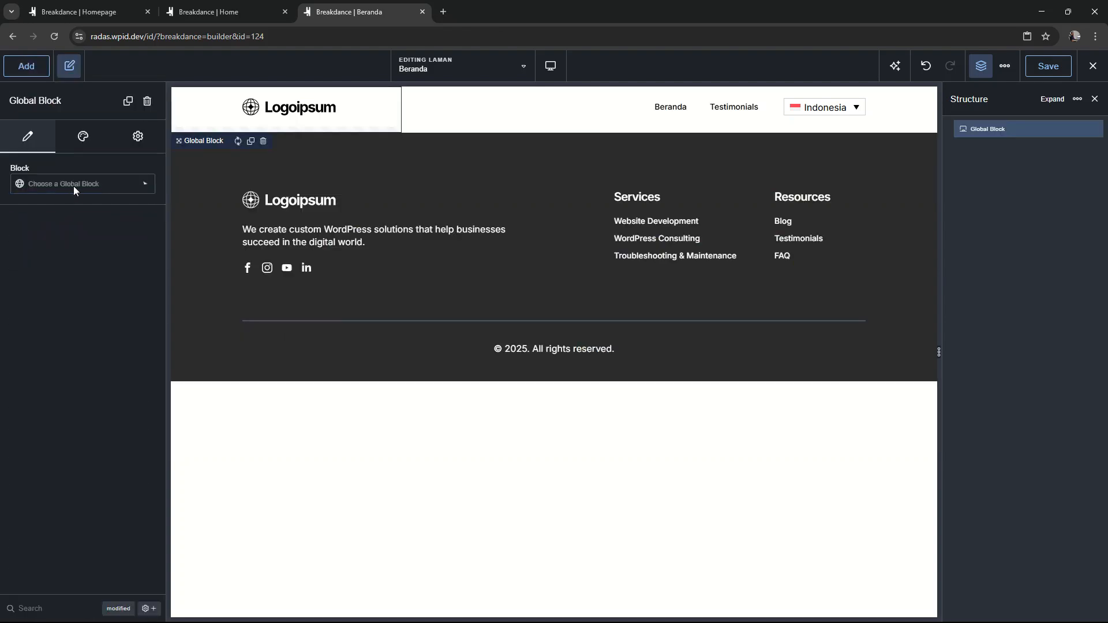
pyautogui.click(74, 186)
pyautogui.click(74, 194)
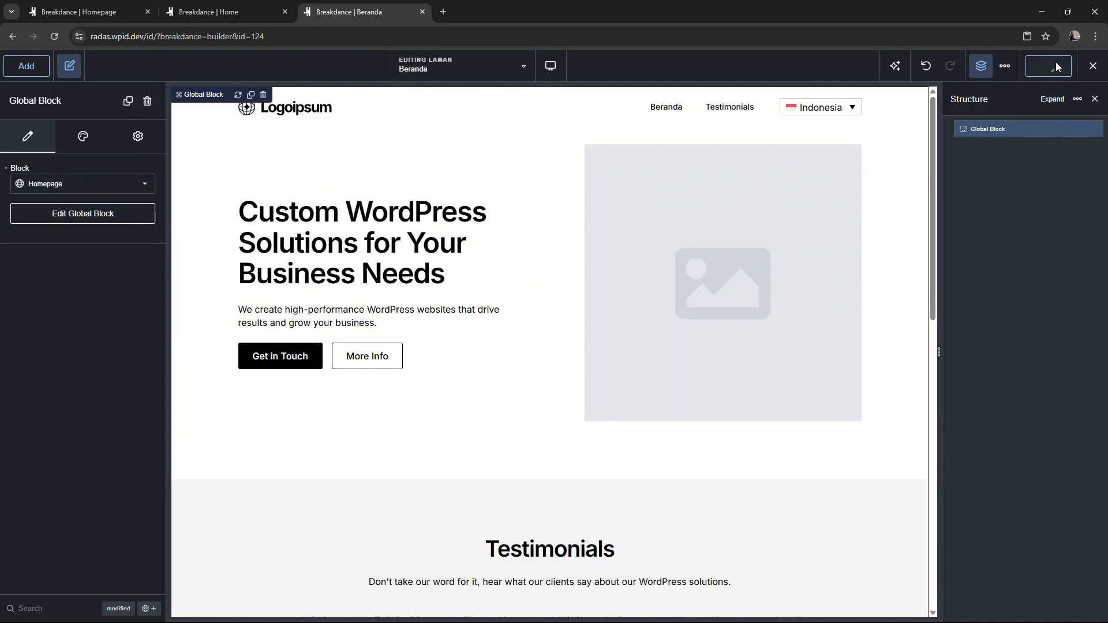
pyautogui.click(1056, 67)
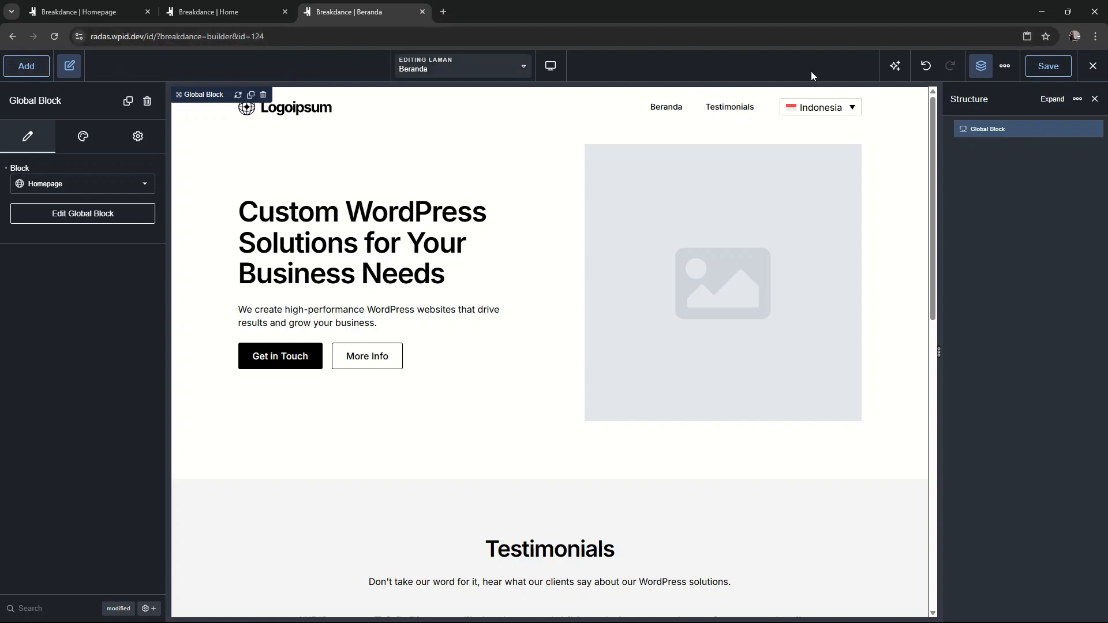
# Close the Beranda builder and exit the Home page builder to the WordPress admin's Pages list
pyautogui.click(422, 12)
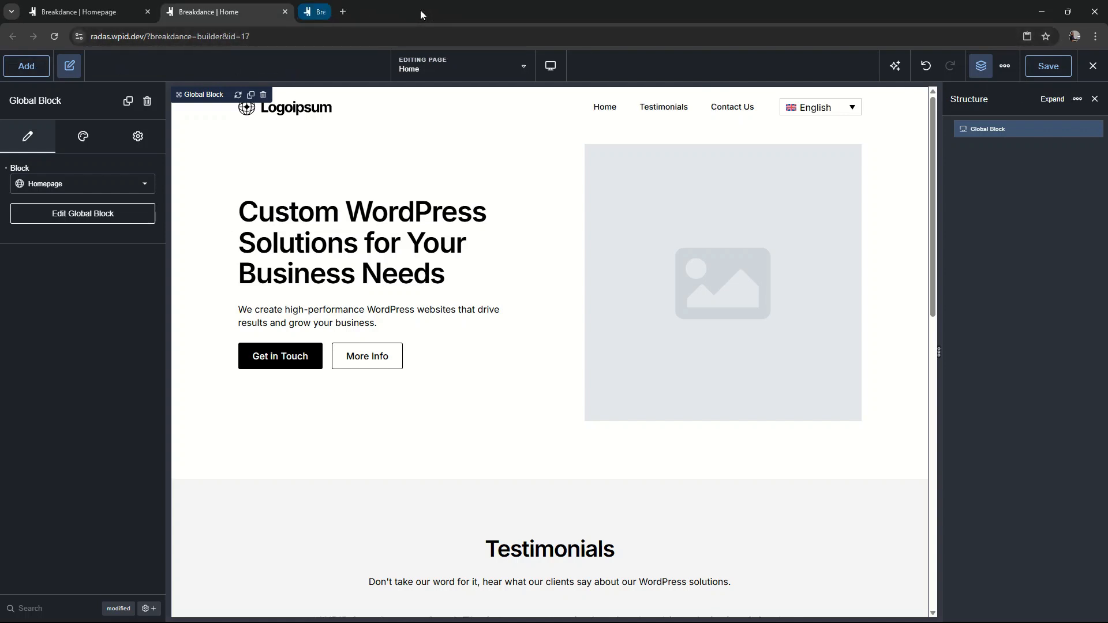
pyautogui.click(1096, 75)
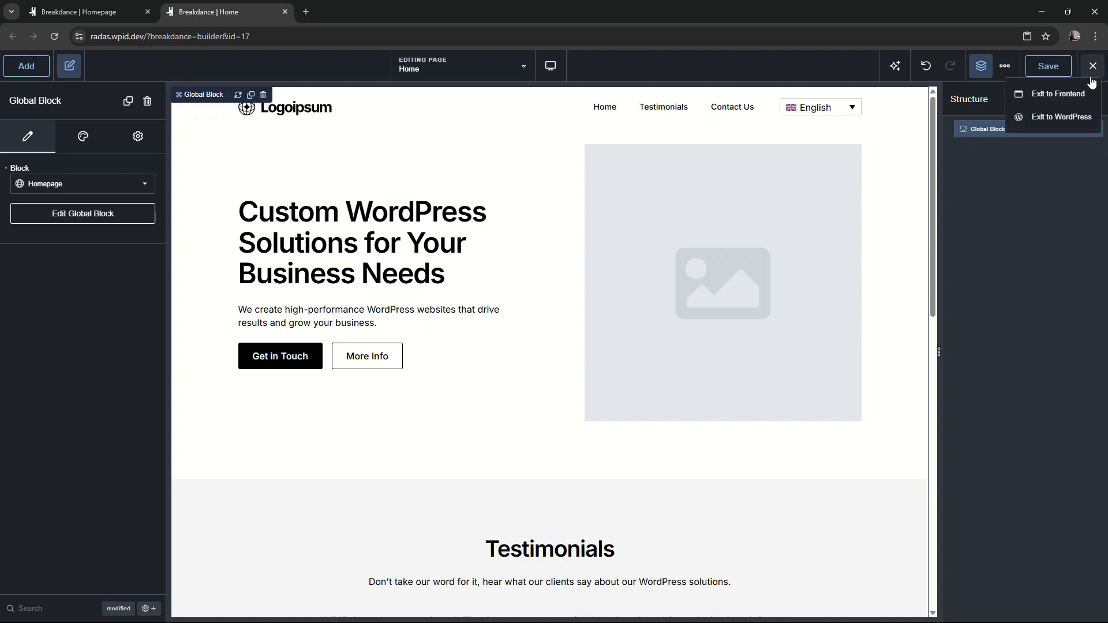
pyautogui.click(1077, 118)
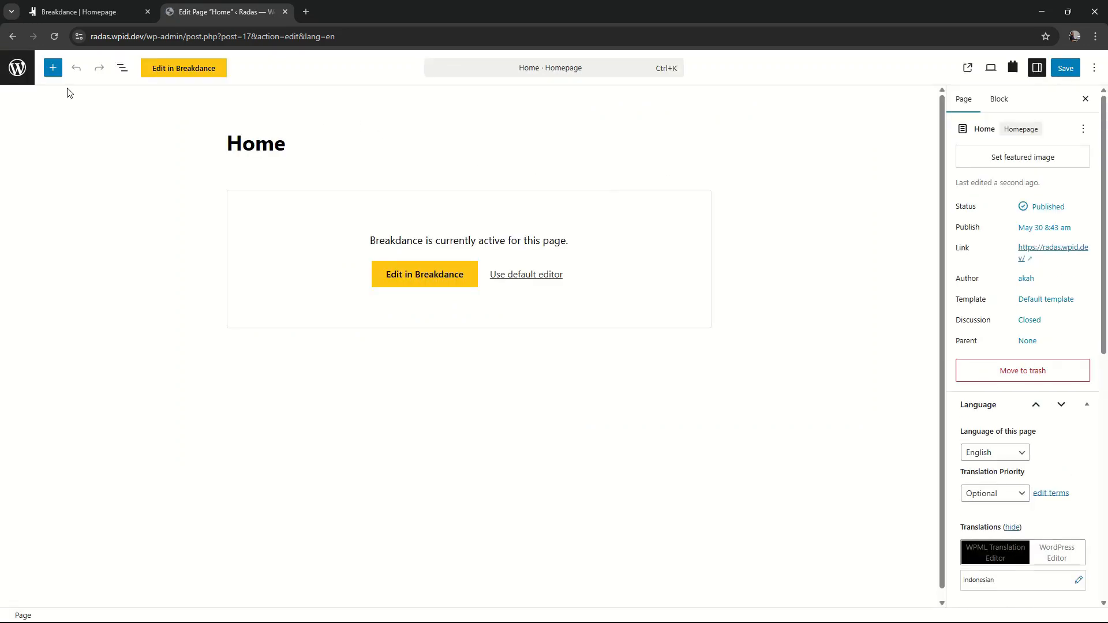
pyautogui.click(11, 67)
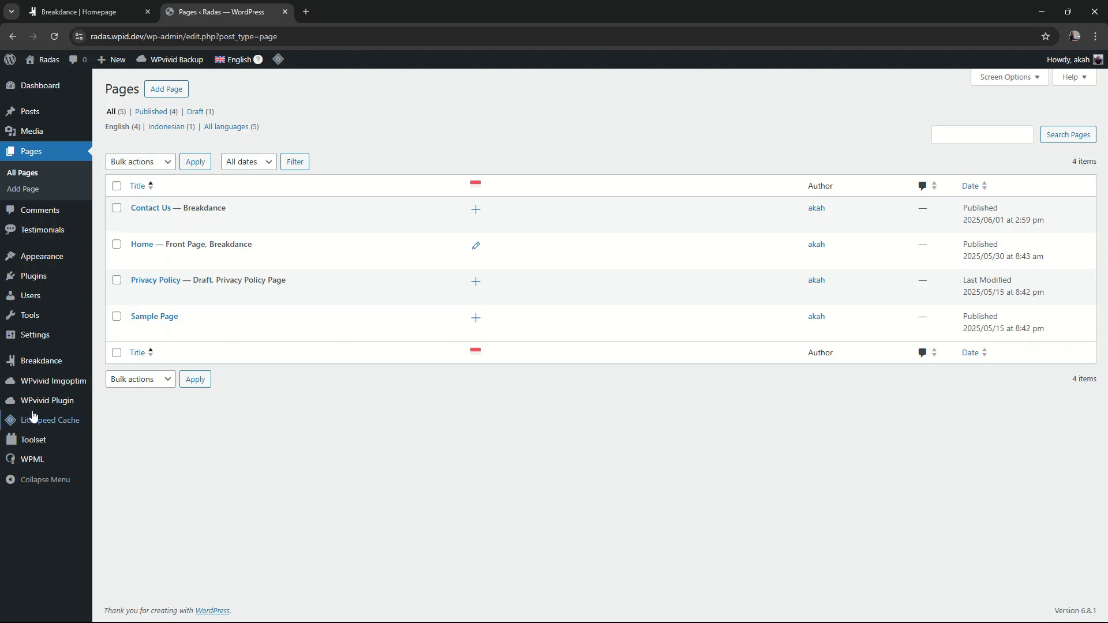
# Search the plugin directory for "radas", then install and activate the Radas Options Page plugin
pyautogui.moveTo(65, 279)
pyautogui.click(119, 295)
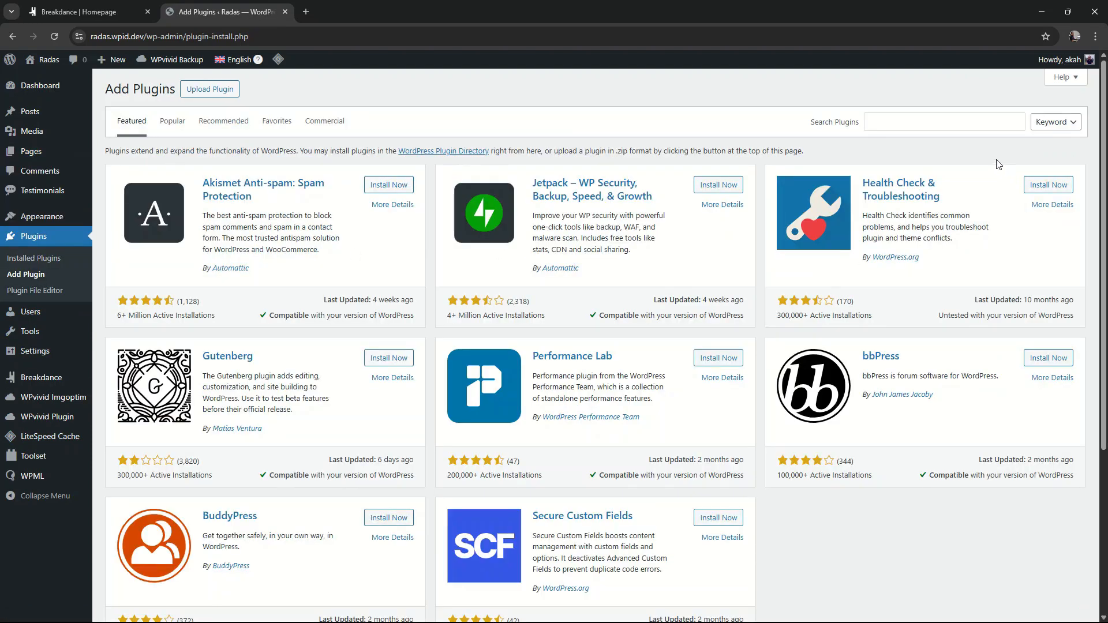
pyautogui.click(932, 121)
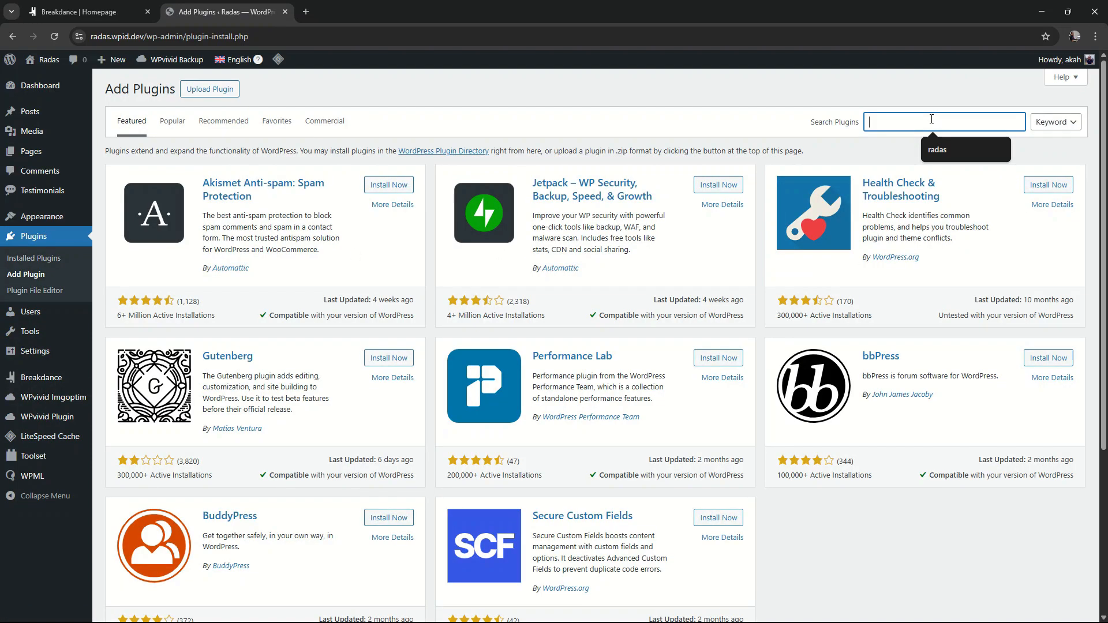
pyautogui.click(938, 148)
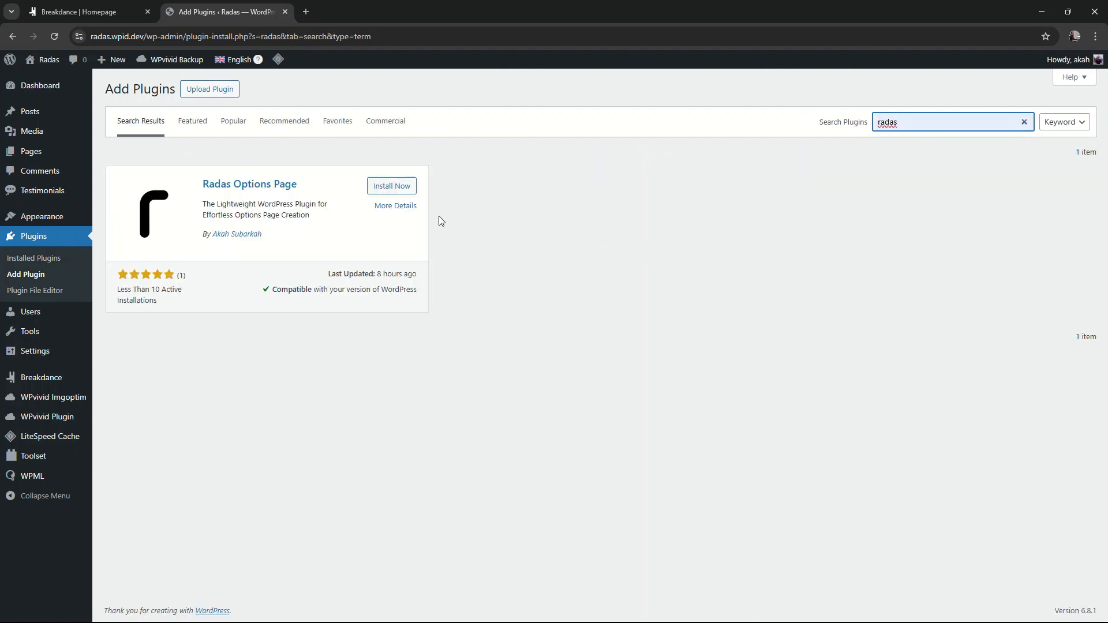
pyautogui.click(404, 189)
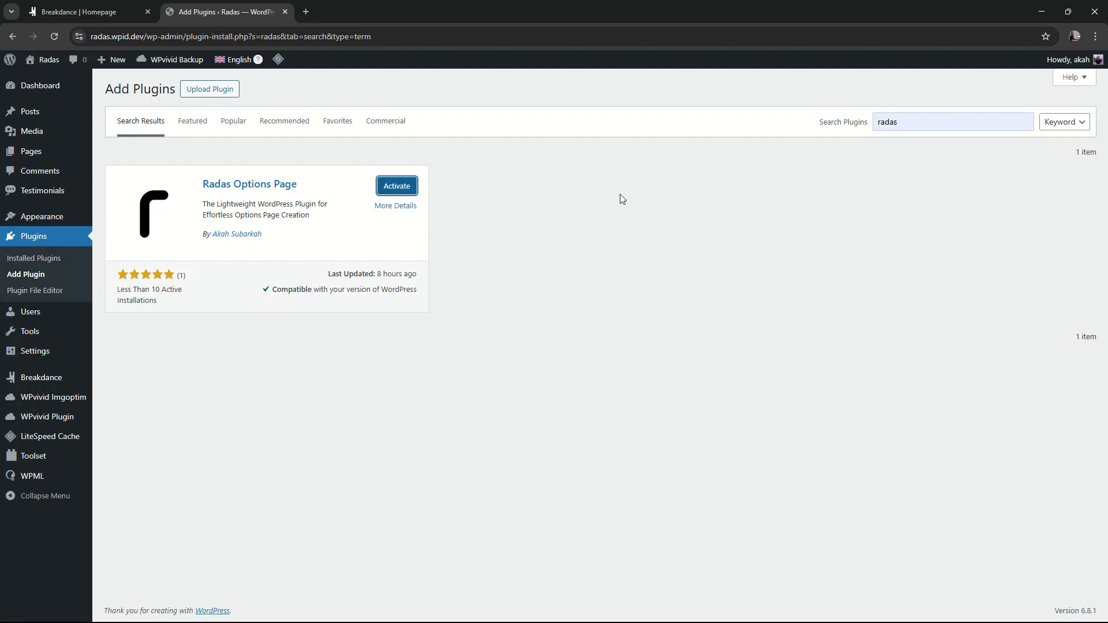
pyautogui.click(387, 191)
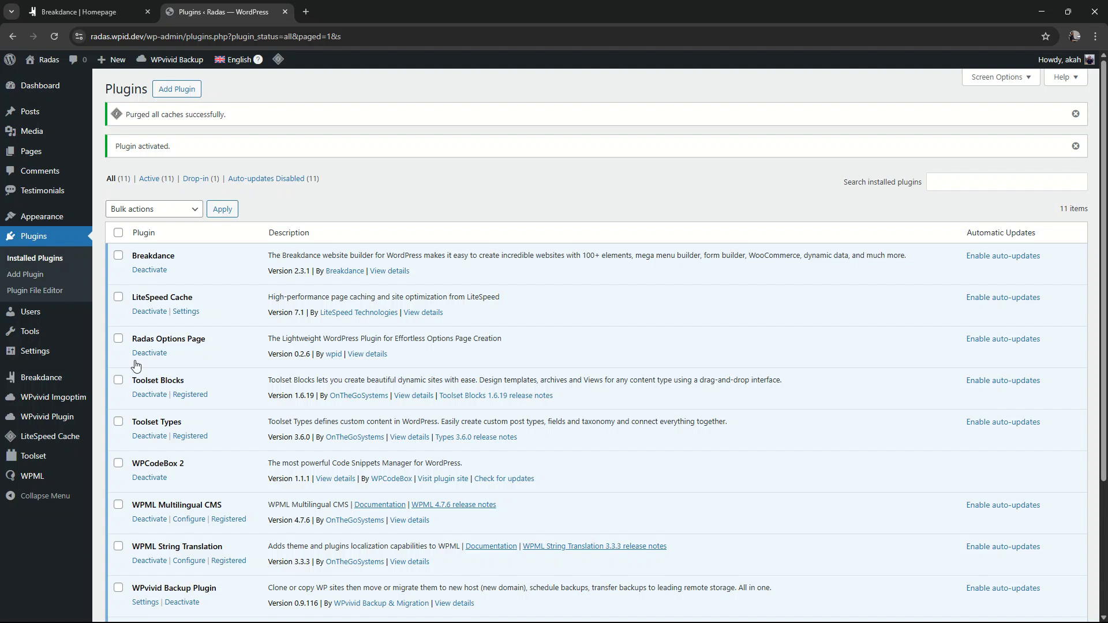
# Start a new options page in Radas Options Page with the page title "Homepage" and the slug "ak_homepage"
pyautogui.moveTo(47, 335)
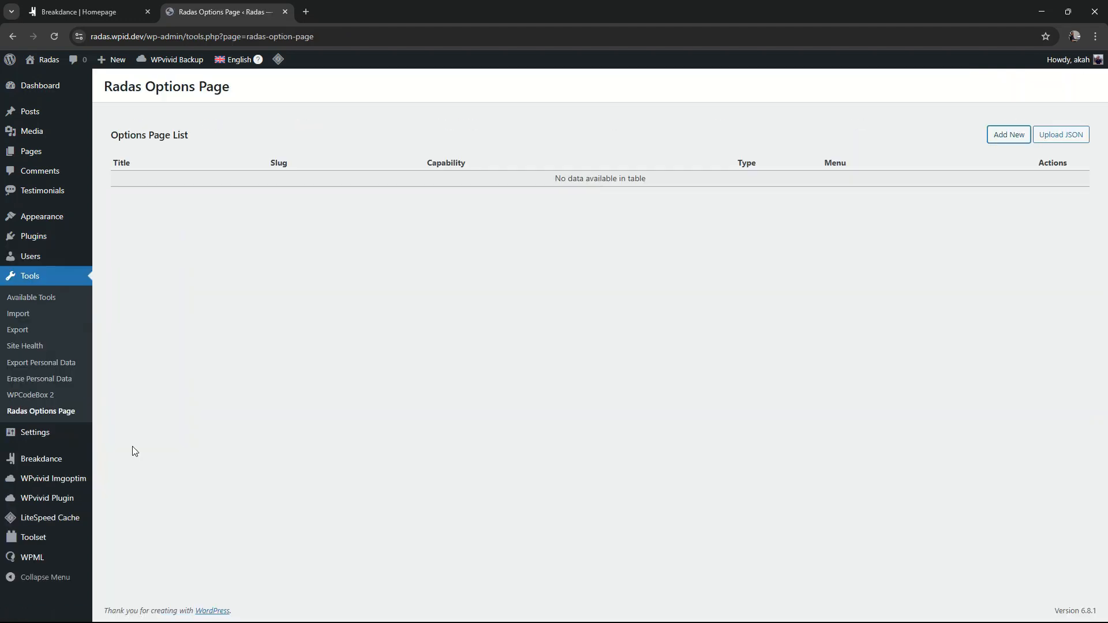
pyautogui.click(1004, 139)
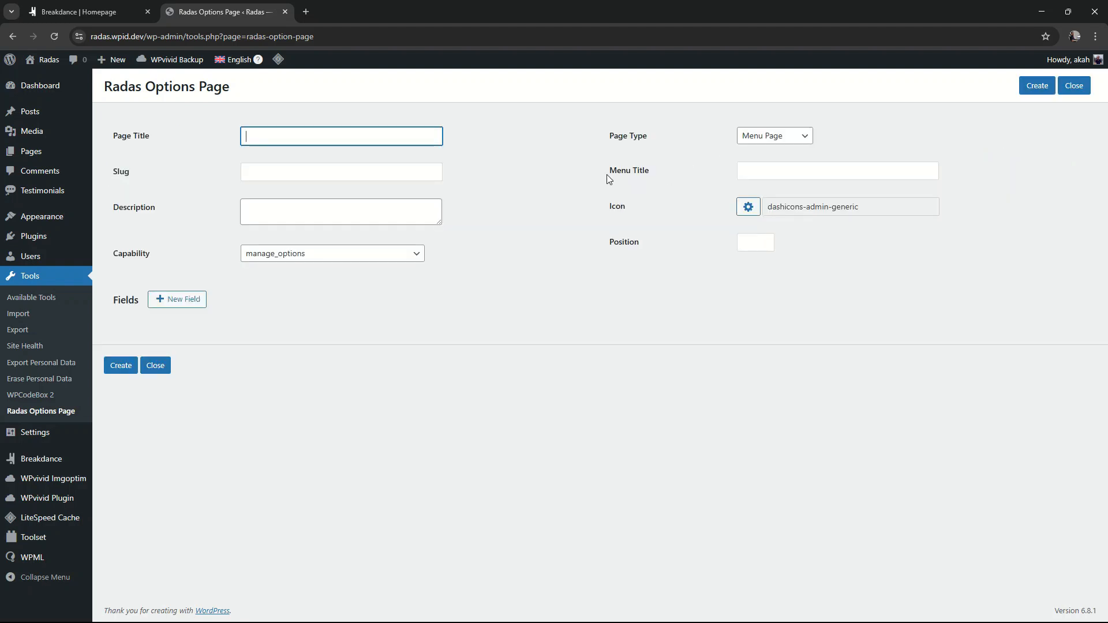
pyautogui.write('Hom')
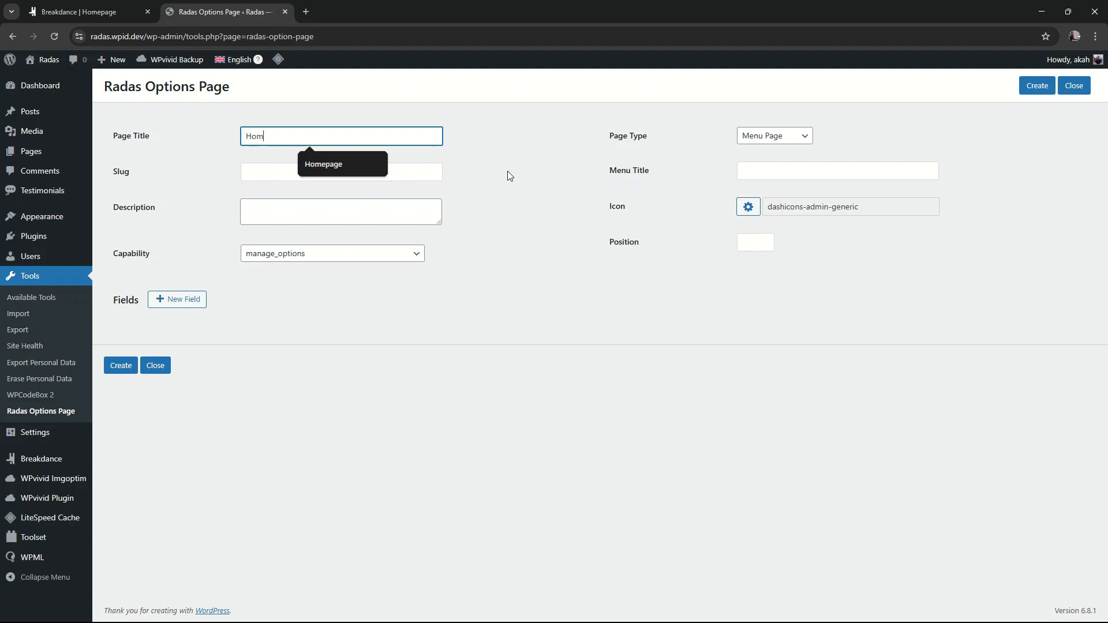
pyautogui.write('epage')
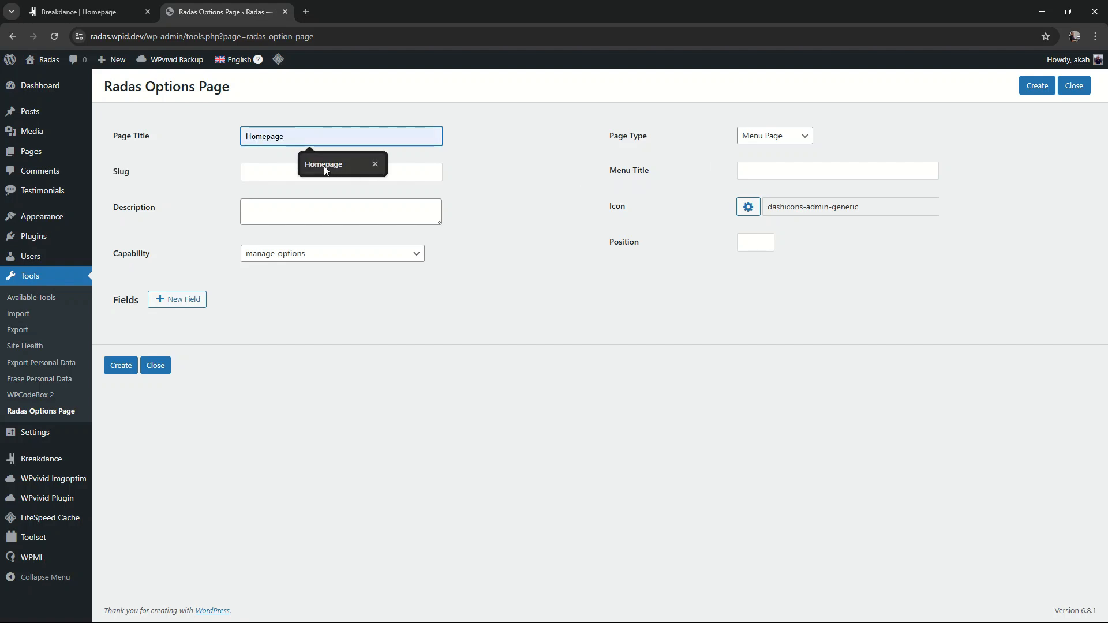
pyautogui.click(318, 165)
pyautogui.click(281, 178)
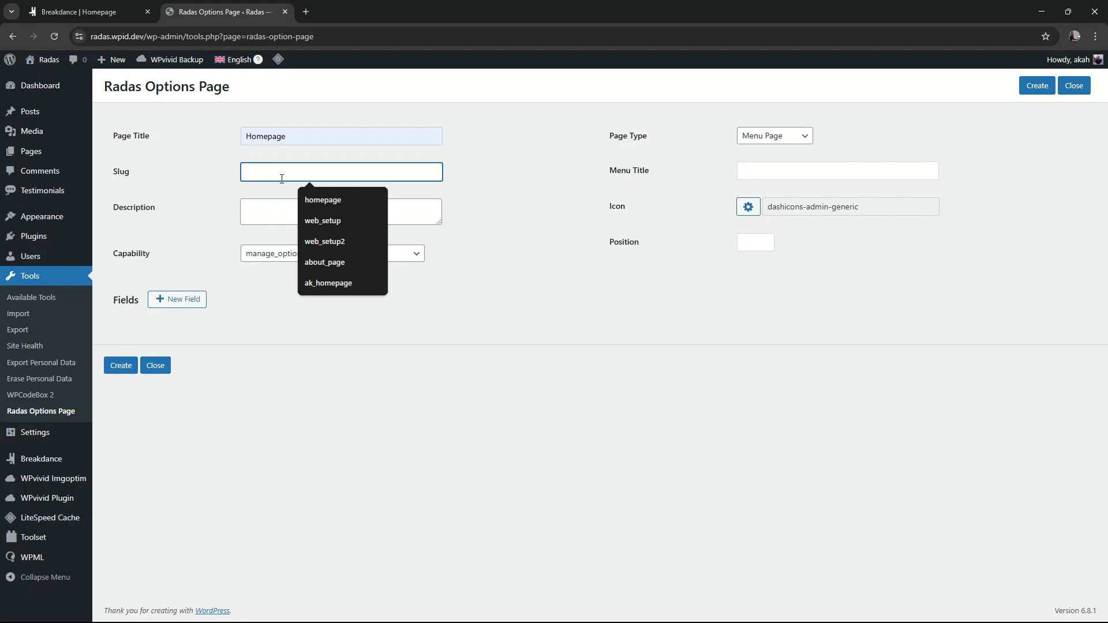
pyautogui.click(331, 289)
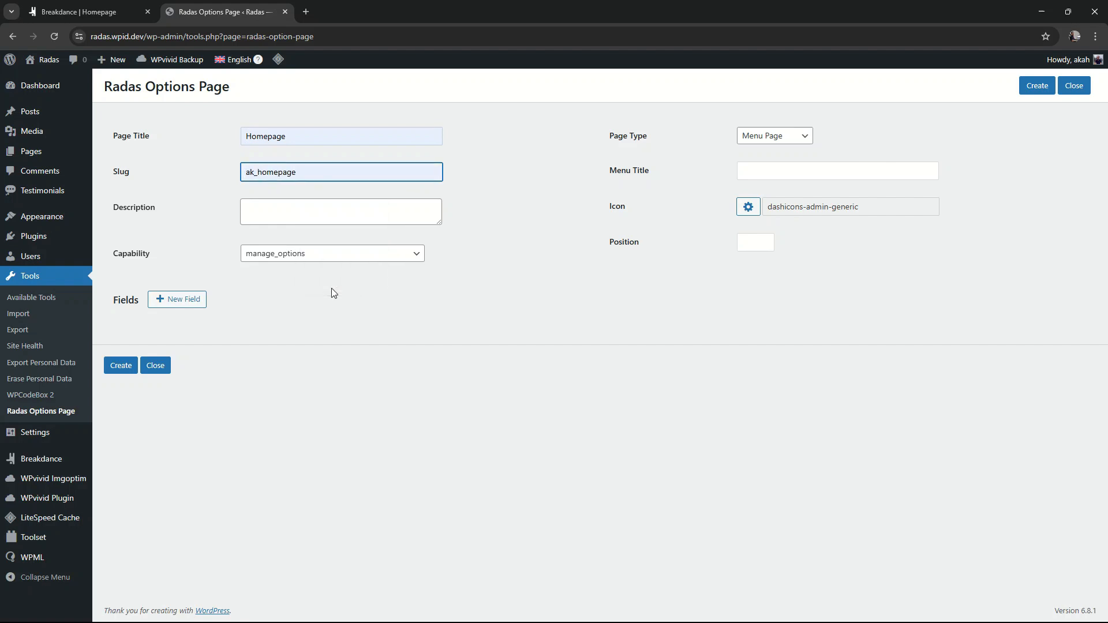
# Set the options page's menu title to "Copy Text" and its icon to dashicons-edit-page
pyautogui.click(791, 172)
pyautogui.click(820, 196)
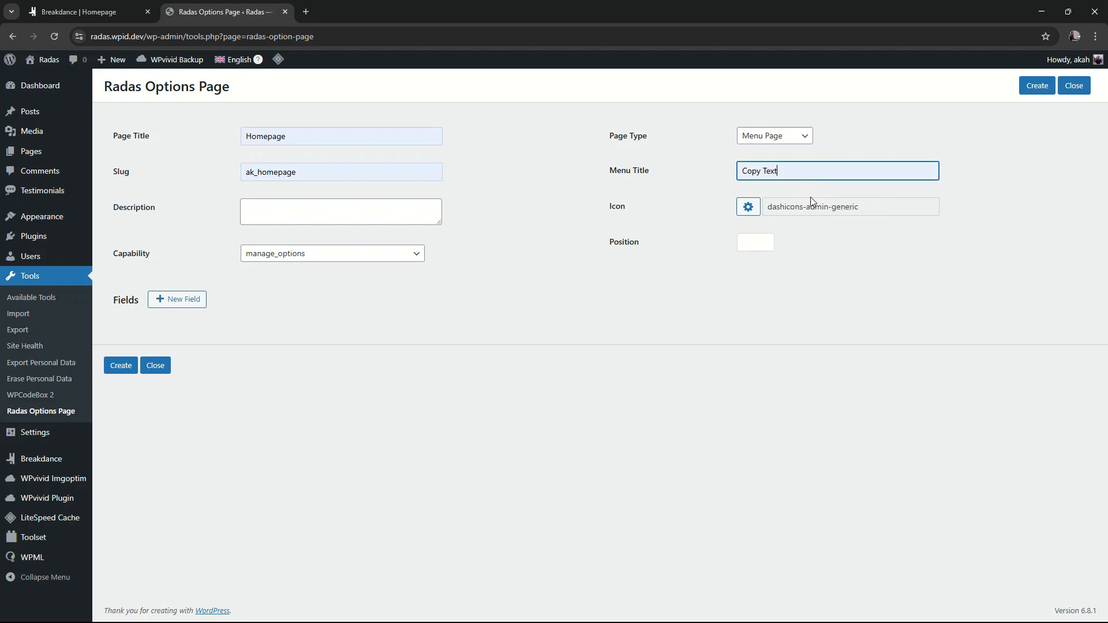
pyautogui.click(748, 206)
pyautogui.click(583, 228)
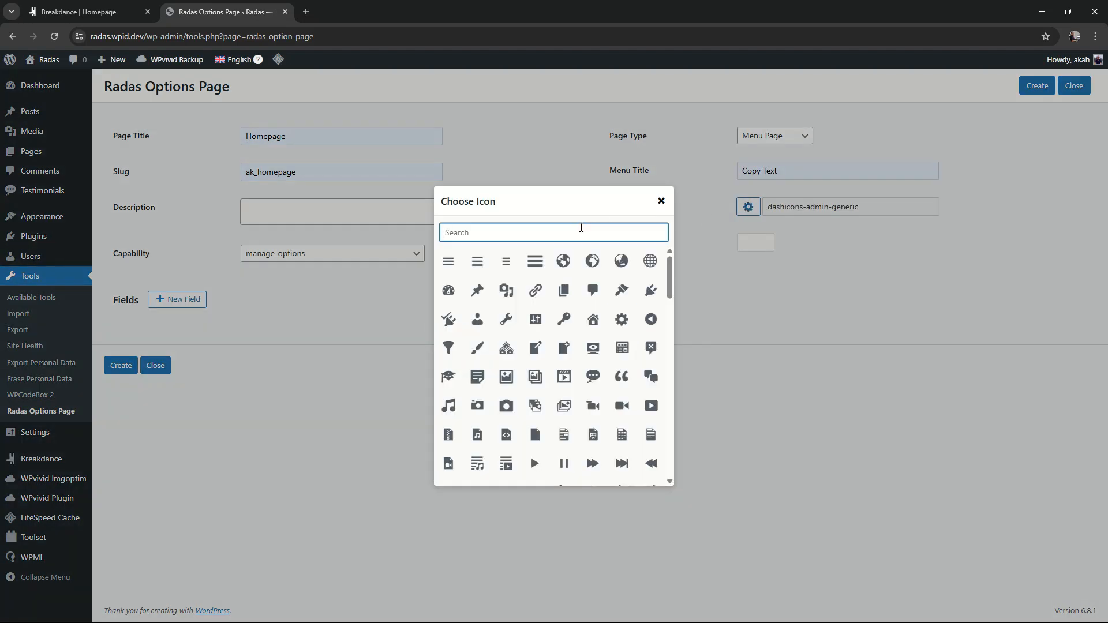
pyautogui.write('edit')
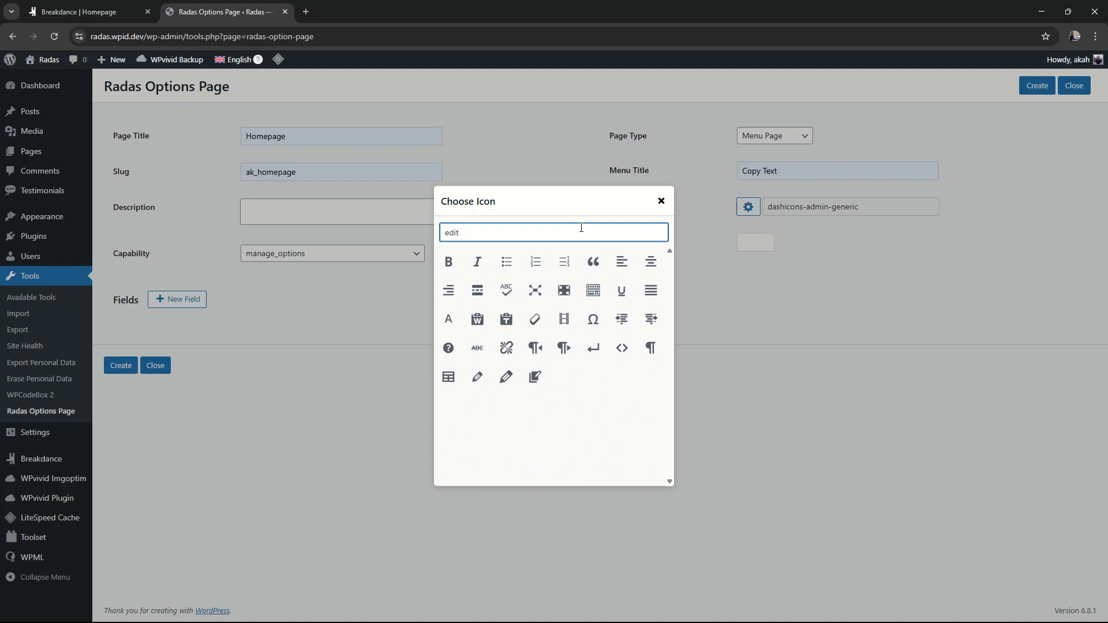
pyautogui.click(536, 377)
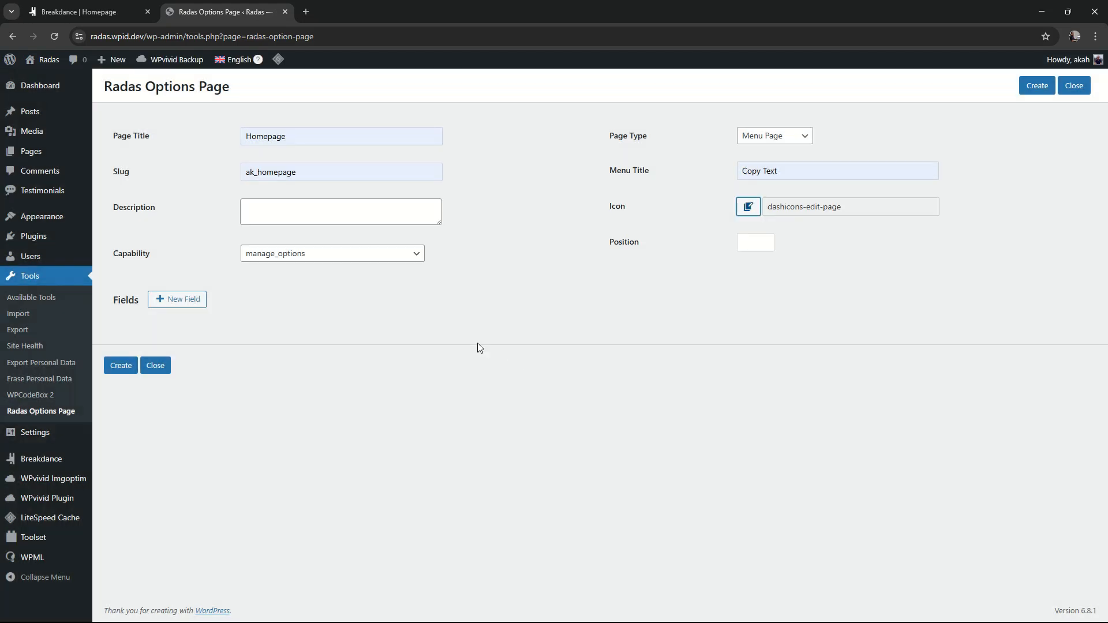
# Set the options page's capability to edit_pages, then arrange it in its own window side by side with the Breakdance Homepage builder
pyautogui.click(380, 256)
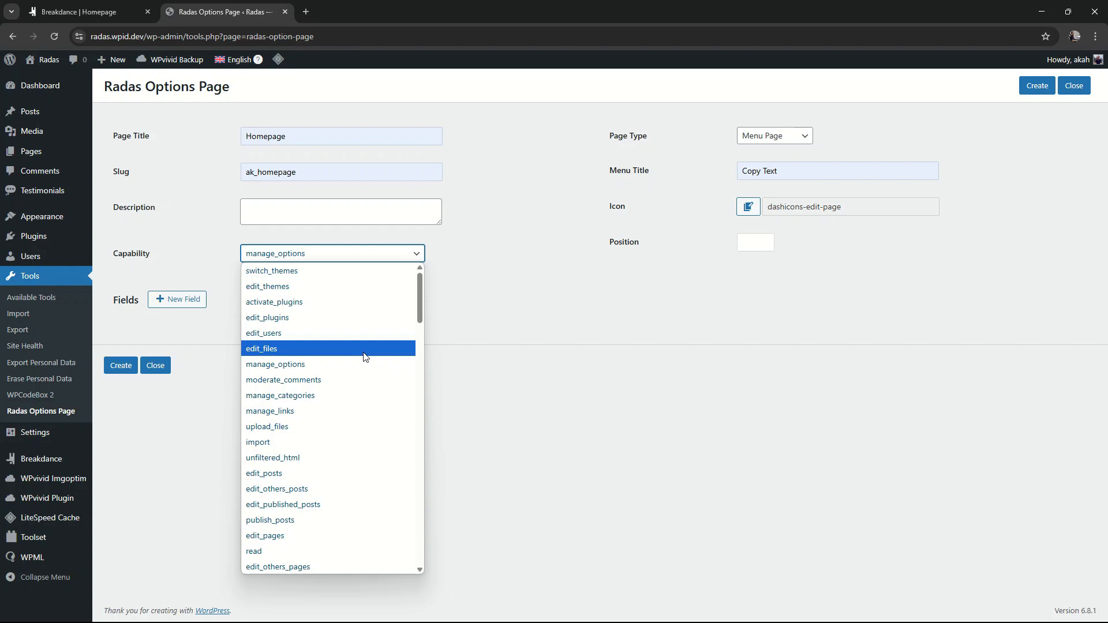
pyautogui.click(331, 535)
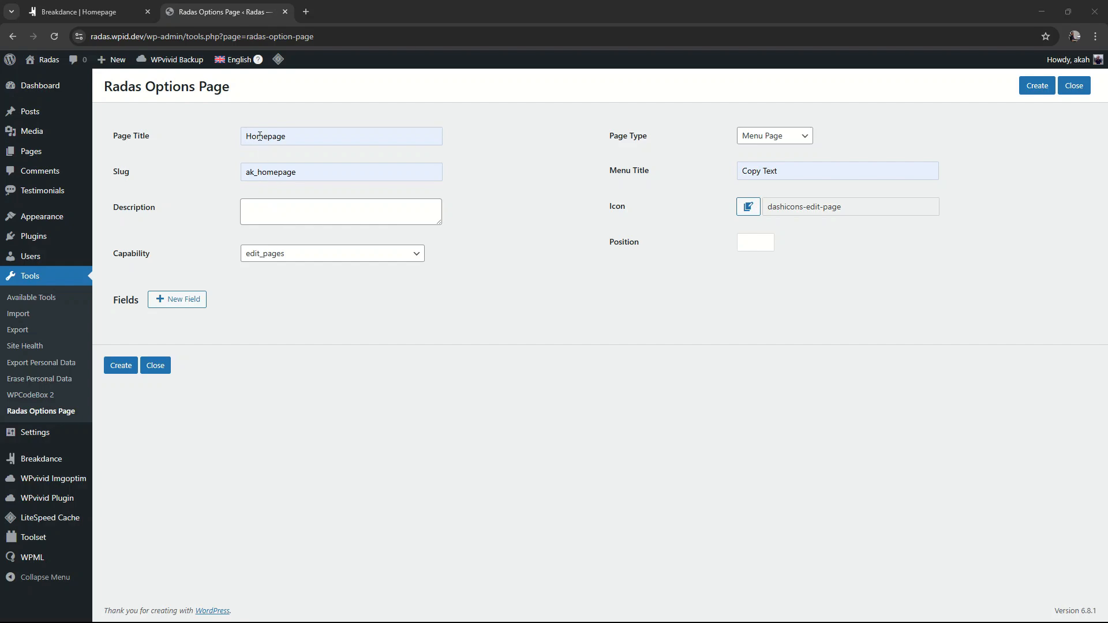
pyautogui.moveTo(235, 16); pyautogui.dragTo(315, 65)
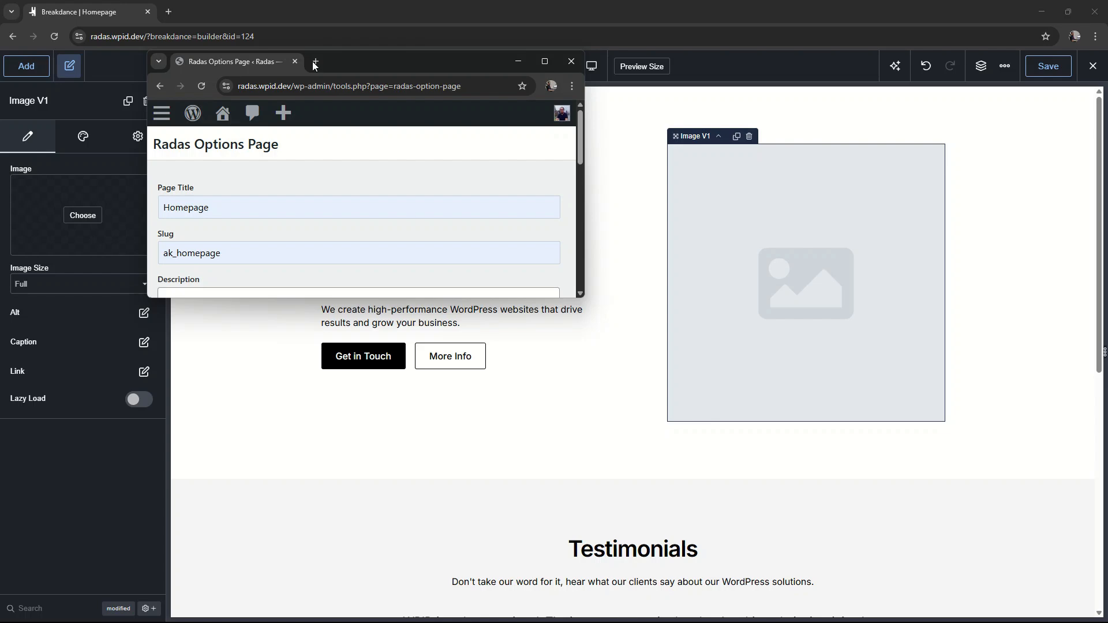
pyautogui.press('super+Right')
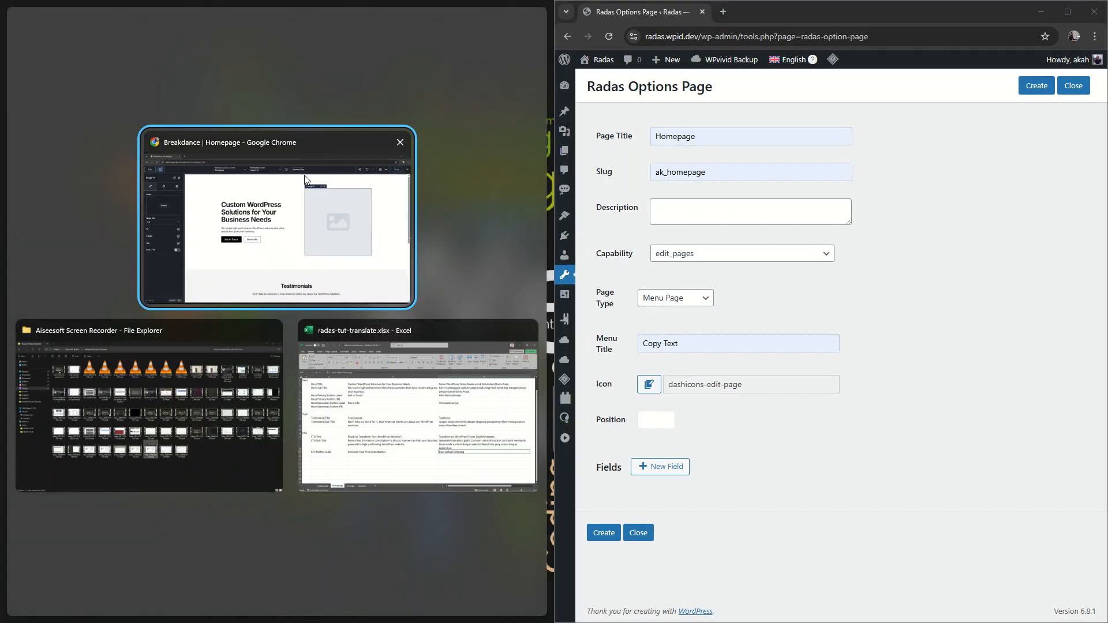
pyautogui.click(296, 199)
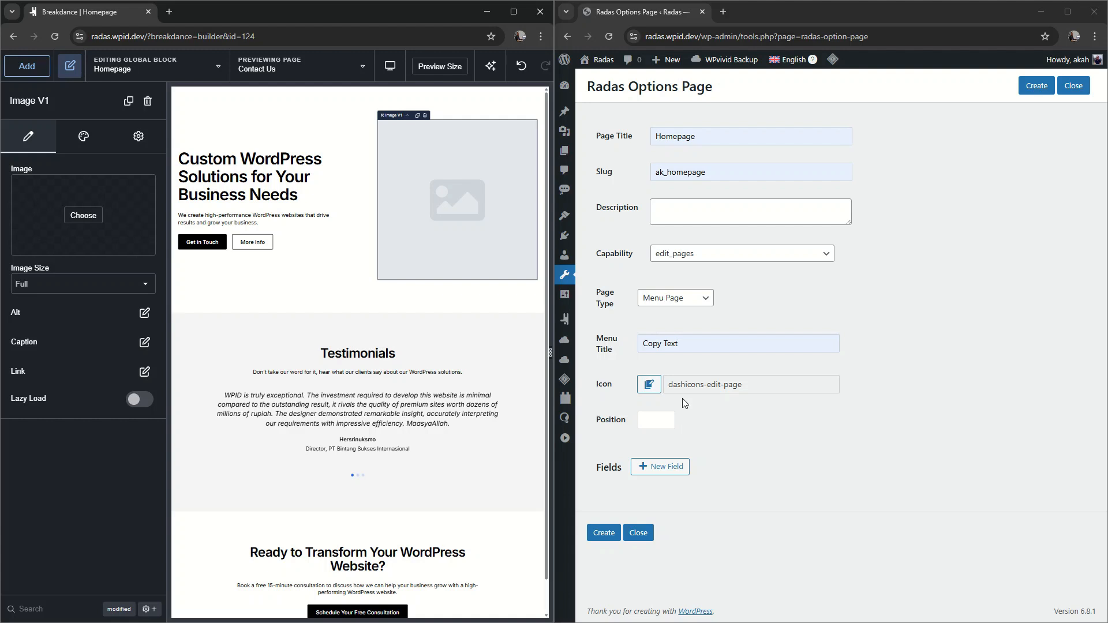
# Add a Container field labelled "Hero Section" to the options page and generate its name hero_section from the label
pyautogui.click(670, 468)
pyautogui.scroll(-5, 671, 475)
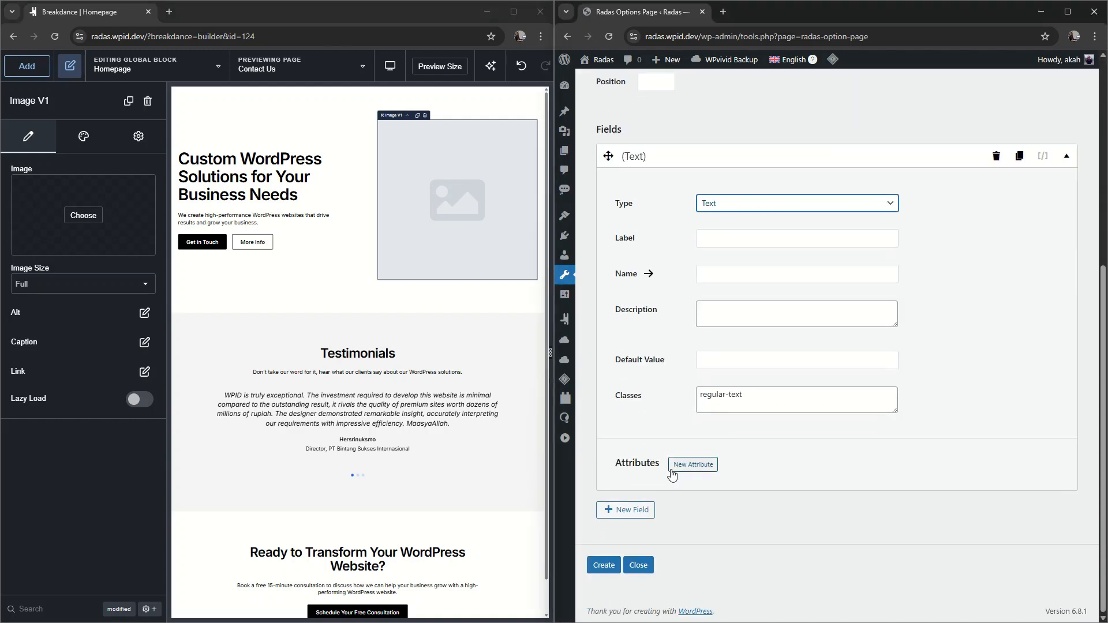
pyautogui.click(733, 206)
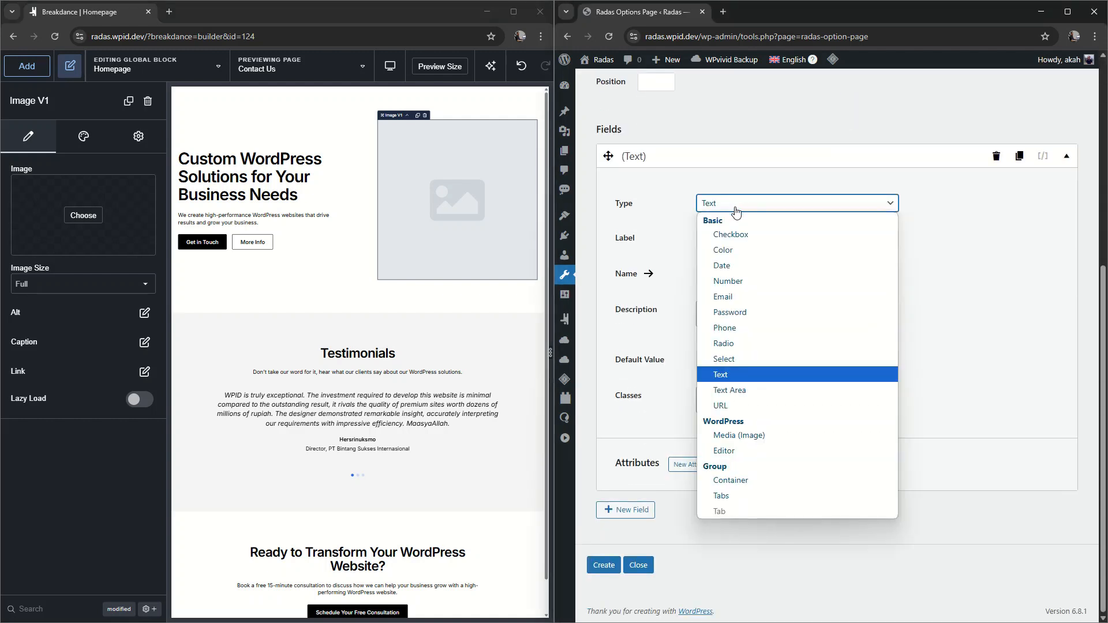
pyautogui.click(772, 479)
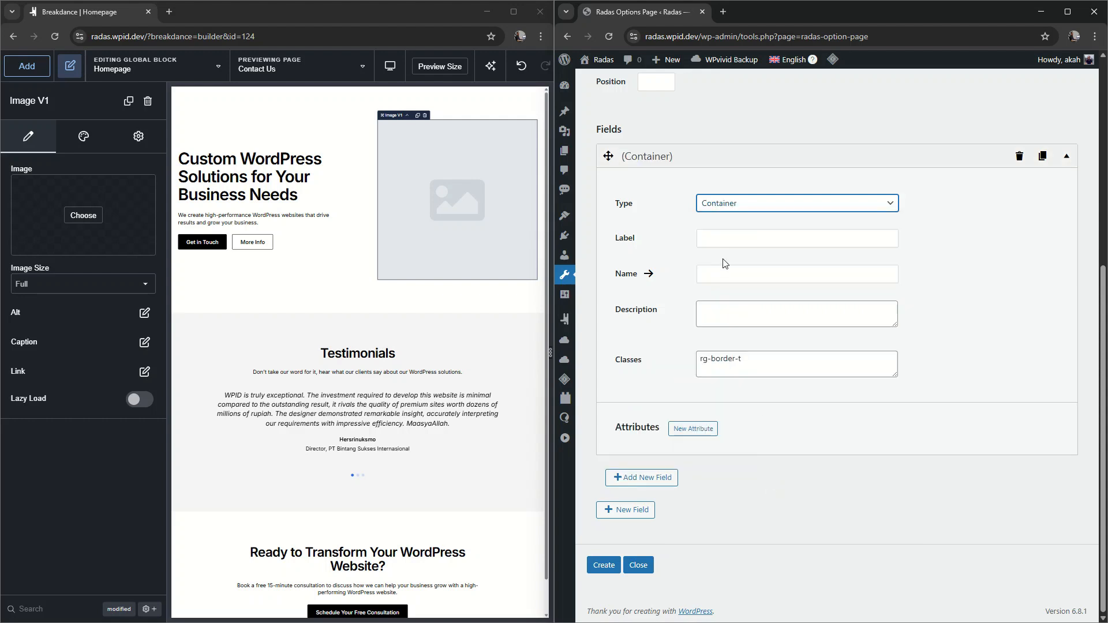
pyautogui.click(729, 237)
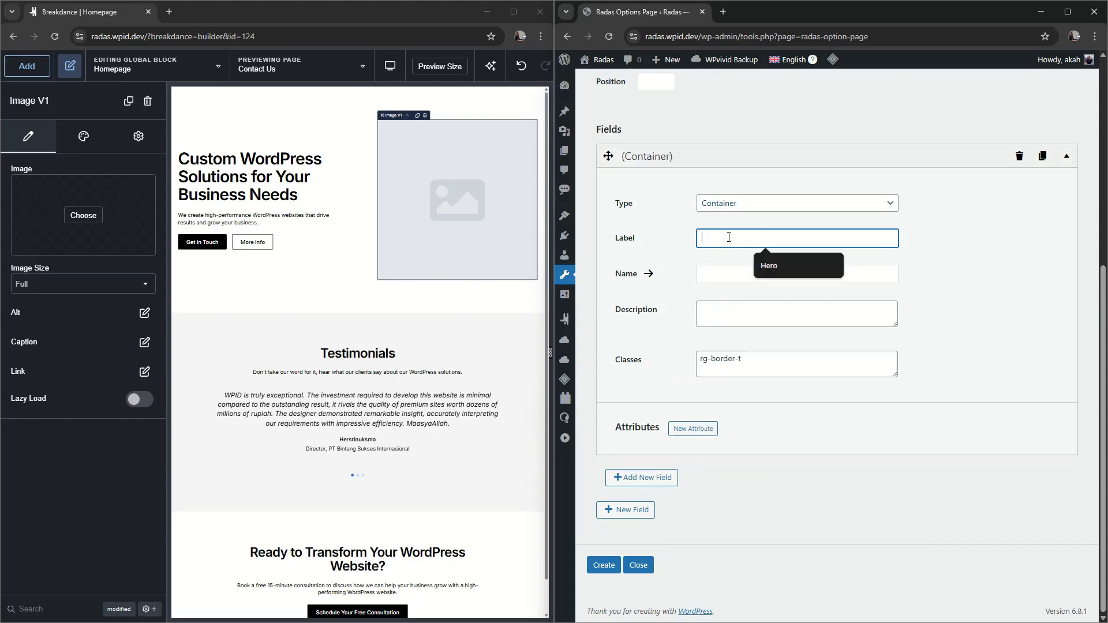
pyautogui.write('Hero Sectio')
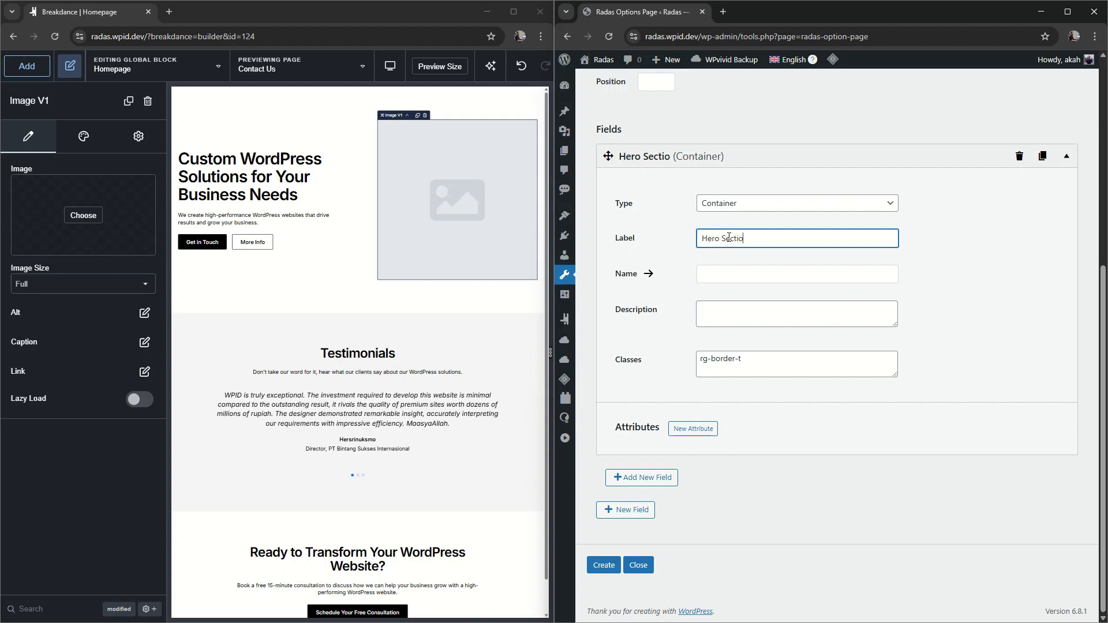
pyautogui.write('n')
pyautogui.click(649, 274)
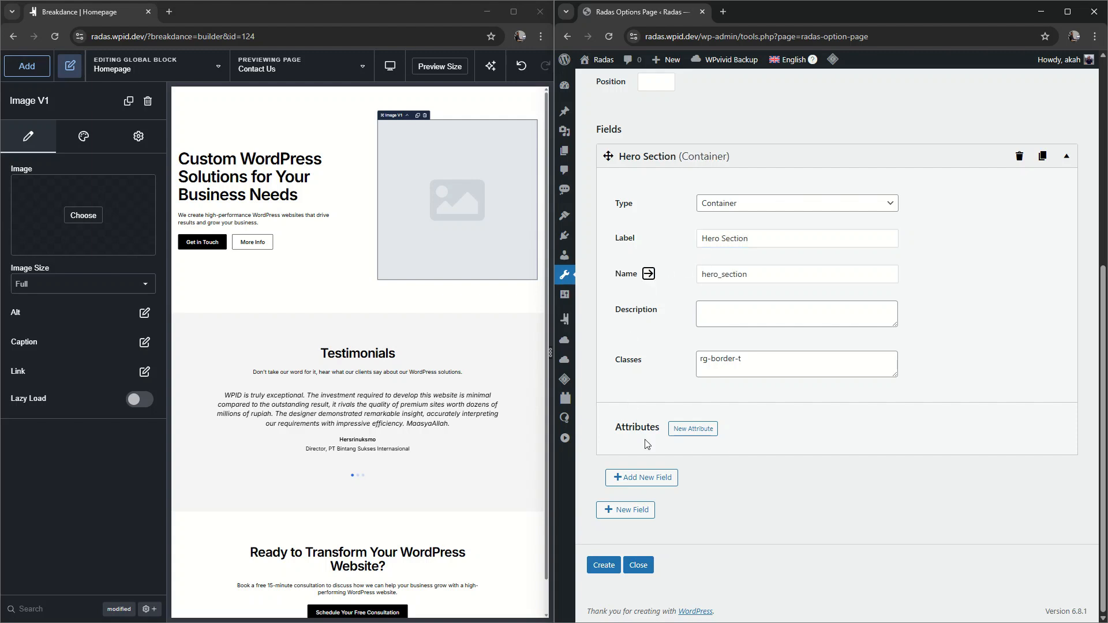
# Add a Text field labelled "Hero Title" inside the Hero Section container and generate its name hero_title from the label
pyautogui.click(659, 479)
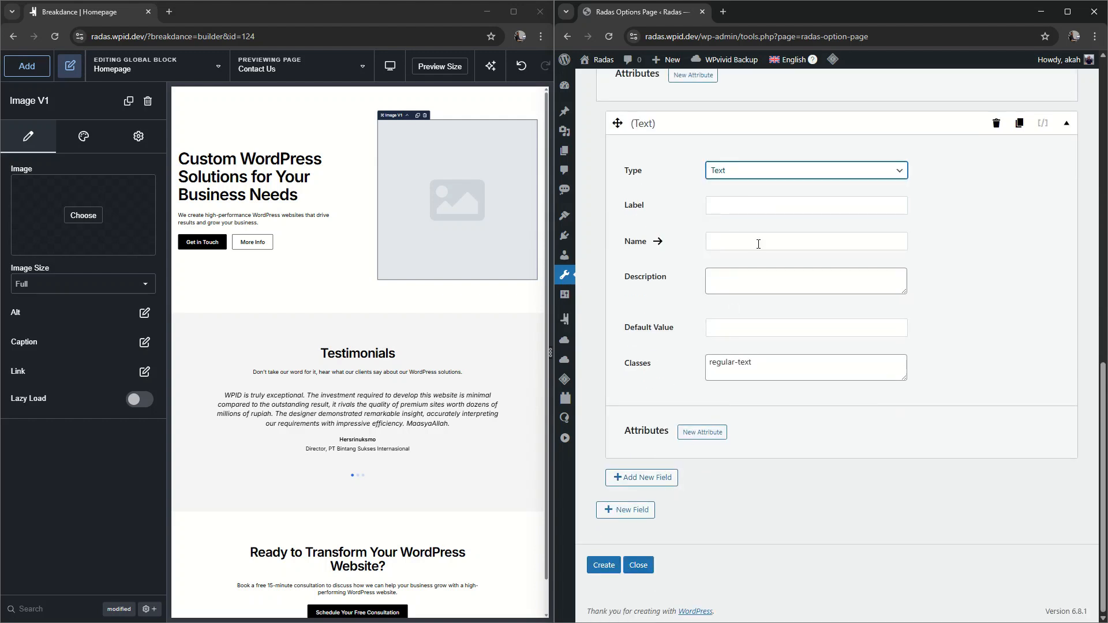
pyautogui.click(768, 212)
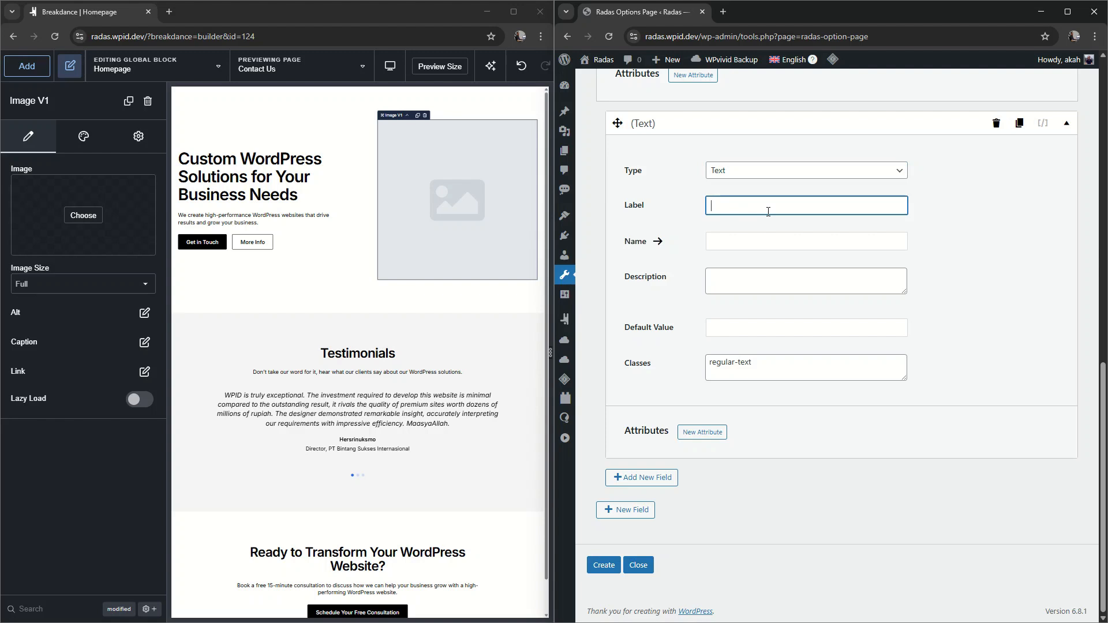
pyautogui.write('Hero Title')
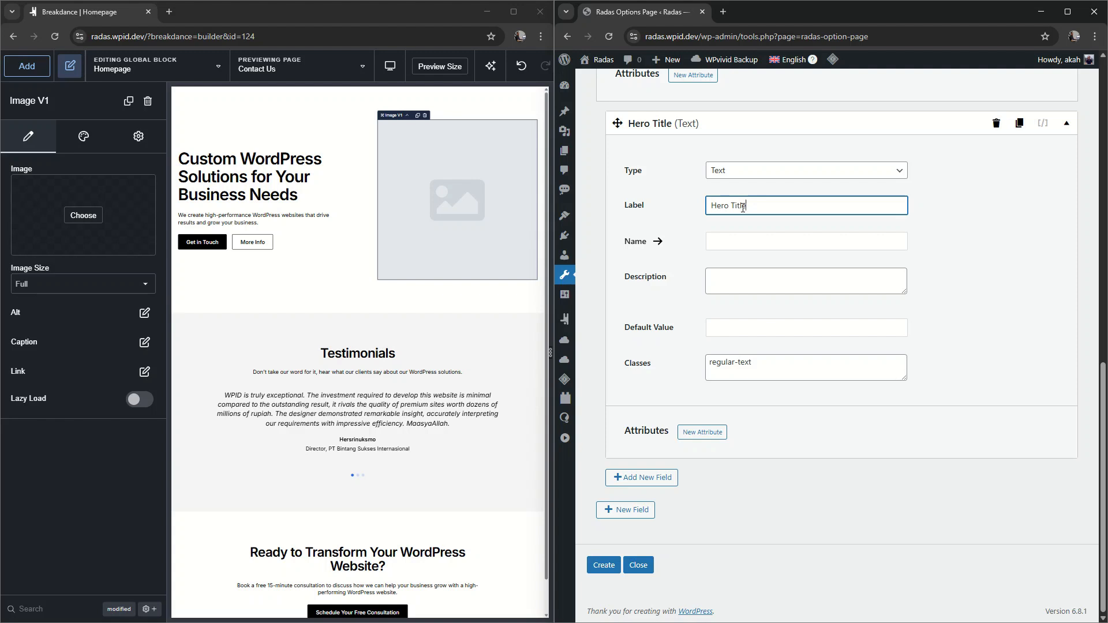
pyautogui.click(659, 242)
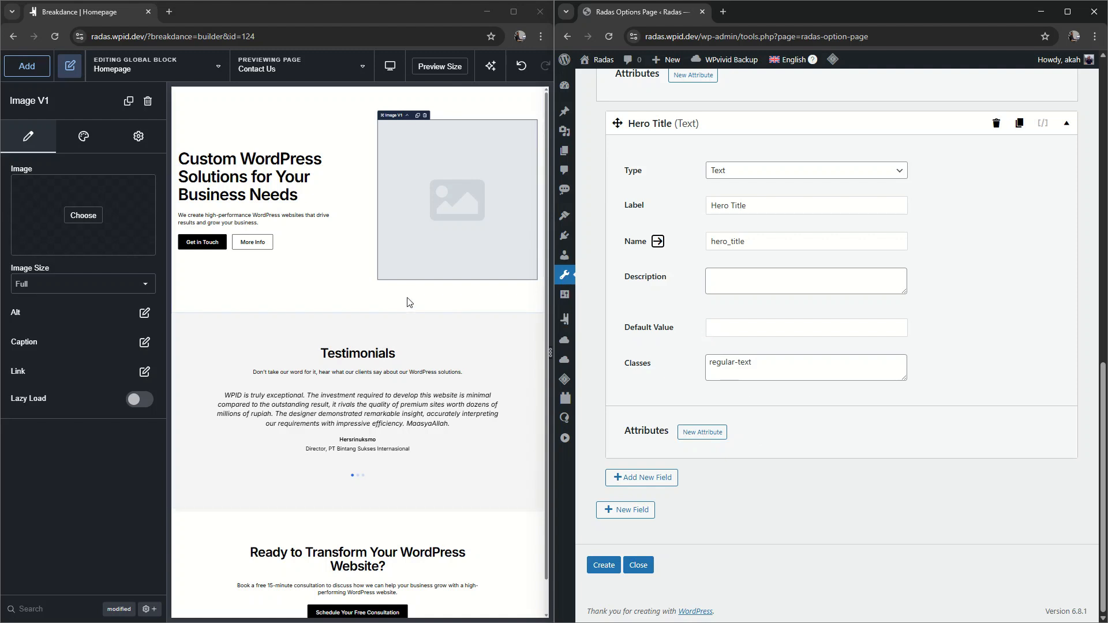
# Copy the hero heading "Custom WordPress Solutions for Your Business Needs" from the builder into the Hero Title field's default value
pyautogui.click(248, 185)
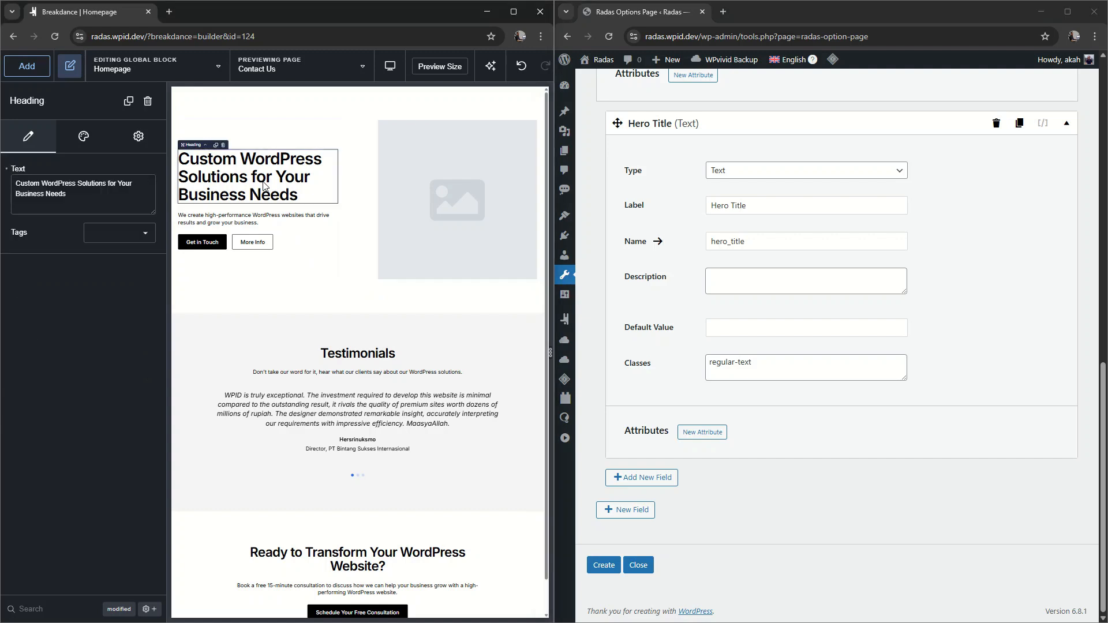
pyautogui.tripleClick(129, 197)
pyautogui.hotkey('ctrl', 'c')
pyautogui.click(741, 329)
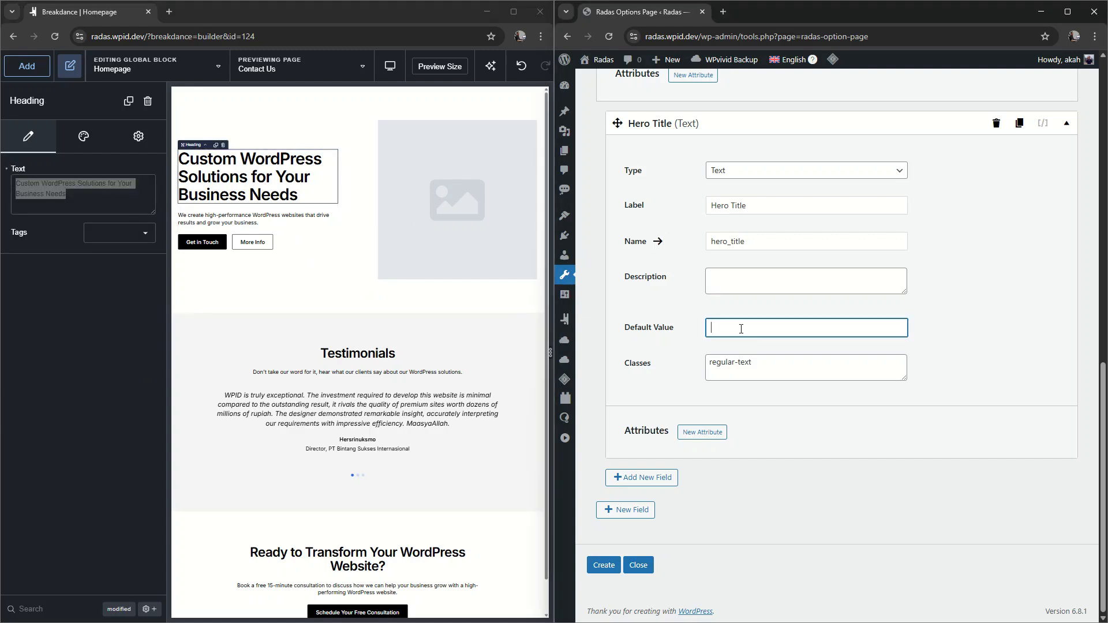
pyautogui.hotkey('ctrl', 'v')
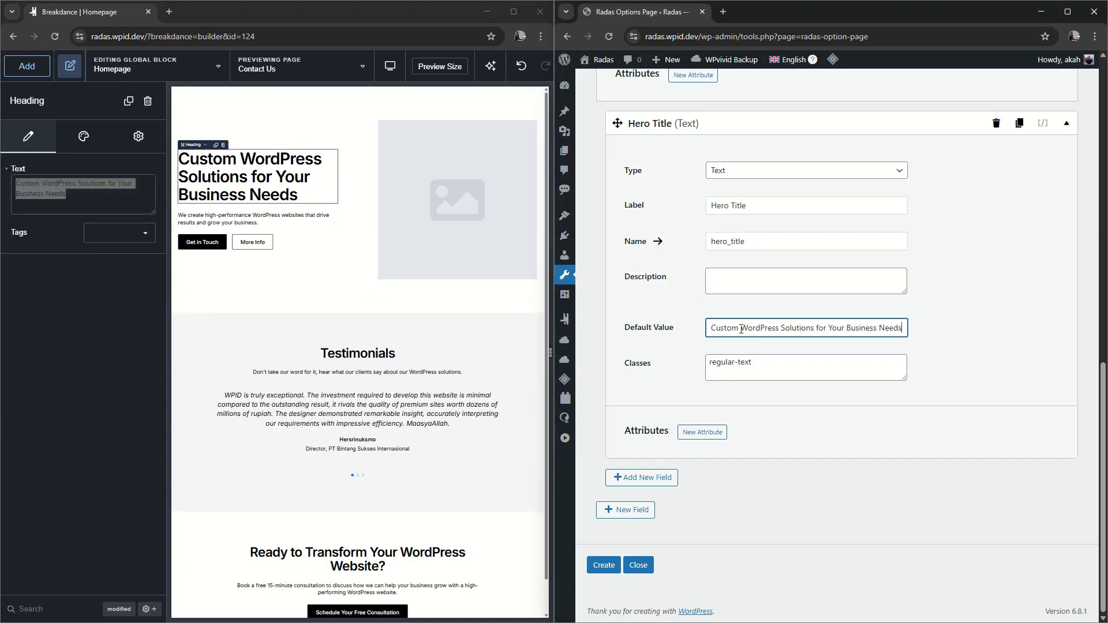
# Add a second Text field to the container, labelled "Hero Sub Title", reusing the Hero Title label, and generate its name hero_sub_title
pyautogui.click(657, 482)
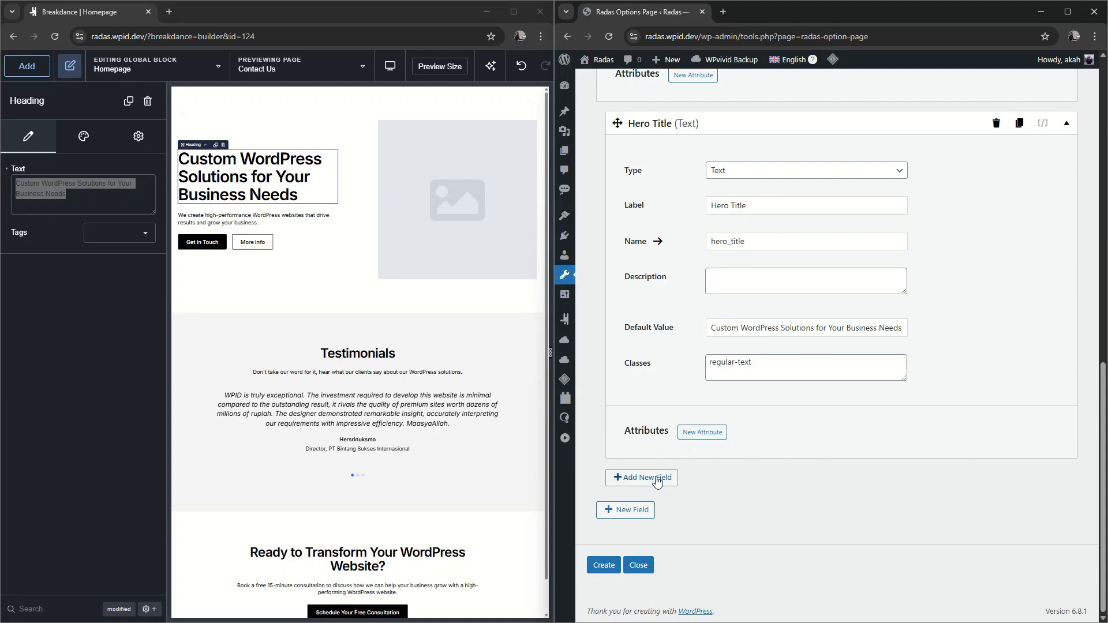
pyautogui.scroll(8, 796, 371)
pyautogui.click(772, 309)
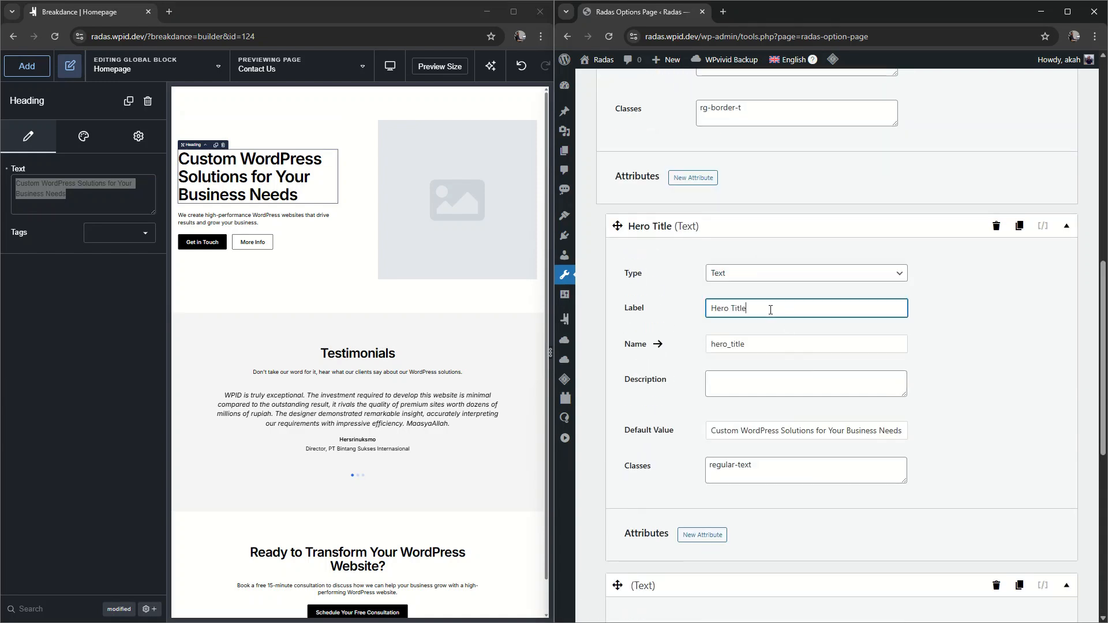
pyautogui.hotkey('ctrl', 'a')
pyautogui.hotkey('ctrl', 'c')
pyautogui.scroll(-5, 801, 322)
pyautogui.scroll(-1, 800, 322)
pyautogui.click(747, 377)
pyautogui.hotkey('ctrl', 'v')
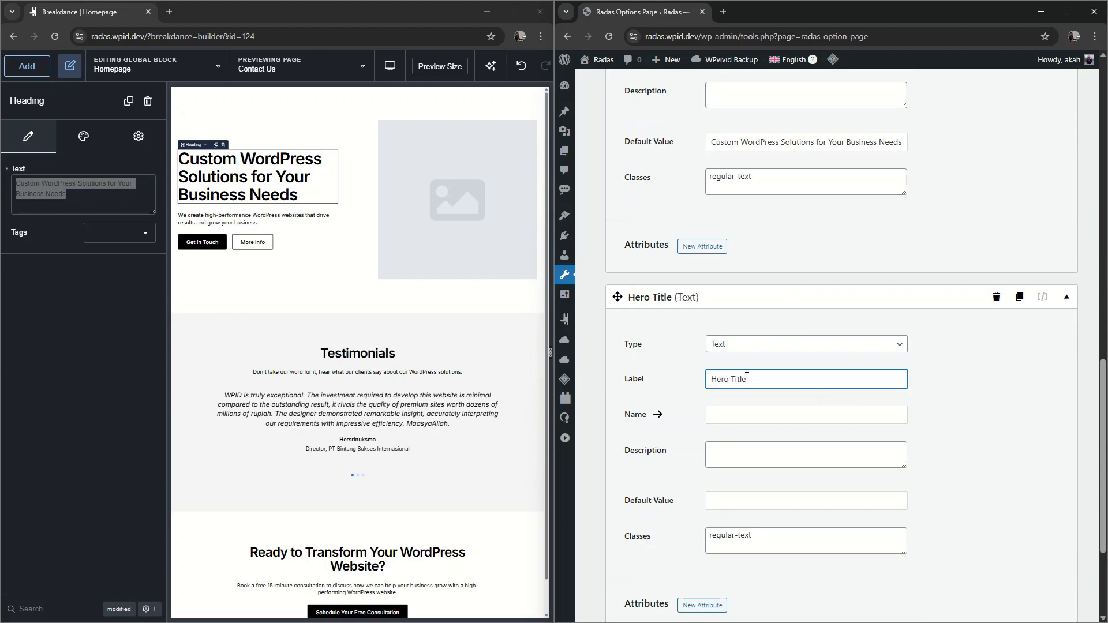
pyautogui.hotkey('ctrl', 'Left')
pyautogui.write('Sub')
pyautogui.click(659, 414)
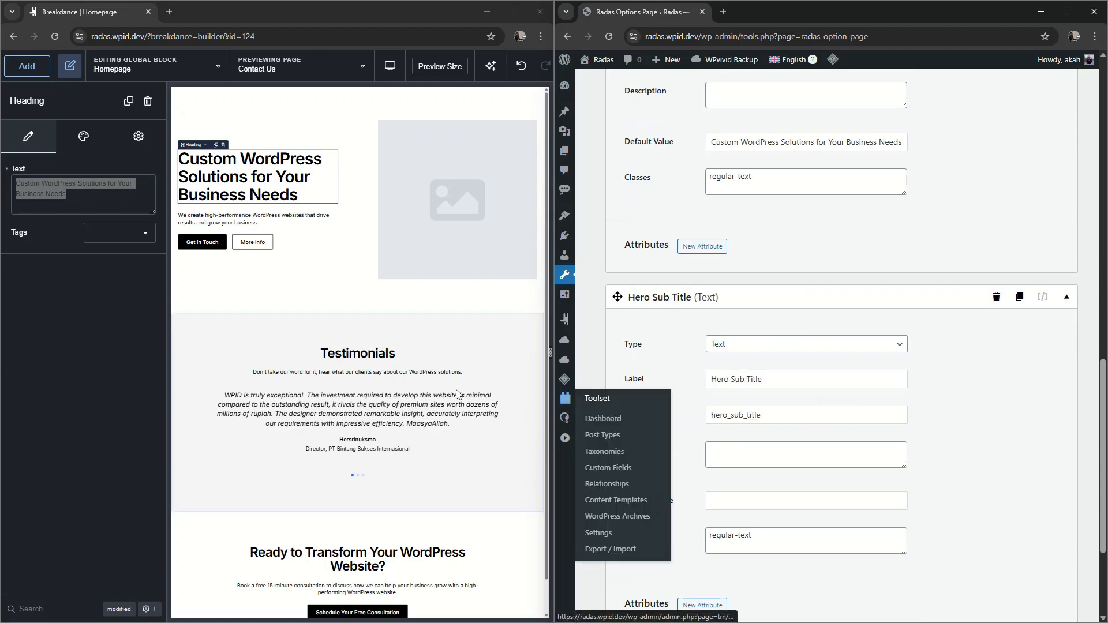
# Copy the hero paragraph beginning "We create high-performance WordPress websites" from the builder into the Hero Sub Title field's default value
pyautogui.click(306, 218)
pyautogui.tripleClick(135, 206)
pyautogui.hotkey('ctrl', 'c')
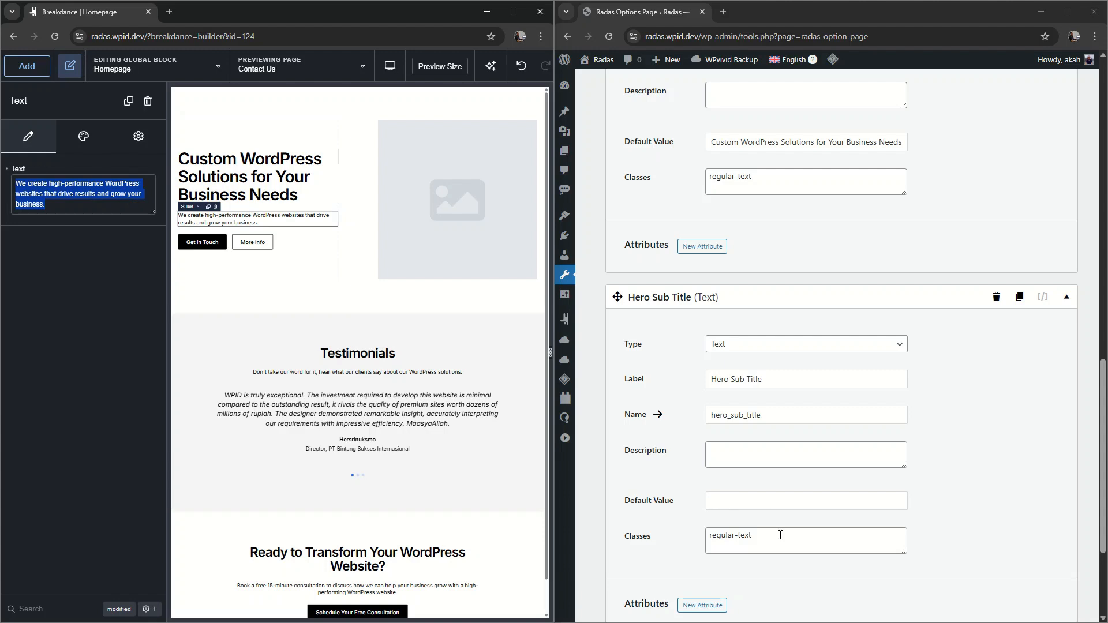
pyautogui.click(785, 501)
pyautogui.hotkey('ctrl', 'v')
pyautogui.scroll(-3, 782, 462)
# Add a Text field labelled "Hero Primary Button Label" to the container and generate its name hero_primary_button_label
pyautogui.click(661, 478)
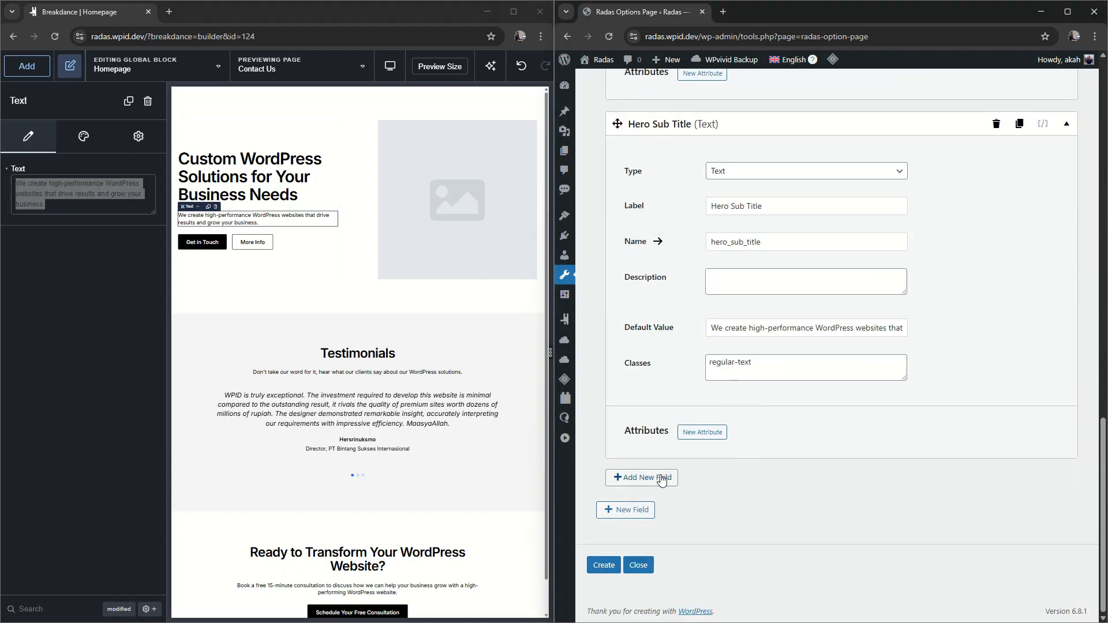
pyautogui.click(726, 204)
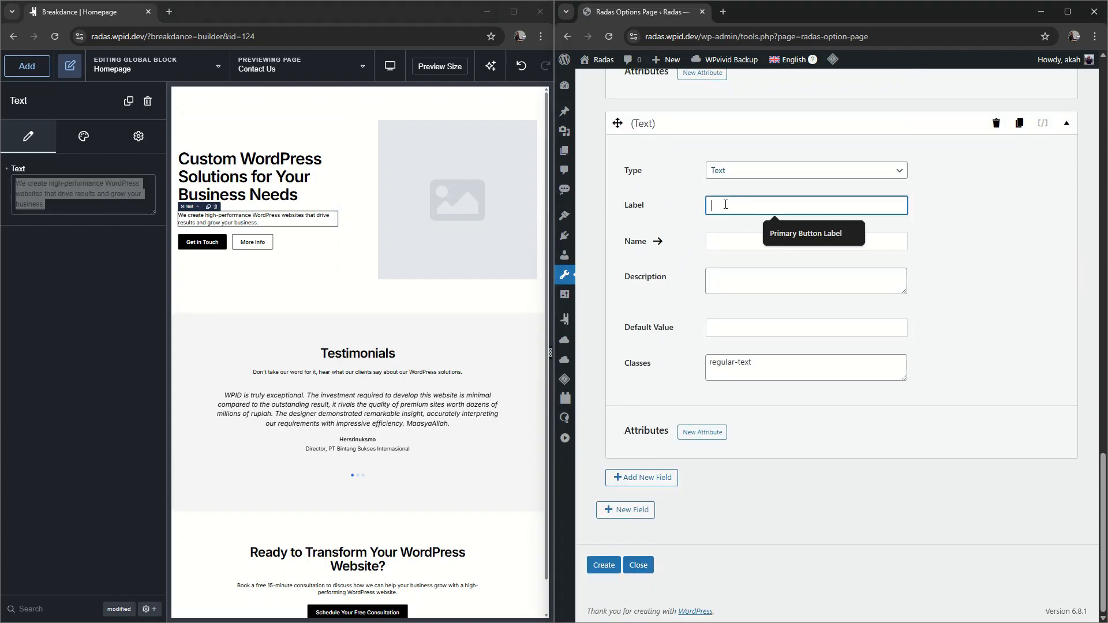
pyautogui.click(792, 237)
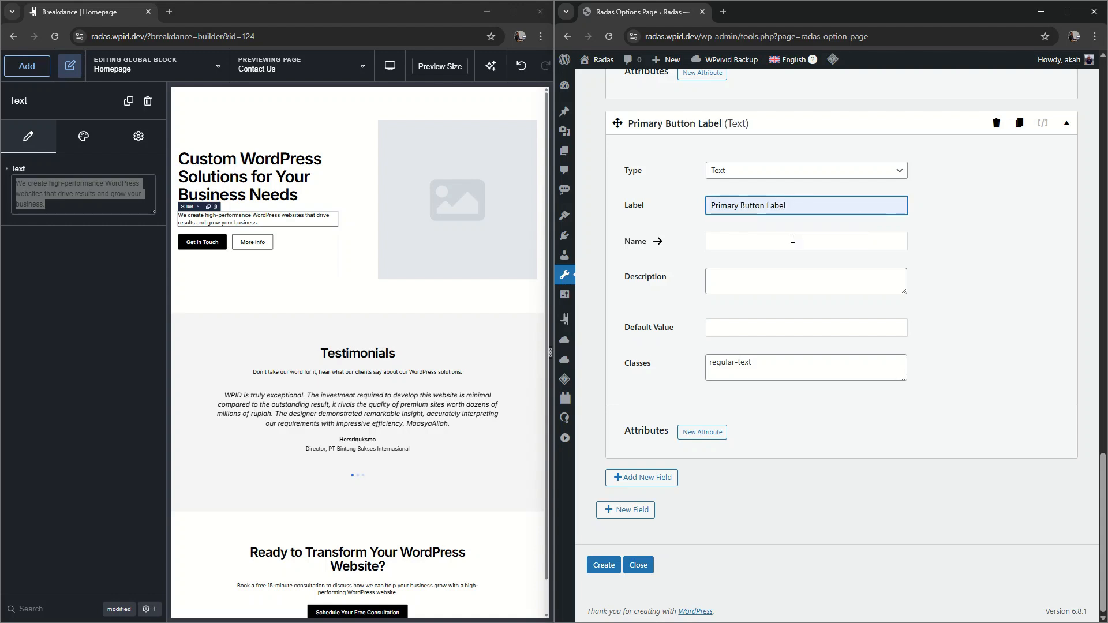
pyautogui.press('Home')
pyautogui.write('Hero')
pyautogui.click(658, 241)
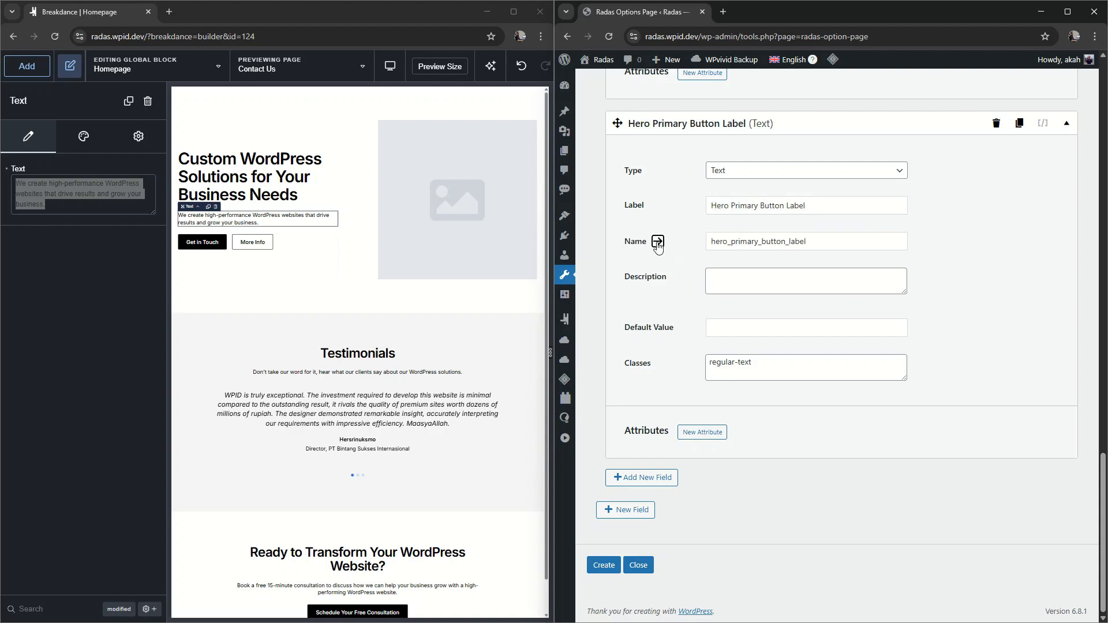
# Copy the hero's primary button text "Get in Touch" from the builder into the Hero Primary Button Label field's default value
pyautogui.click(201, 247)
pyautogui.tripleClick(43, 184)
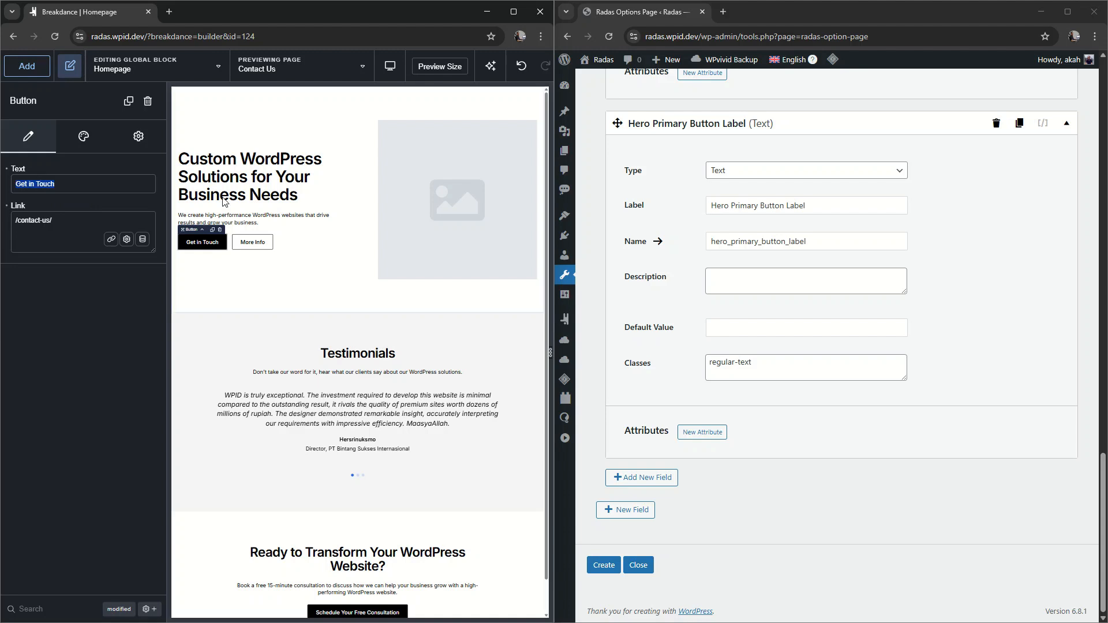
pyautogui.click(737, 328)
pyautogui.hotkey('ctrl', 'v')
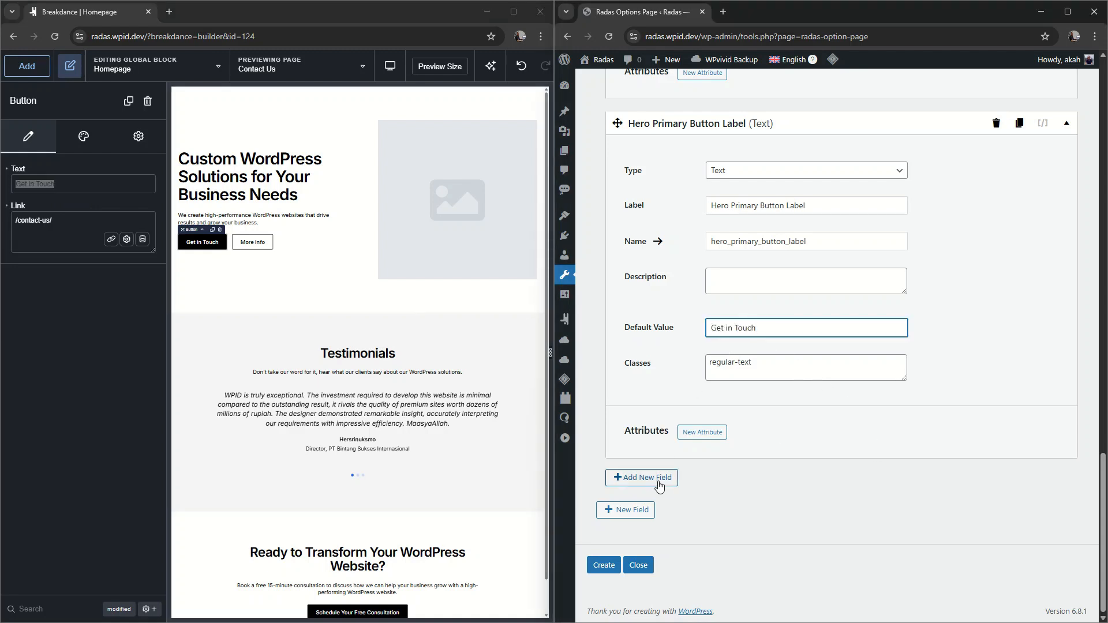
# Add another field to the container, labelled "Hero Primary Button URL", based on the copied primary button label
pyautogui.moveTo(819, 206); pyautogui.dragTo(686, 247)
pyautogui.hotkey('ctrl', 'c')
pyautogui.click(642, 478)
pyautogui.scroll(-6, 719, 324)
pyautogui.click(754, 206)
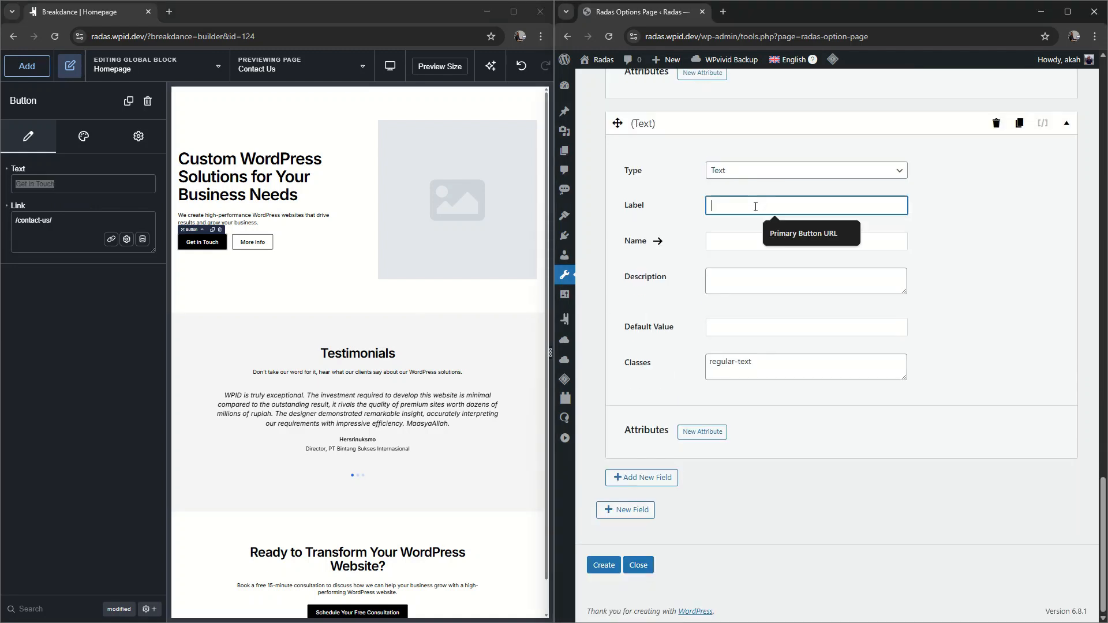
pyautogui.hotkey('ctrl', 'v')
pyautogui.hotkey('ctrl', 'shift', 'Left')
pyautogui.write('URL')
# Relabel the Hero Primary Button Label field as "Hero Primary Button Text" and regenerate its name from the new label
pyautogui.scroll(7, 755, 206)
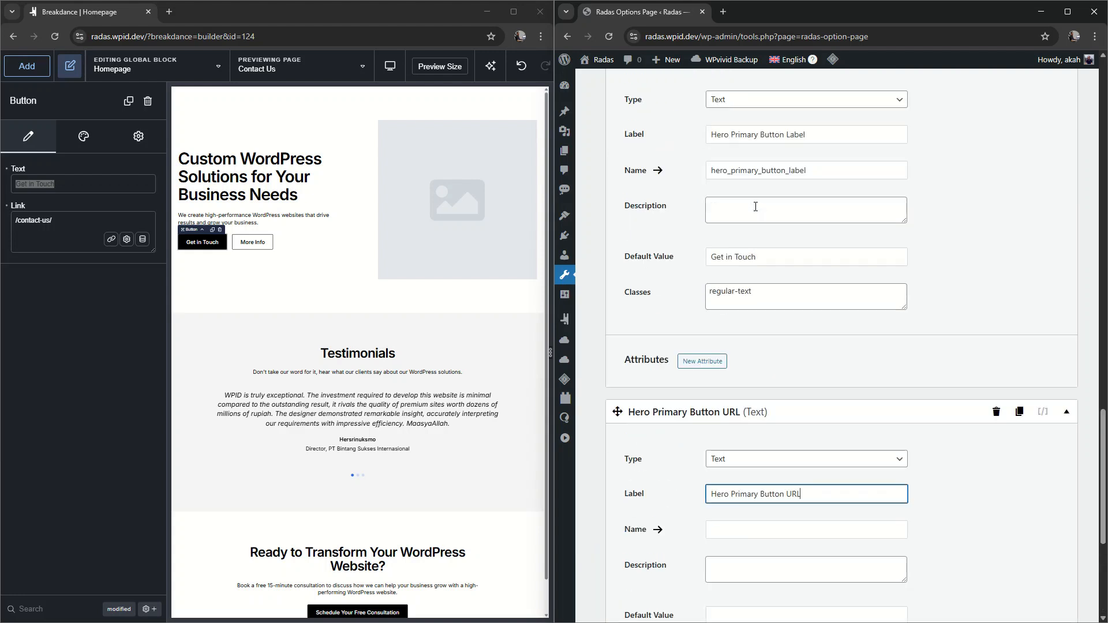
pyautogui.click(822, 249)
pyautogui.hotkey('ctrl', 'shift', 'Left')
pyautogui.write('Text')
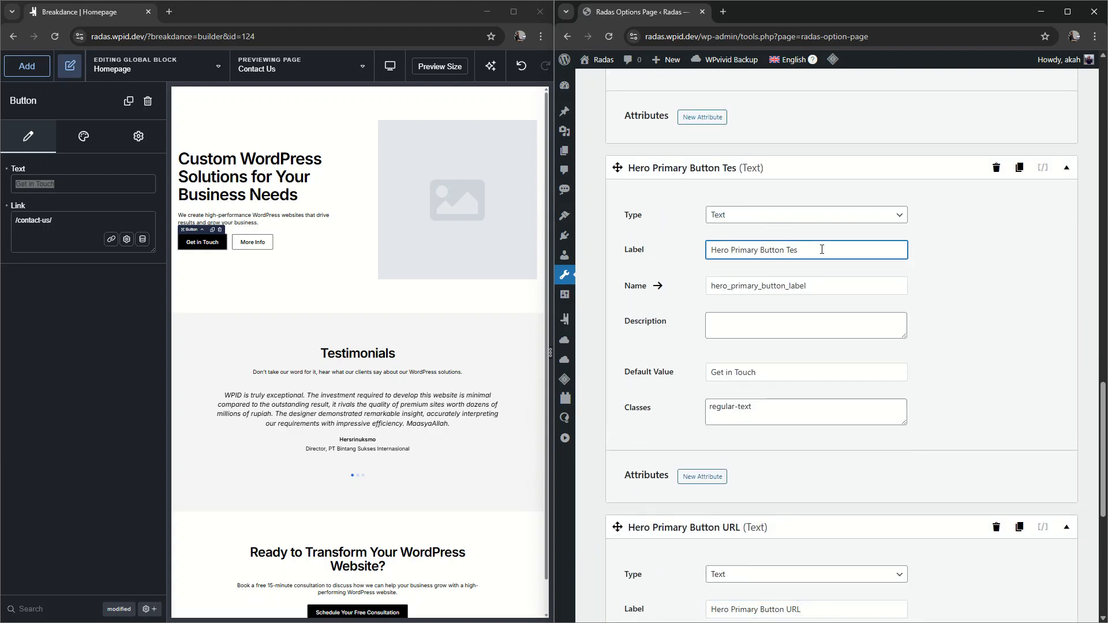
pyautogui.click(657, 285)
# Generate the name hero_primary_button_url for the Hero Primary Button URL field and change its type to URL
pyautogui.scroll(-5, 740, 292)
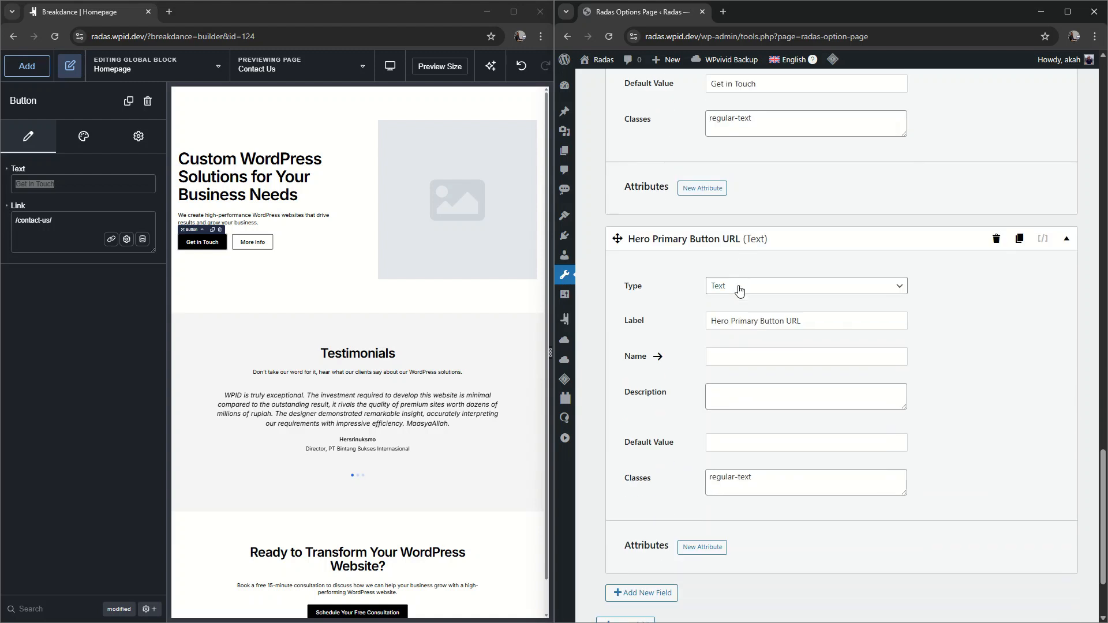
pyautogui.click(658, 357)
pyautogui.click(750, 287)
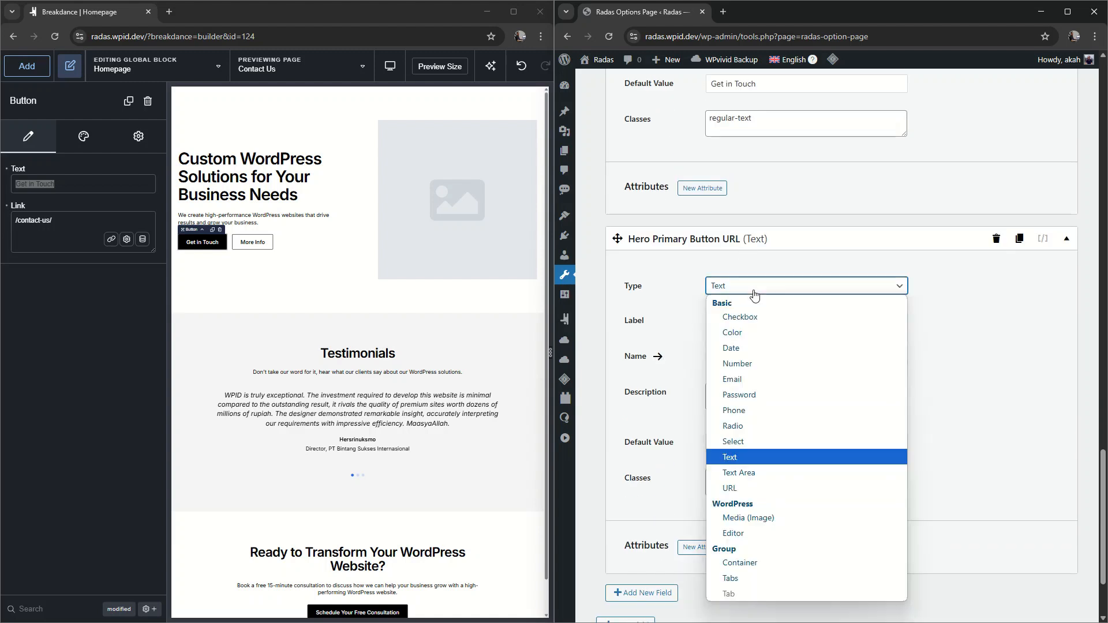
pyautogui.click(752, 488)
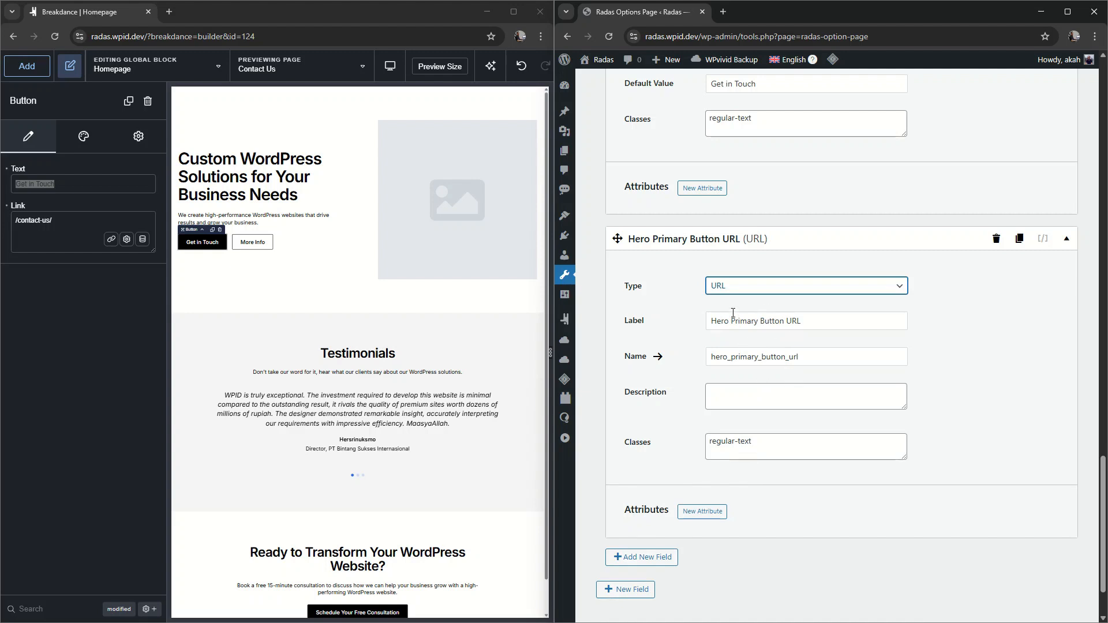
# Add a text field to the hero container labelled "Hero Secondary Button Text" and generate its name from the label
pyautogui.scroll(-2, 748, 327)
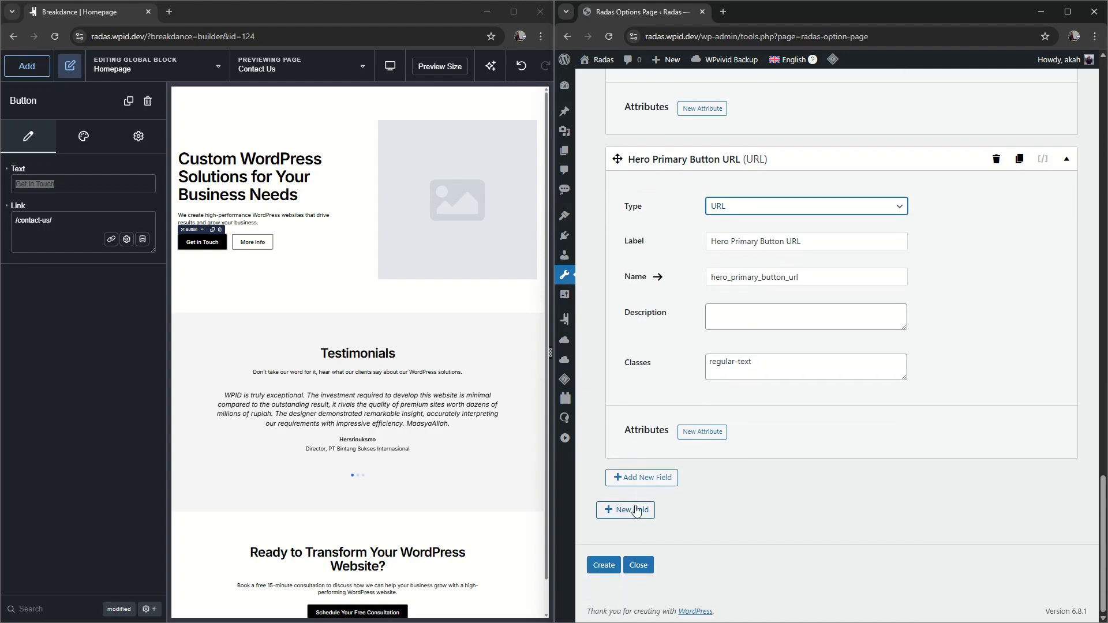
pyautogui.click(664, 475)
pyautogui.click(749, 208)
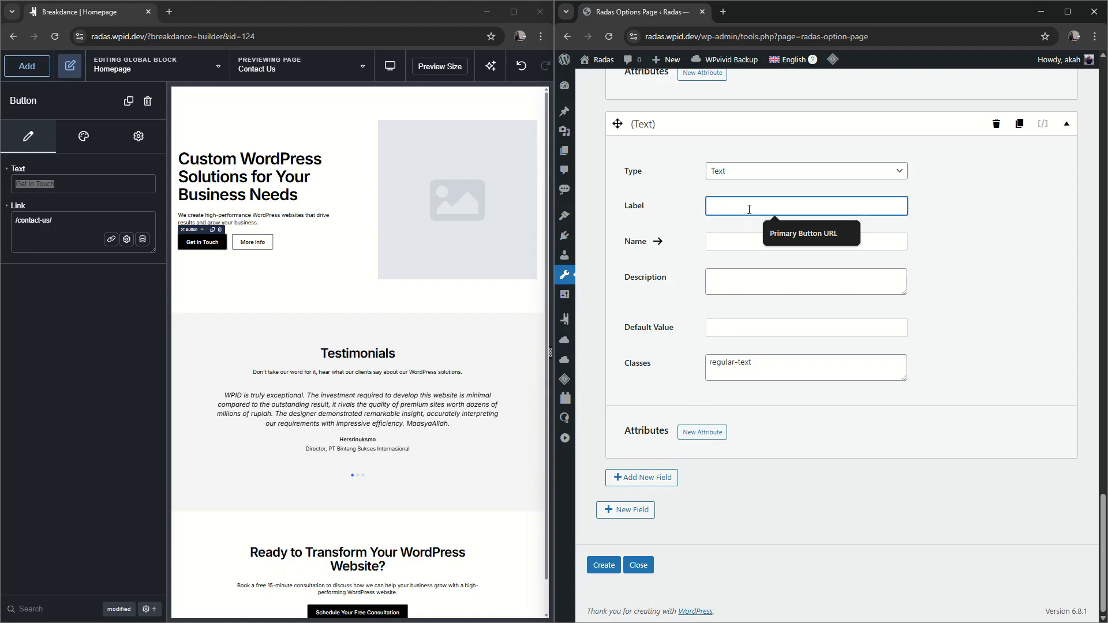
pyautogui.write('Hero Secondary B')
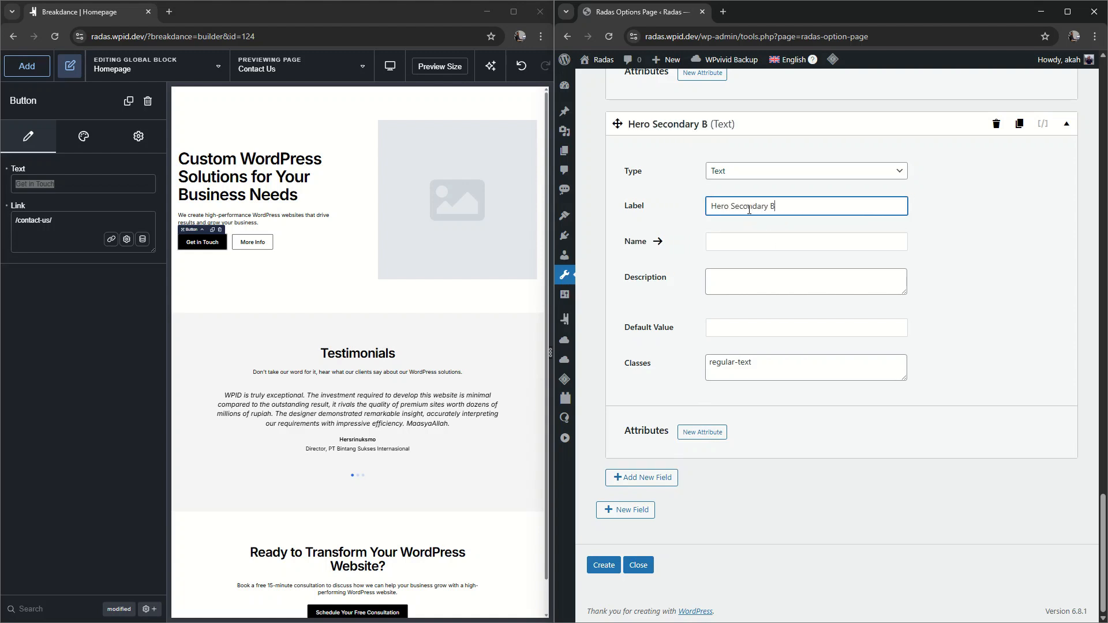
pyautogui.write('utton Text')
pyautogui.click(660, 242)
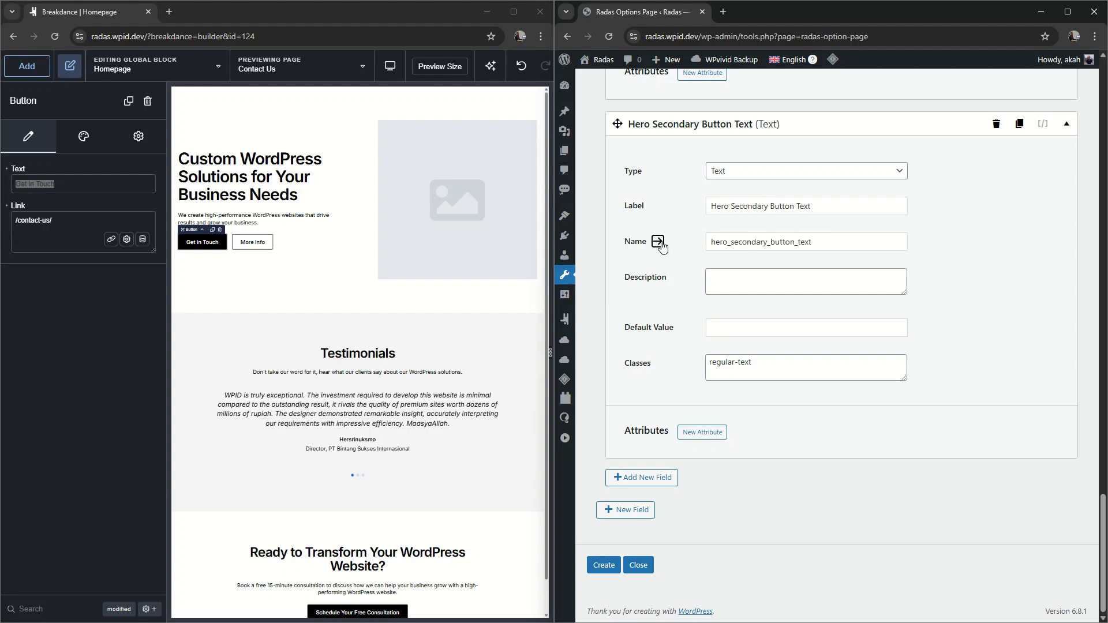
# Copy the hero's secondary button text "More Info" from the builder into the Hero Secondary Button Text field's default value
pyautogui.click(253, 242)
pyautogui.click(775, 329)
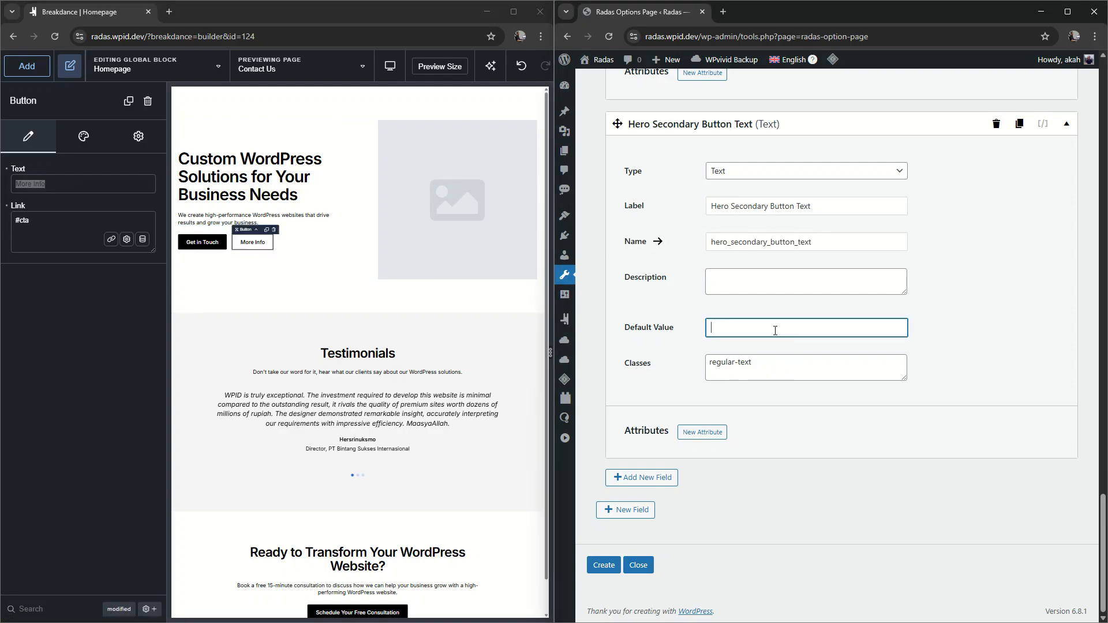
pyautogui.write('More Info')
# Add a URL field to the hero container, reusing the label "Hero Secondary Button Text", and generate its name from the label
pyautogui.moveTo(837, 207); pyautogui.dragTo(648, 238)
pyautogui.click(648, 482)
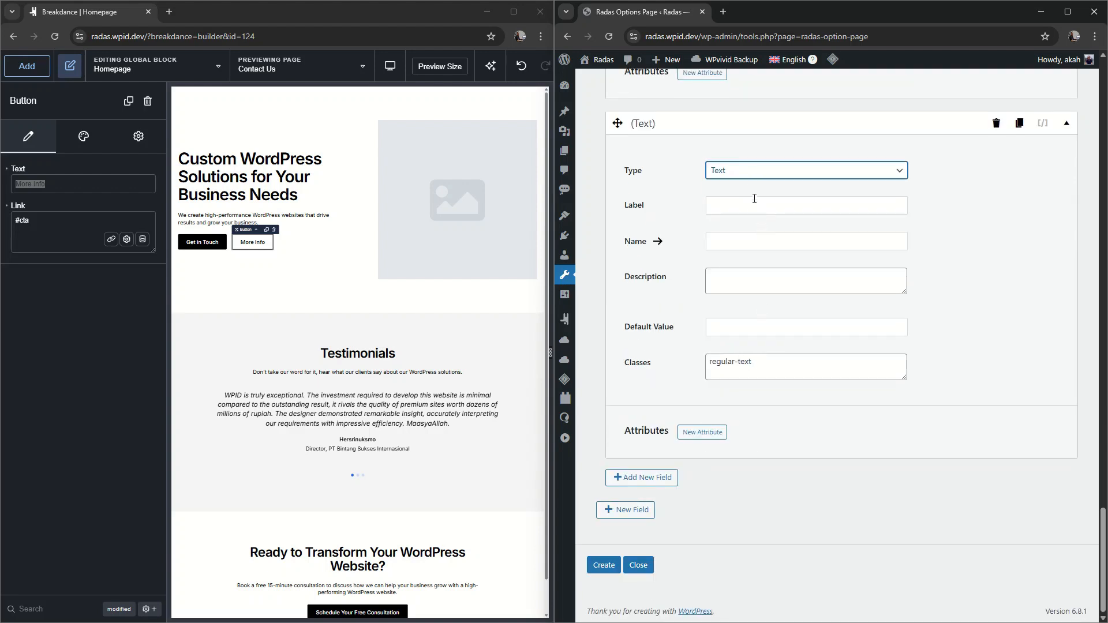
pyautogui.click(750, 171)
pyautogui.click(751, 369)
pyautogui.click(711, 242)
pyautogui.click(735, 271)
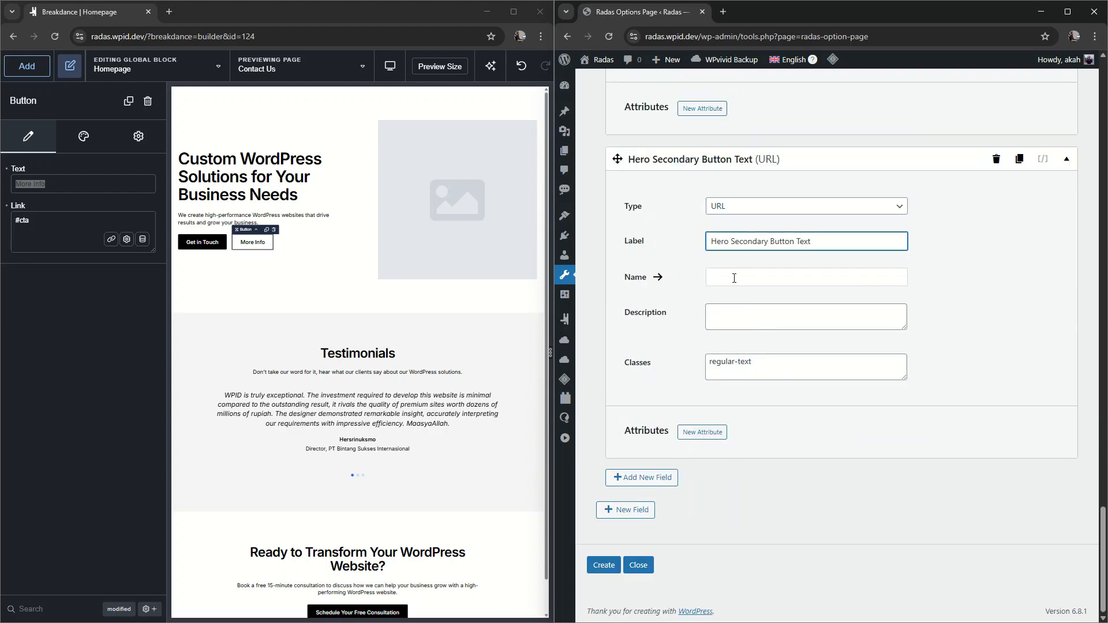
pyautogui.click(658, 278)
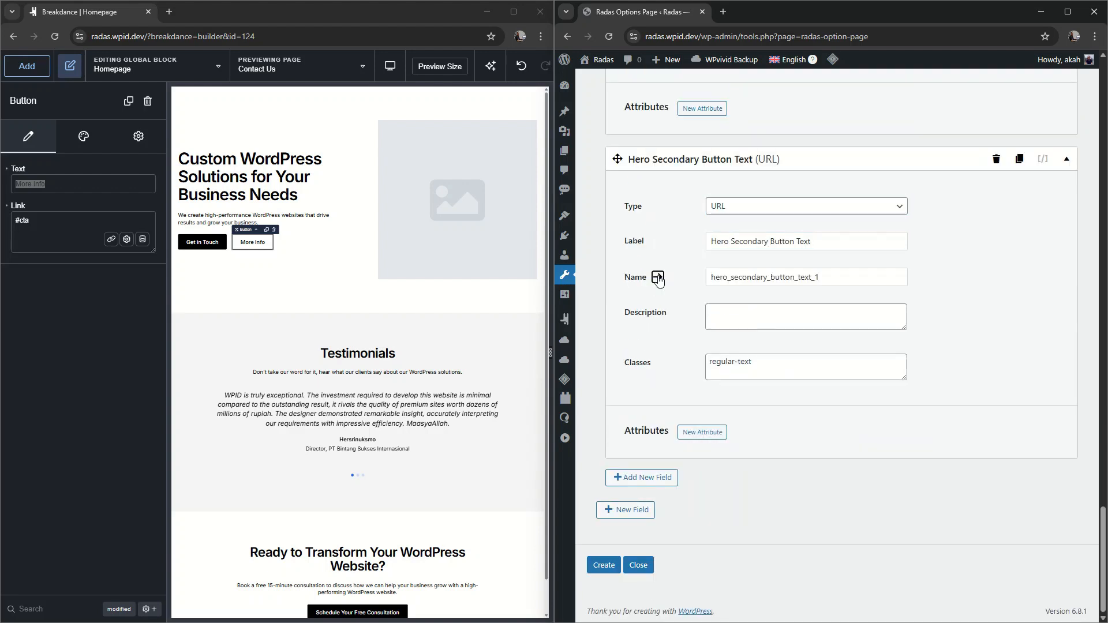
# Add a new top-level Container field labelled "Testimonials Section" and generate its name from the label
pyautogui.click(645, 517)
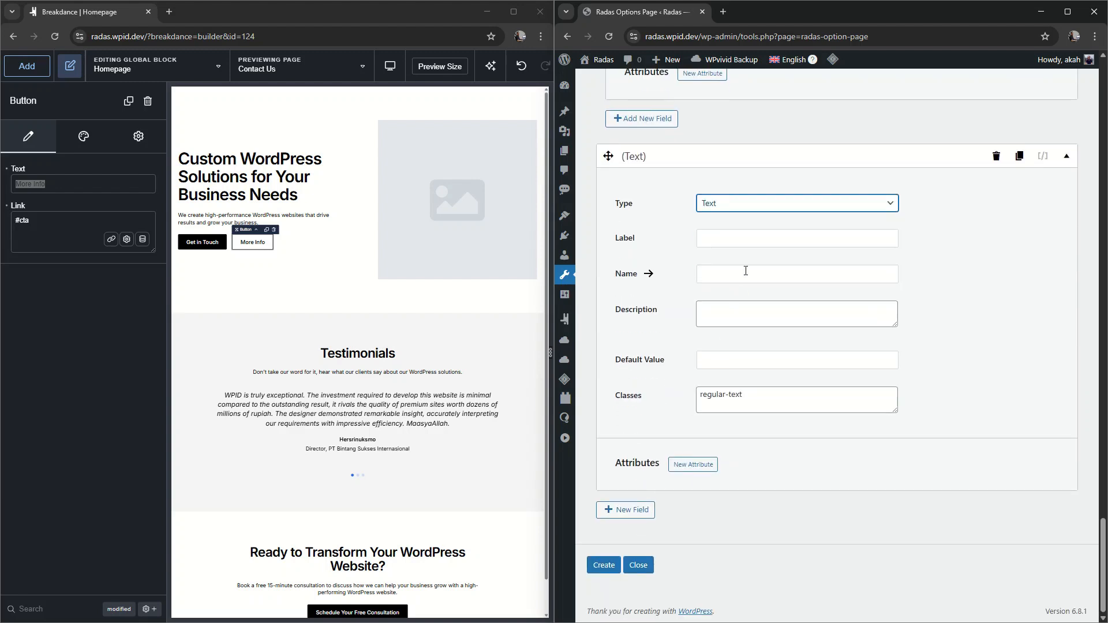
pyautogui.click(751, 206)
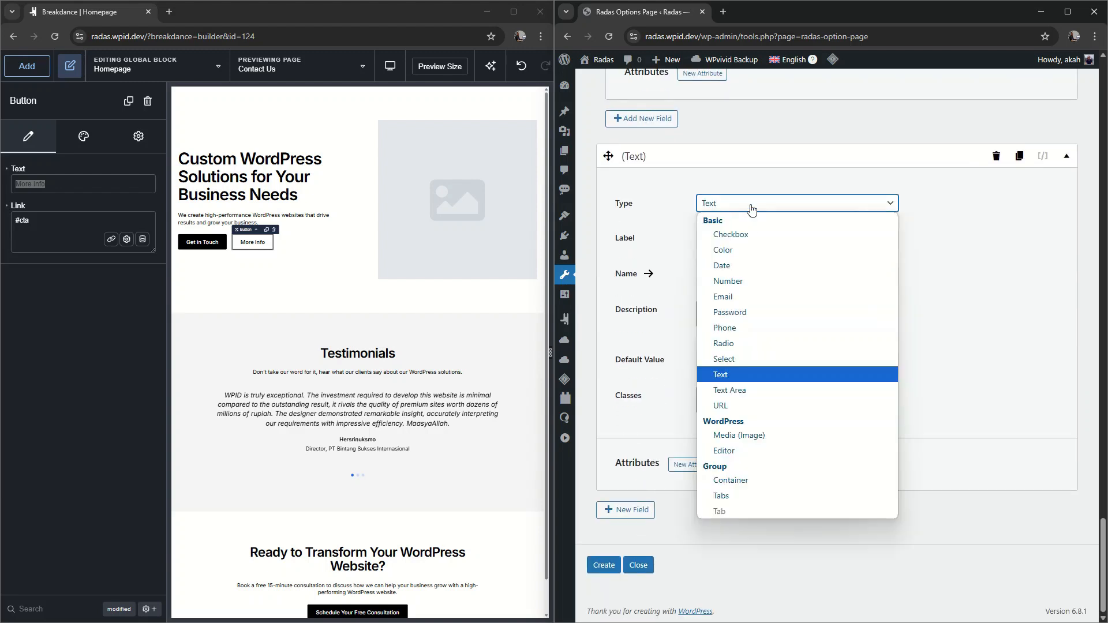
pyautogui.click(741, 481)
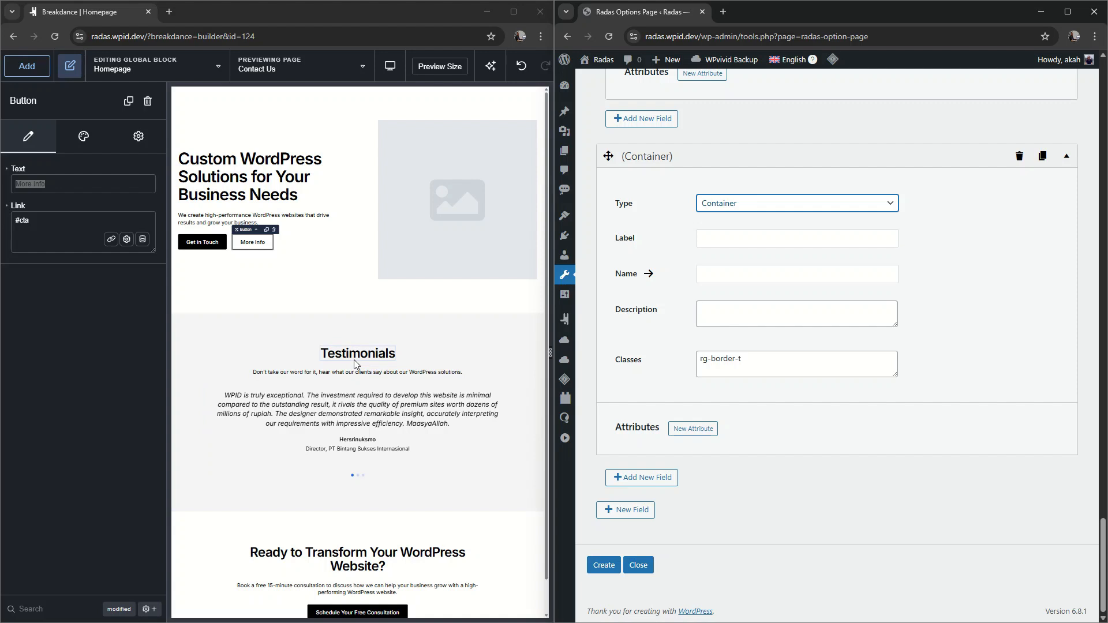
pyautogui.click(736, 240)
pyautogui.write('Testitmon')
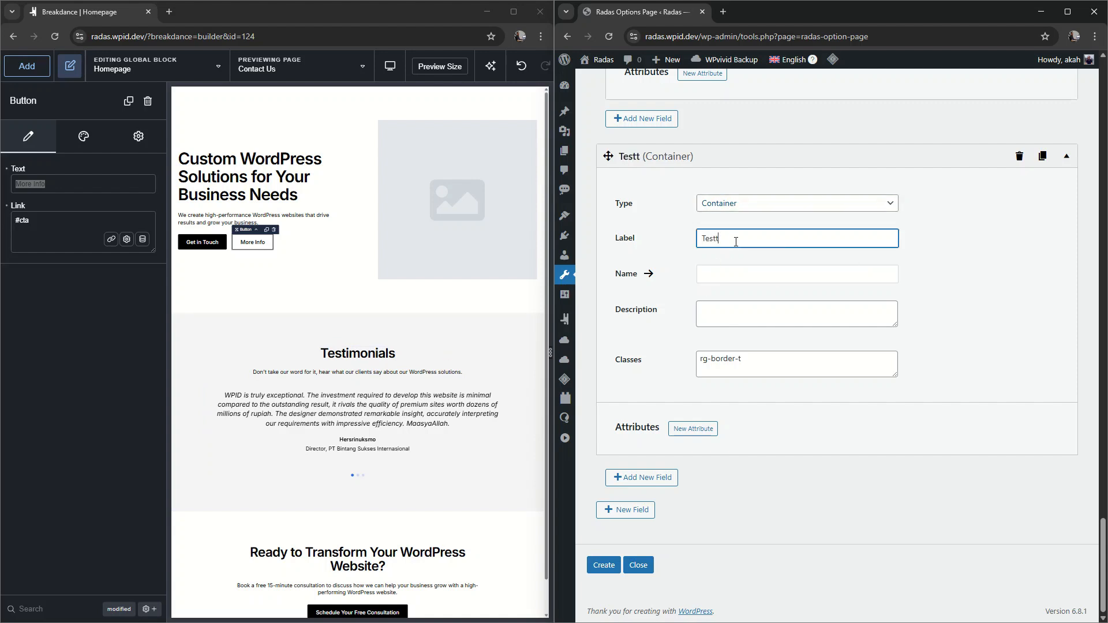
pyautogui.press('BackSpace')
pyautogui.press('BackSpace')
pyautogui.press('BackSpace')
pyautogui.press('BackSpace')
pyautogui.press('BackSpace')
pyautogui.write('imonials Section')
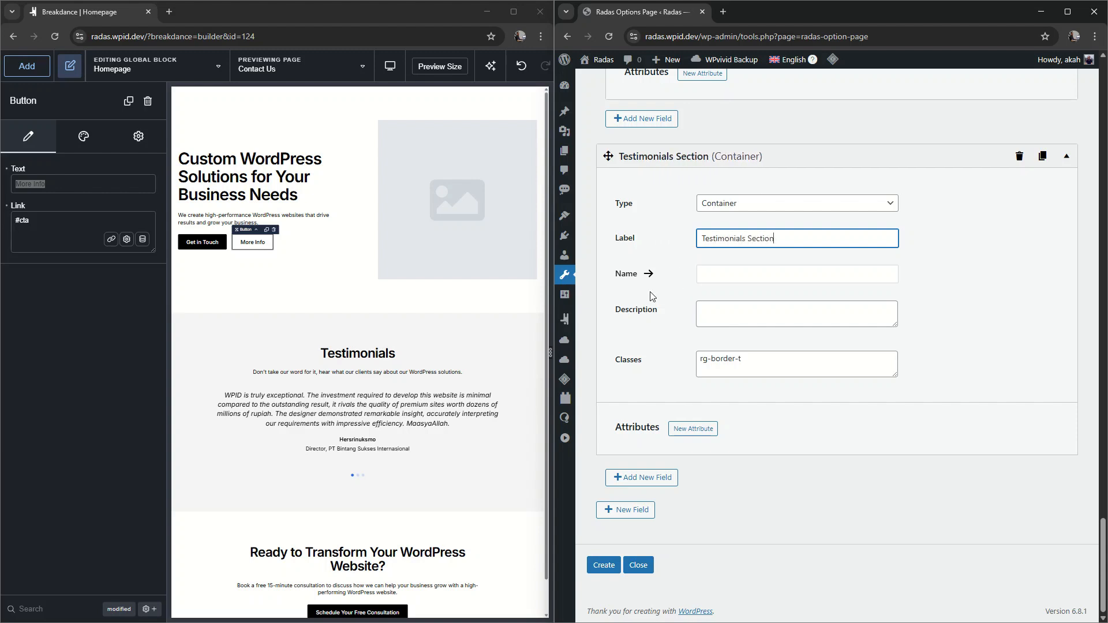
pyautogui.click(649, 274)
# Add a text field labelled "Testimonial Title" inside the Testimonials Section container and generate its name from the label
pyautogui.click(641, 477)
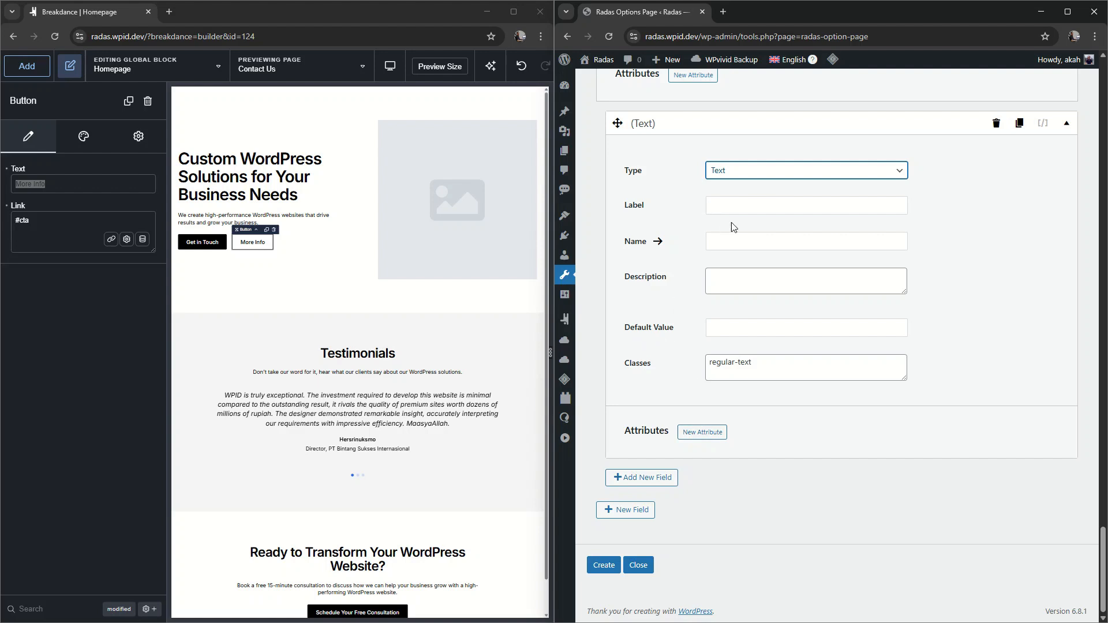
pyautogui.click(742, 206)
pyautogui.write('Testimonila')
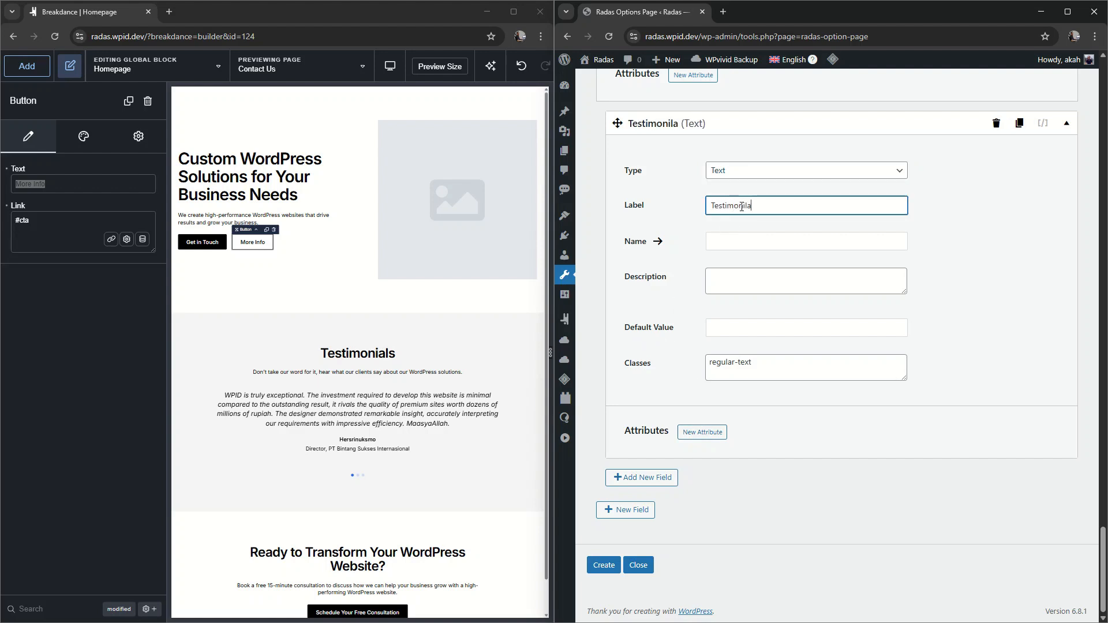
pyautogui.press('BackSpace')
pyautogui.press('BackSpace')
pyautogui.press('BackSpace')
pyautogui.press('BackSpace')
pyautogui.write('nial Title')
pyautogui.click(658, 241)
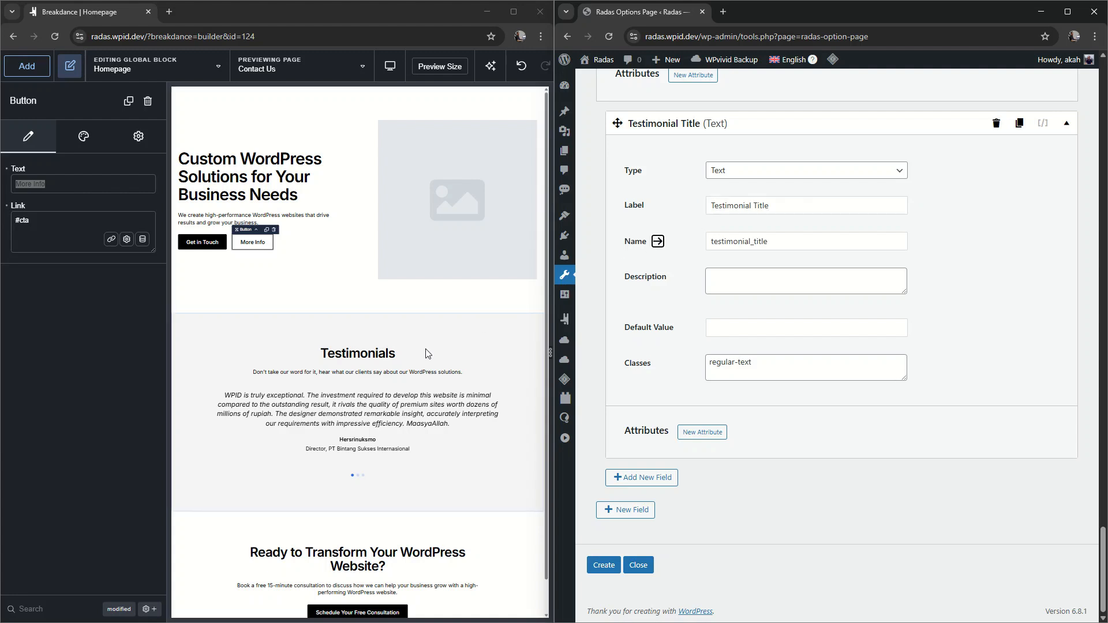
# Copy the "Testimonials" heading text from the builder into the Testimonial Title field's default value
pyautogui.click(370, 353)
pyautogui.hotkey('ctrl', 'a')
pyautogui.hotkey('ctrl', 'c')
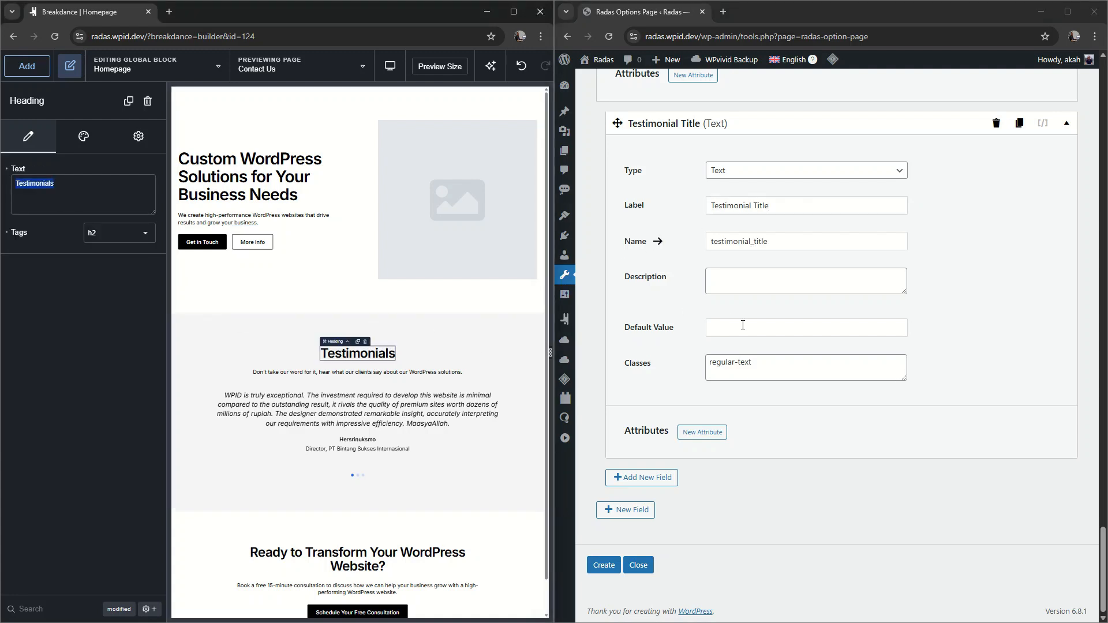
pyautogui.click(743, 327)
pyautogui.hotkey('ctrl', 'v')
# Add a text field labelled "Testimonial Sub Title", based on the copied Testimonial Title label, and generate its name
pyautogui.click(665, 477)
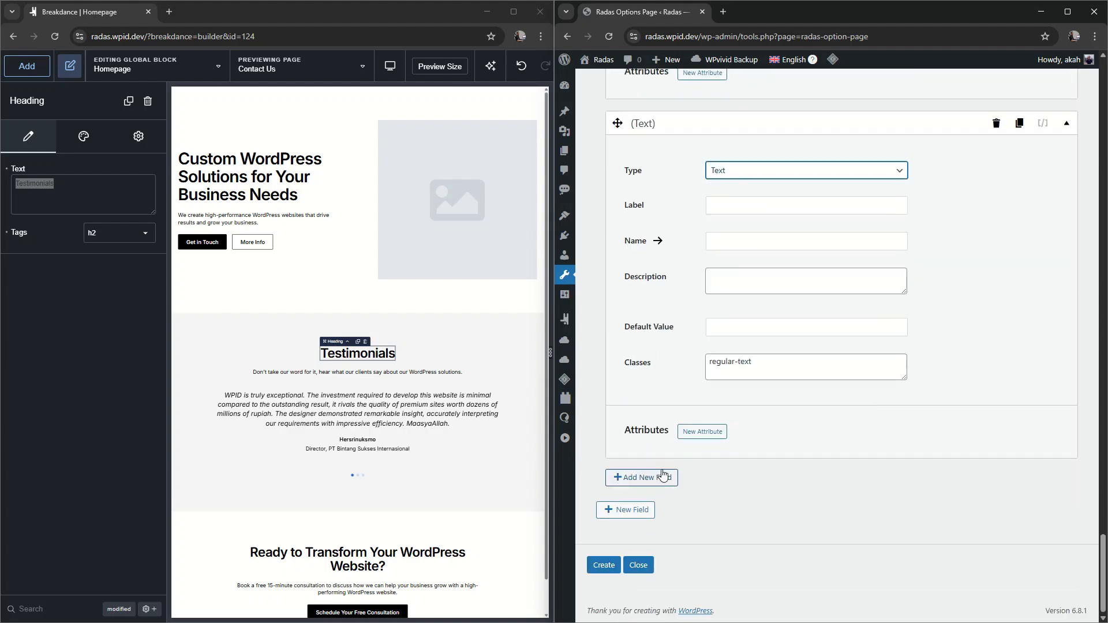
pyautogui.scroll(7, 755, 206)
pyautogui.tripleClick(792, 250)
pyautogui.hotkey('ctrl', 'c')
pyautogui.scroll(-6, 792, 254)
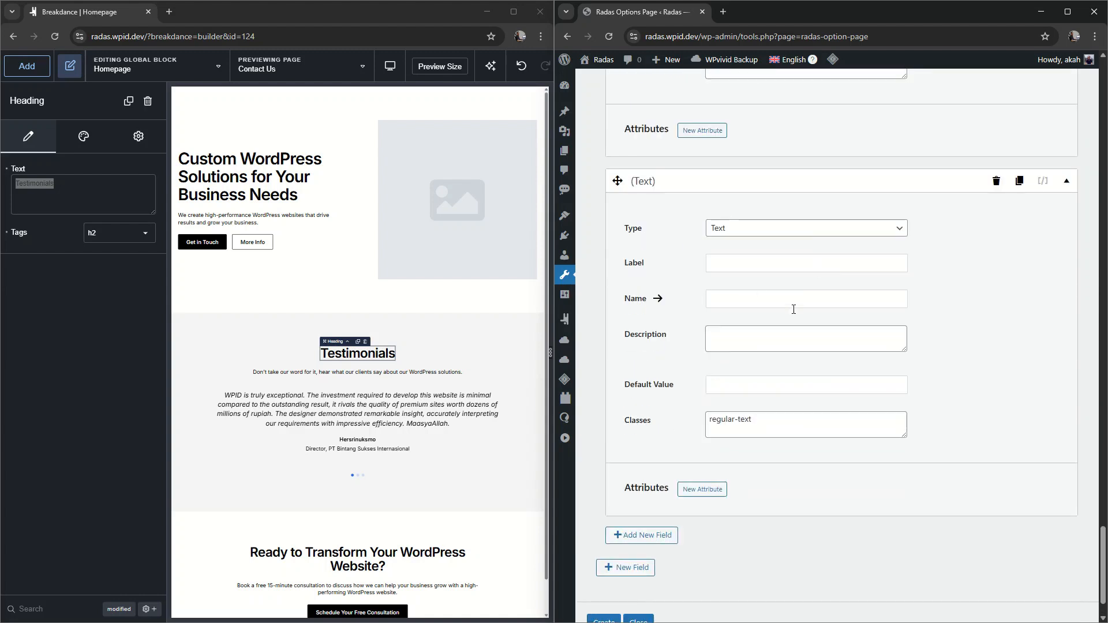
pyautogui.click(751, 264)
pyautogui.hotkey('ctrl', 'v')
pyautogui.click(751, 263)
pyautogui.write('Sub')
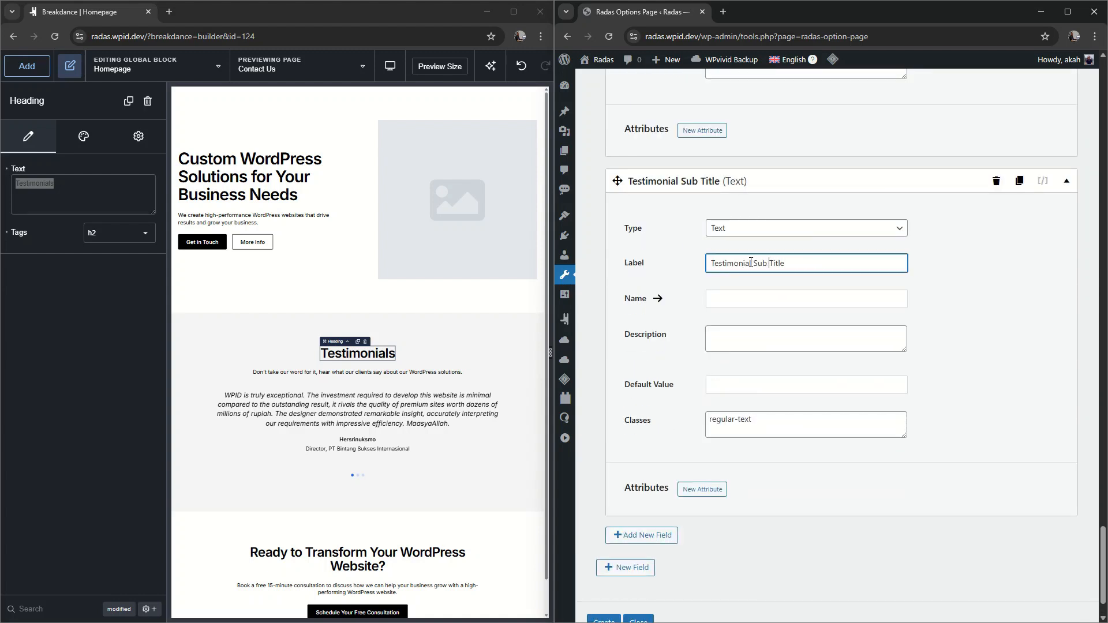
pyautogui.click(658, 298)
# Copy the text below the Testimonials heading from the builder into the Testimonial Sub Title field's default value
pyautogui.click(358, 372)
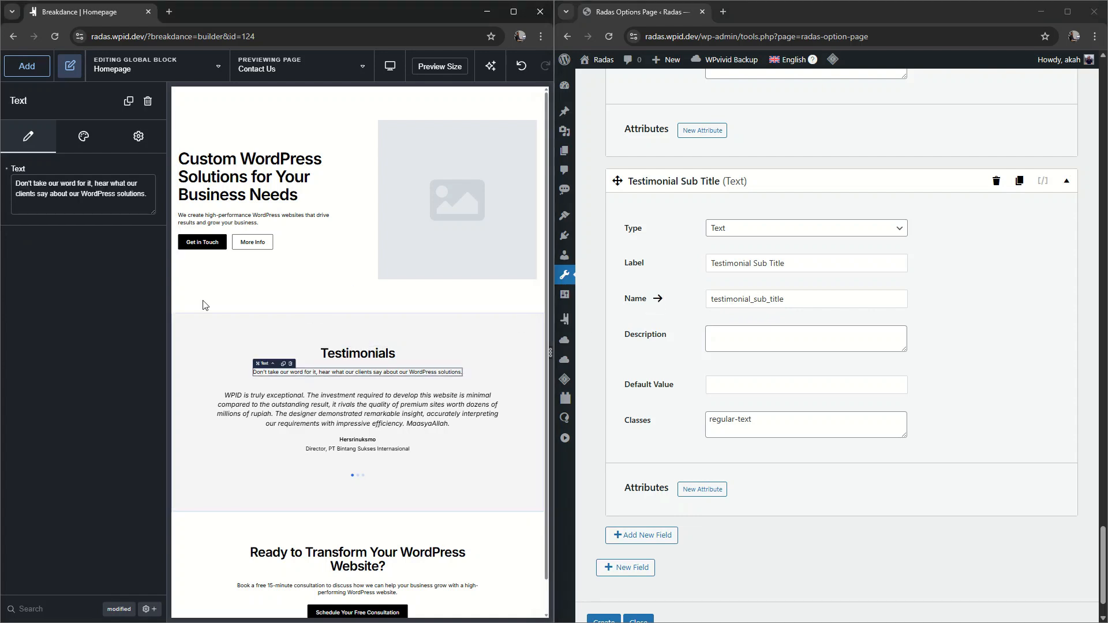
pyautogui.tripleClick(119, 196)
pyautogui.hotkey('ctrl', 'c')
pyautogui.click(757, 385)
pyautogui.hotkey('ctrl', 'v')
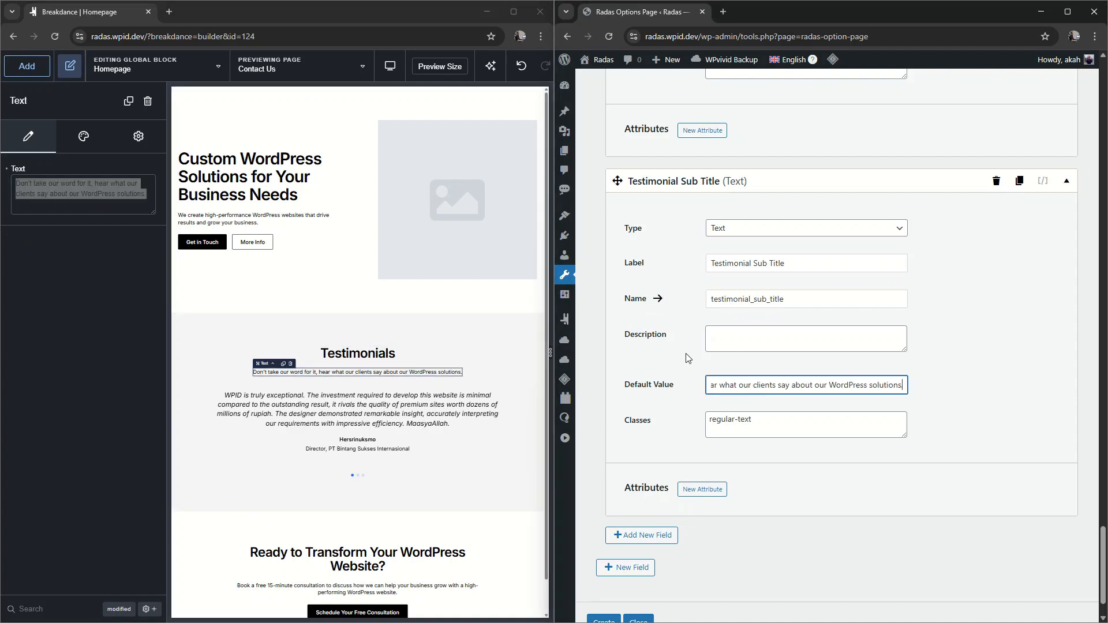
# Add a new top-level Container field labelled "CTA Section" and generate its name from the label
pyautogui.scroll(-1, 686, 353)
pyautogui.click(632, 510)
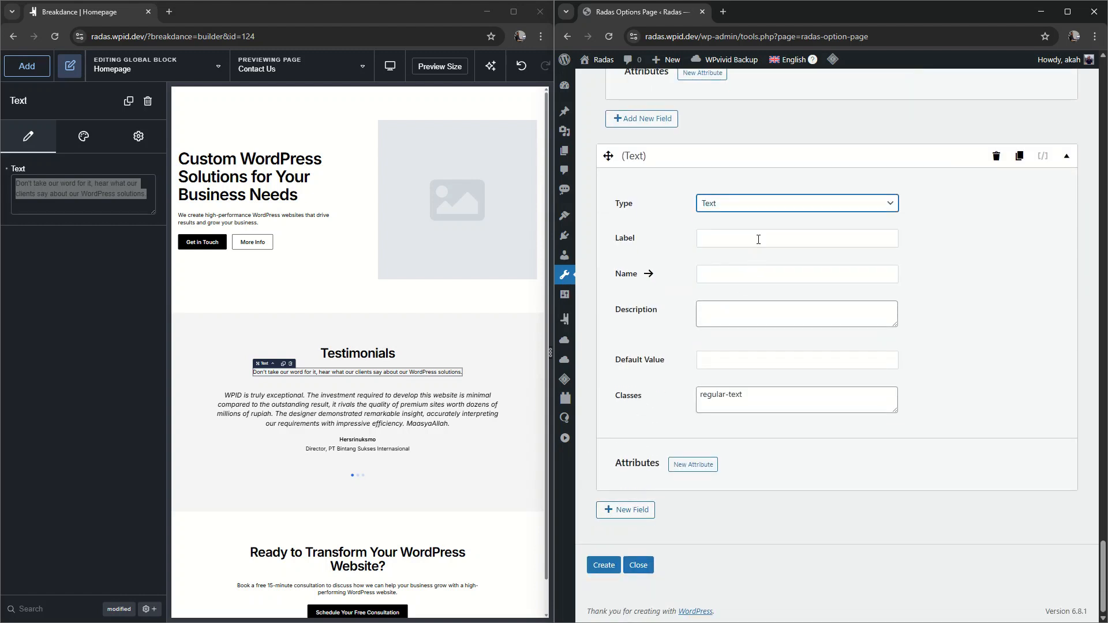
pyautogui.click(762, 210)
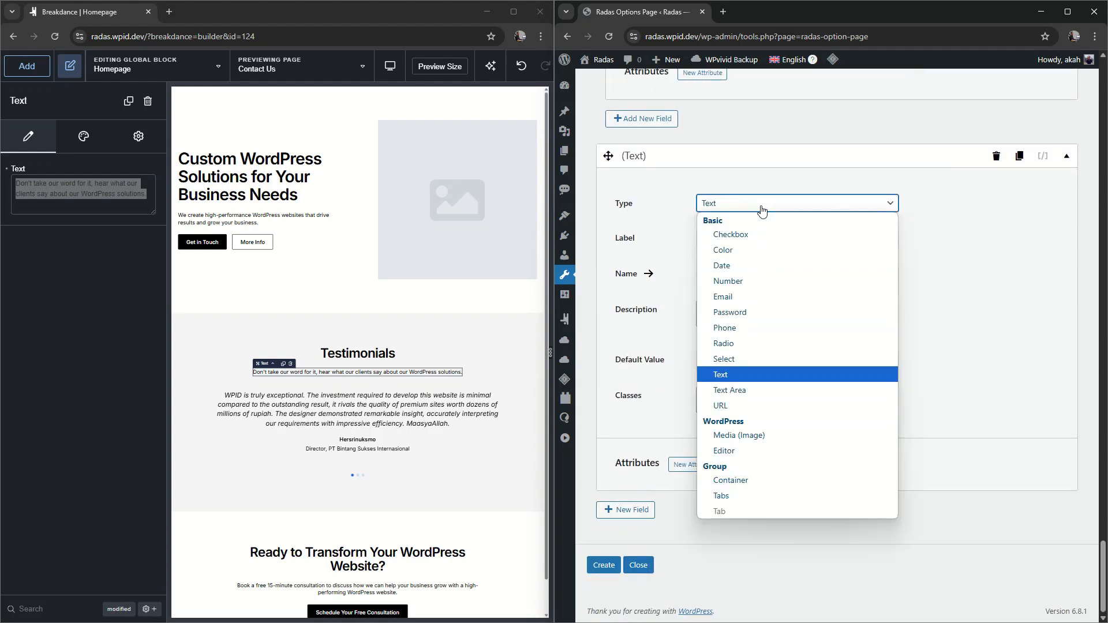
pyautogui.click(751, 480)
pyautogui.click(745, 237)
pyautogui.write('C')
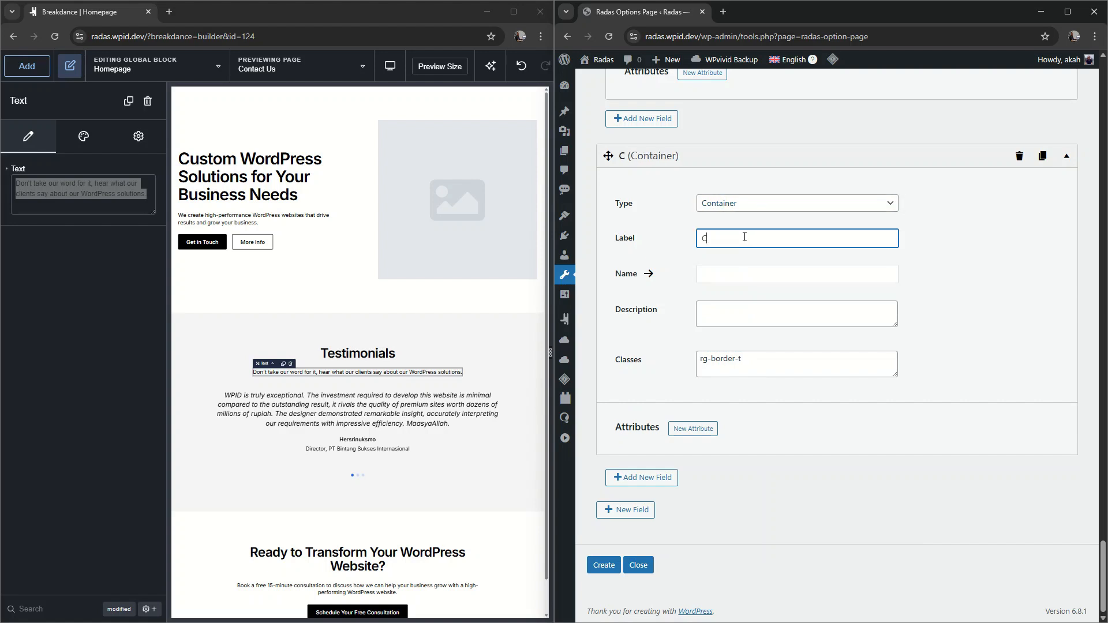
pyautogui.write('TA Title')
pyautogui.doubleClick(745, 237)
pyautogui.write('Section')
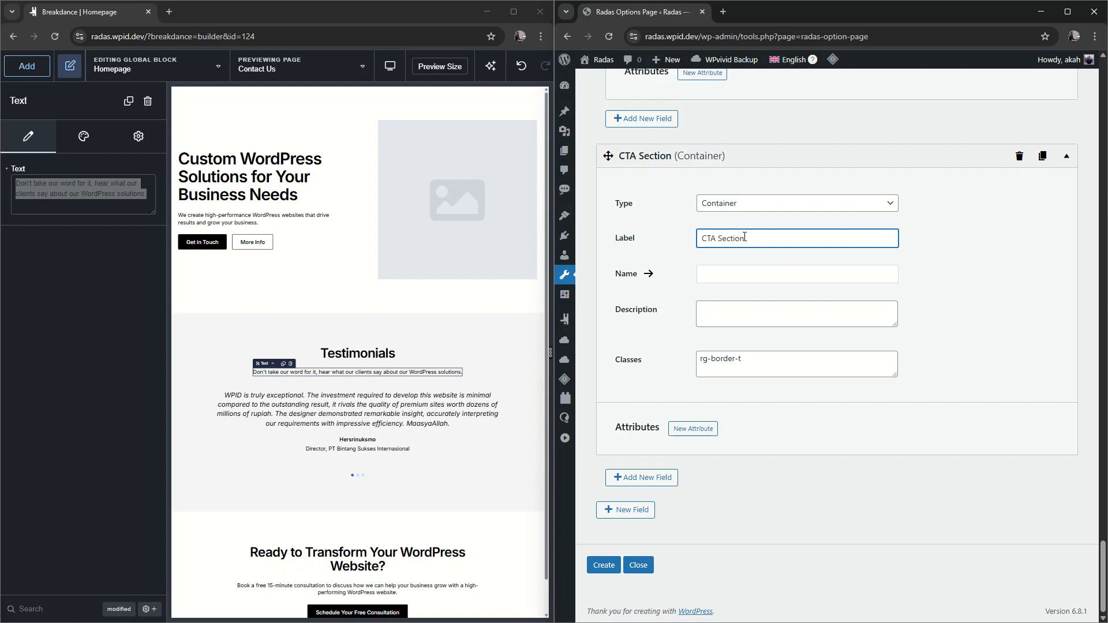
pyautogui.click(648, 273)
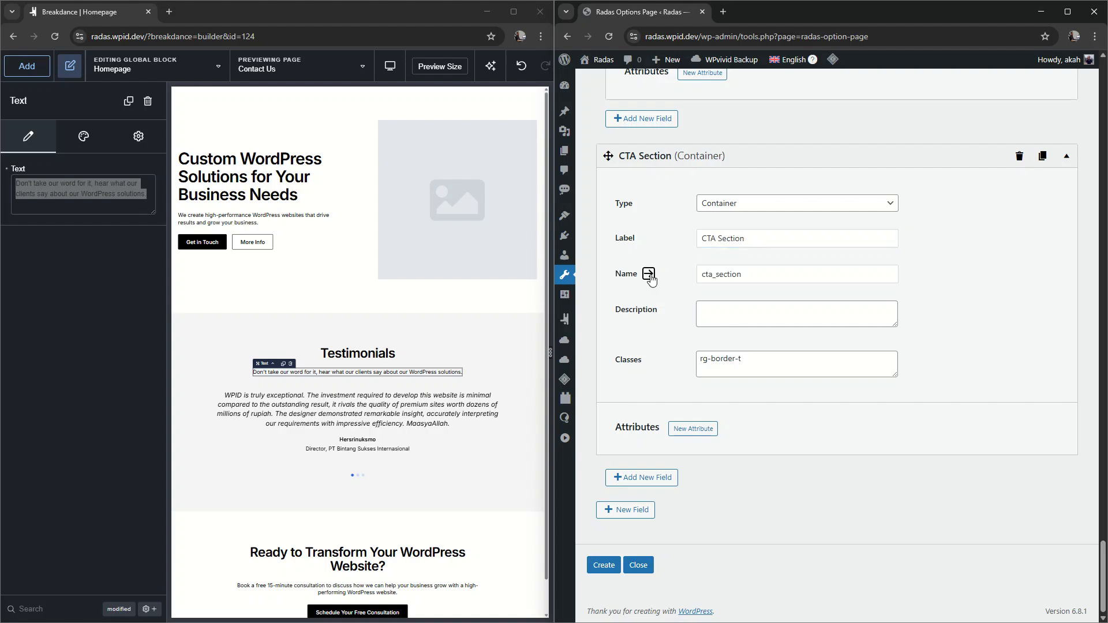
# Add a text field labelled "CTA Title" inside the CTA Section container and generate its name from the label
pyautogui.click(663, 482)
pyautogui.click(747, 205)
pyautogui.write('CT^A Titl')
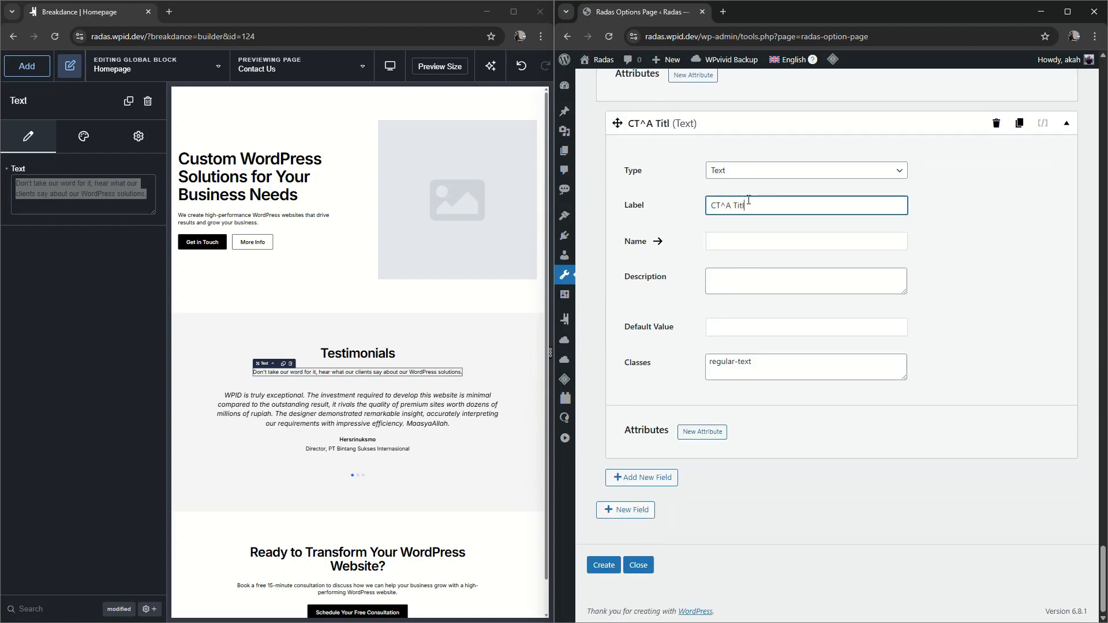
pyautogui.write('e')
pyautogui.hotkey('ctrl', 'a')
pyautogui.press('BackSpace')
pyautogui.write('CTA Title')
pyautogui.click(658, 242)
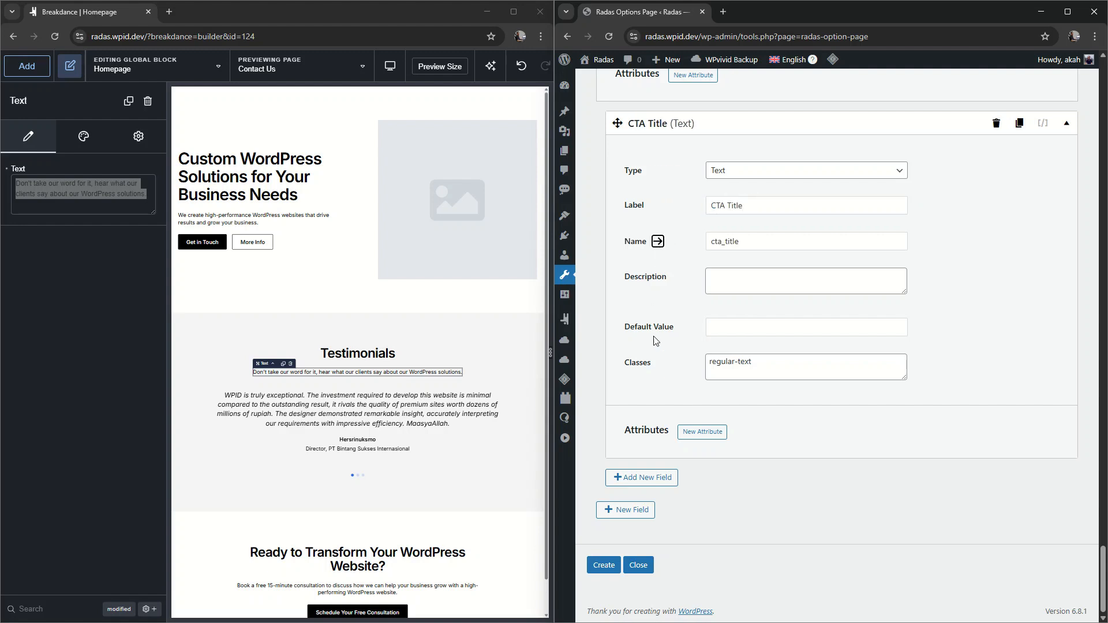
# Copy the heading "Ready to Transform Your WordPress Website?" from the builder into the CTA Title field's default value
pyautogui.click(347, 550)
pyautogui.hotkey('ctrl', 'c')
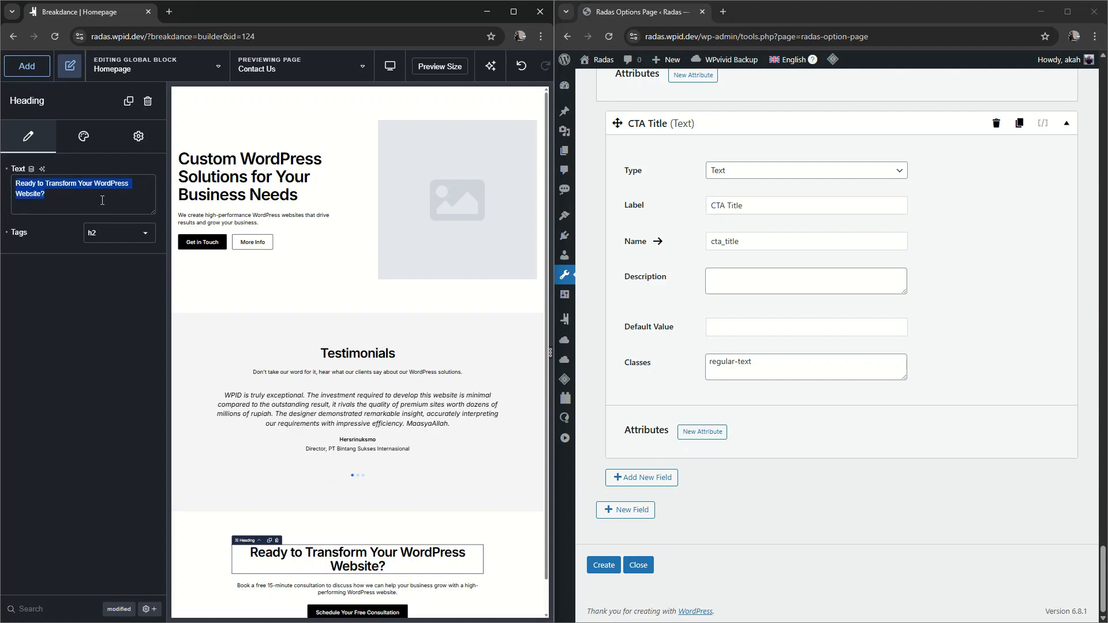
pyautogui.click(738, 327)
pyautogui.hotkey('ctrl', 'v')
# Add a text field labelled "CTA Sub Title" to the CTA Section container and generate its name from the label
pyautogui.click(641, 477)
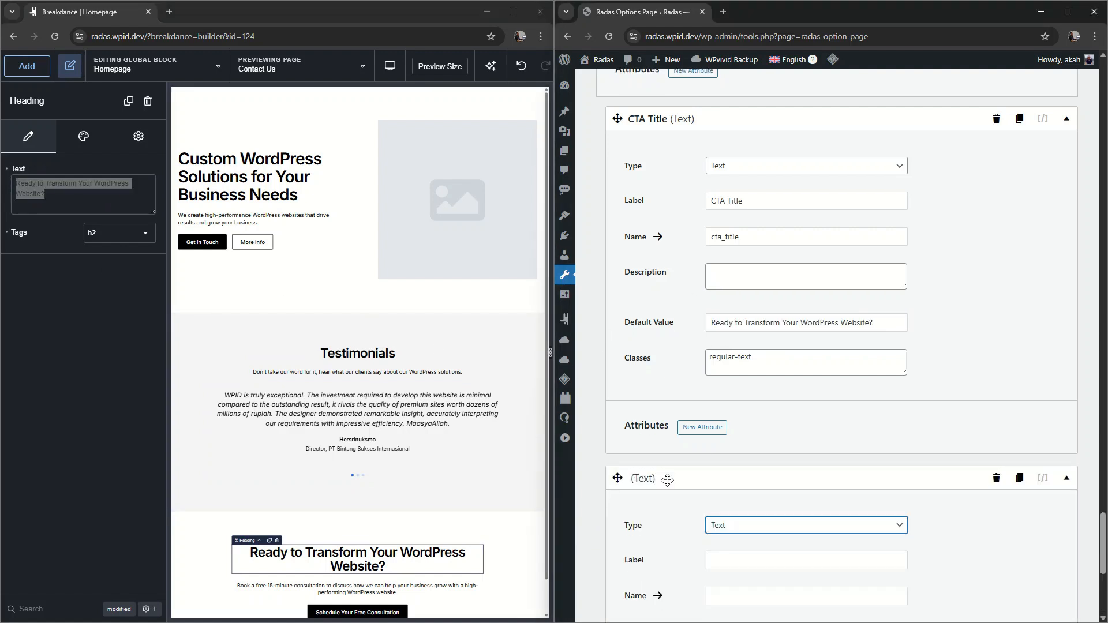
pyautogui.click(751, 206)
pyautogui.write('CTA Sub Title')
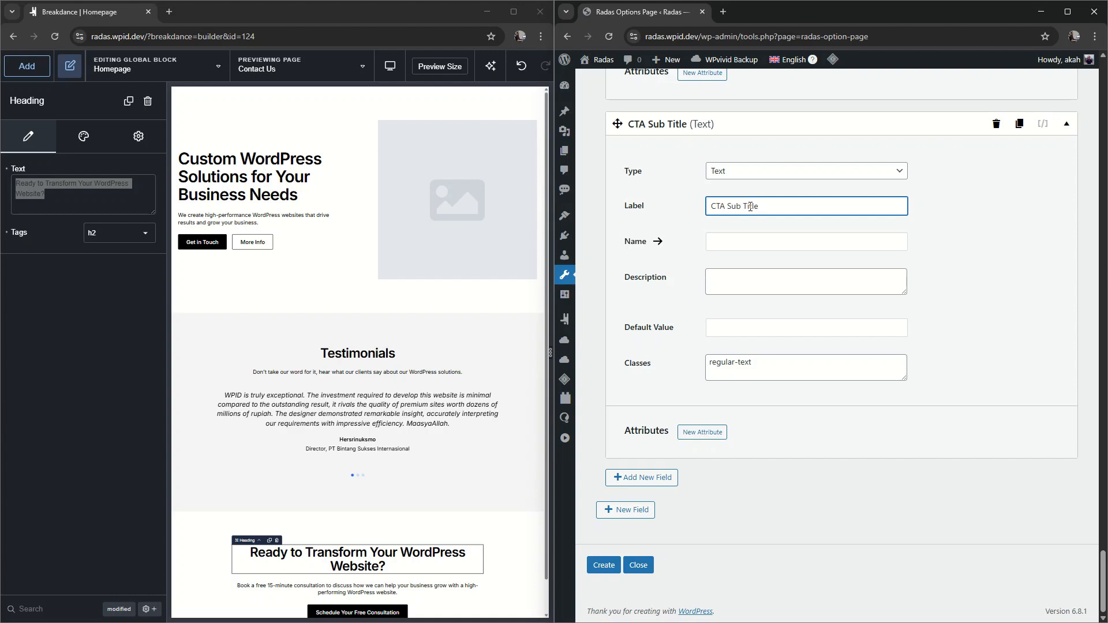
pyautogui.click(658, 241)
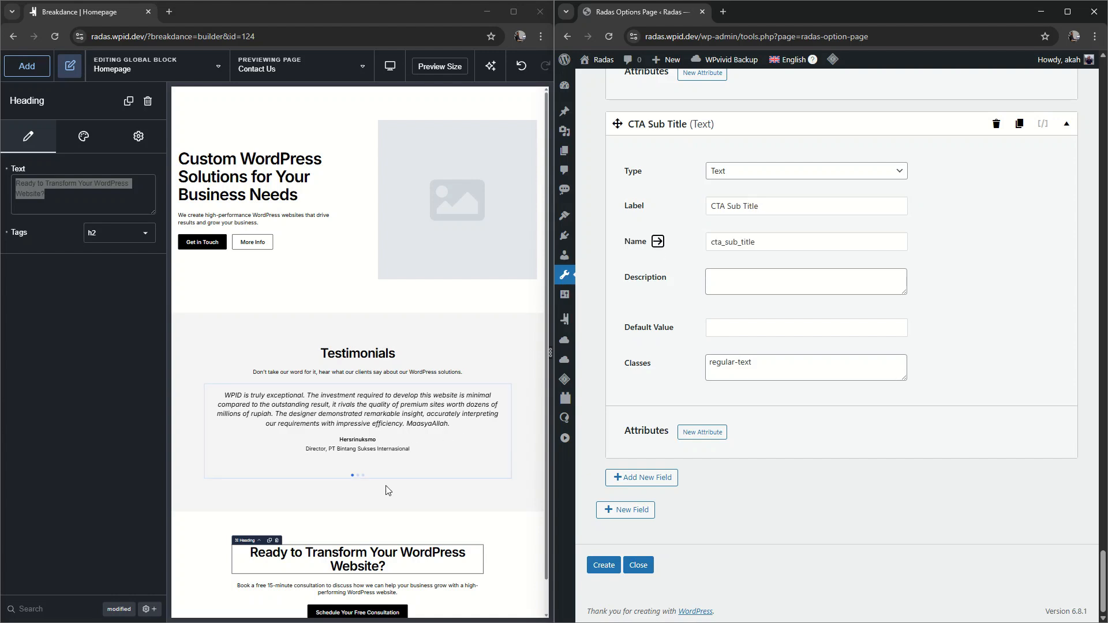
# Copy the free 15-minute consultation text from the builder into the CTA Sub Title field's default value
pyautogui.click(393, 590)
pyautogui.click(87, 185)
pyautogui.hotkey('ctrl', 'a')
pyautogui.hotkey('ctrl', 'c')
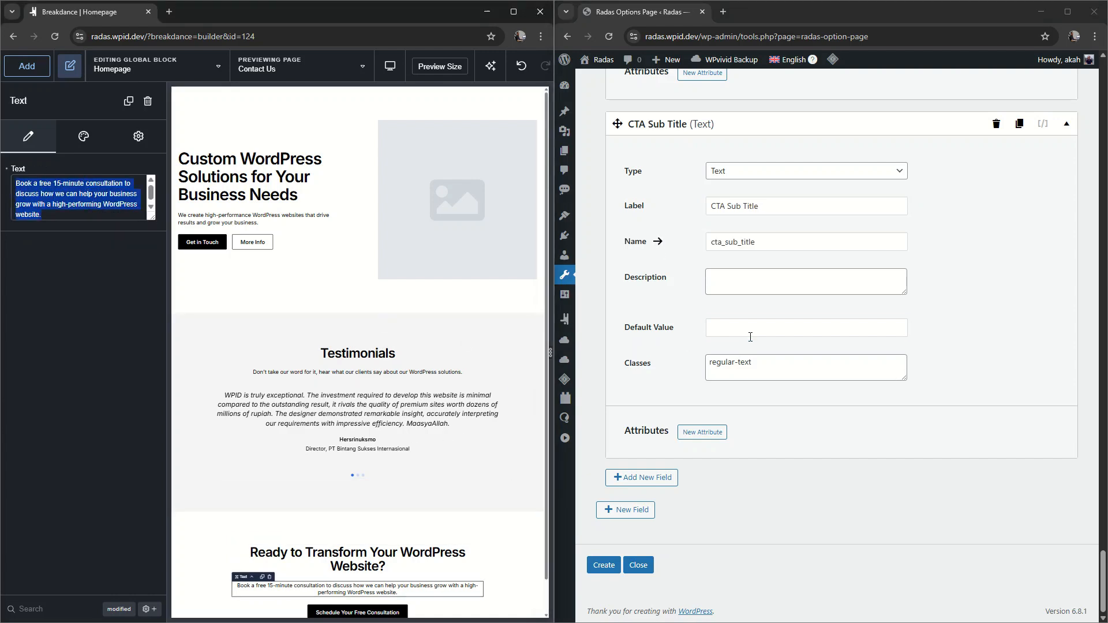
pyautogui.click(756, 329)
pyautogui.hotkey('ctrl', 'v')
# Add a text field labelled "CTA Button Text" to the CTA Section container and generate its name from the label
pyautogui.click(663, 477)
pyautogui.click(755, 204)
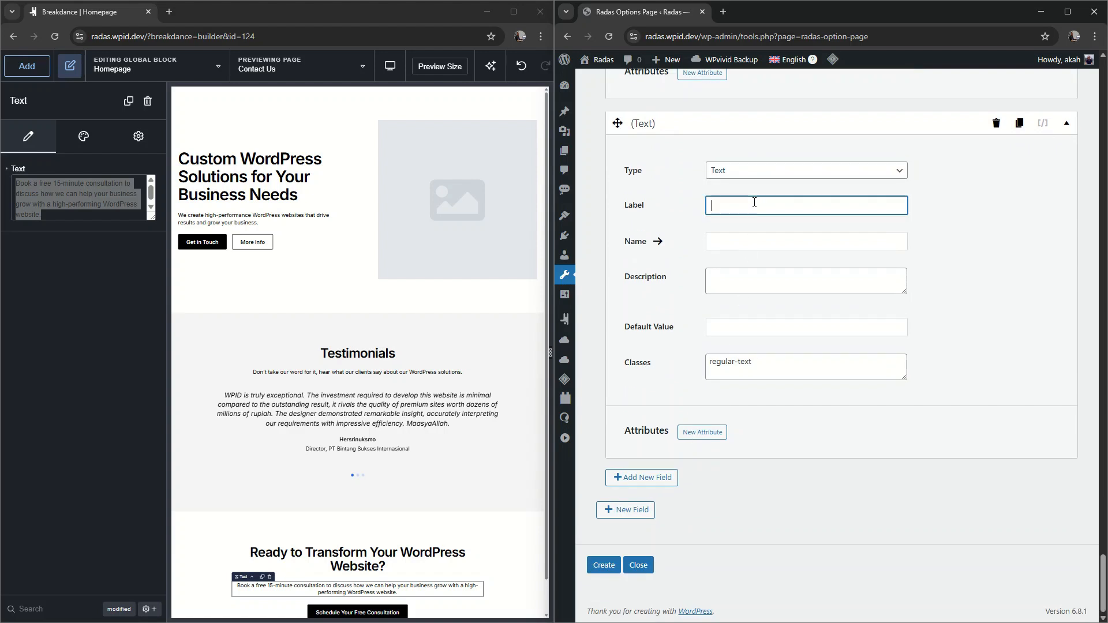
pyautogui.write('CTA Button')
pyautogui.hotkey('ctrl', 'a')
pyautogui.press('BackSpace')
pyautogui.write('CTA Button Tex')
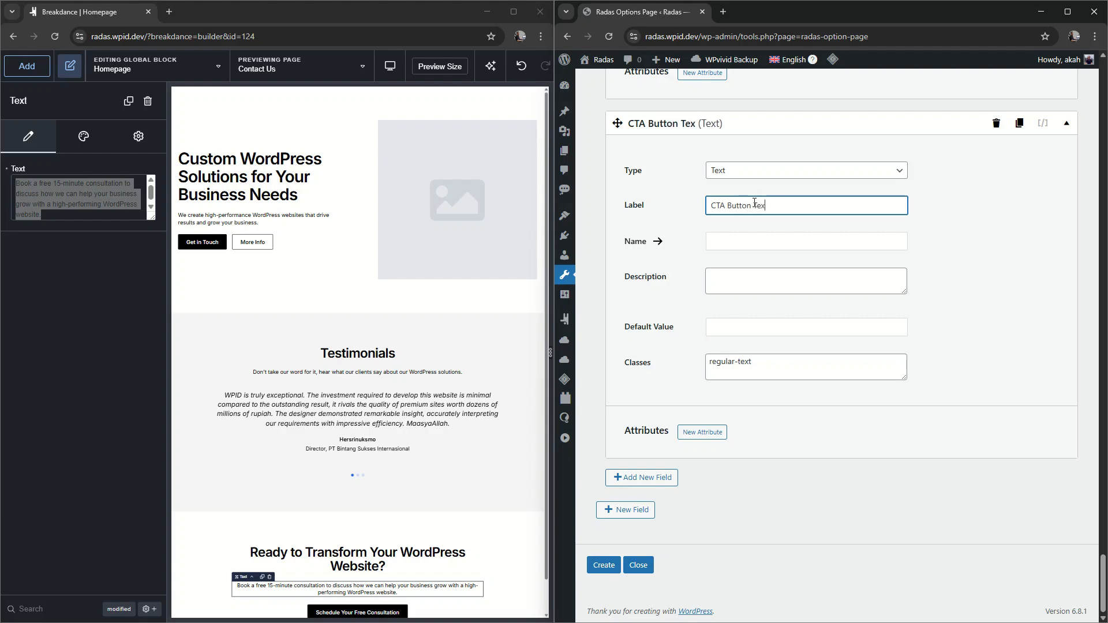
pyautogui.write('t')
pyautogui.click(658, 242)
# Copy the button text "Schedule Your Free Consultation" from the builder into the CTA Button Text field's default value
pyautogui.scroll(-1, 410, 482)
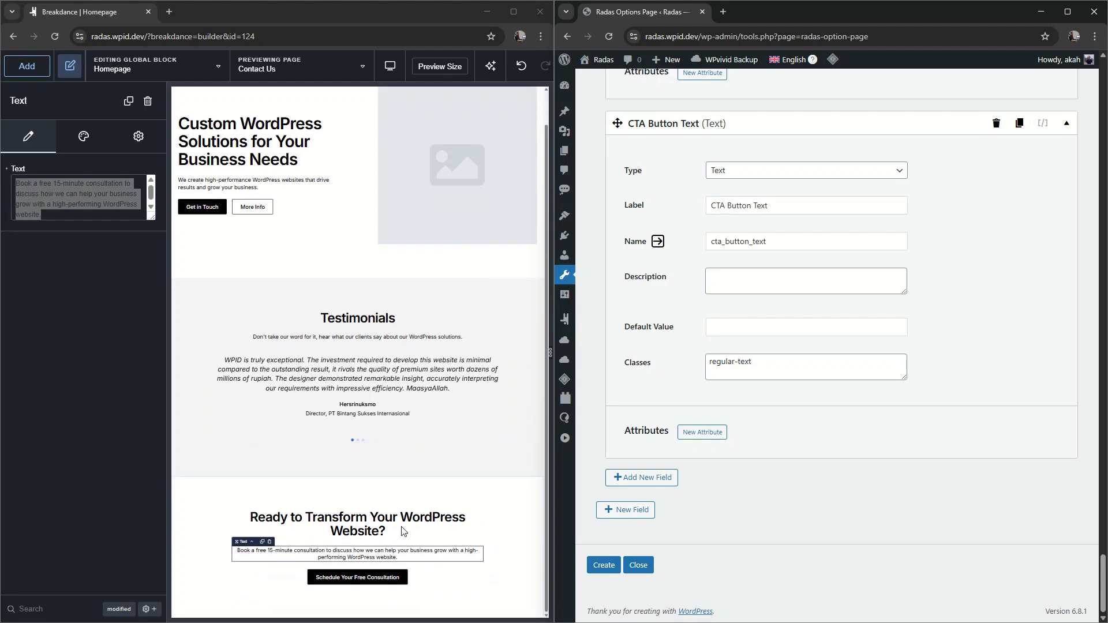
pyautogui.click(393, 577)
pyautogui.tripleClick(111, 184)
pyautogui.hotkey('ctrl', 'c')
pyautogui.click(782, 327)
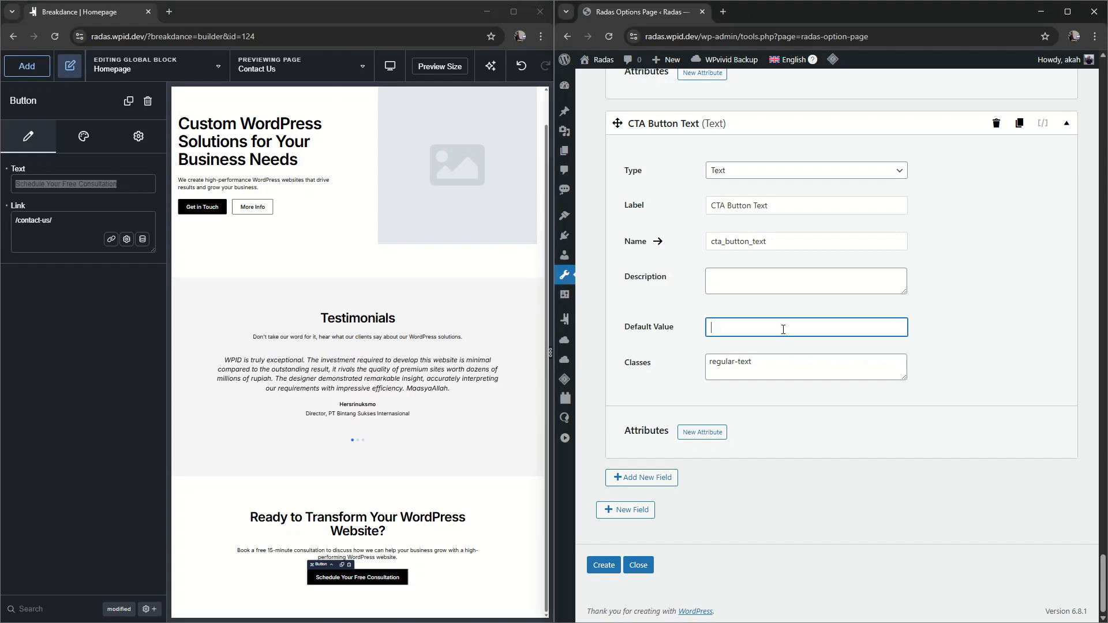
pyautogui.hotkey('ctrl', 'v')
# Add a URL field labelled "CTA Button URL" to the CTA Section container and generate its name from the label
pyautogui.hotkey('shift', 'Tab')
pyautogui.hotkey('shift', 'Tab')
pyautogui.hotkey('shift', 'Tab')
pyautogui.click(642, 478)
pyautogui.scroll(-5, 664, 462)
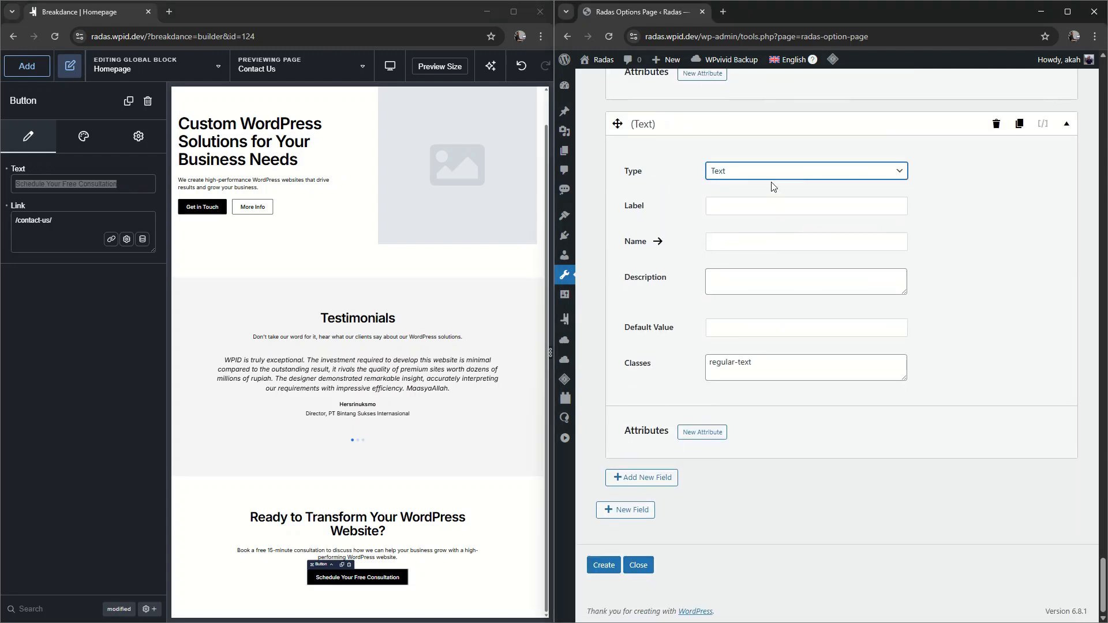
pyautogui.click(772, 186)
pyautogui.click(755, 375)
pyautogui.click(760, 242)
pyautogui.hotkey('ctrl', 'v')
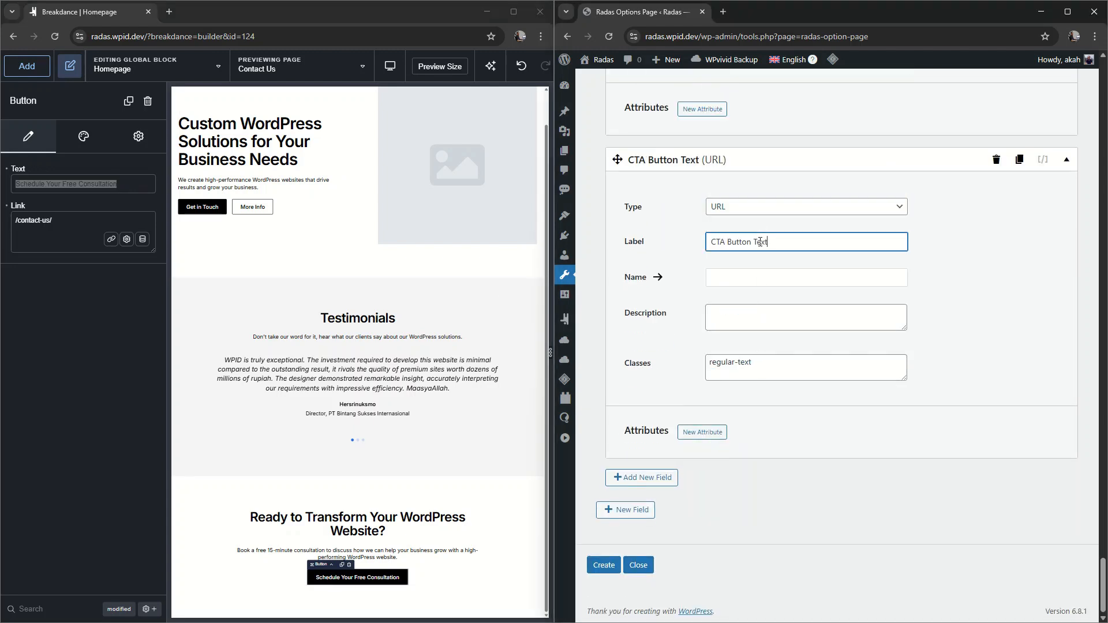
pyautogui.doubleClick(761, 242)
pyautogui.write('URL')
pyautogui.click(658, 277)
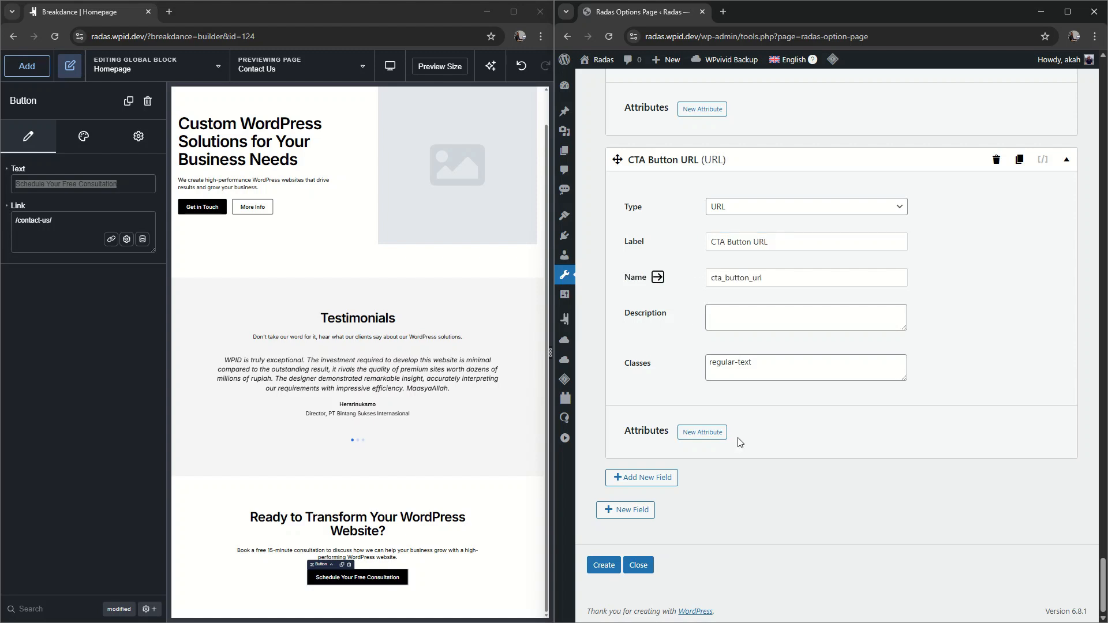
# Create the Homepage options page from the configured fields, close its editor and open the resulting page
pyautogui.click(604, 566)
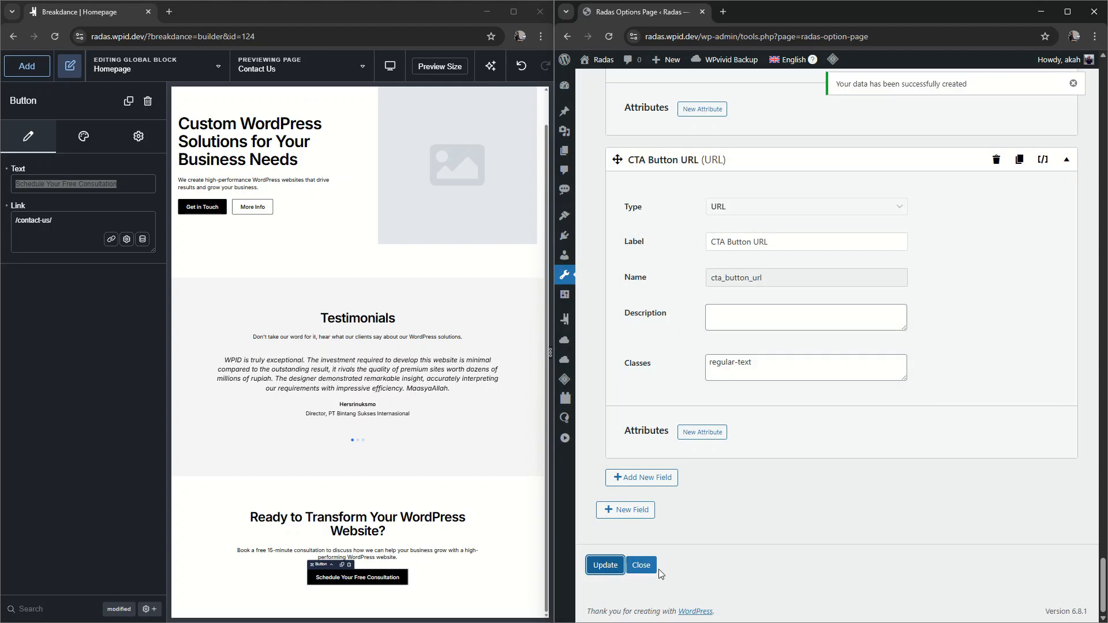
pyautogui.click(642, 565)
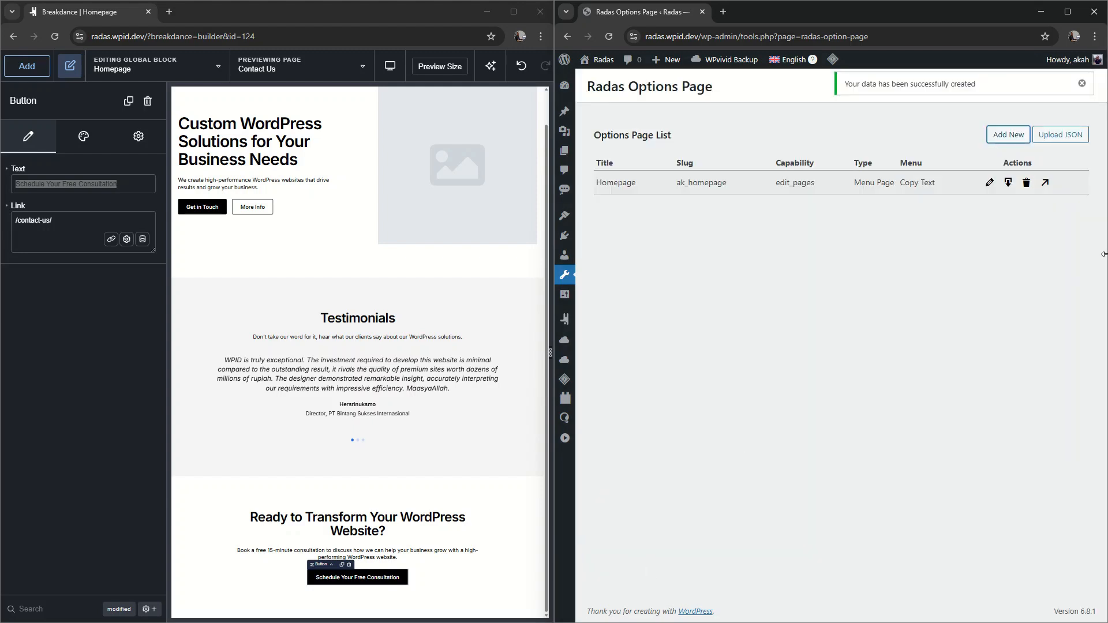
pyautogui.click(1046, 183)
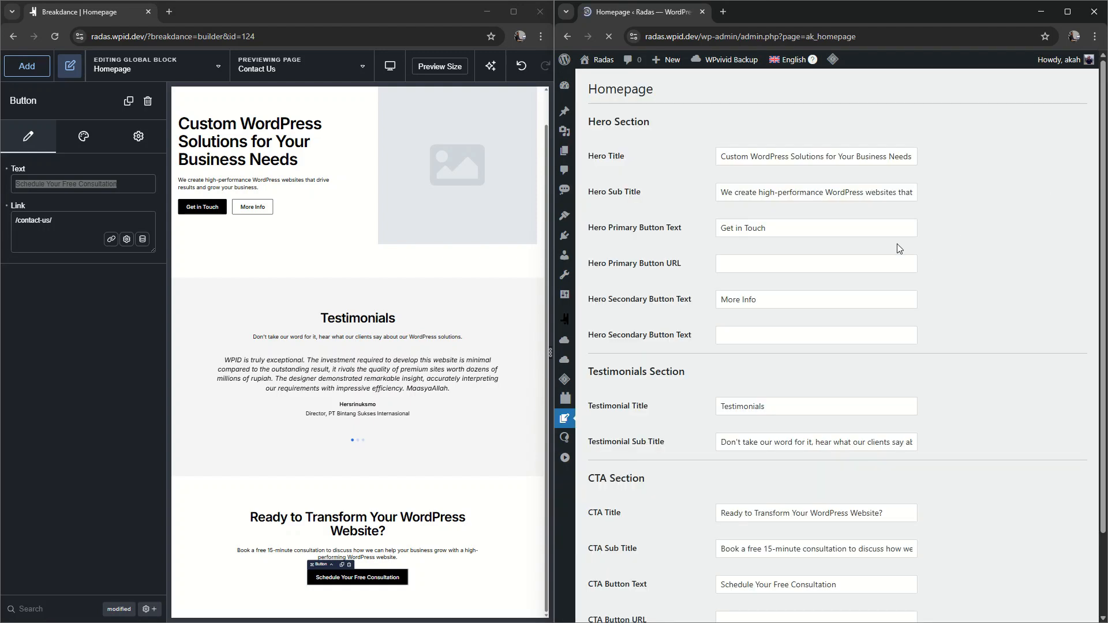
# Open the site's front end in a new tab and go to its Contact Us page
pyautogui.click(764, 265)
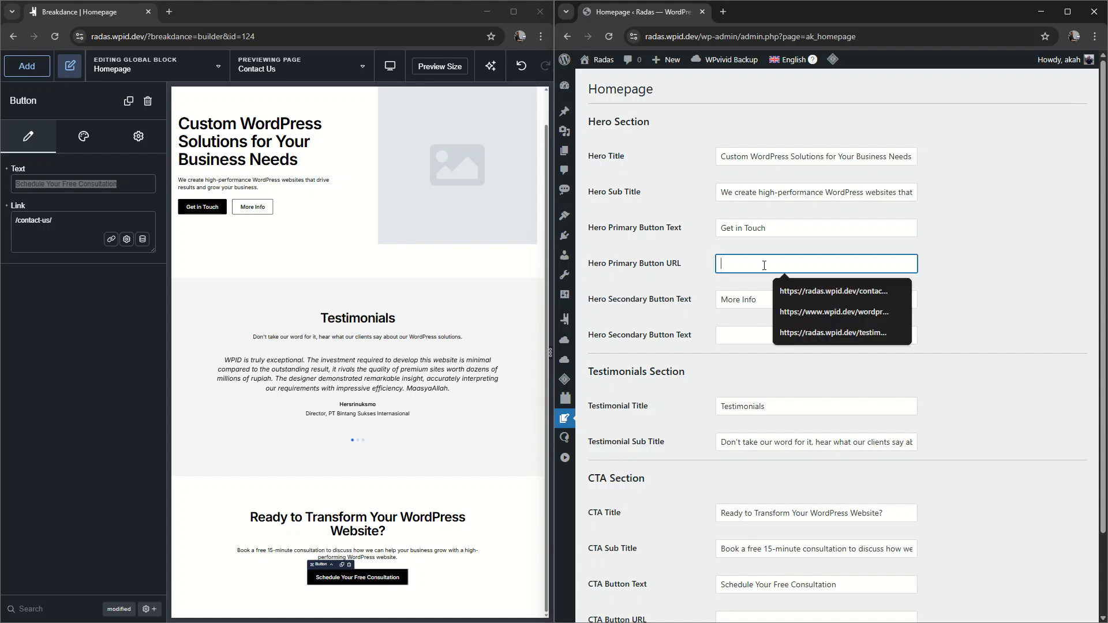
pyautogui.click(743, 338)
pyautogui.click(744, 263)
pyautogui.moveTo(601, 64)
pyautogui.rightClick(599, 84)
pyautogui.click(621, 92)
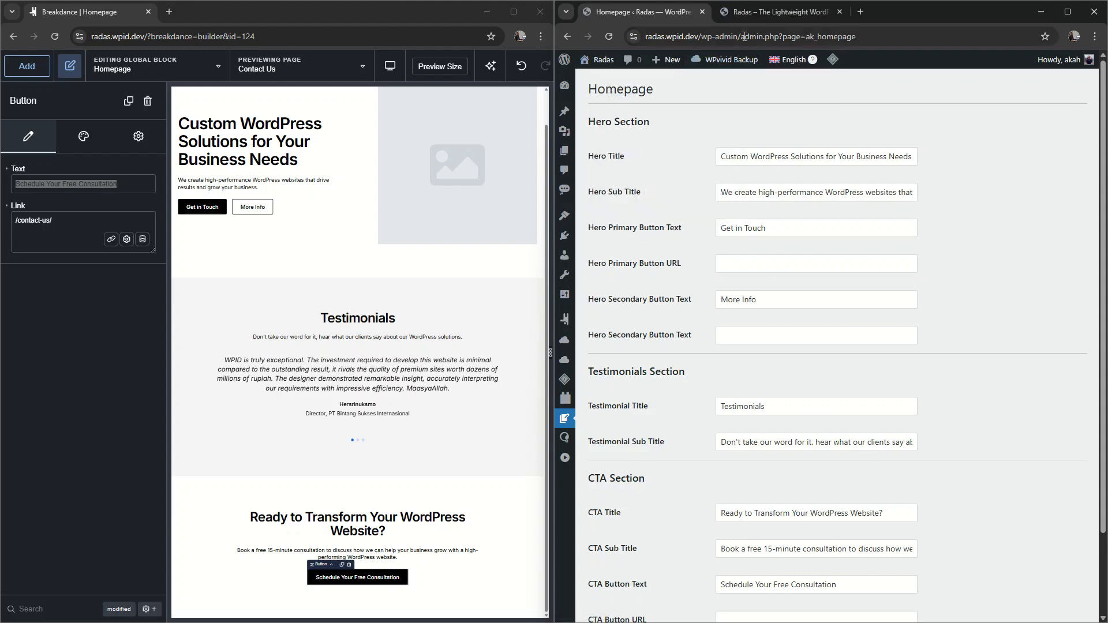
pyautogui.click(750, 12)
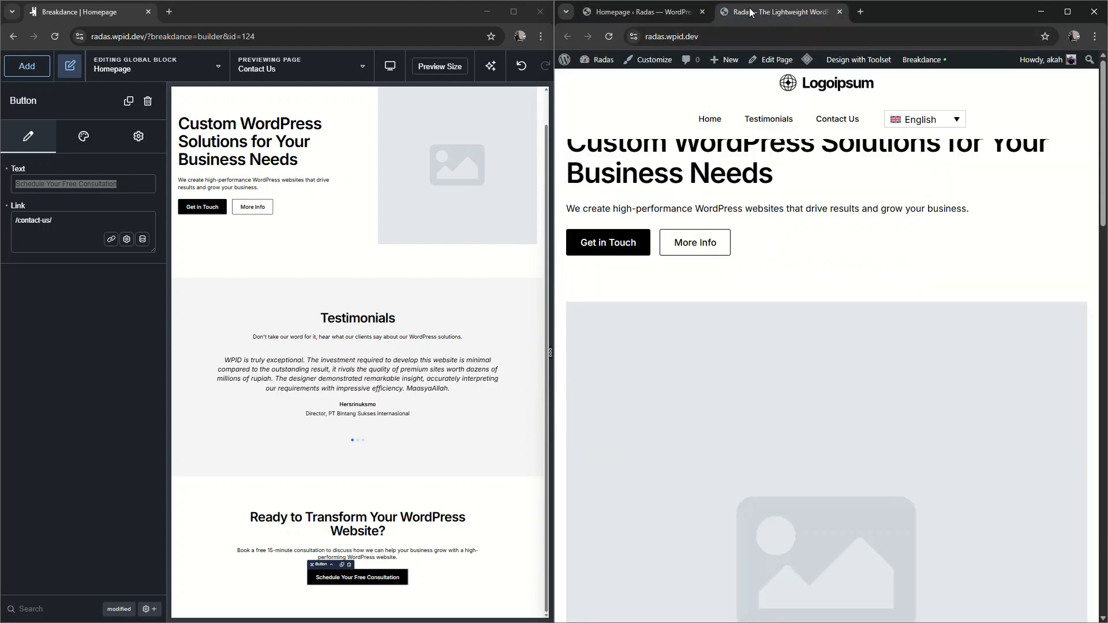
pyautogui.click(837, 121)
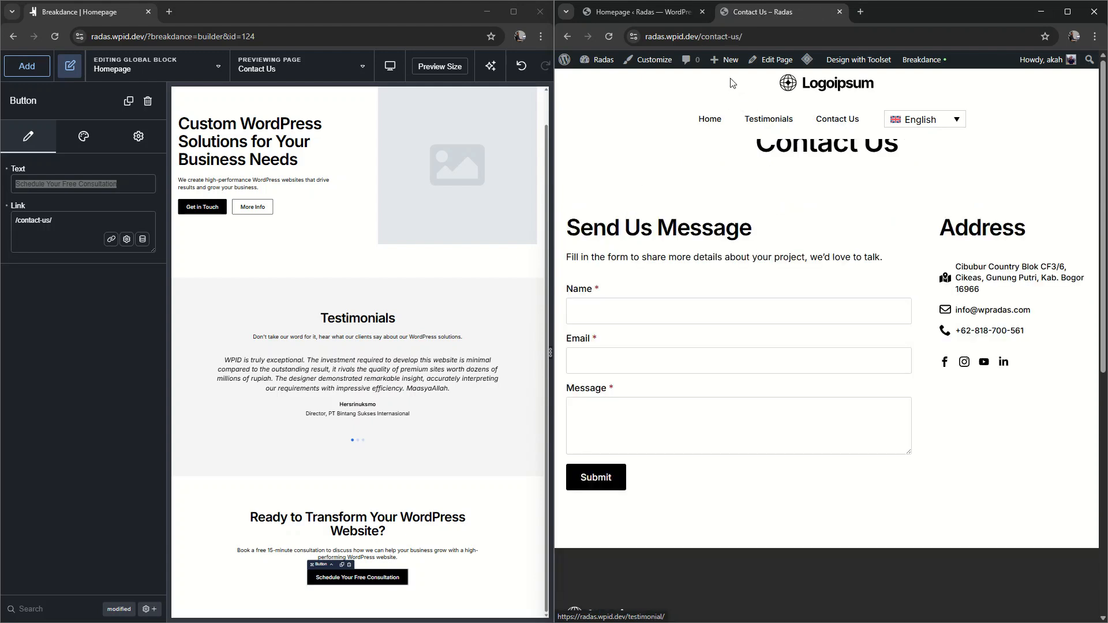
# Copy the Contact Us page address into the Hero Primary Button URL and CTA Button URL fields of the Homepage options
pyautogui.click(762, 36)
pyautogui.hotkey('ctrl', 'c')
pyautogui.click(652, 18)
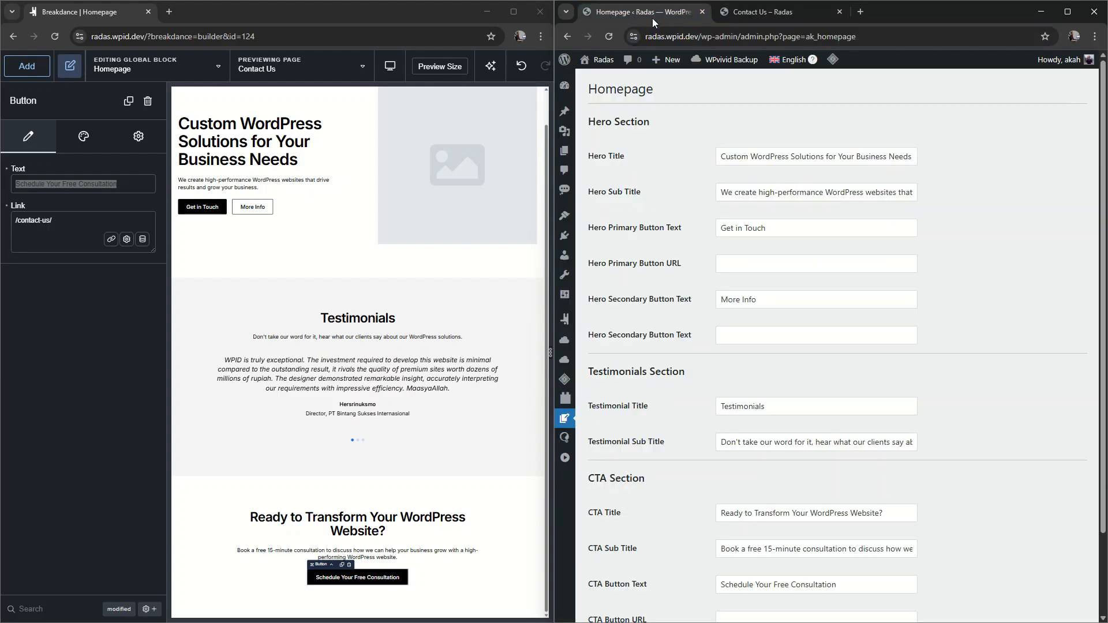
pyautogui.click(774, 270)
pyautogui.hotkey('ctrl', 'v')
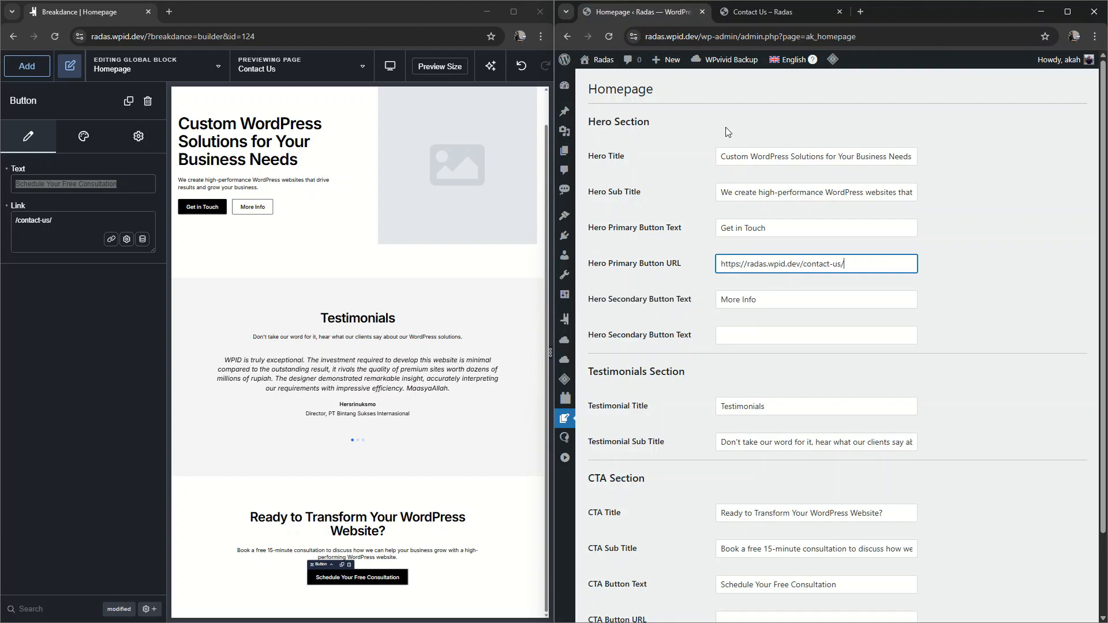
pyautogui.scroll(-2, 819, 300)
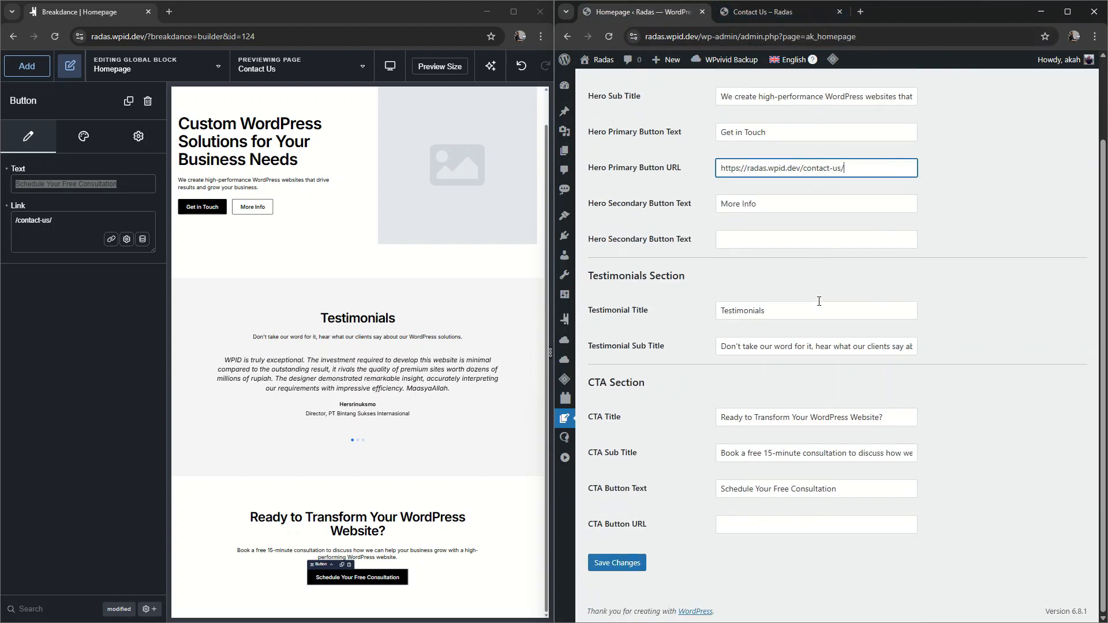
pyautogui.click(762, 525)
pyautogui.hotkey('ctrl', 'v')
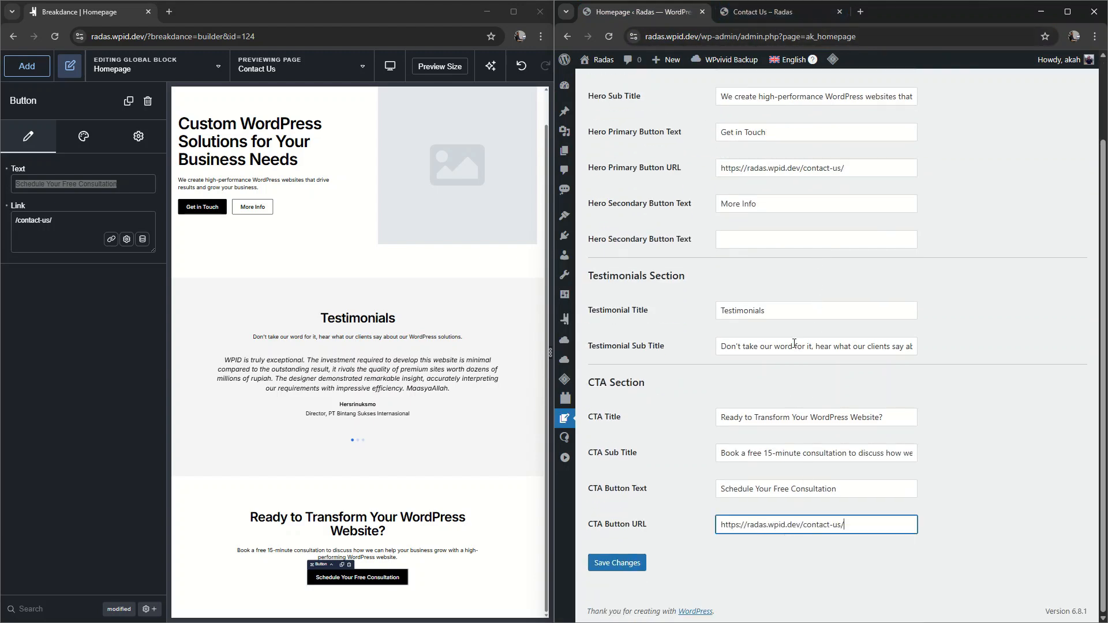
pyautogui.press('Return')
# Copy the Testimonials page address into the empty second Hero Secondary Button Text field of the Homepage options
pyautogui.click(753, 13)
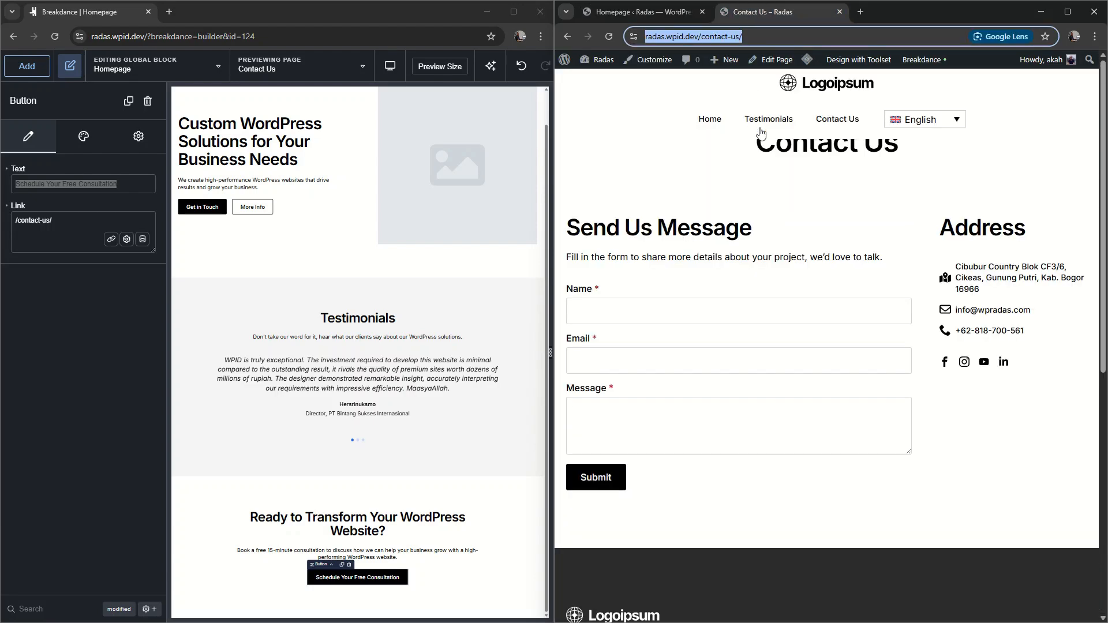
pyautogui.click(782, 119)
pyautogui.click(764, 36)
pyautogui.hotkey('ctrl', 'c')
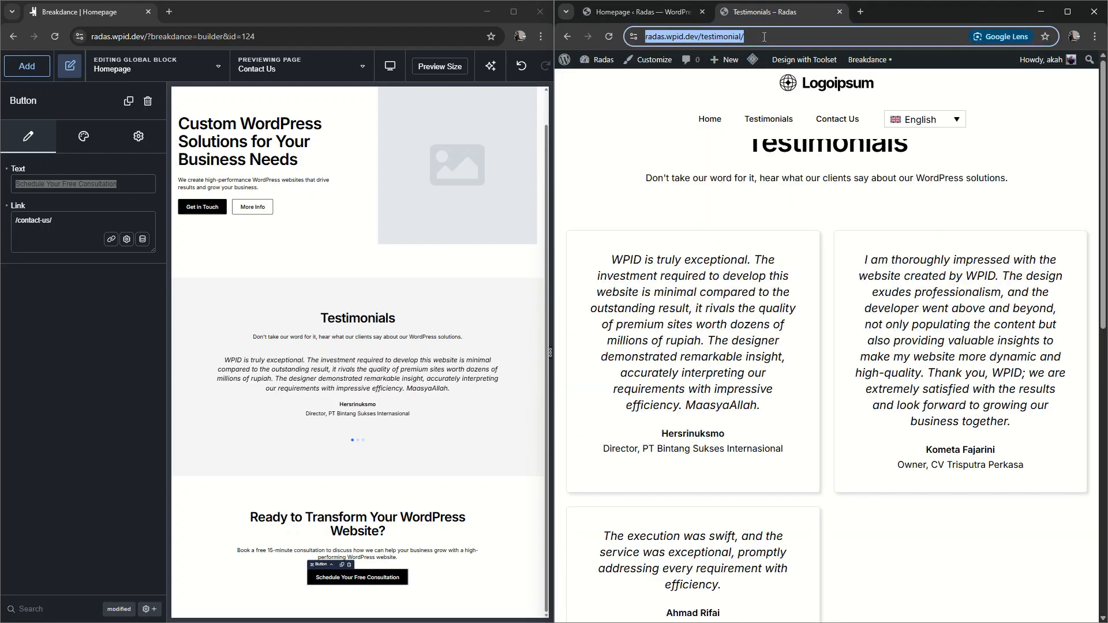
pyautogui.click(634, 13)
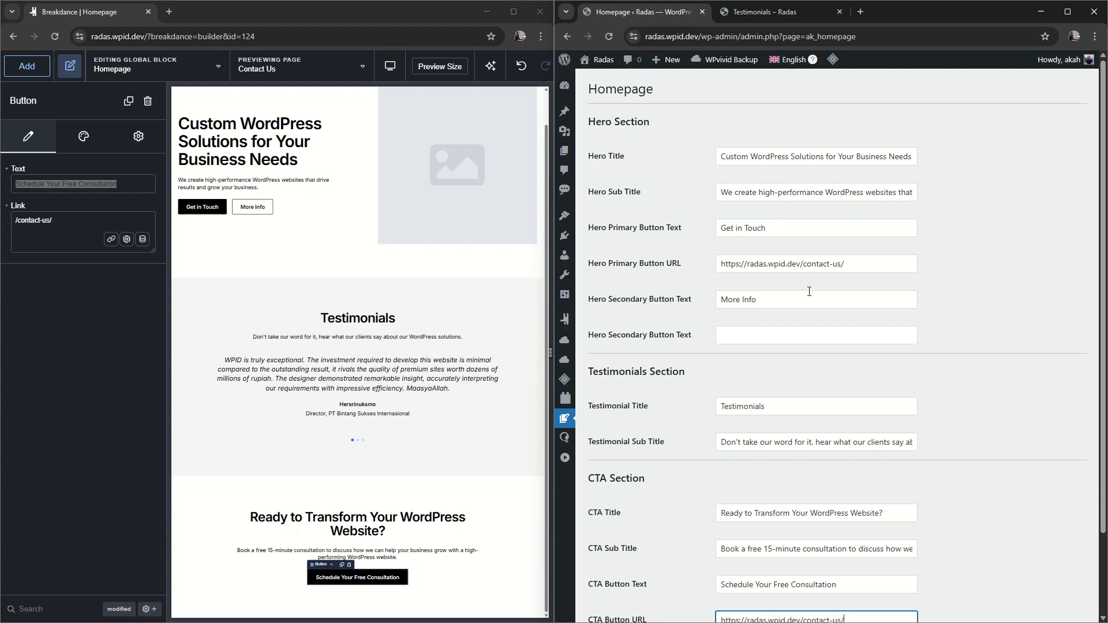
pyautogui.click(773, 336)
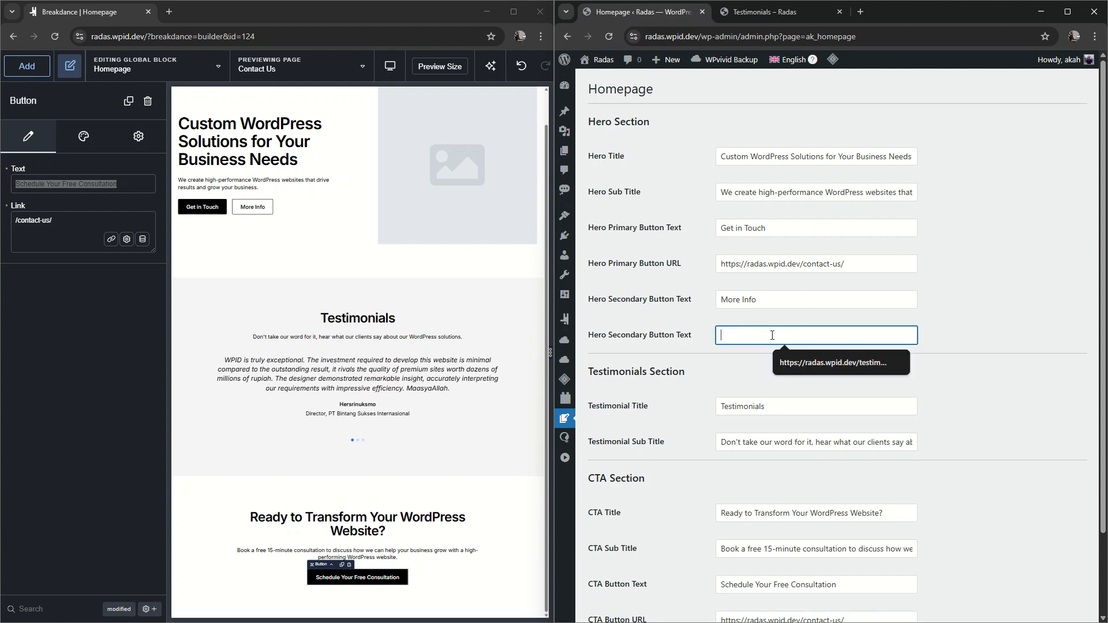
pyautogui.hotkey('ctrl', 'v')
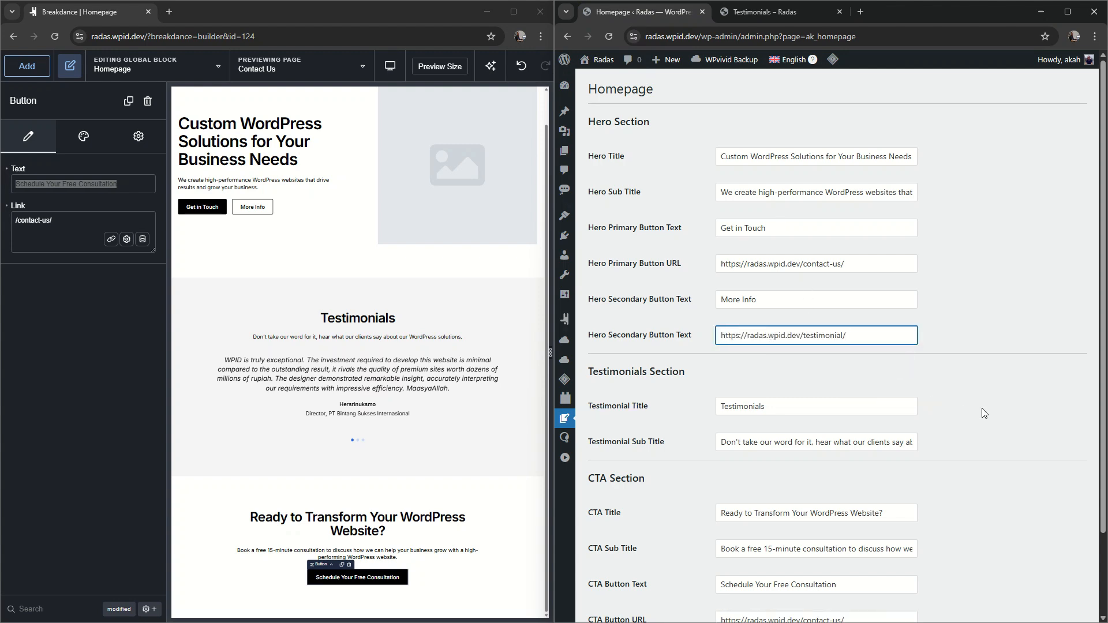
# Review the filled-in Homepage option fields and save the changes
pyautogui.scroll(-2, 982, 409)
pyautogui.scroll(2, 982, 408)
pyautogui.scroll(-2, 982, 407)
pyautogui.click(633, 564)
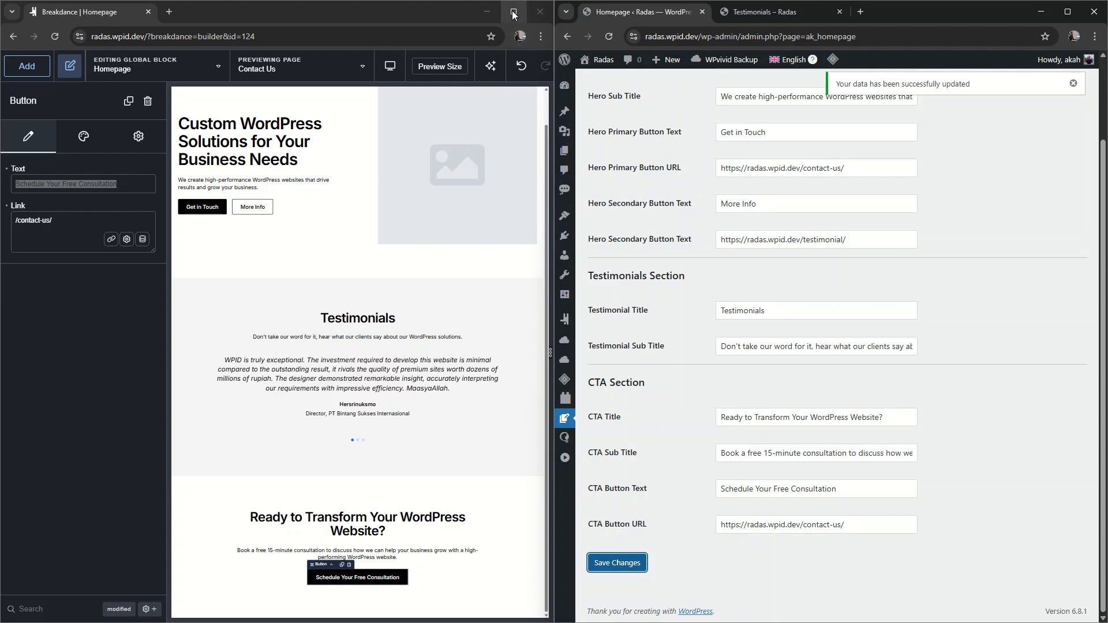
# Maximize the Breakdance builder window and reload the Homepage global block, discarding unsaved changes
pyautogui.click(513, 12)
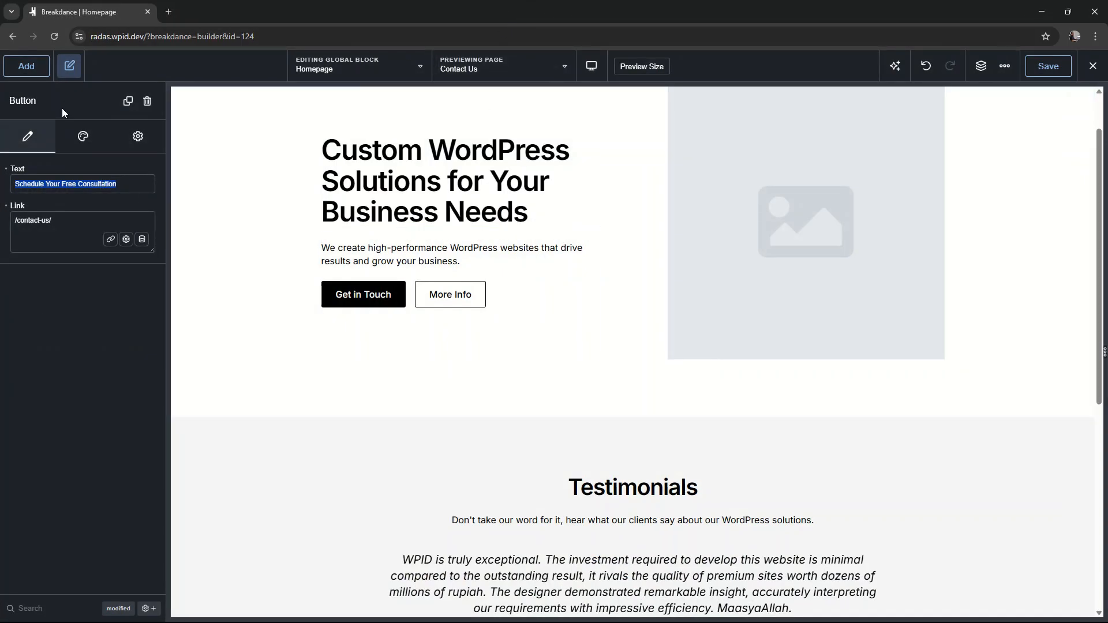
pyautogui.click(57, 36)
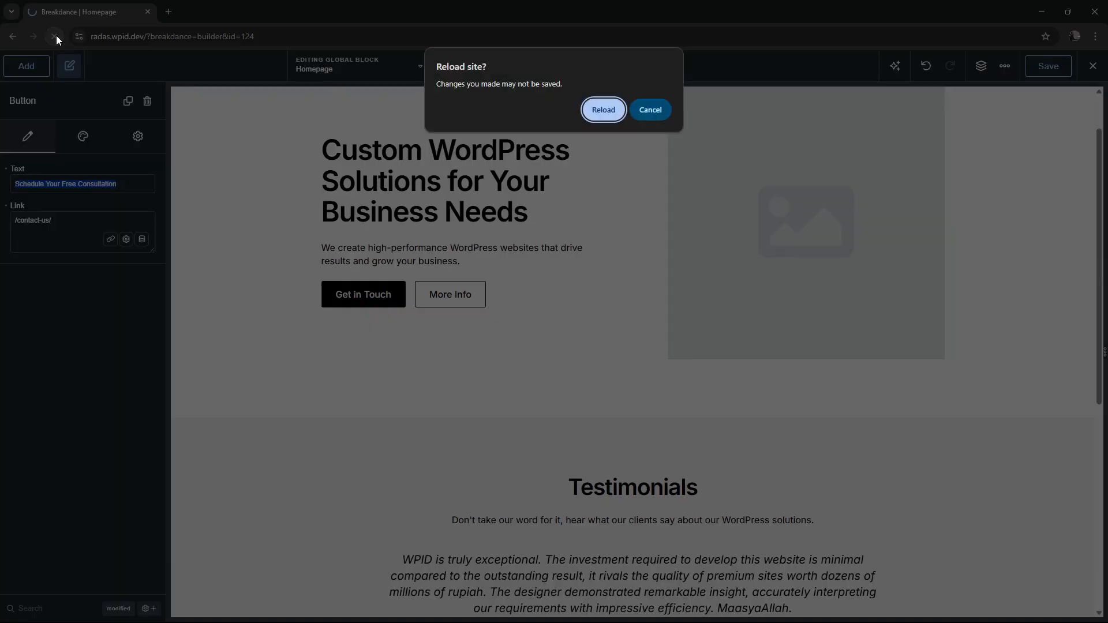
pyautogui.click(610, 118)
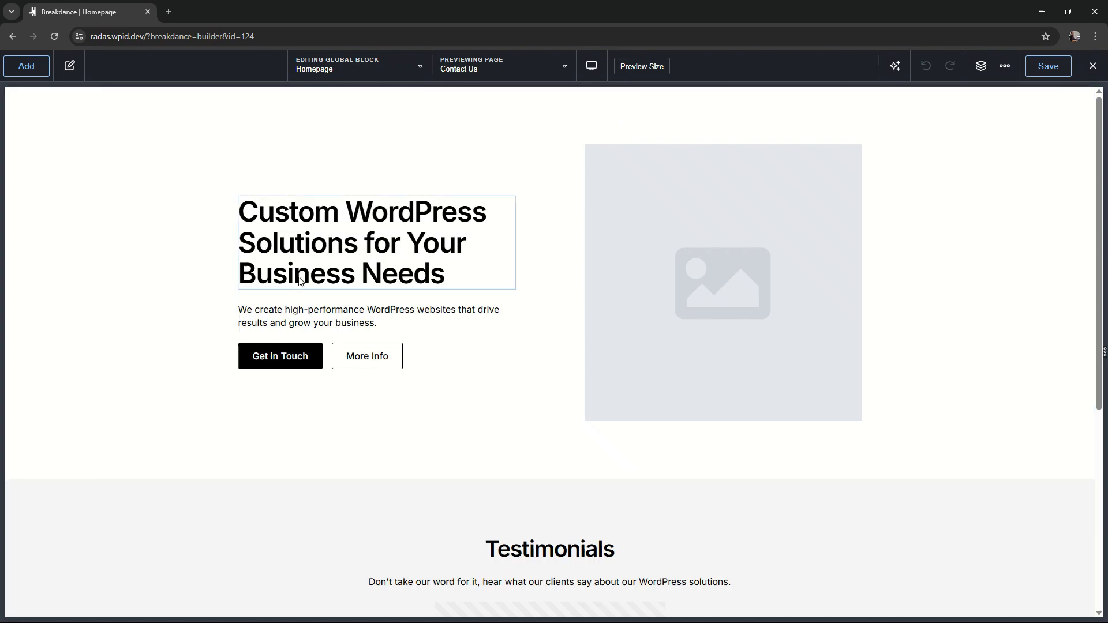
# Bind the hero heading's text to the Radas Hero Title dynamic field
pyautogui.click(297, 243)
pyautogui.moveTo(31, 171)
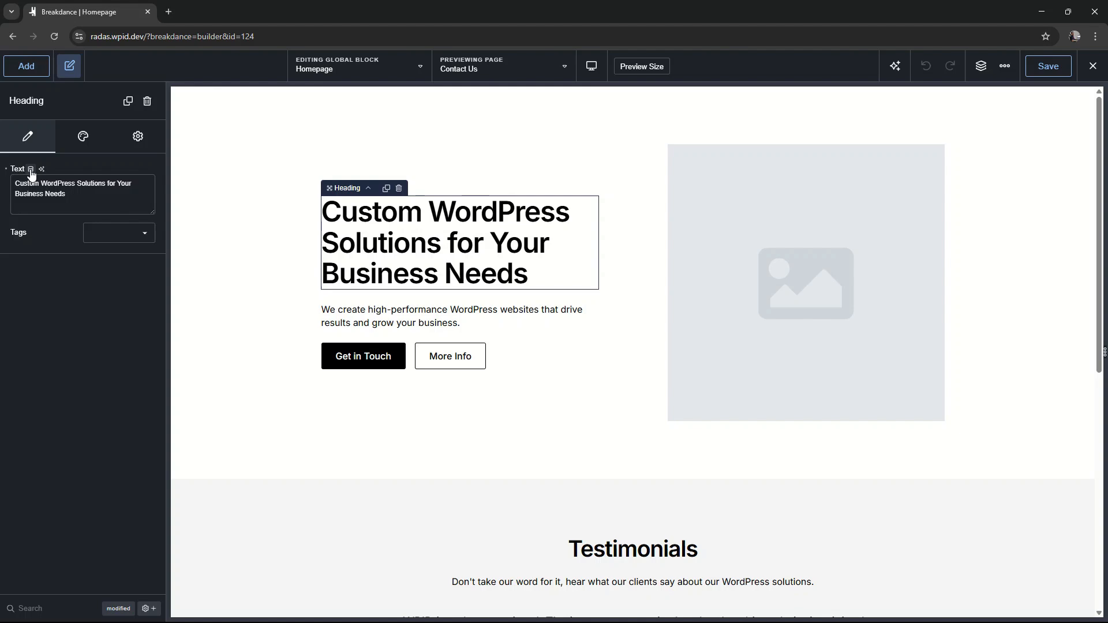
pyautogui.click(31, 169)
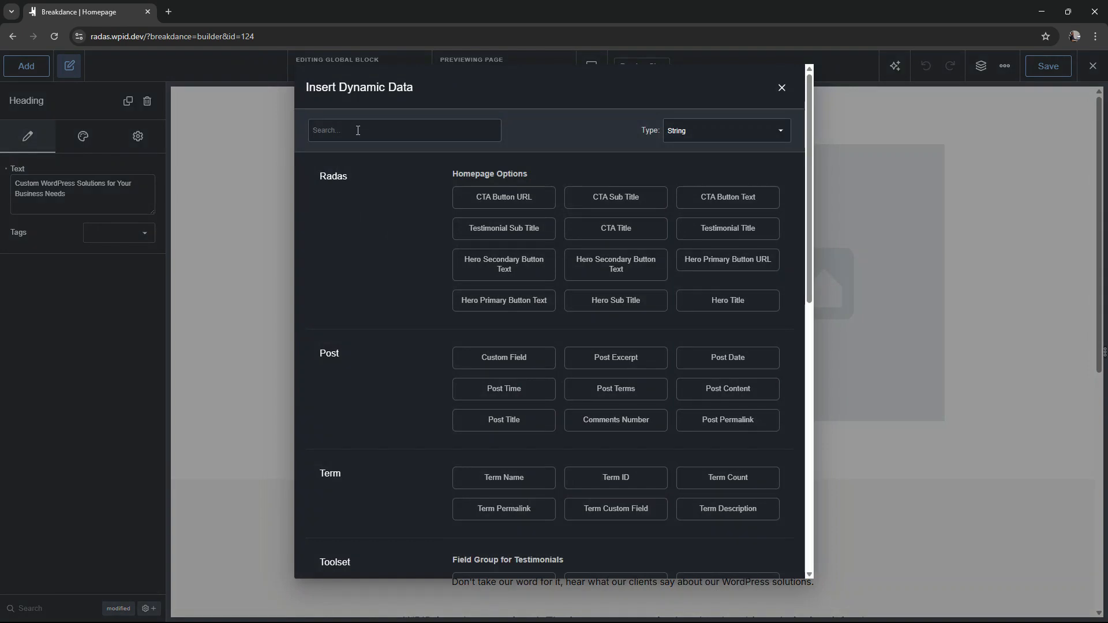
pyautogui.write('hero')
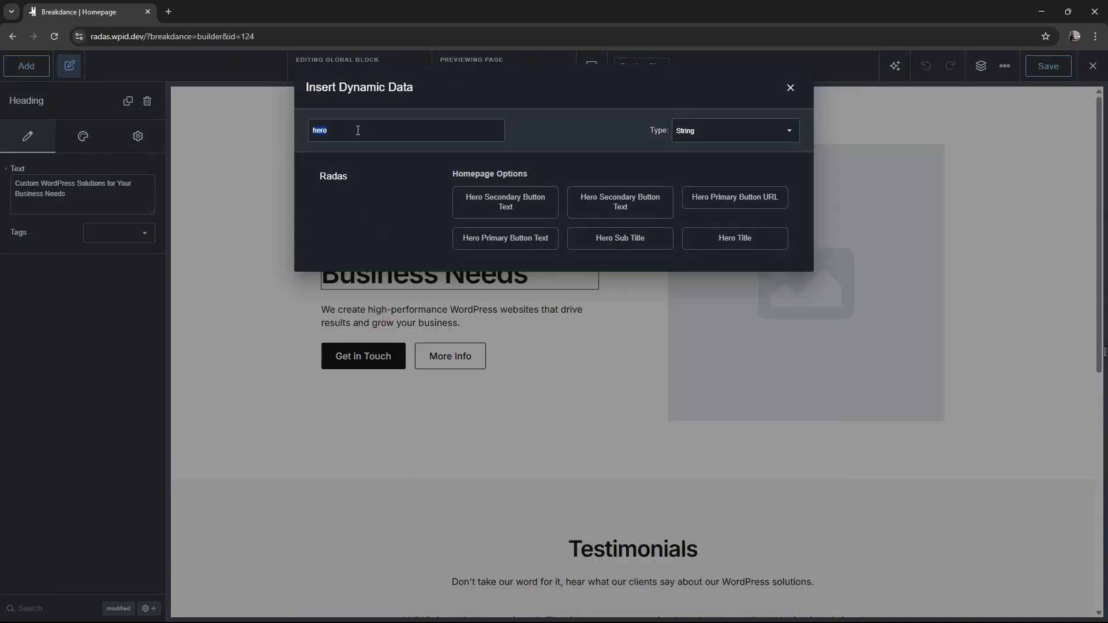
pyautogui.click(717, 236)
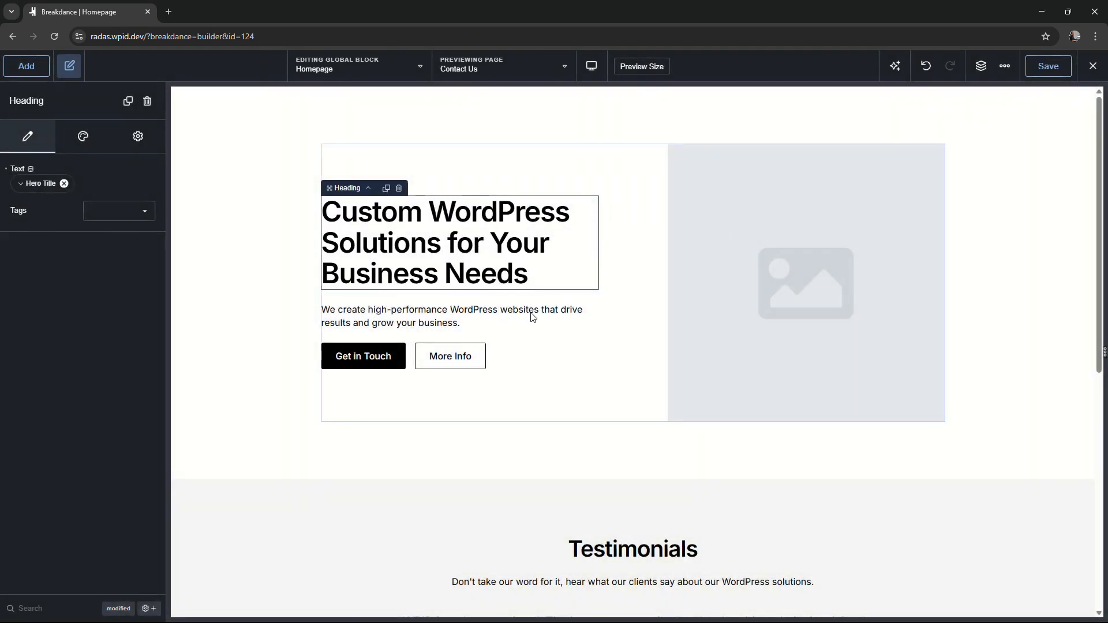
# Bind the text below the hero heading to the Radas Hero Sub Title dynamic field
pyautogui.click(445, 321)
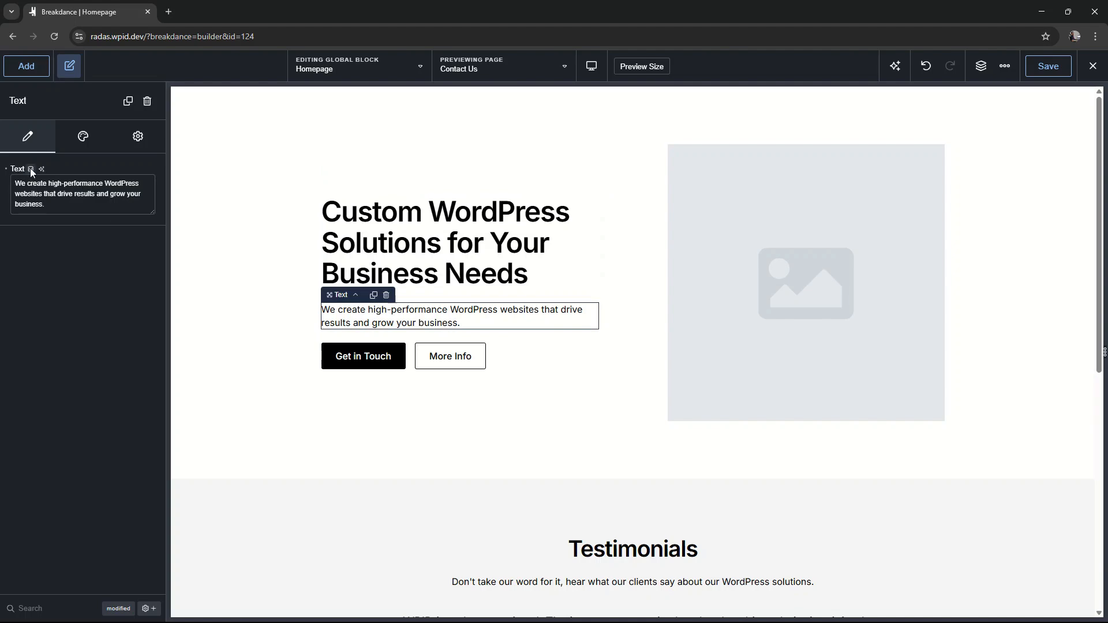
pyautogui.click(31, 170)
pyautogui.write('hero')
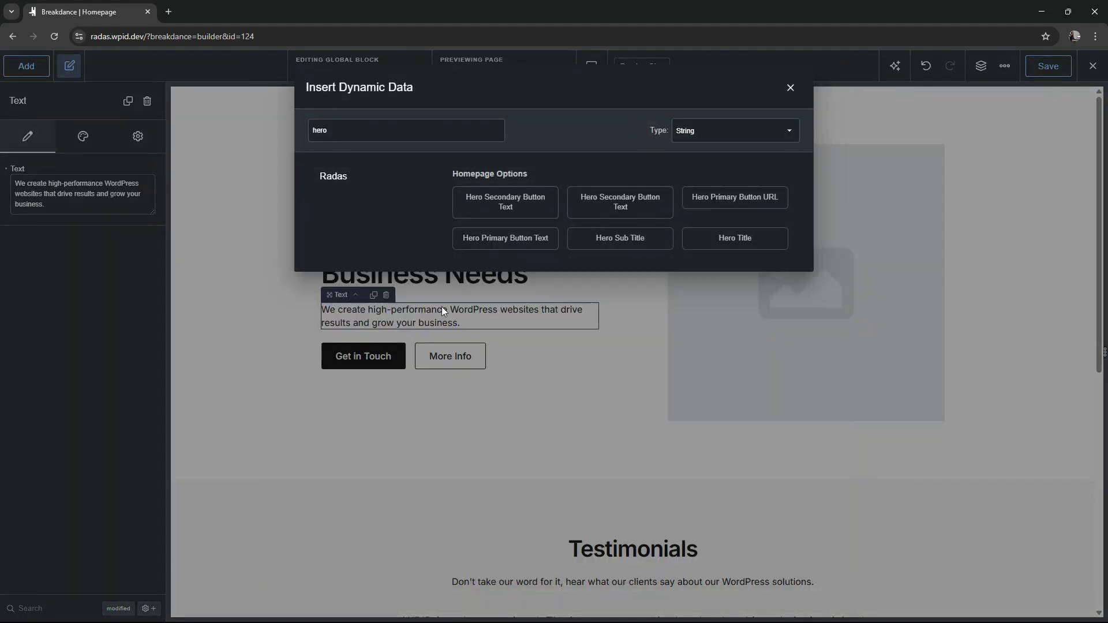
pyautogui.click(634, 237)
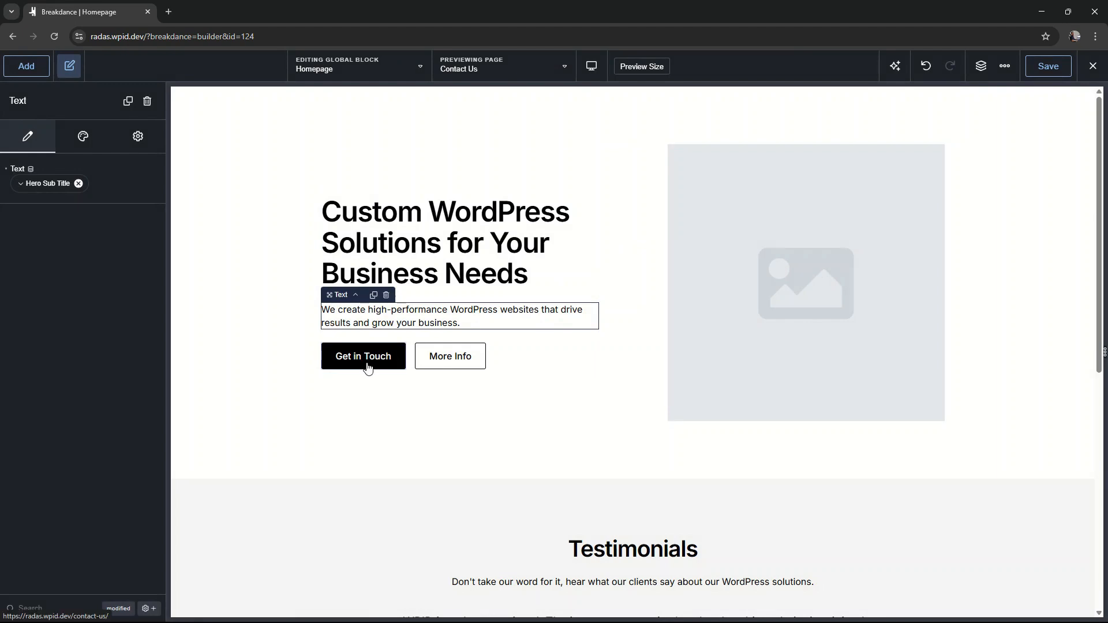
# Bind the Get in Touch button's text to the Radas Hero Primary Button Text dynamic field
pyautogui.click(362, 358)
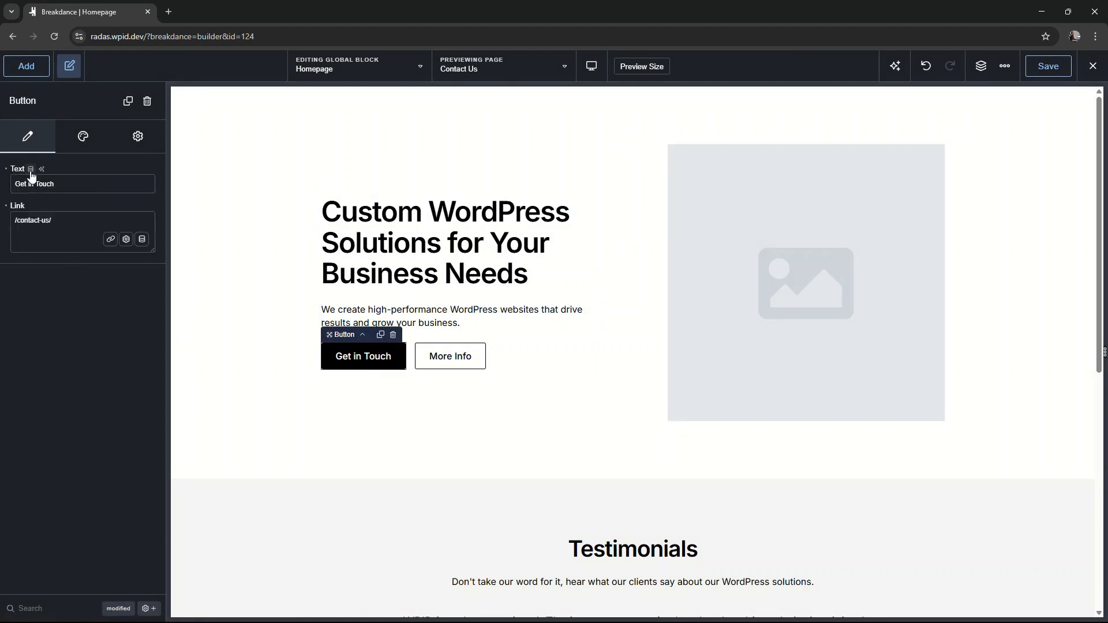
pyautogui.click(31, 170)
pyautogui.click(483, 131)
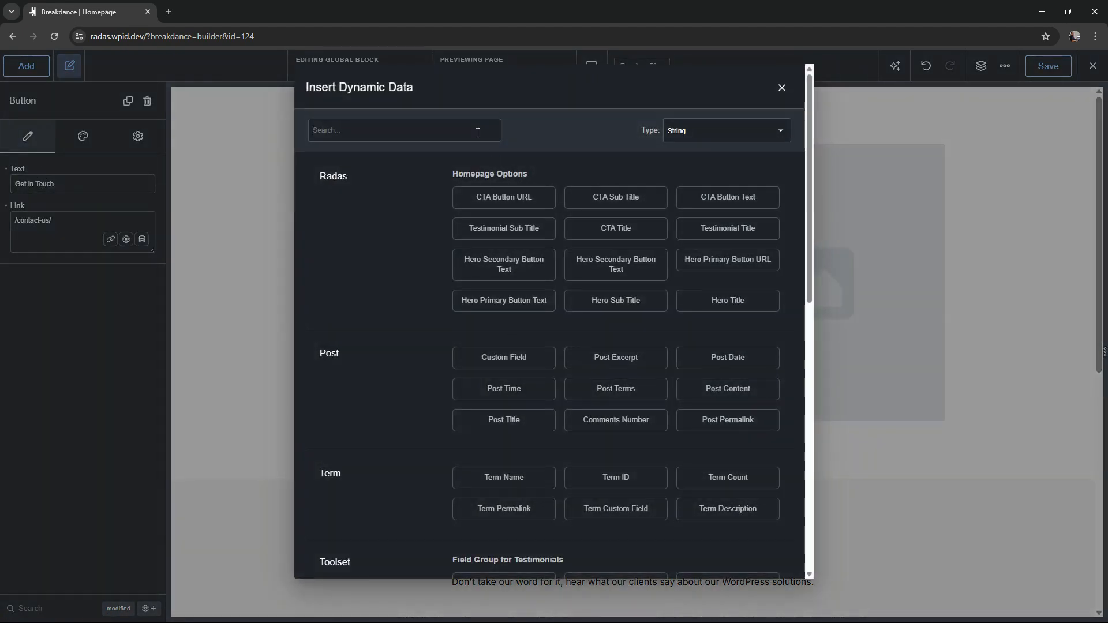
pyautogui.write('hero')
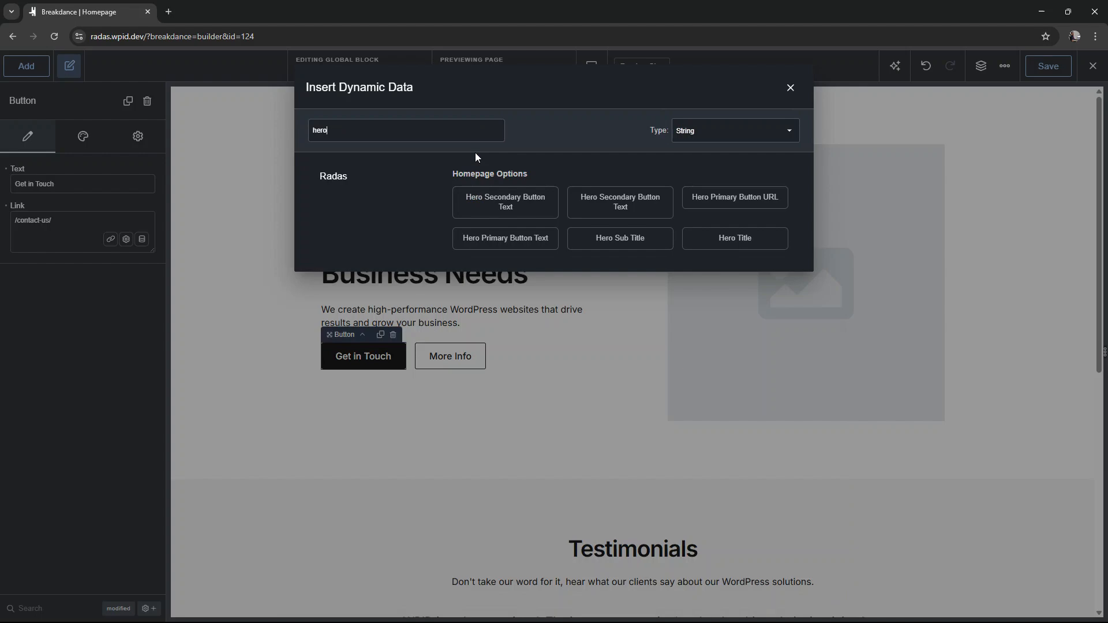
pyautogui.click(501, 245)
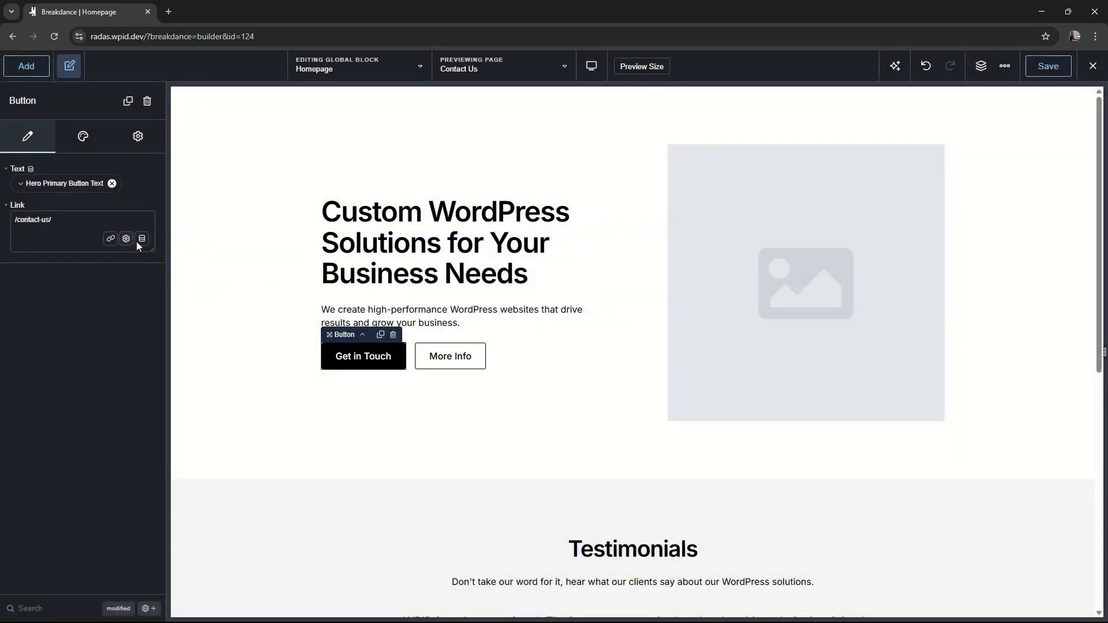
# Bind the Get in Touch button's link to the Radas Hero Primary Button URL dynamic field
pyautogui.click(142, 240)
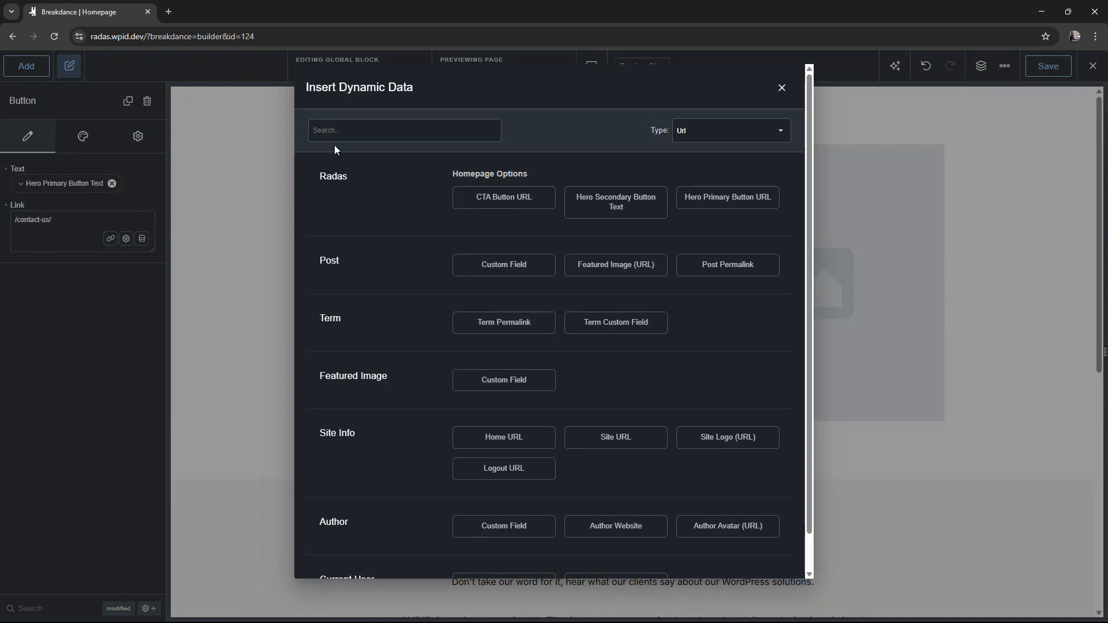
pyautogui.click(357, 131)
pyautogui.write('hero')
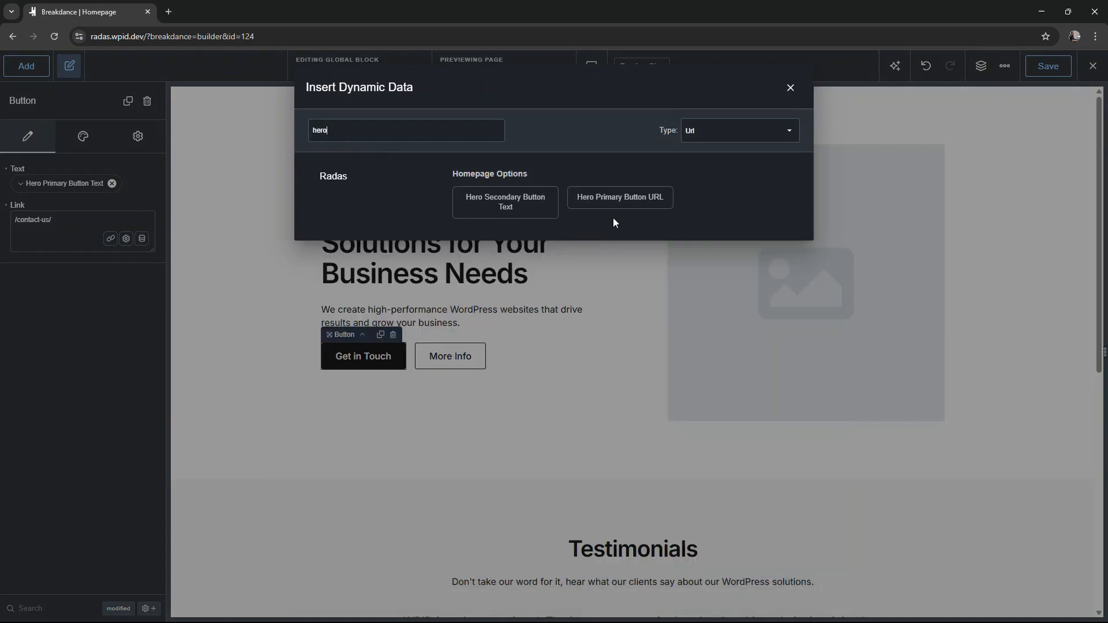
pyautogui.click(623, 202)
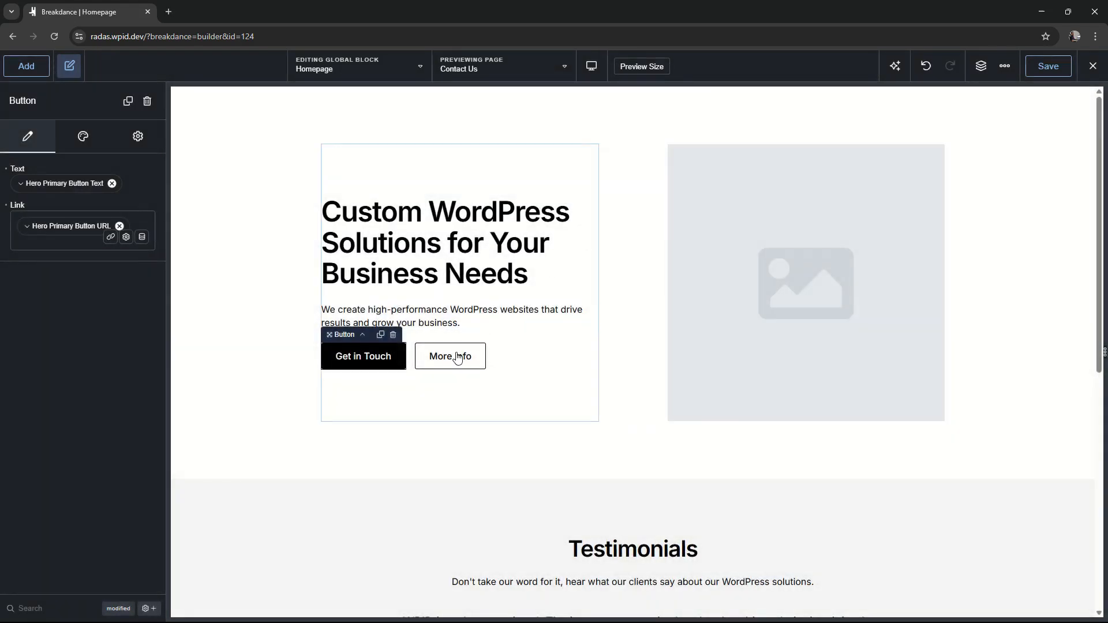
# Bind the More Info button's text to Hero Secondary Button Text and its link to the URL-type field of the same name
pyautogui.click(450, 358)
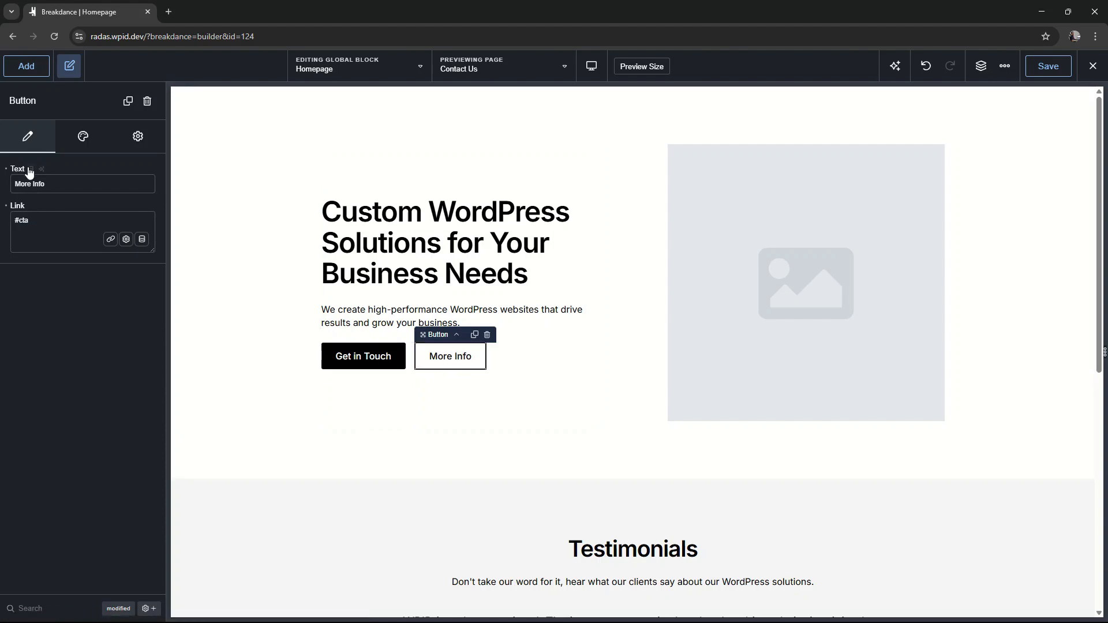
pyautogui.click(31, 169)
pyautogui.write('hero')
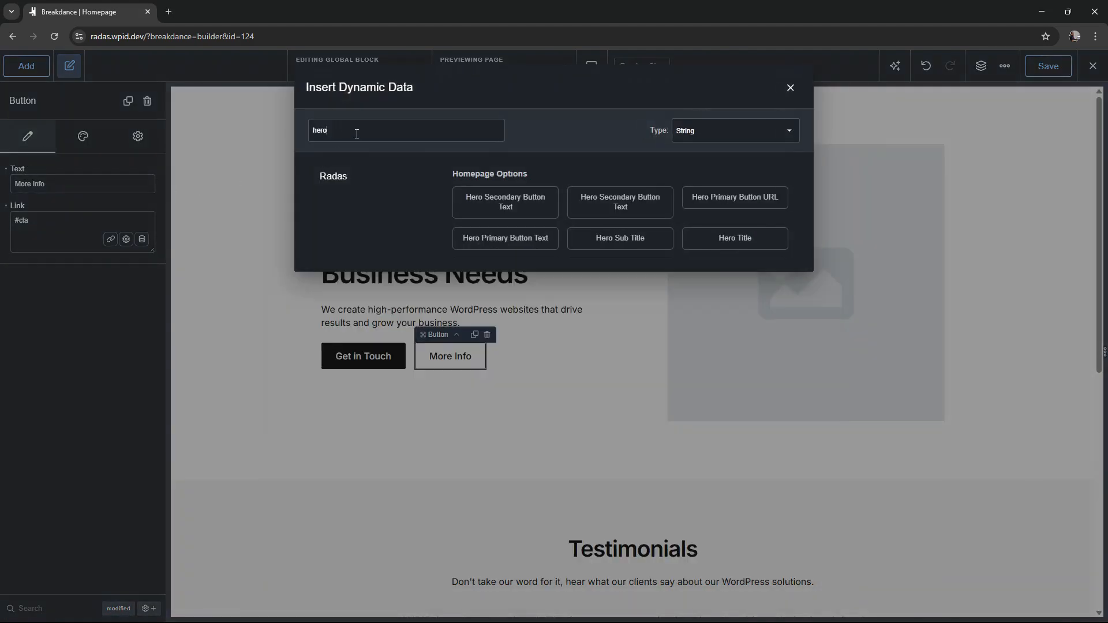
pyautogui.click(524, 201)
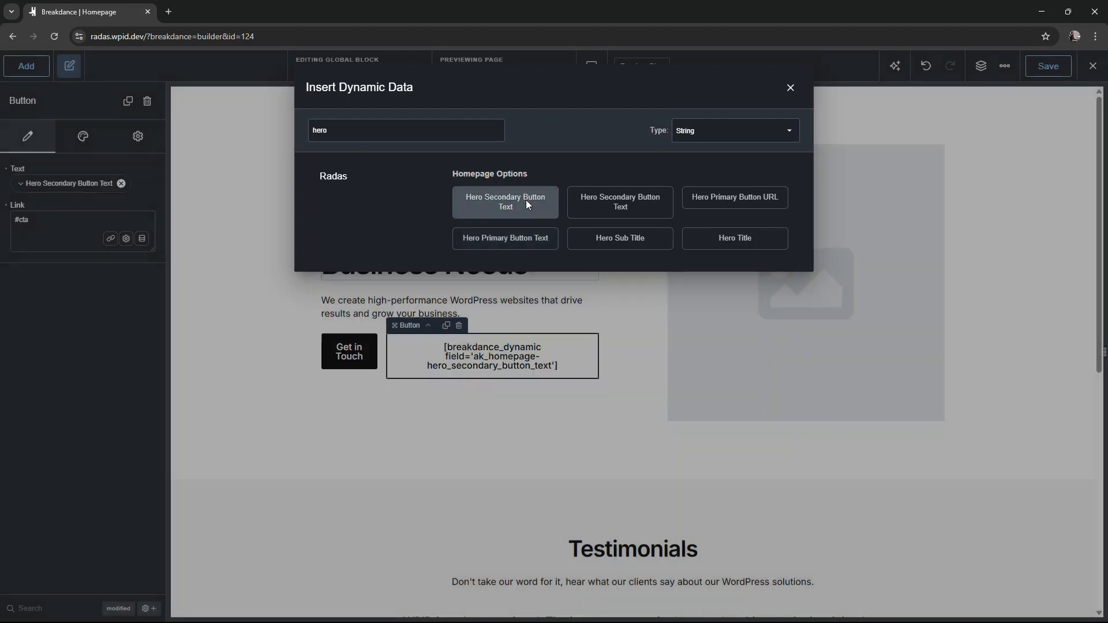
pyautogui.click(142, 238)
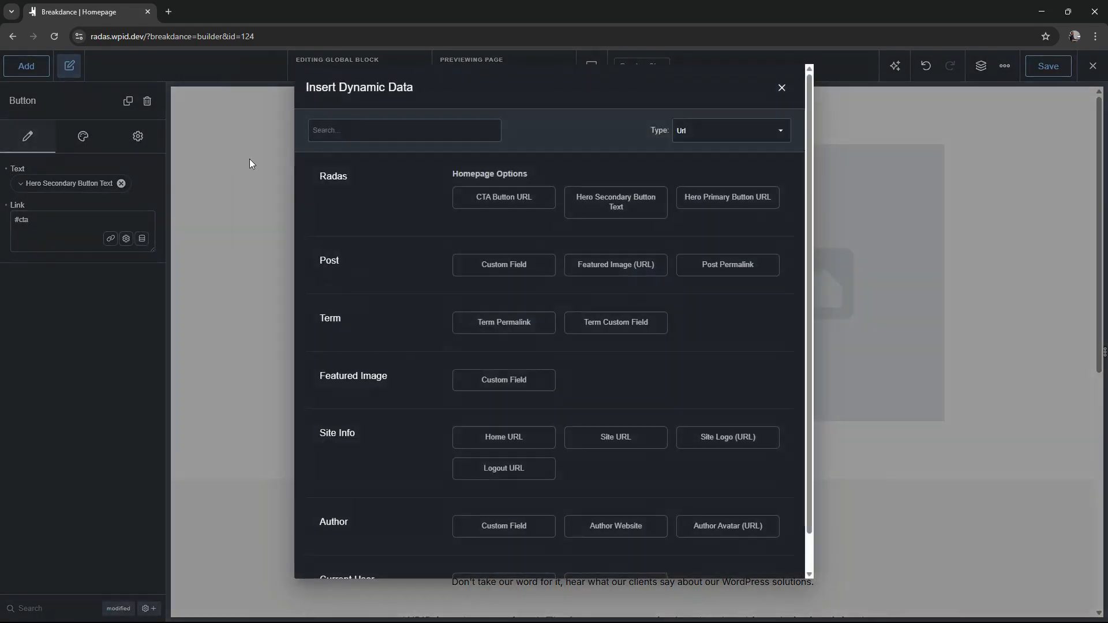
pyautogui.write('hero')
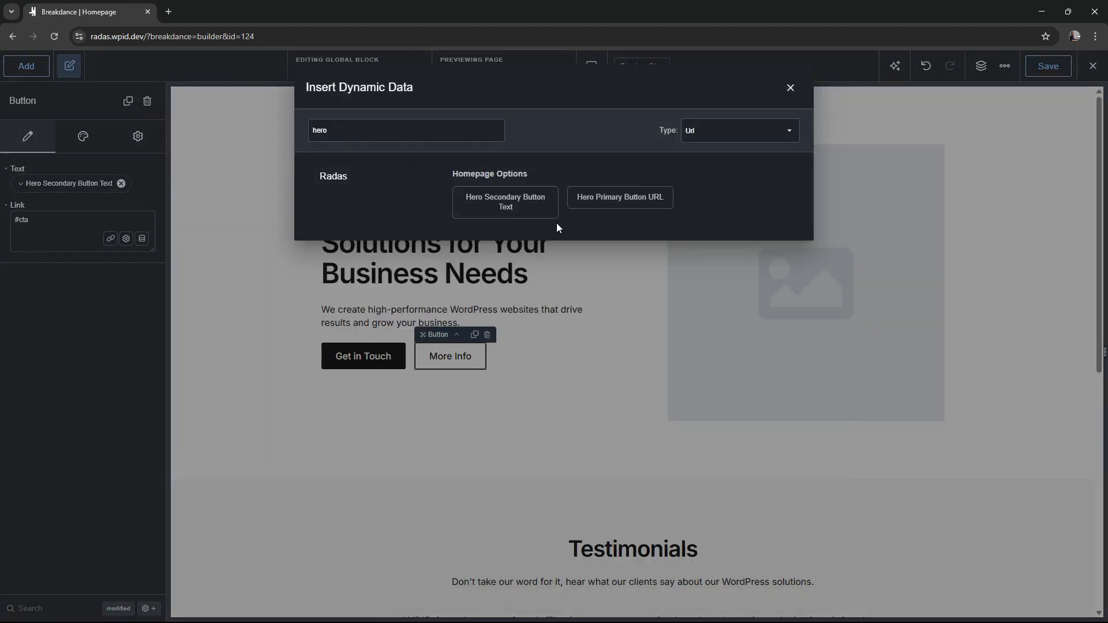
pyautogui.click(501, 203)
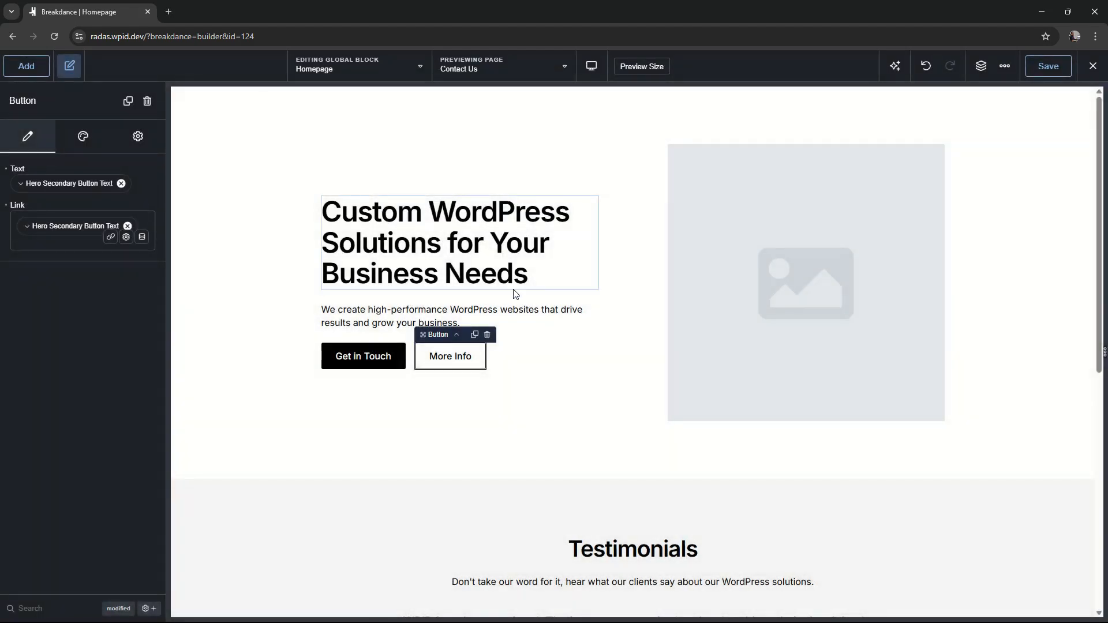
# Bind the Testimonials heading's text to the Radas Testimonial Title dynamic field
pyautogui.scroll(-4, 516, 295)
pyautogui.click(612, 318)
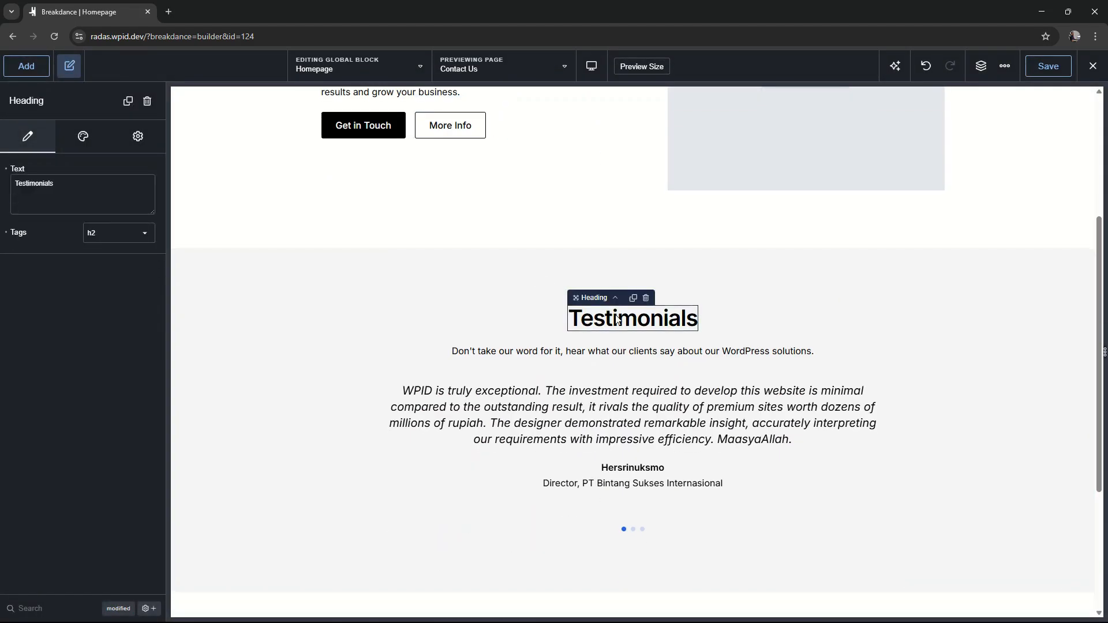
pyautogui.click(31, 169)
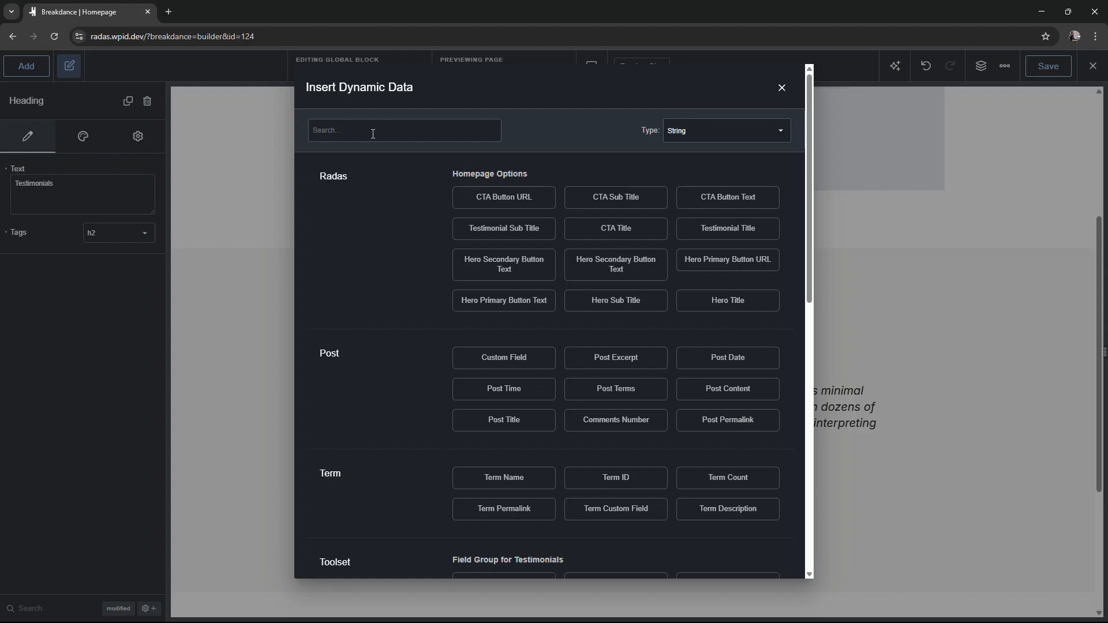
pyautogui.write('testi')
pyautogui.click(635, 198)
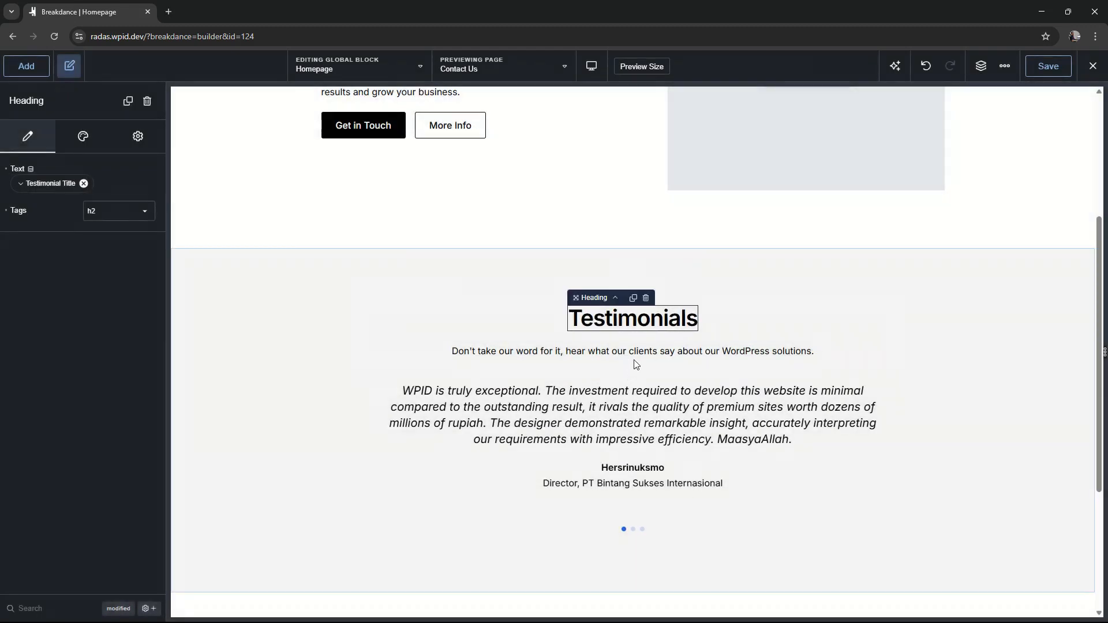
# Bind the text below the Testimonials heading to the Radas Testimonial Sub Title dynamic field
pyautogui.click(635, 352)
pyautogui.click(42, 169)
pyautogui.write('testi')
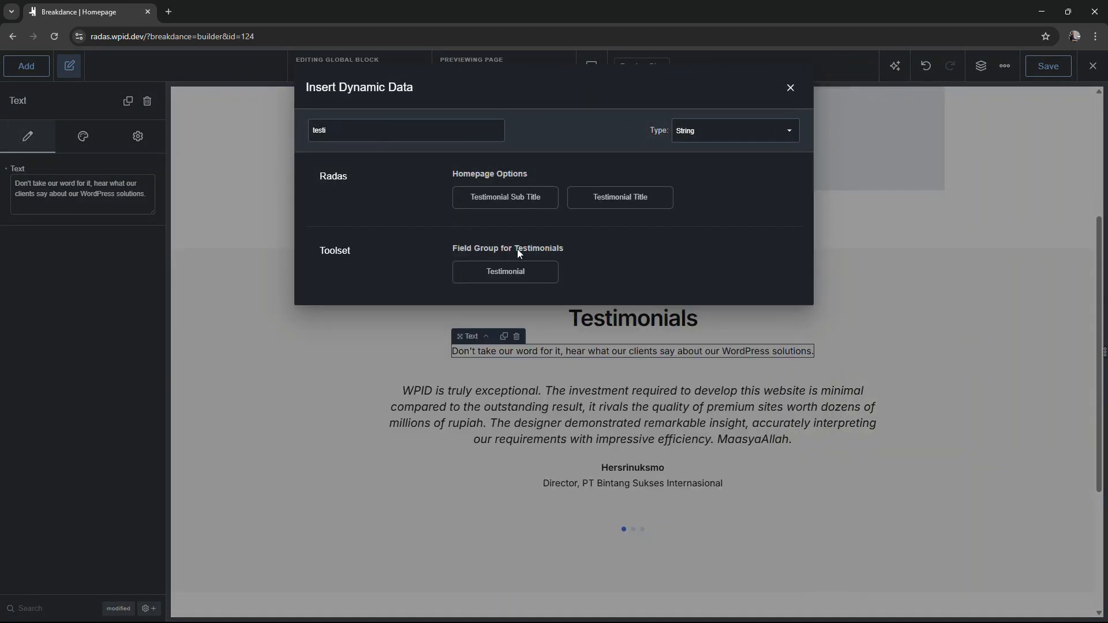
pyautogui.click(497, 198)
# Bind the "Ready to Transform Your WordPress Website?" heading's text to the Radas CTA Title dynamic field
pyautogui.scroll(-4, 660, 341)
pyautogui.click(648, 410)
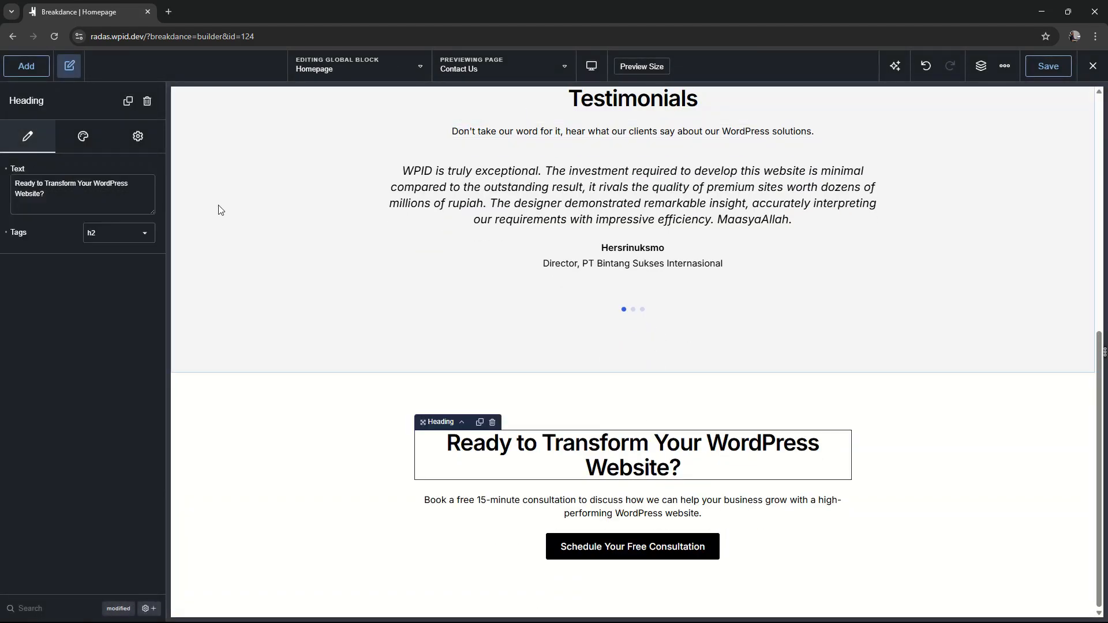
pyautogui.click(31, 169)
pyautogui.write('cta')
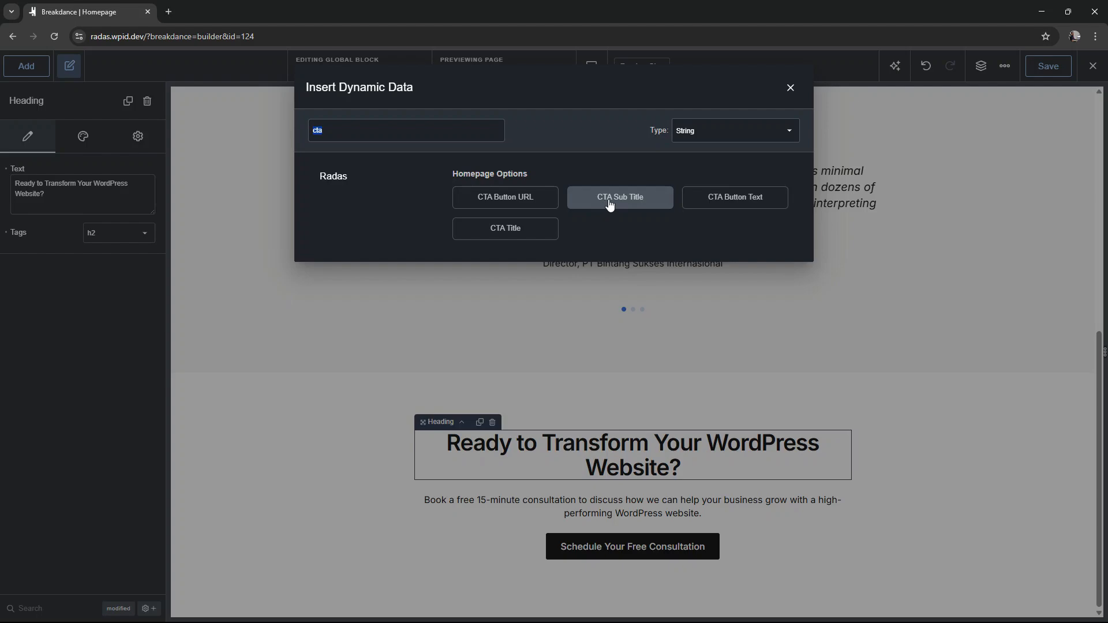
pyautogui.click(505, 228)
# Bind the consultation text below the call-to-action heading to the Radas CTA Sub Title dynamic field
pyautogui.click(624, 509)
pyautogui.click(30, 168)
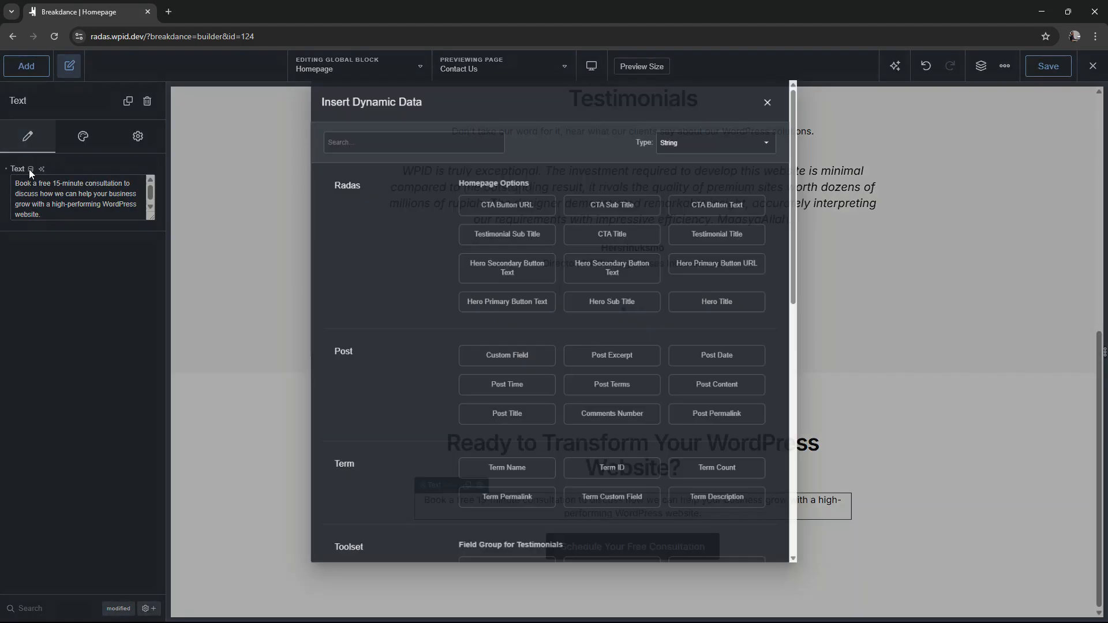
pyautogui.write('cta')
pyautogui.click(616, 197)
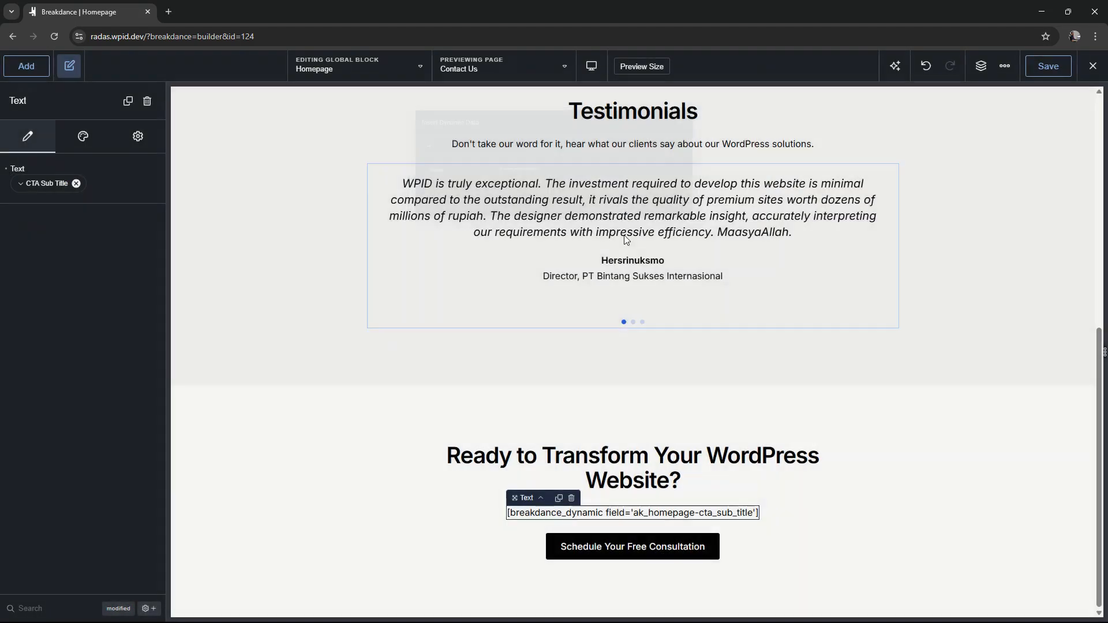
# Bind the Schedule Your Free Consultation button's text to the CTA Button Text dynamic field and its link to CTA Button URL
pyautogui.click(638, 551)
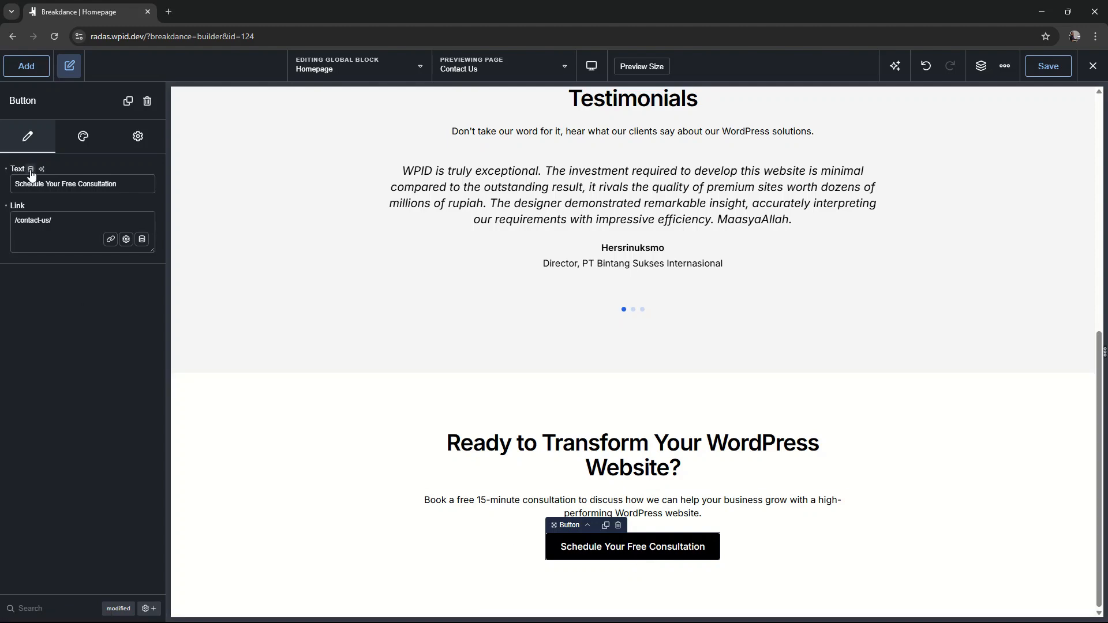
pyautogui.click(30, 169)
pyautogui.write('cta')
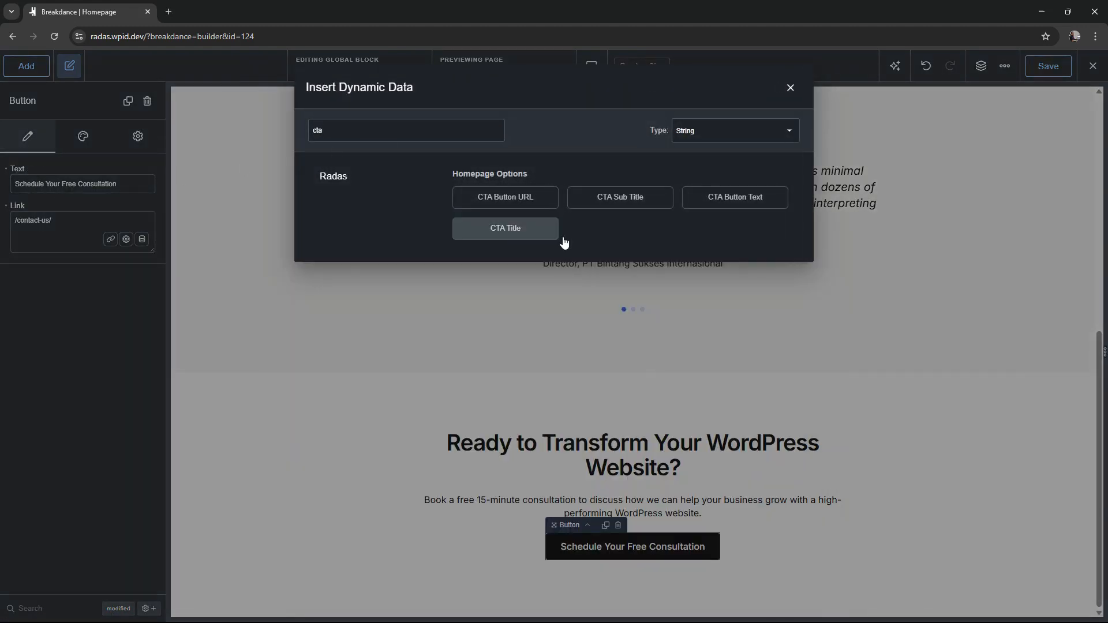
pyautogui.click(730, 204)
pyautogui.click(142, 239)
pyautogui.write('ct')
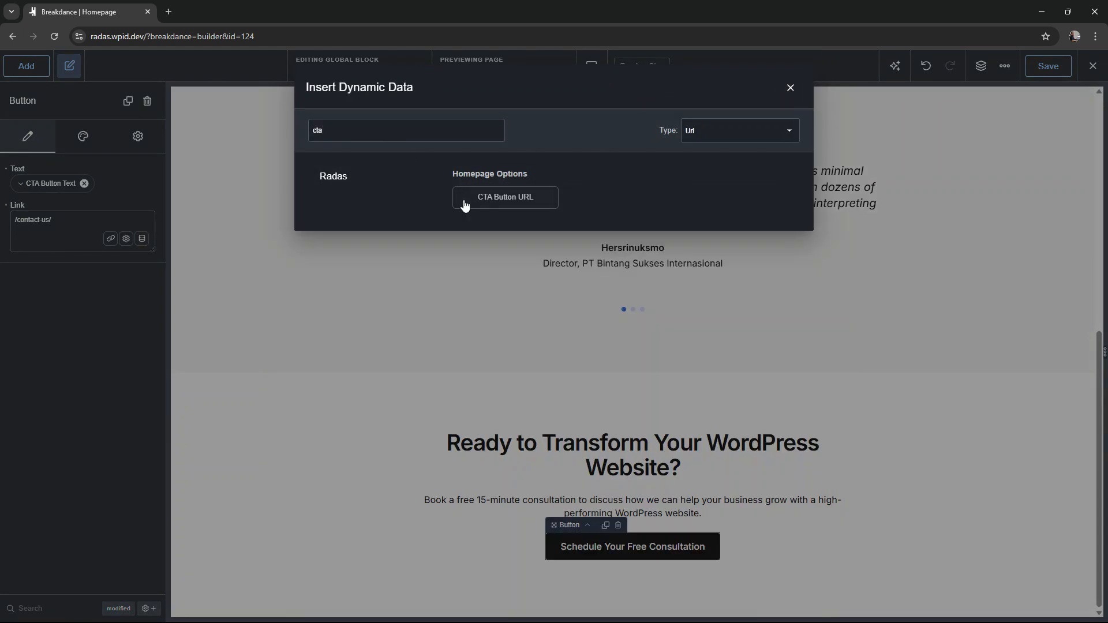
pyautogui.click(466, 205)
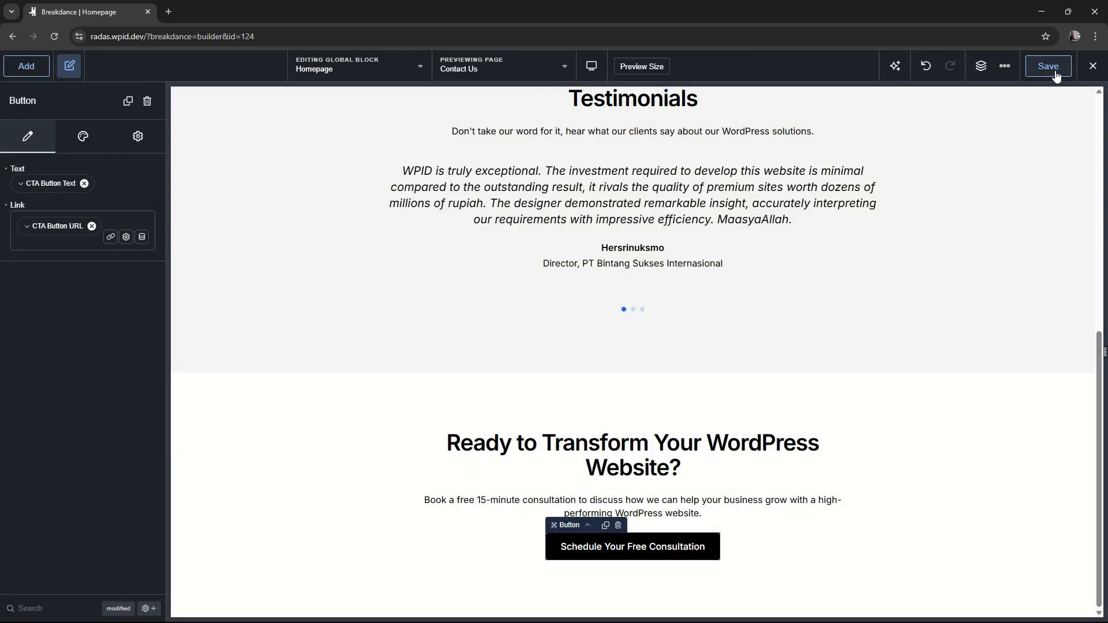
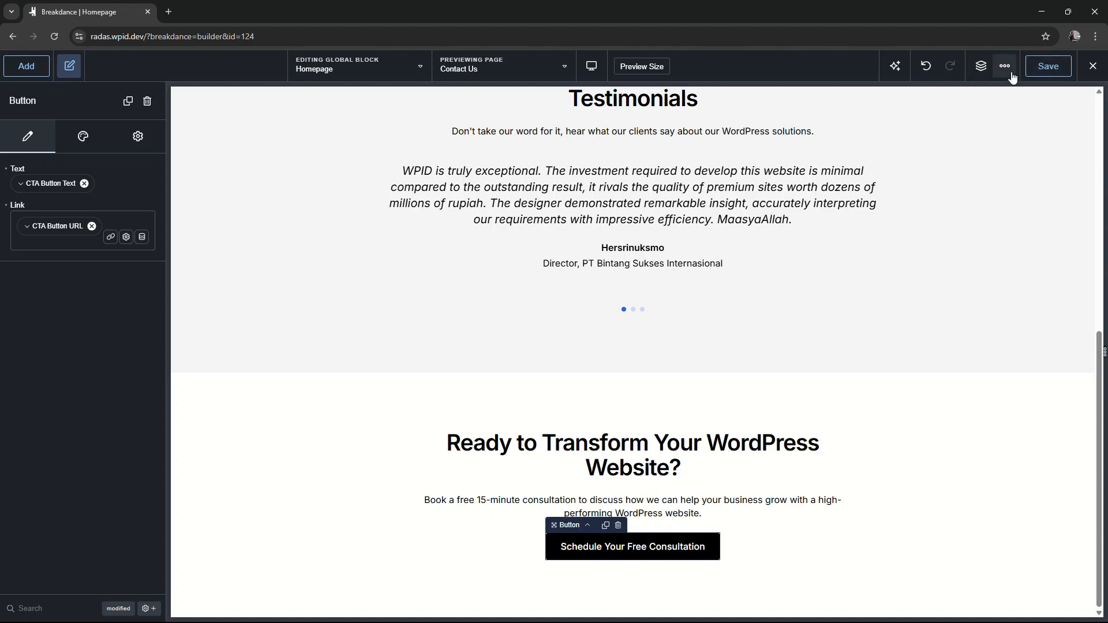
# Close the builder window and open WPML's Translation Management in the maximized WordPress admin window
pyautogui.click(1096, 11)
pyautogui.doubleClick(895, 19)
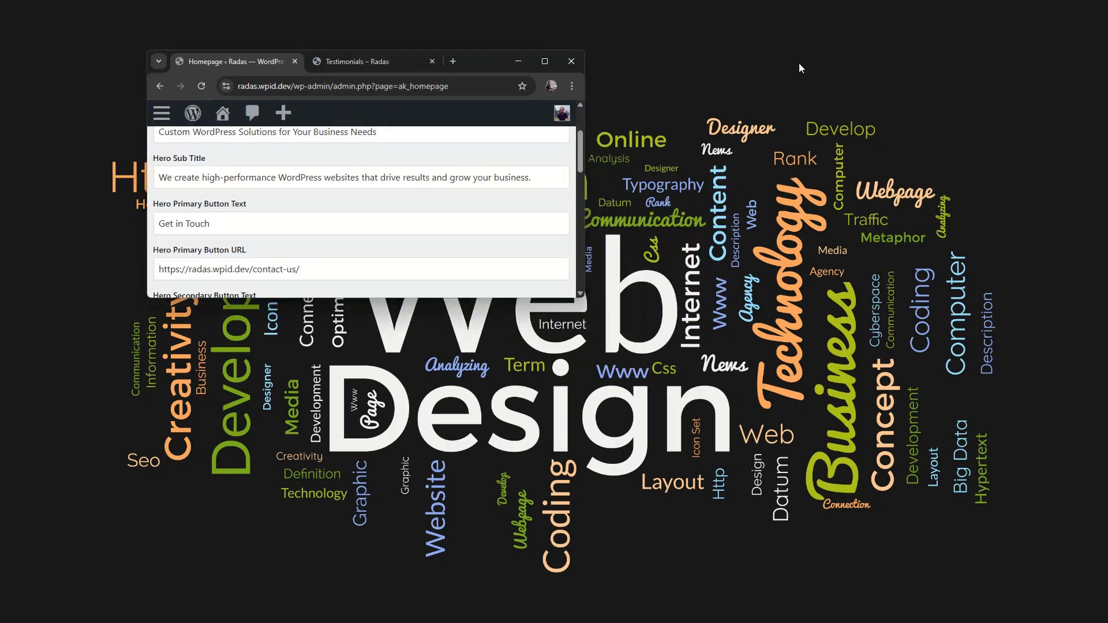
pyautogui.click(545, 61)
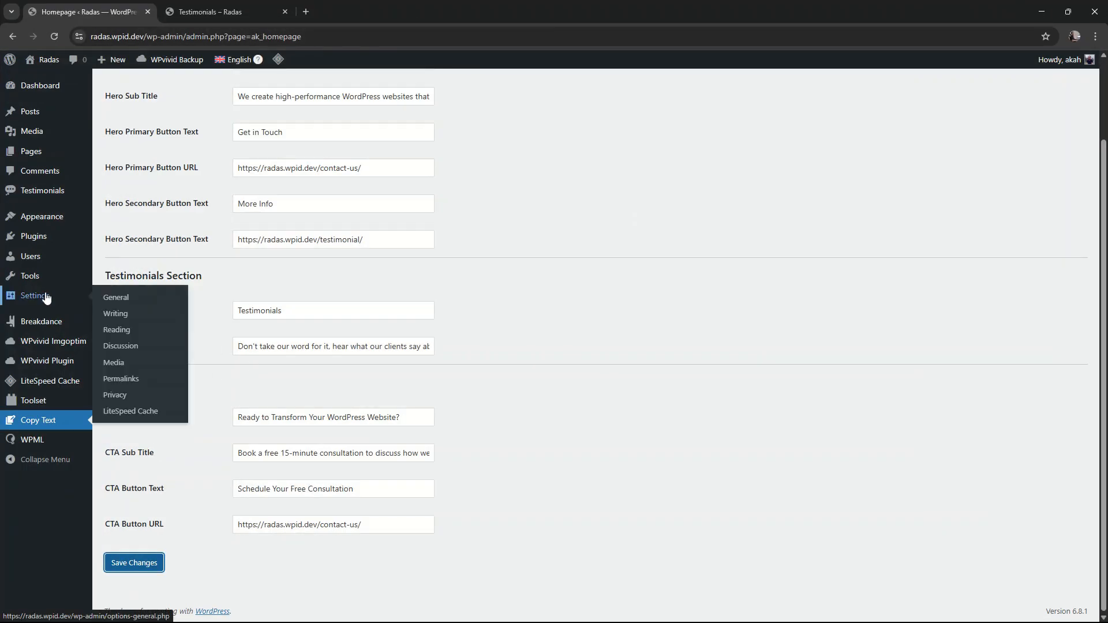
pyautogui.moveTo(42, 446)
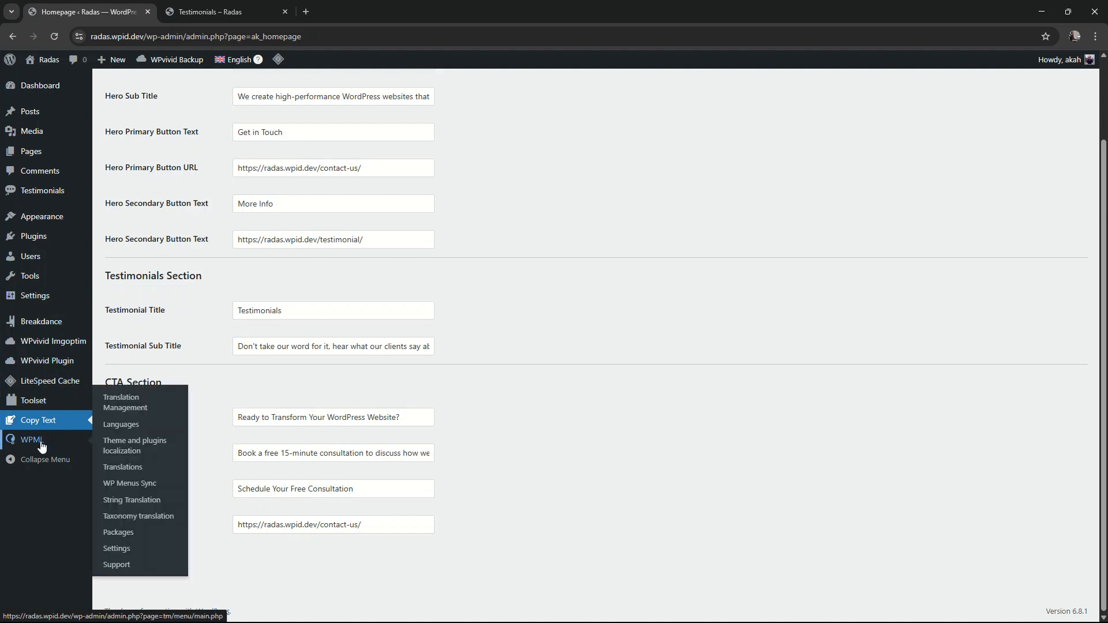
pyautogui.click(120, 404)
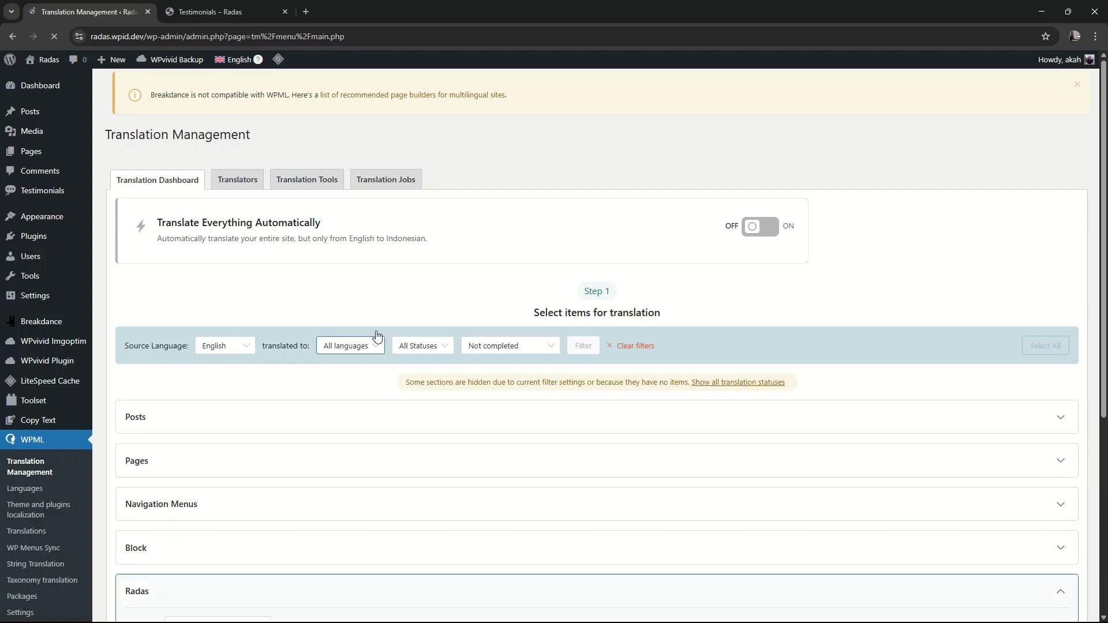
# Send the Radas item Homepage Options for English to Indonesian translation using the Translate myself method
pyautogui.scroll(-3, 413, 323)
pyautogui.scroll(1, 415, 314)
pyautogui.scroll(-3, 416, 314)
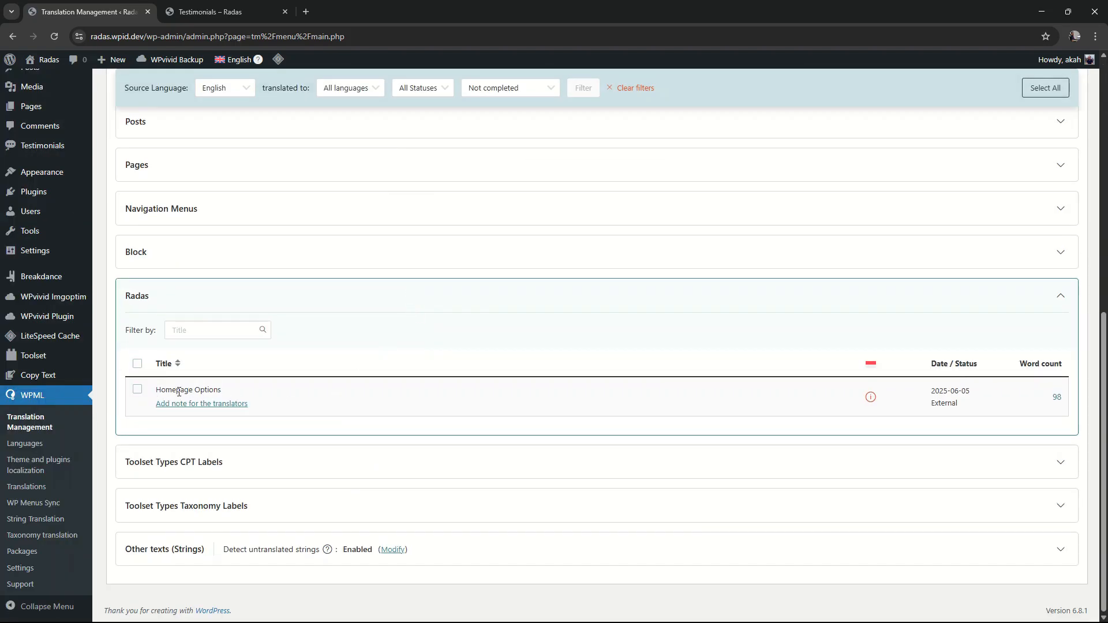
pyautogui.click(134, 393)
pyautogui.scroll(-6, 433, 381)
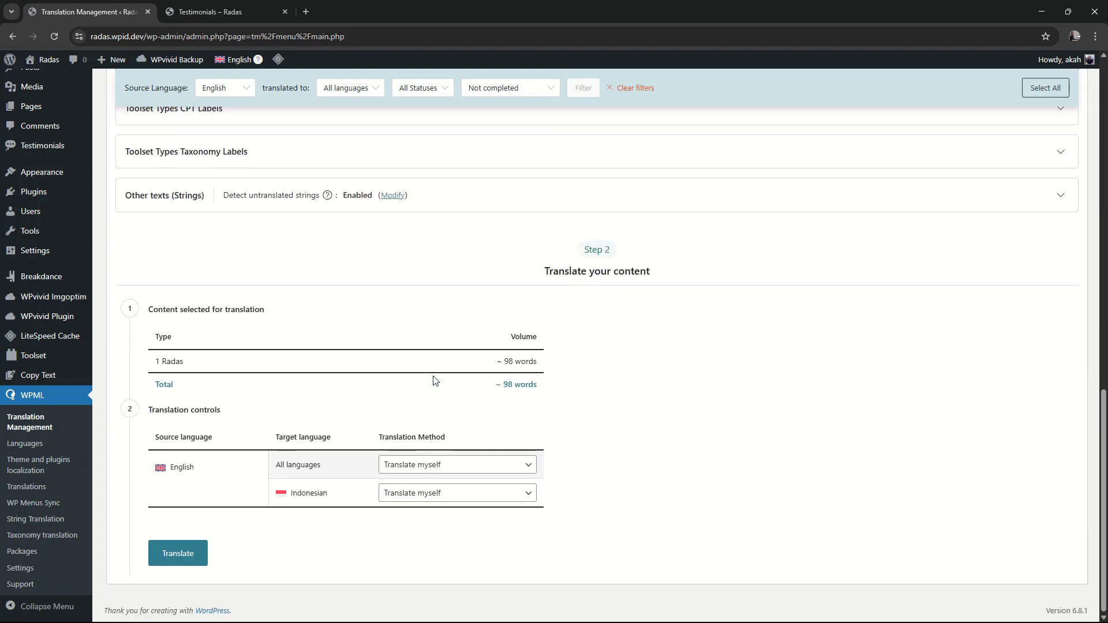
pyautogui.click(190, 554)
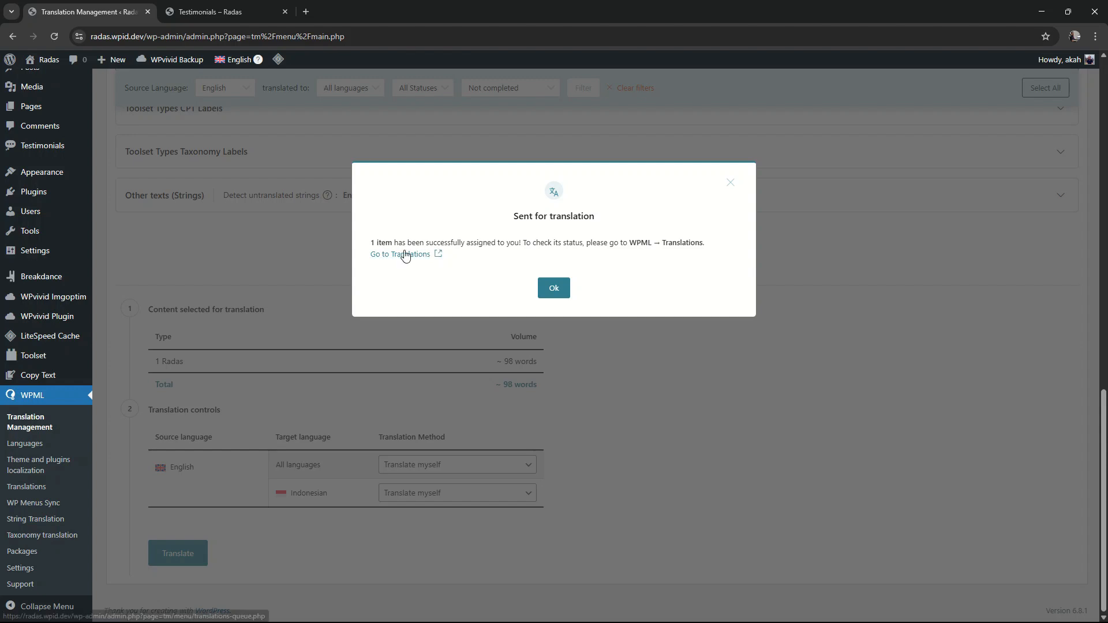
# Open Homepage Options from the translations queue and complete its Indonesian translation
pyautogui.click(404, 253)
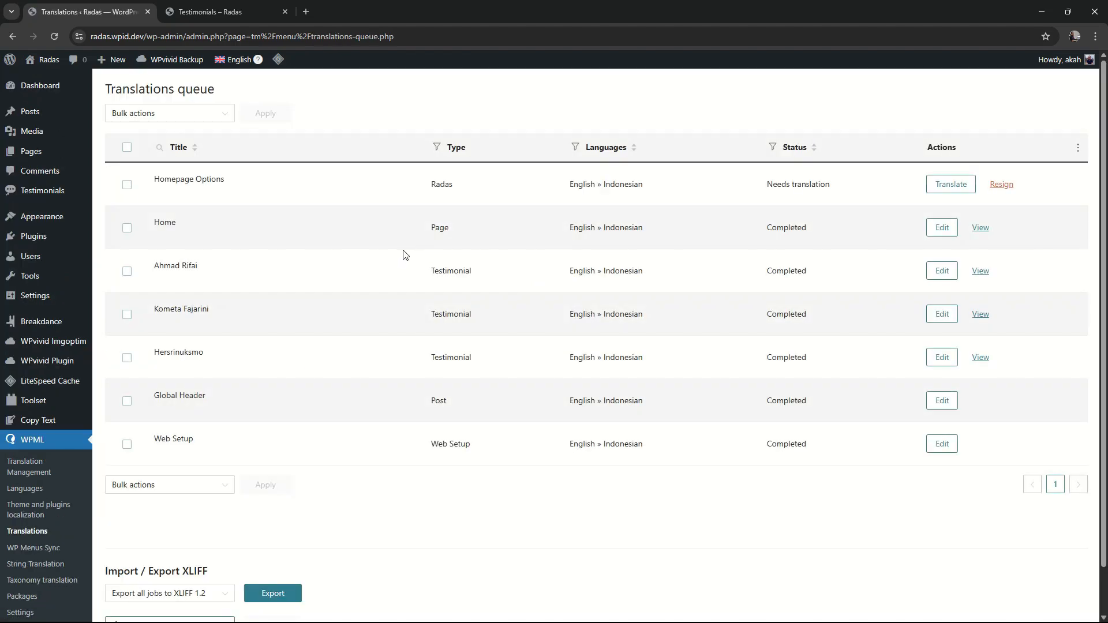
pyautogui.click(950, 184)
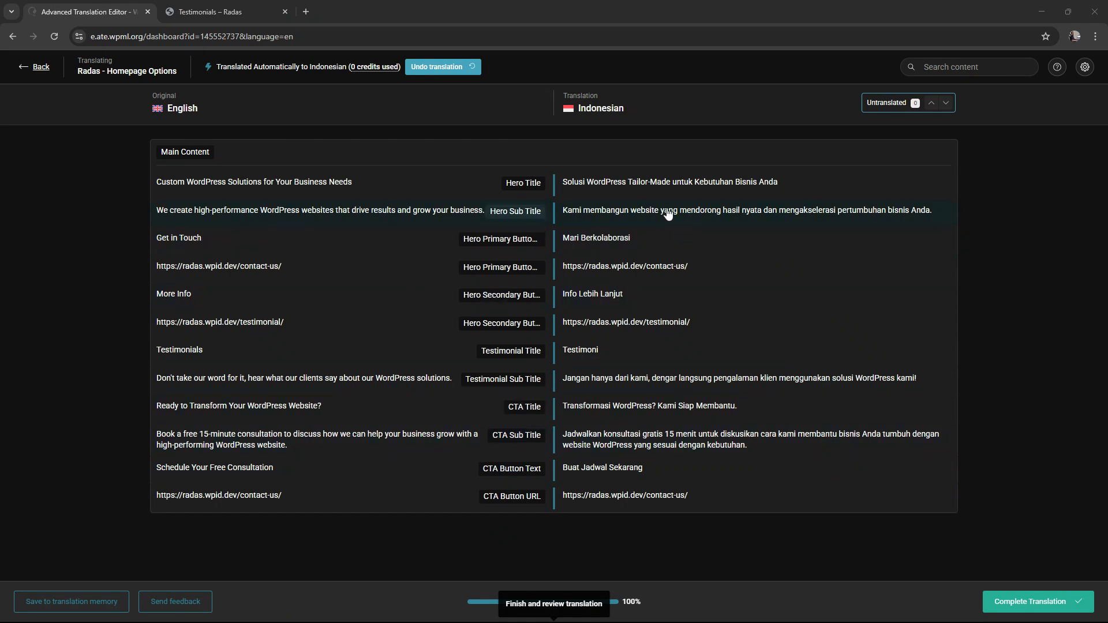
pyautogui.click(1031, 602)
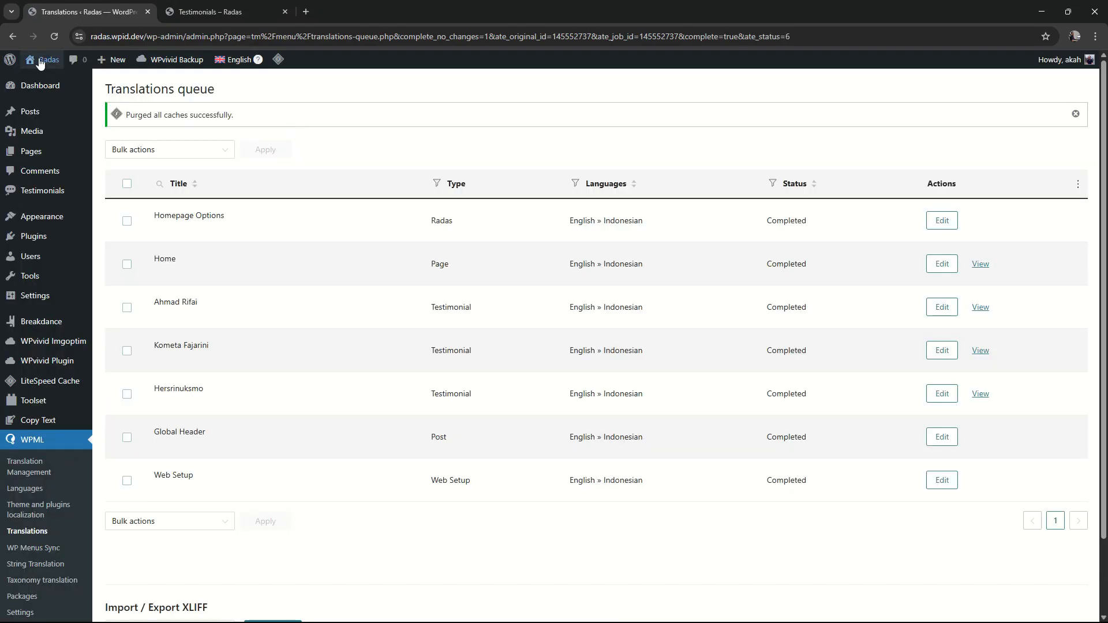
# Review the live homepage's hero, testimonials and CTA sections in English and in Indonesian
pyautogui.click(193, 12)
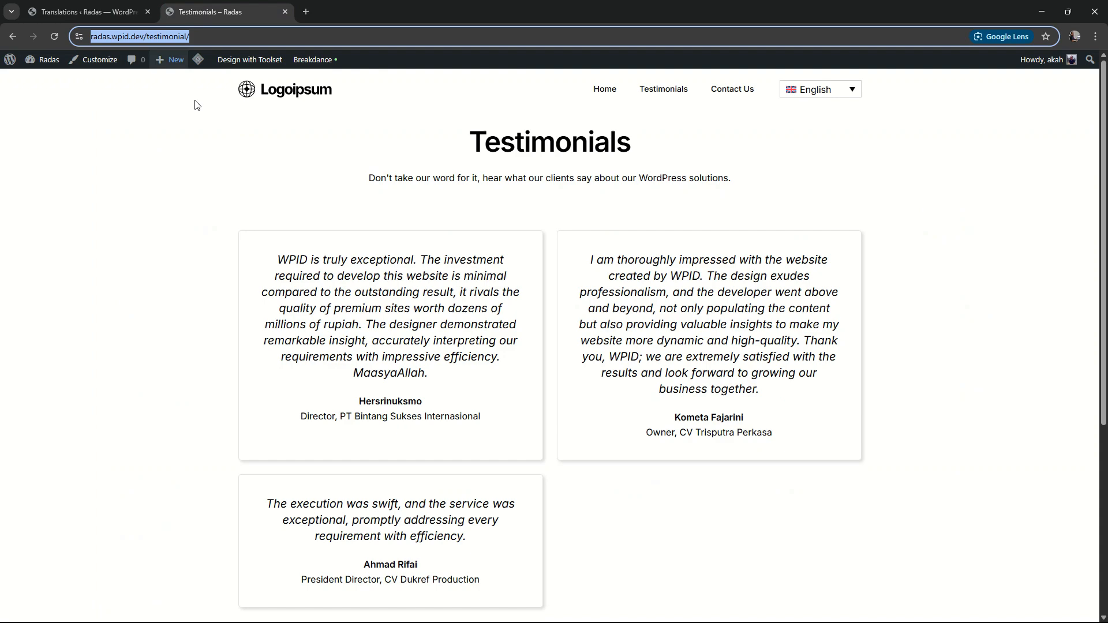
pyautogui.click(293, 94)
pyautogui.scroll(-5, 423, 197)
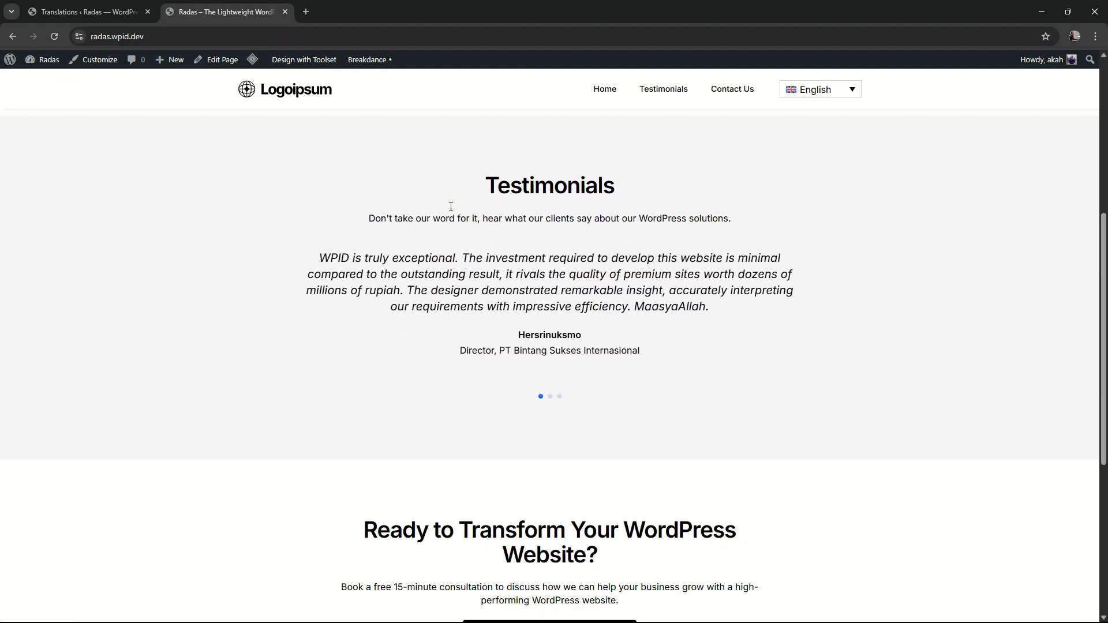
pyautogui.scroll(5, 450, 210)
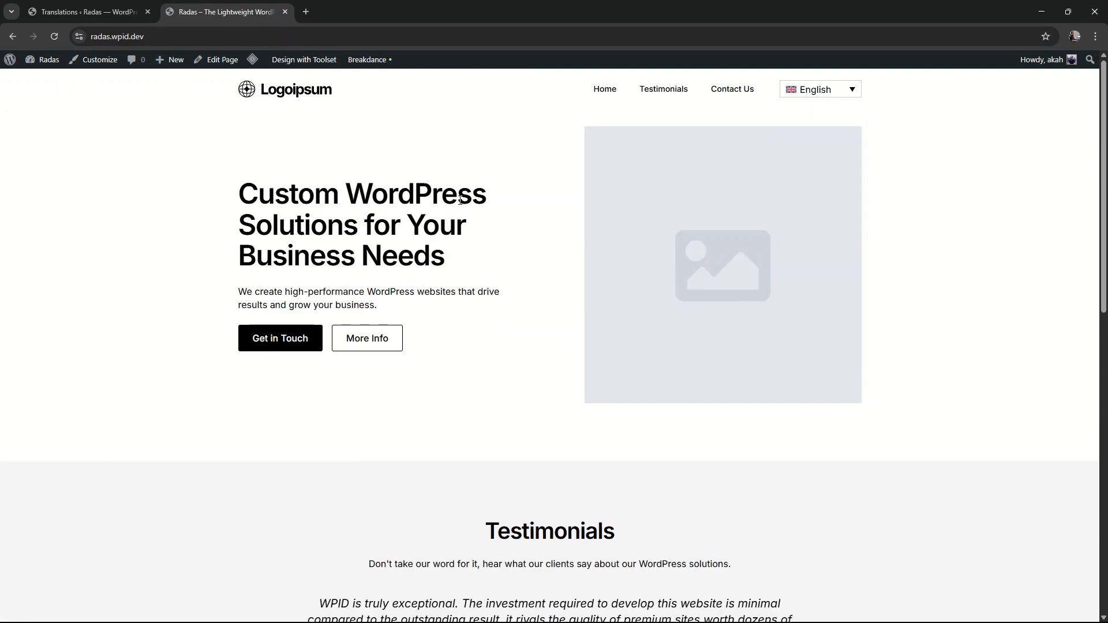
pyautogui.click(821, 90)
pyautogui.click(817, 106)
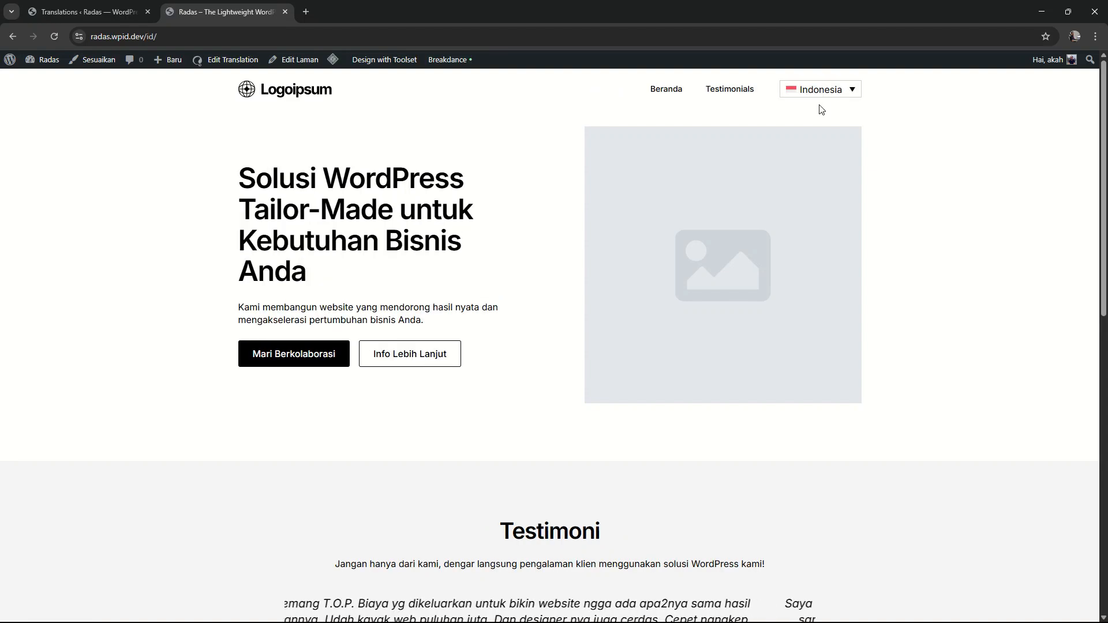
pyautogui.scroll(-5, 491, 214)
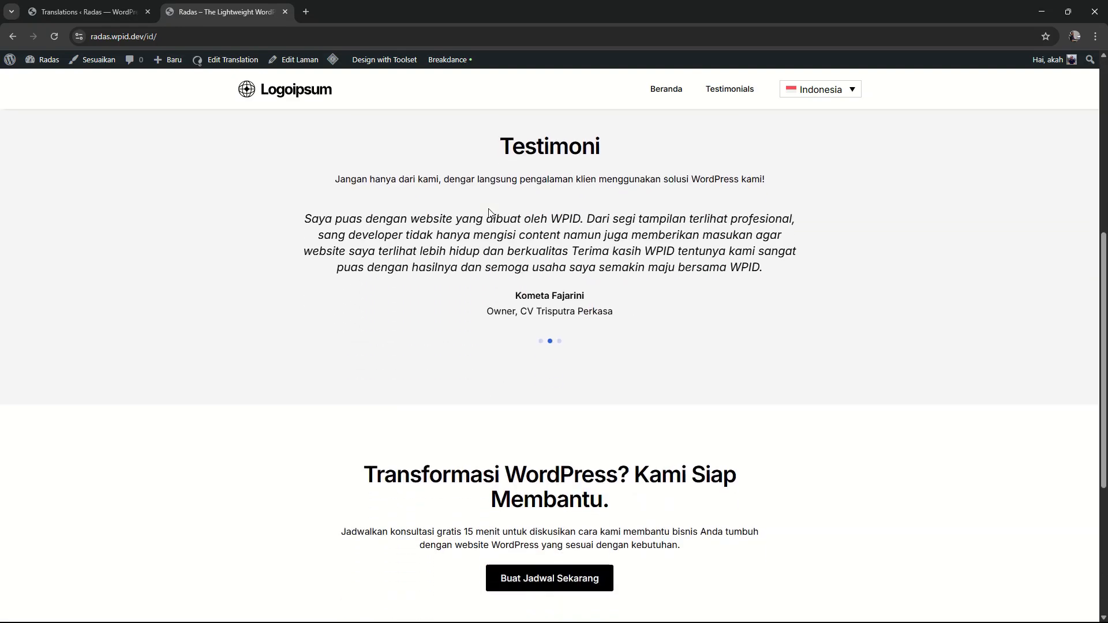
pyautogui.scroll(5, 490, 214)
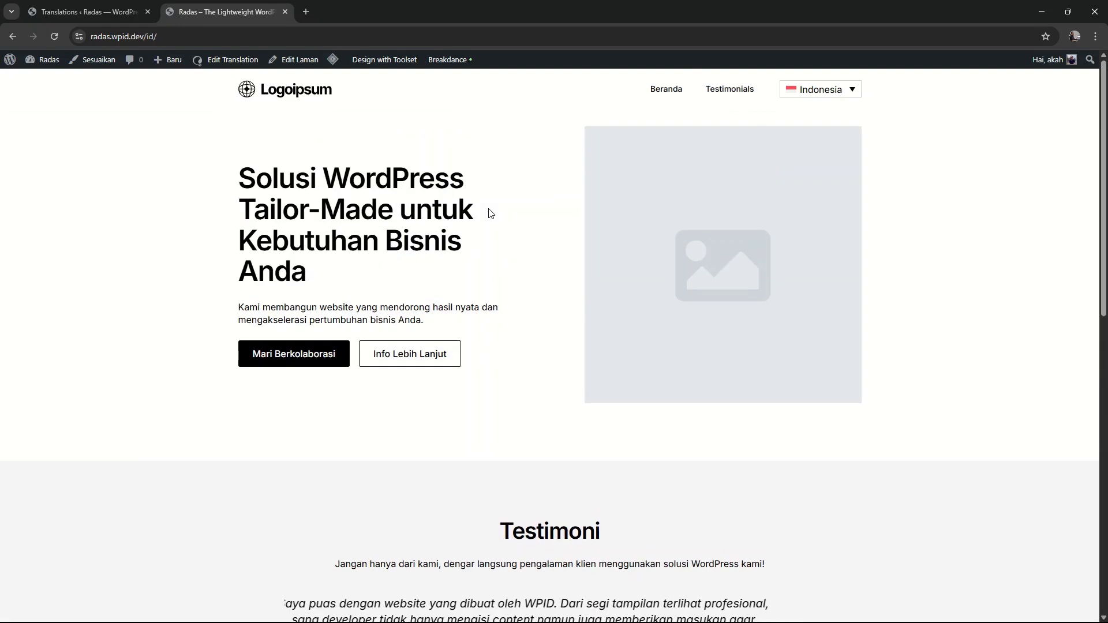
pyautogui.scroll(-10, 491, 214)
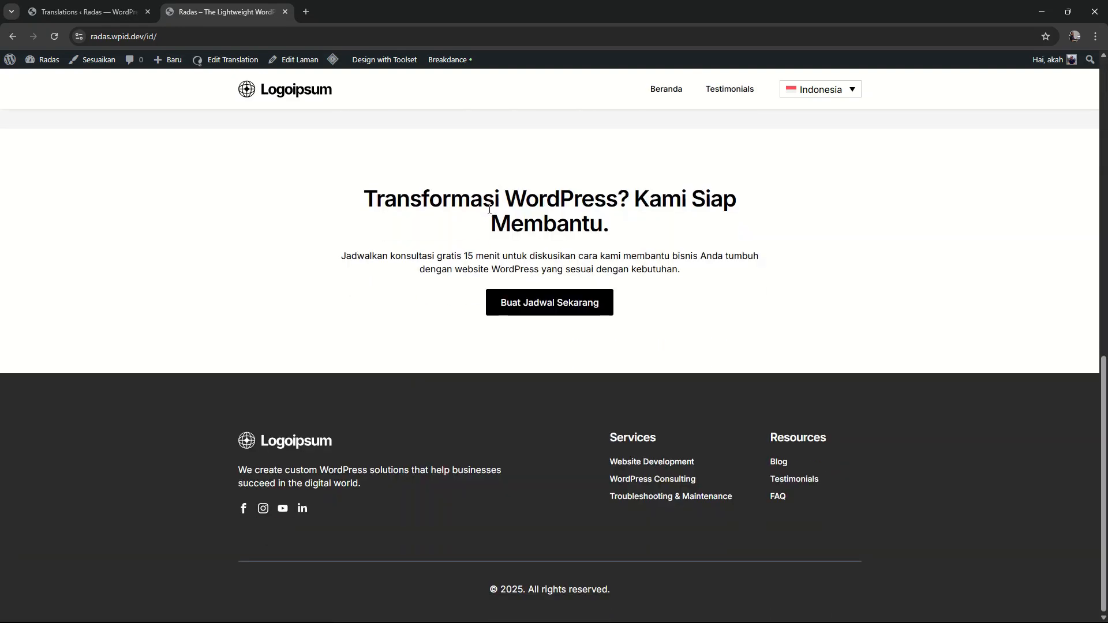
pyautogui.scroll(10, 490, 209)
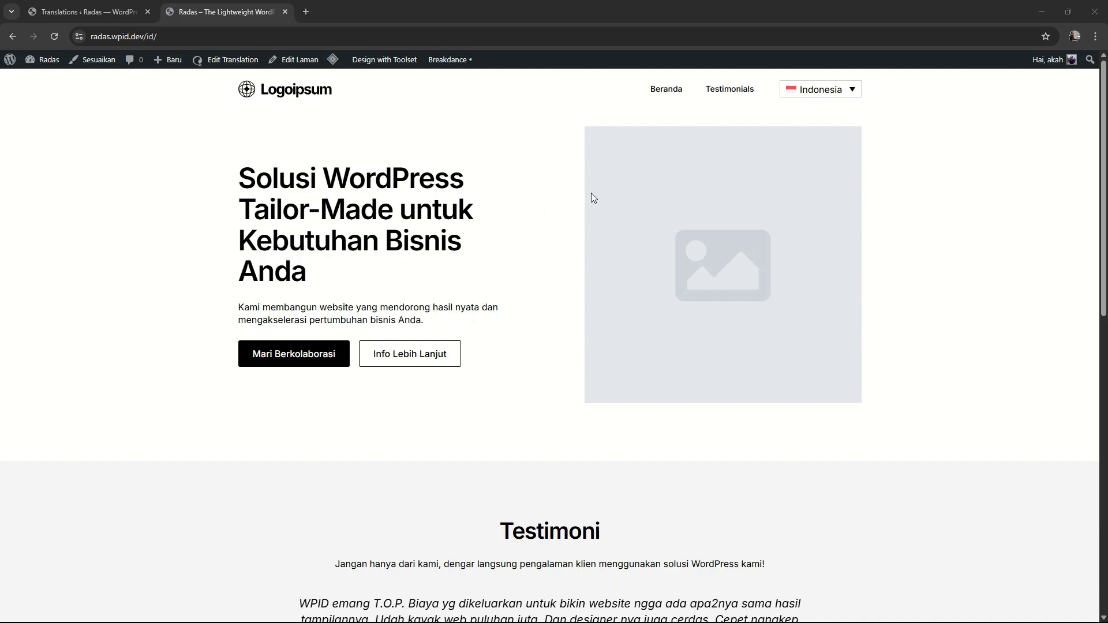
# Go to the Testimonials page, open its 'Testimonial - Archive' template in Breakdance and select the page heading
pyautogui.click(735, 92)
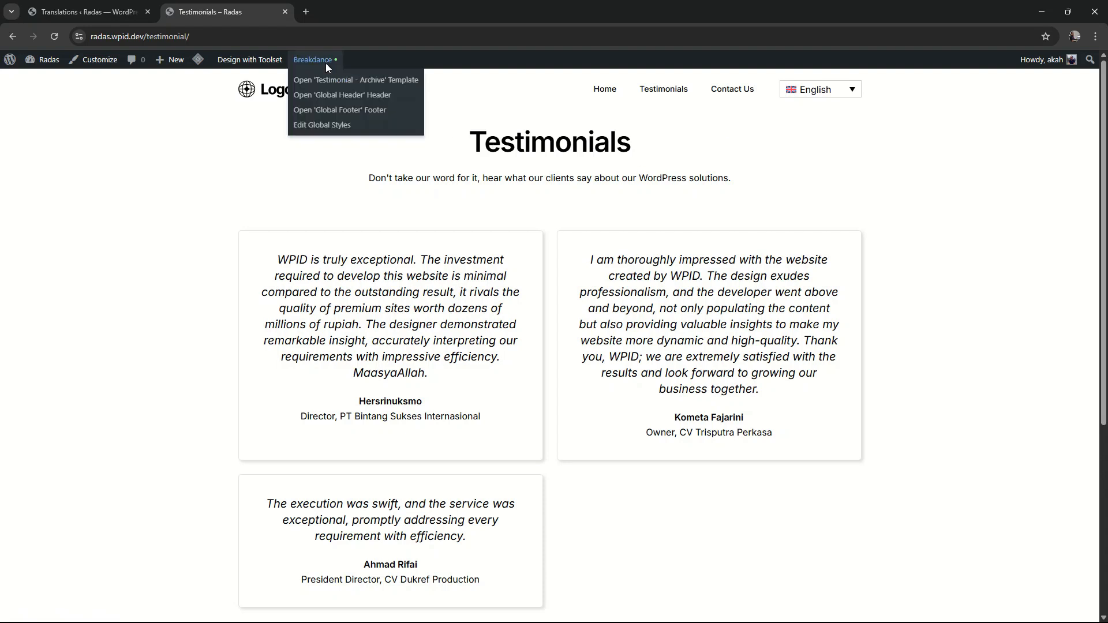
pyautogui.click(330, 79)
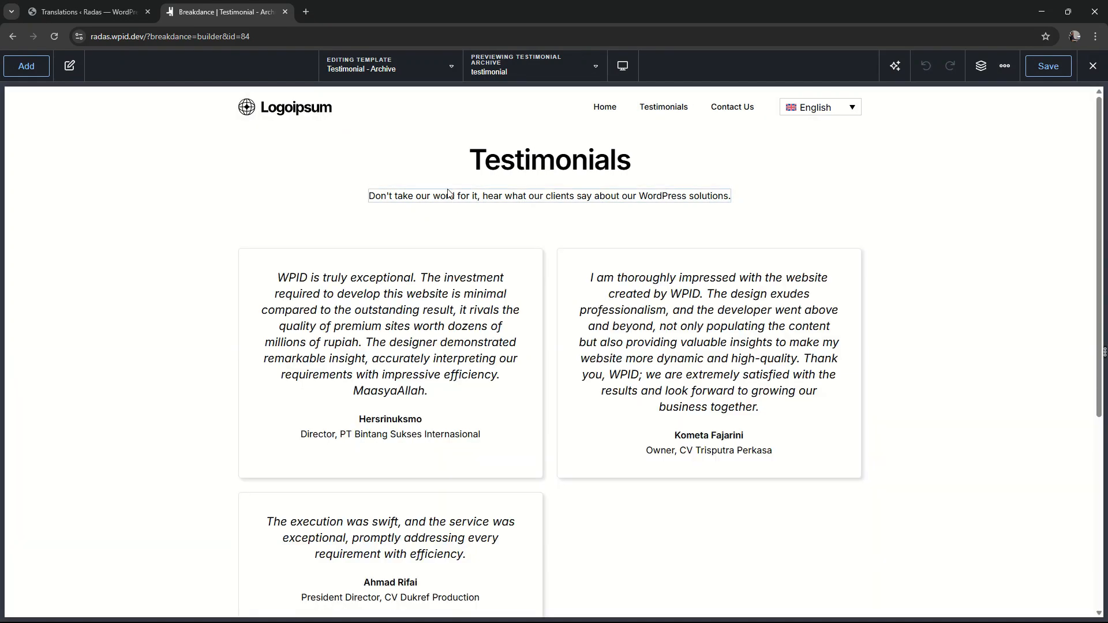
pyautogui.click(516, 163)
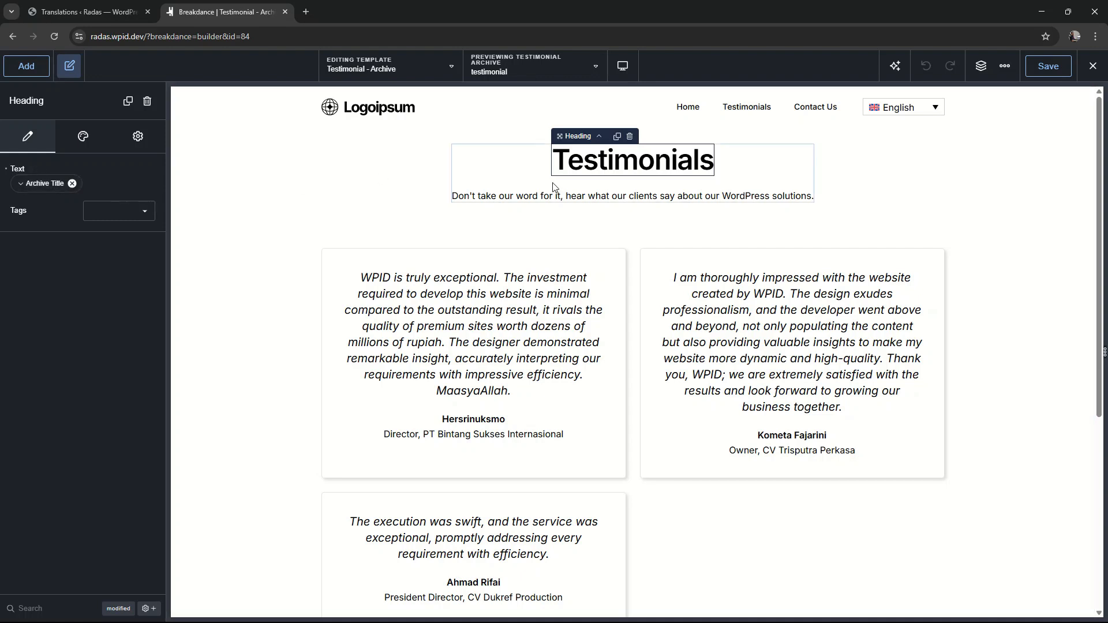
# Bind the text below the Testimonials heading to the Testimonial Sub Title dynamic field, save the template and exit to the live page
pyautogui.click(564, 197)
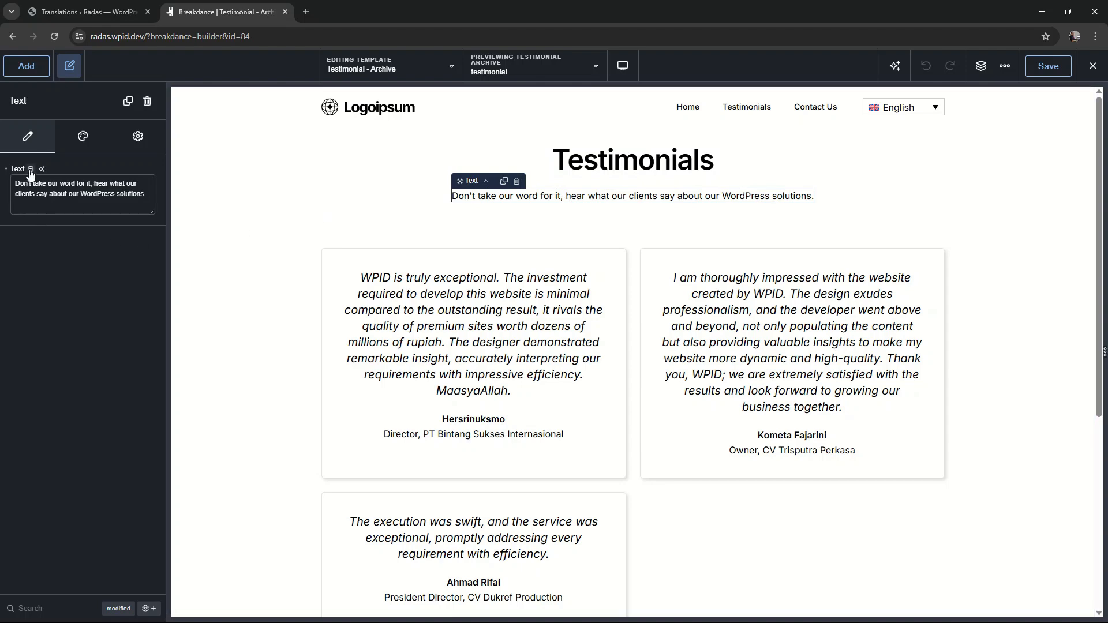
pyautogui.click(31, 170)
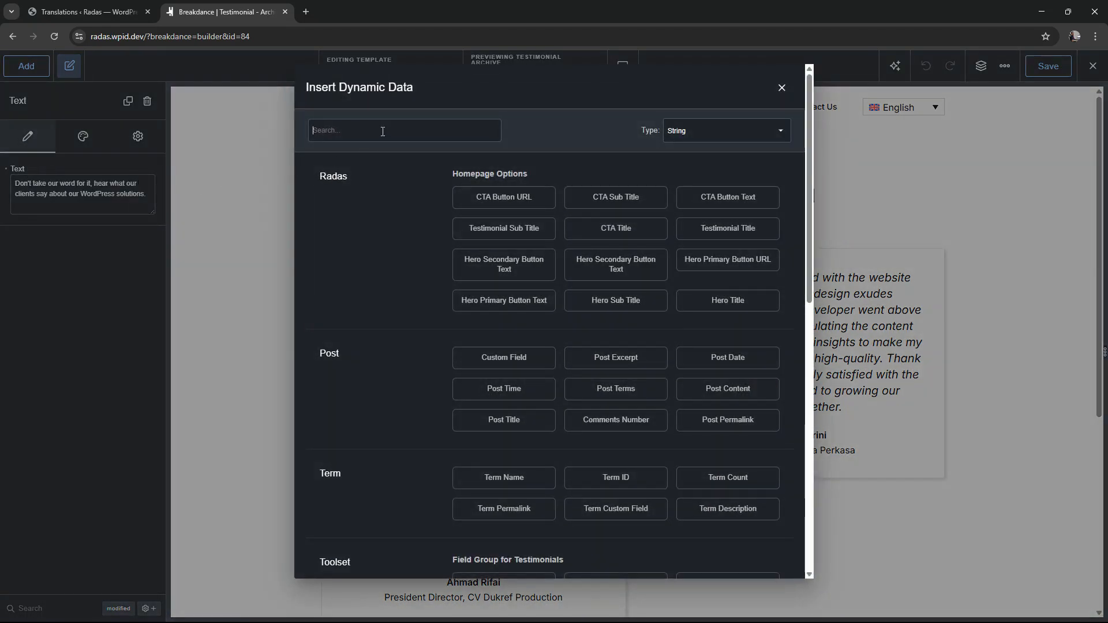
pyautogui.write('tes')
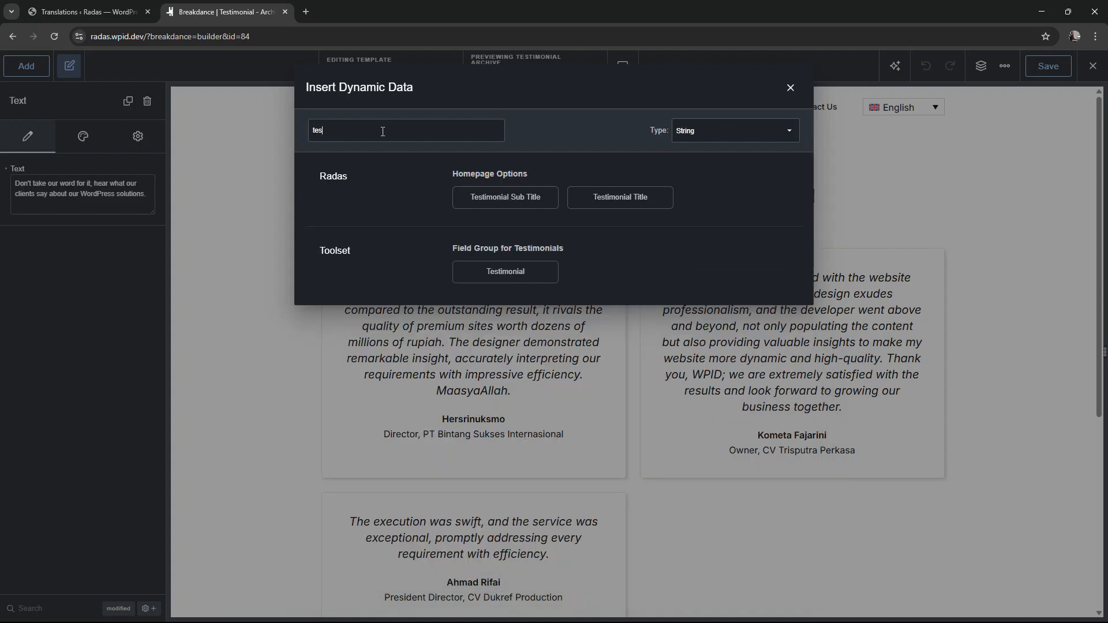
pyautogui.click(527, 208)
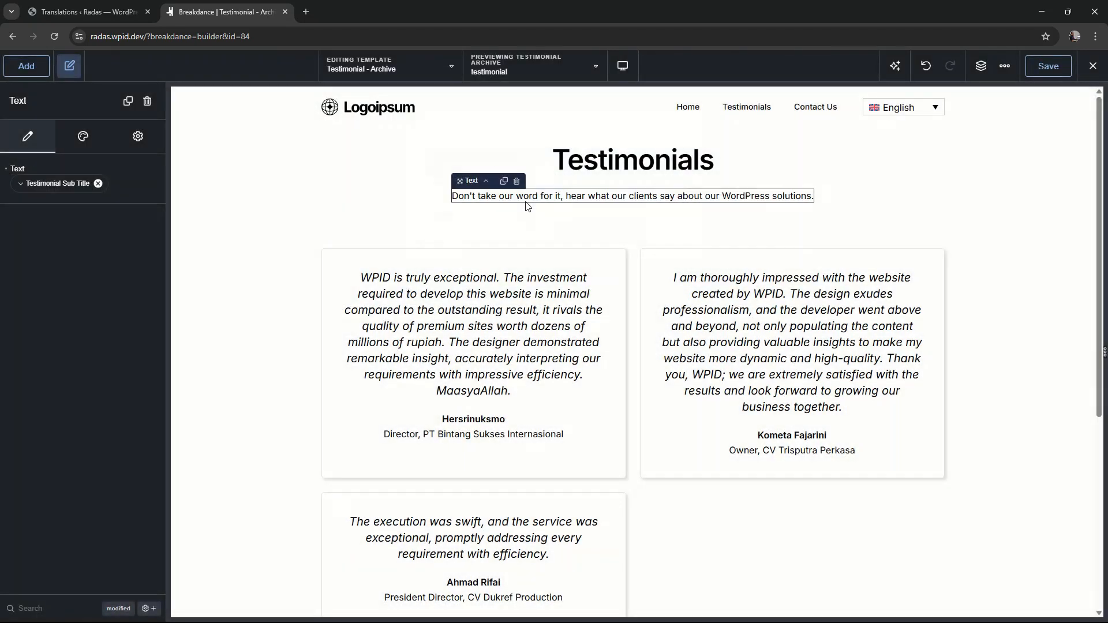
pyautogui.click(1050, 67)
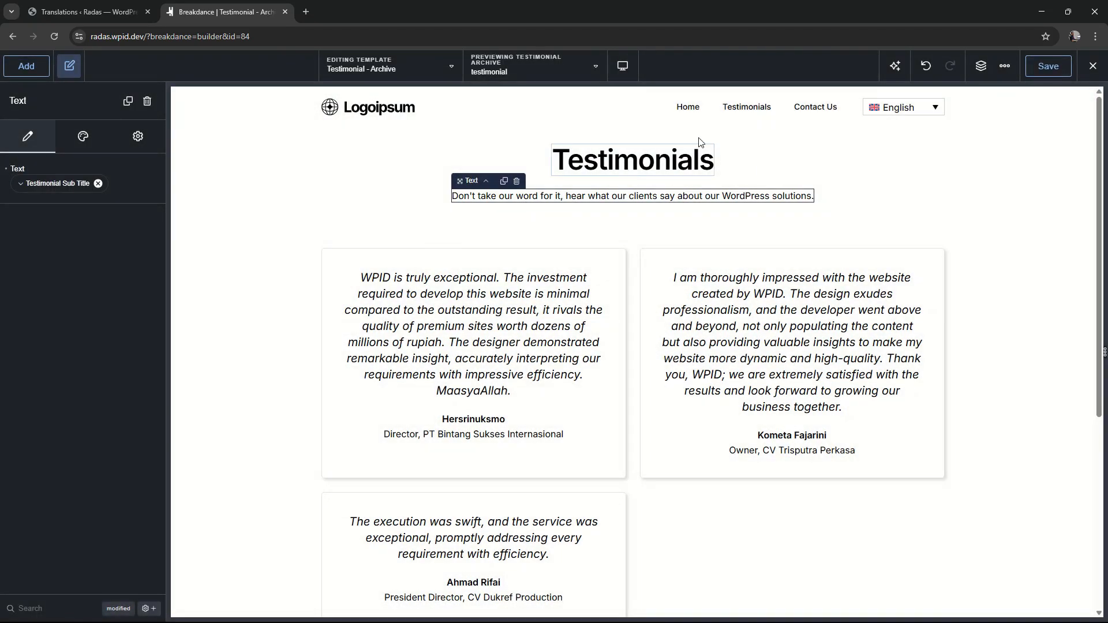
pyautogui.click(1093, 69)
pyautogui.click(1067, 91)
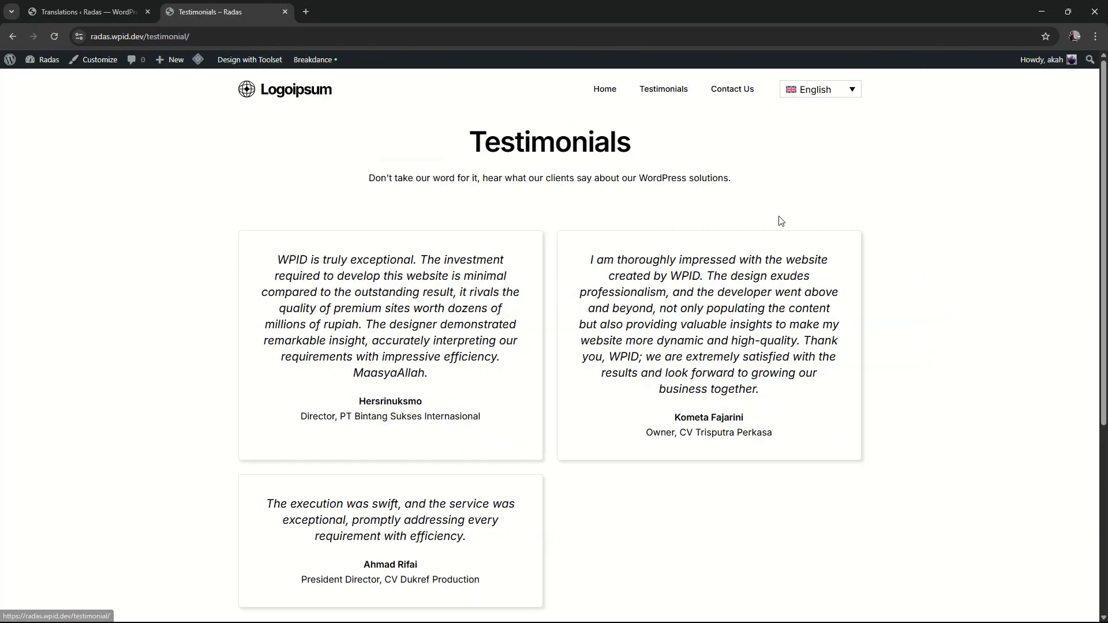
# Check the subtitle on the Indonesian version of the Testimonials page and return to the English version
pyautogui.click(825, 86)
pyautogui.click(822, 107)
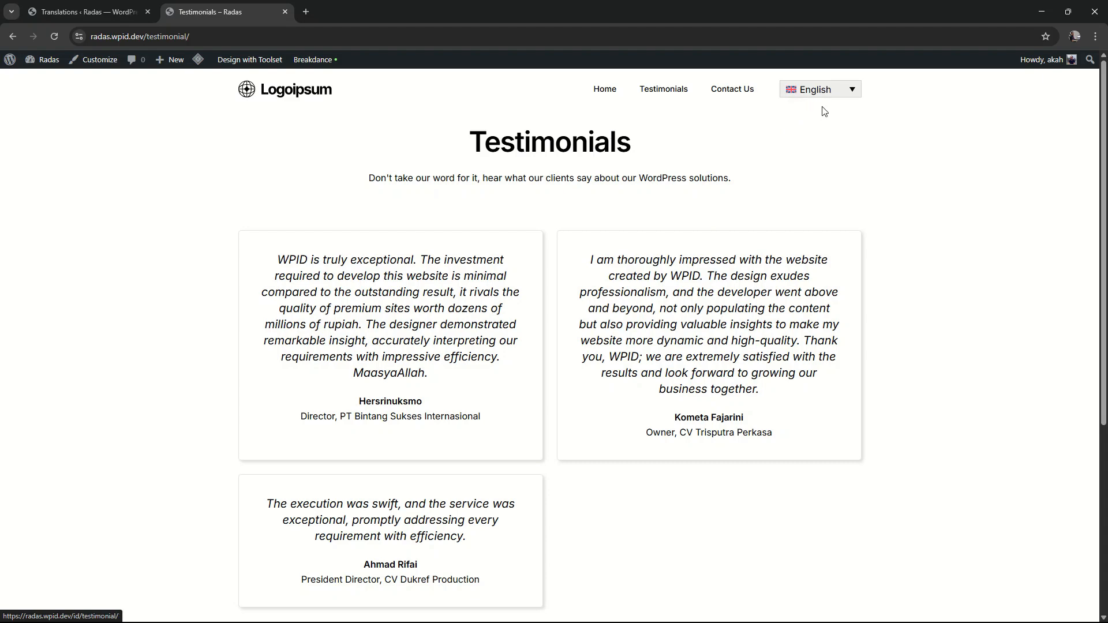
pyautogui.moveTo(357, 179); pyautogui.dragTo(675, 179)
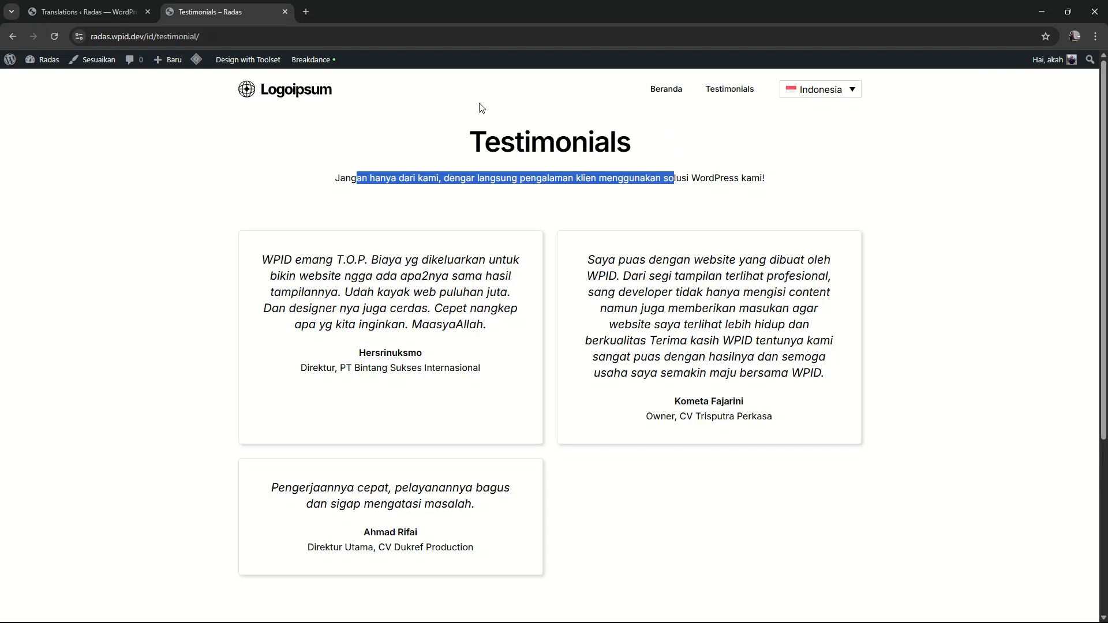
pyautogui.click(825, 89)
pyautogui.click(824, 107)
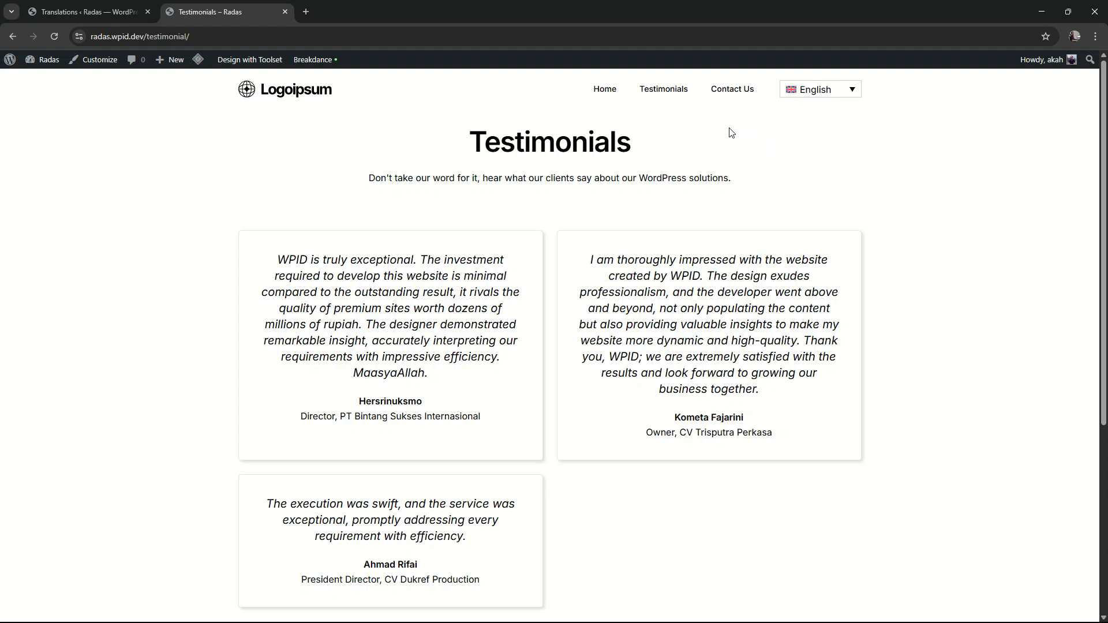
# Go to the Contact Us page and open it in the Breakdance builder
pyautogui.click(735, 91)
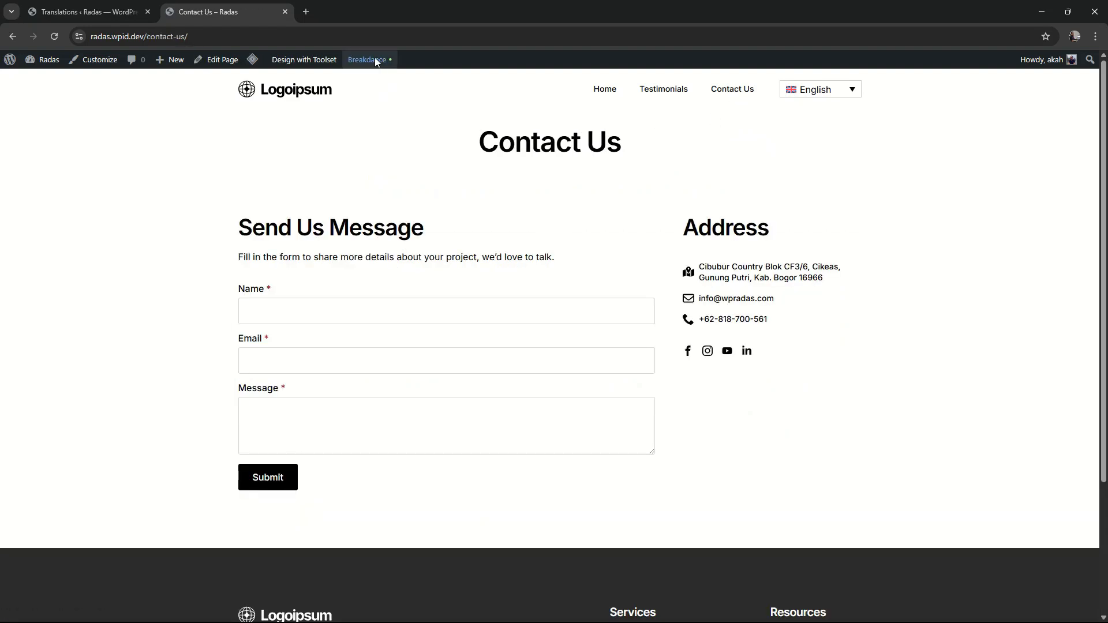
pyautogui.moveTo(375, 57)
pyautogui.click(375, 82)
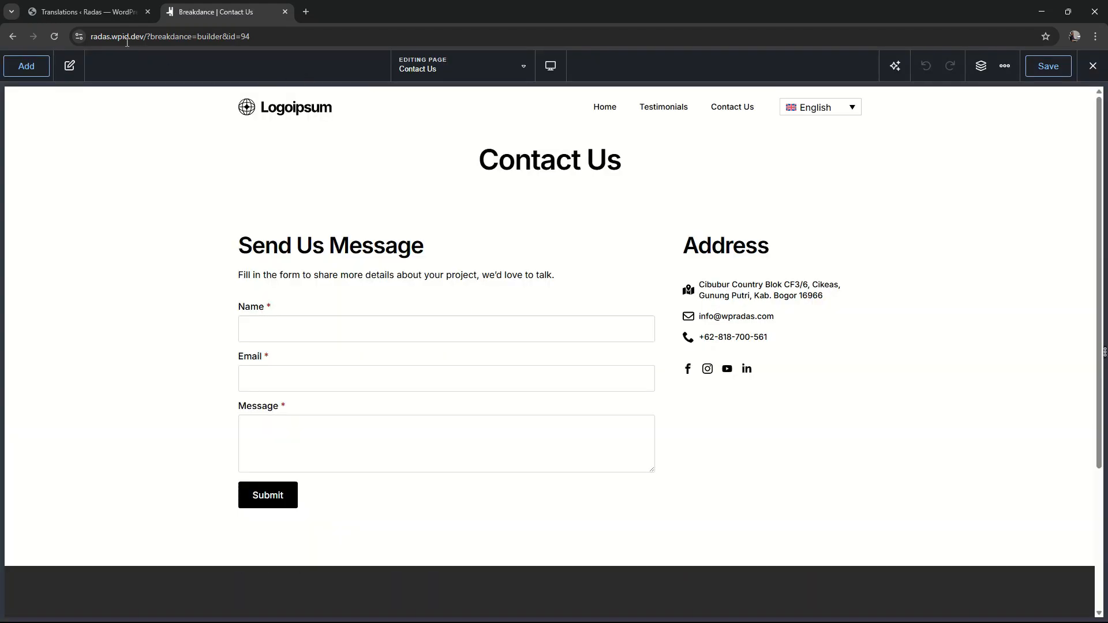
# Start a new Radas options page in a separate WordPress admin window placed side by side with the Contact Us builder
pyautogui.moveTo(110, 14); pyautogui.dragTo(379, 142)
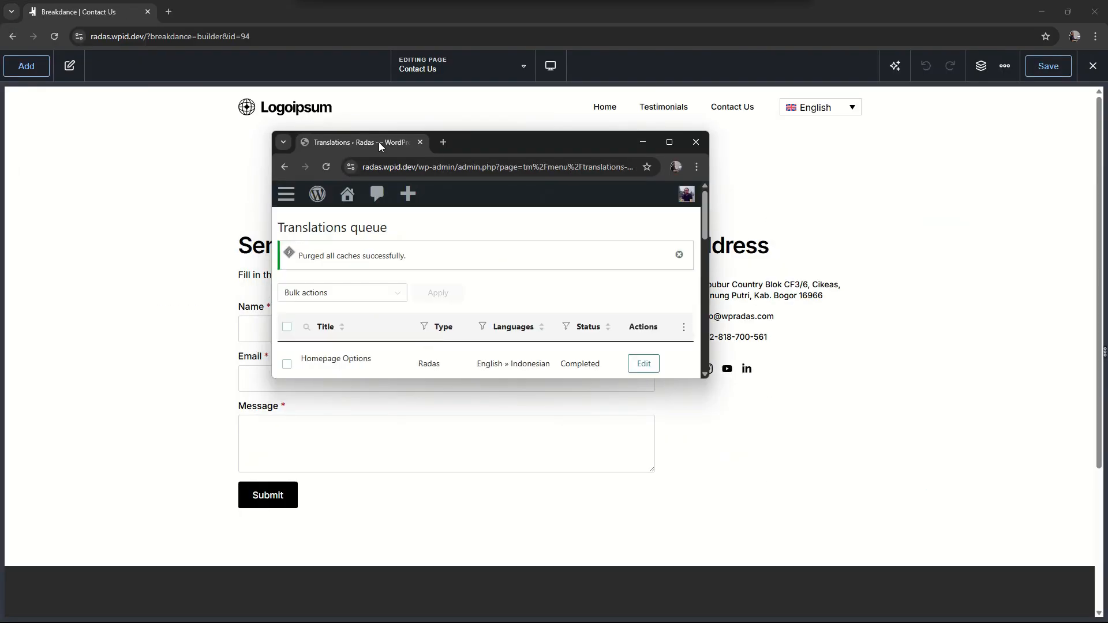
pyautogui.doubleClick(540, 141)
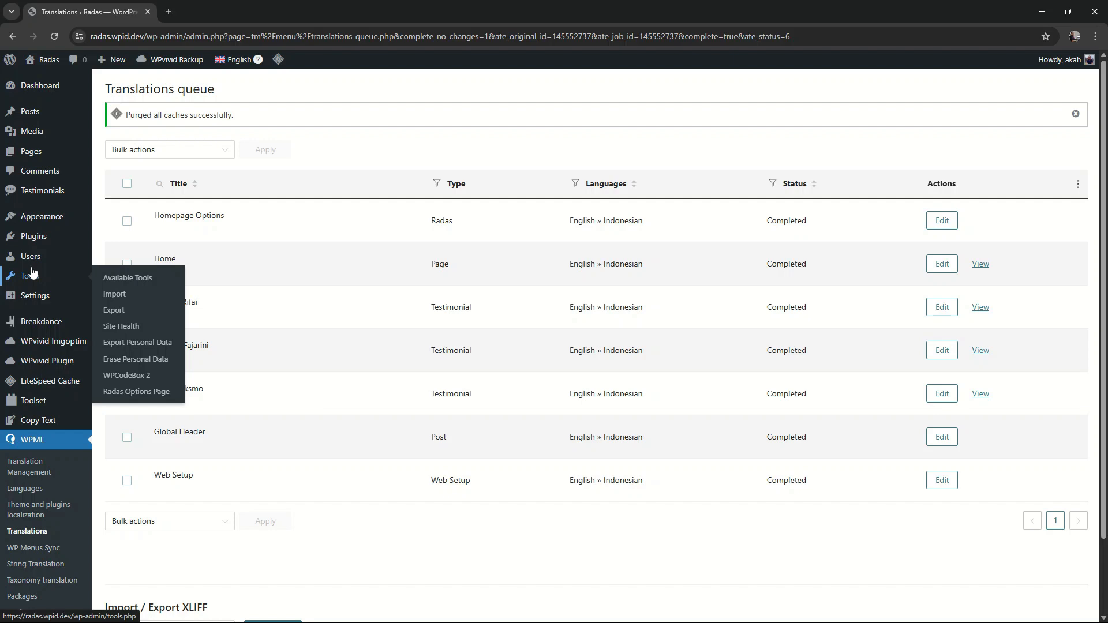
pyautogui.click(148, 390)
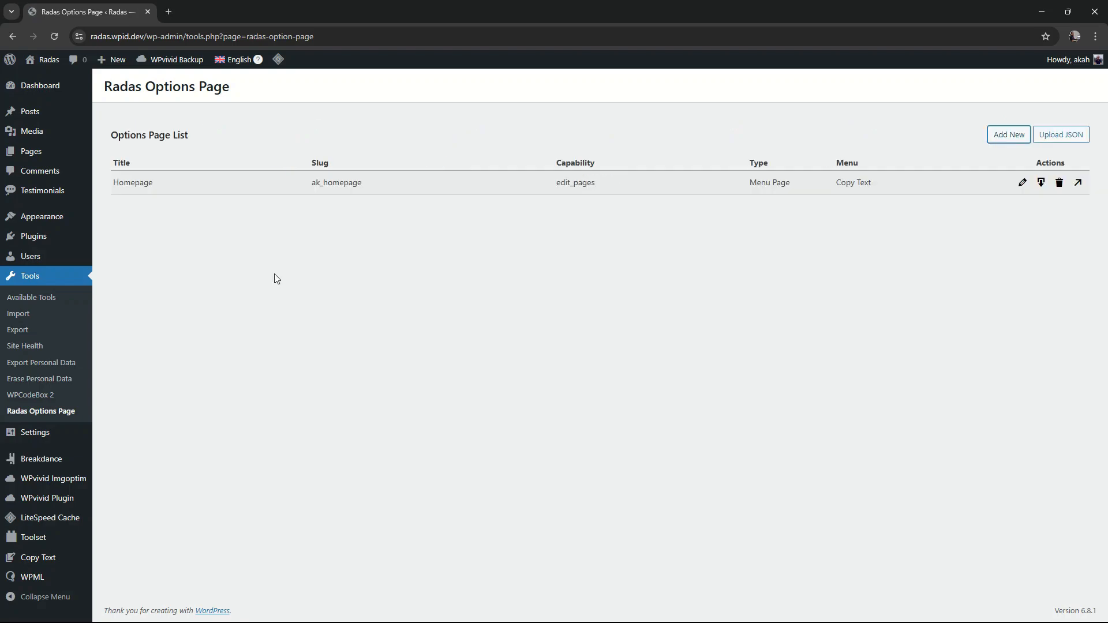
pyautogui.click(1010, 141)
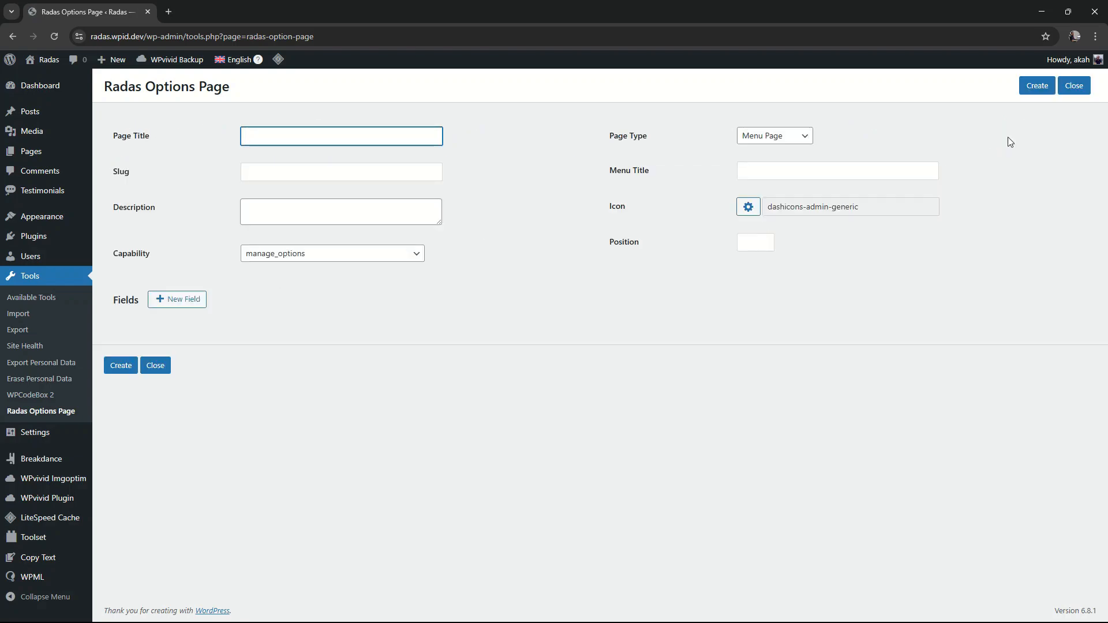
pyautogui.press('super+Right')
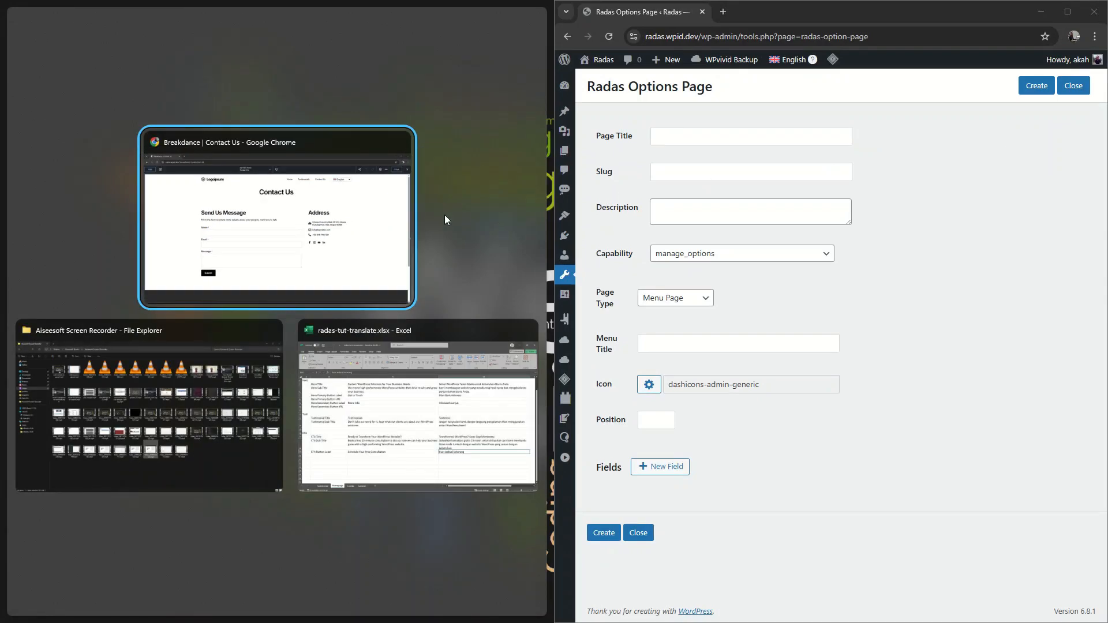
pyautogui.click(331, 216)
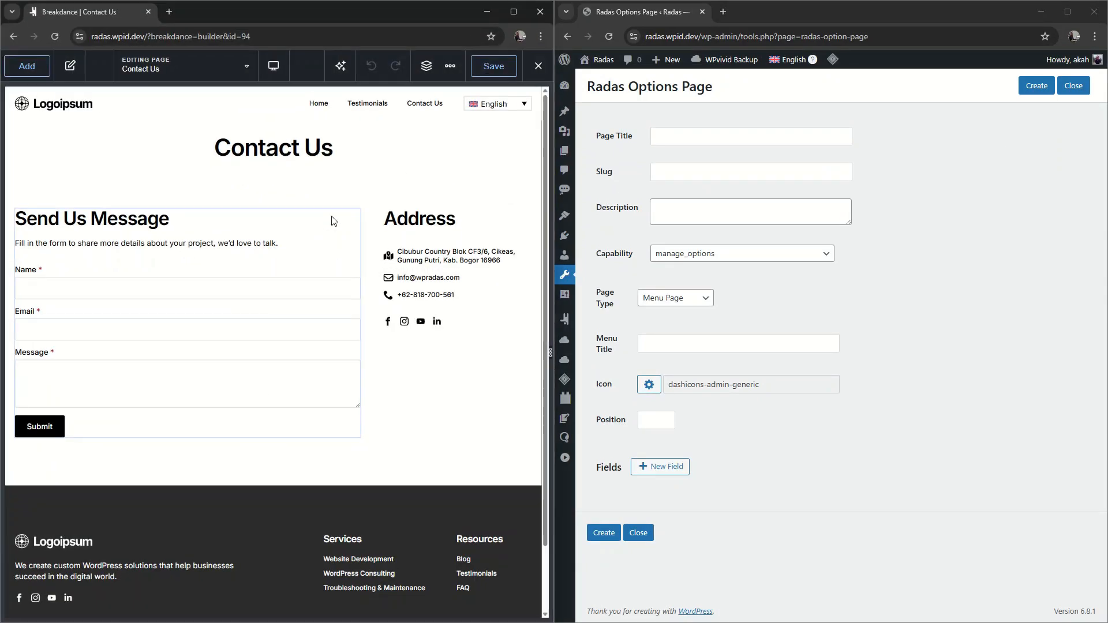
# Title the new options page Contact Page and give it the slug contact_page
pyautogui.click(678, 138)
pyautogui.write('Contact Page')
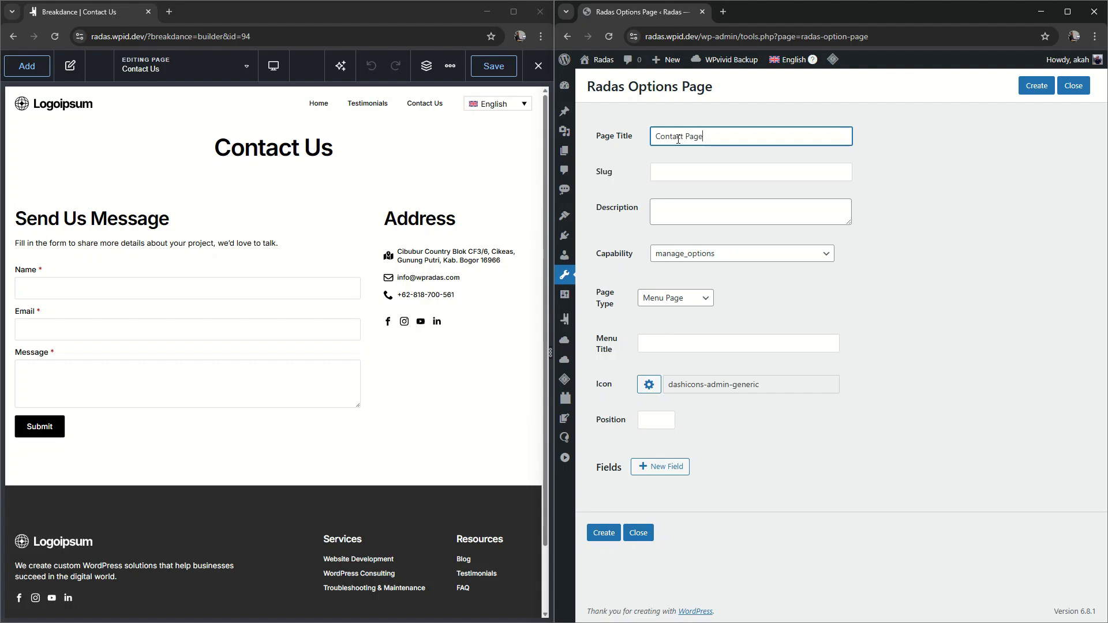
pyautogui.press('Tab')
pyautogui.write('contact_oage')
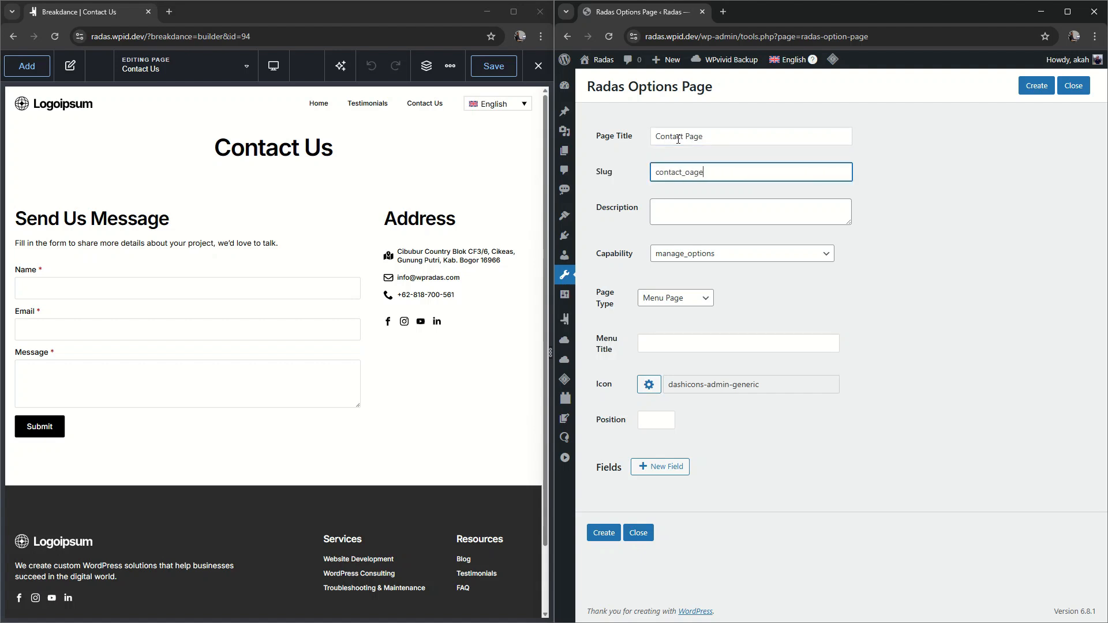
pyautogui.press('BackSpace')
pyautogui.press('BackSpace')
pyautogui.press('BackSpace')
pyautogui.press('BackSpace')
pyautogui.write('page')
pyautogui.press('Tab')
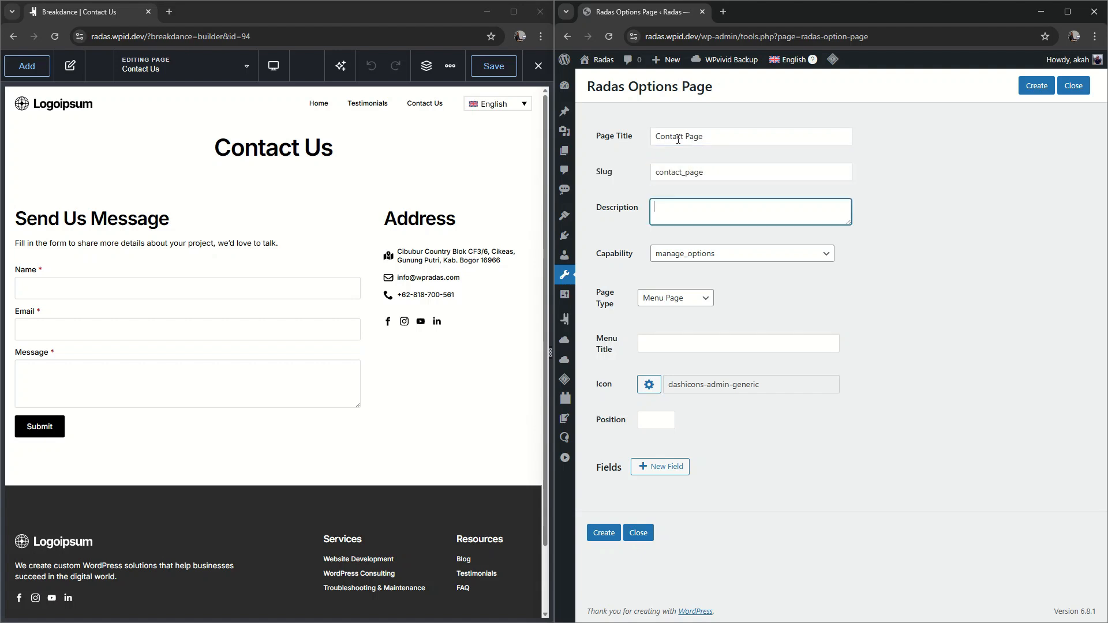
# Set the options page's capability to edit_pages and make it a Sub Menu Page under the Copy Text parent menu
pyautogui.click(715, 257)
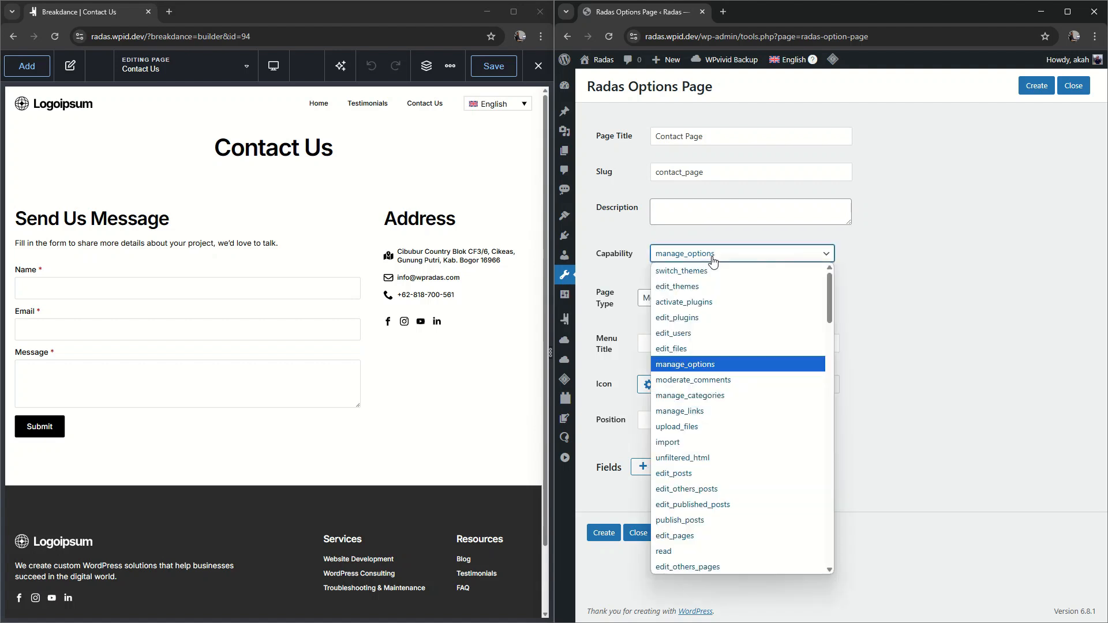
pyautogui.click(707, 536)
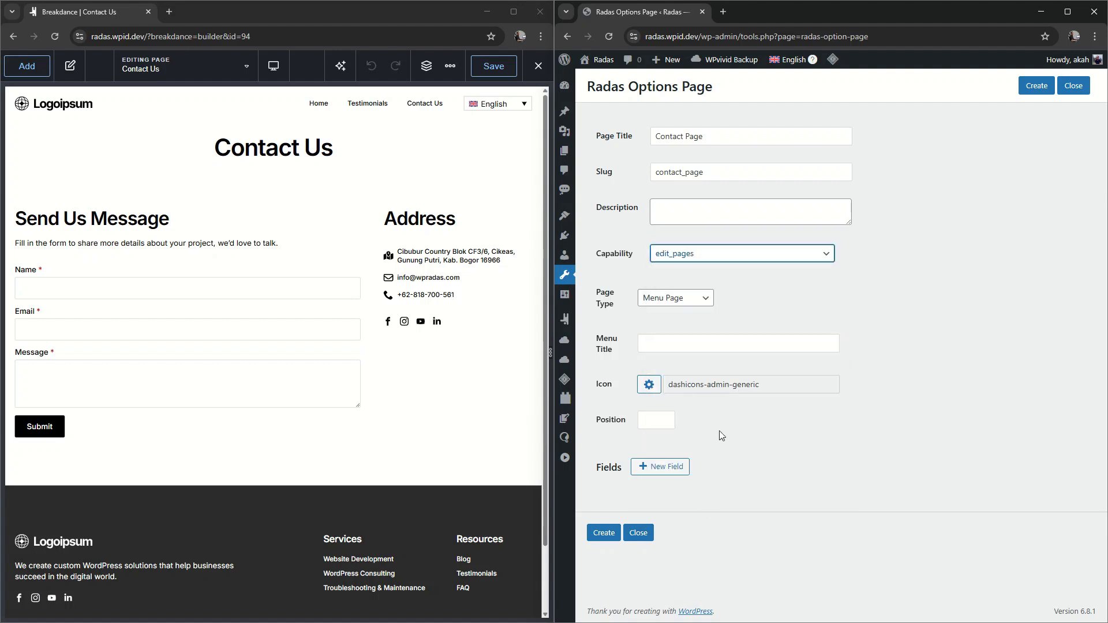
pyautogui.click(696, 305)
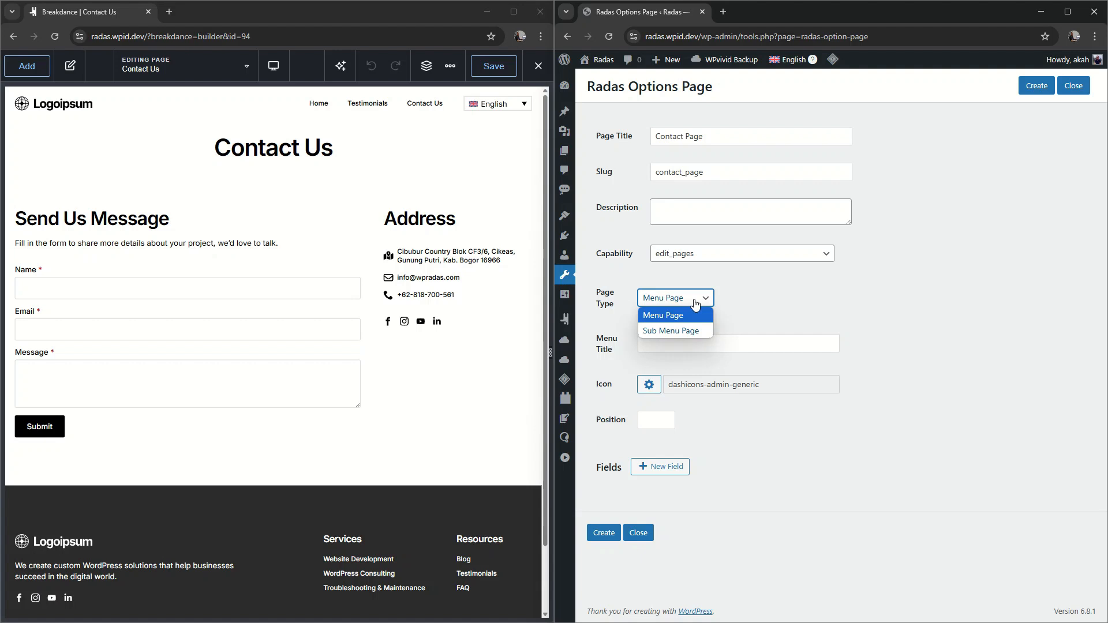
pyautogui.click(687, 332)
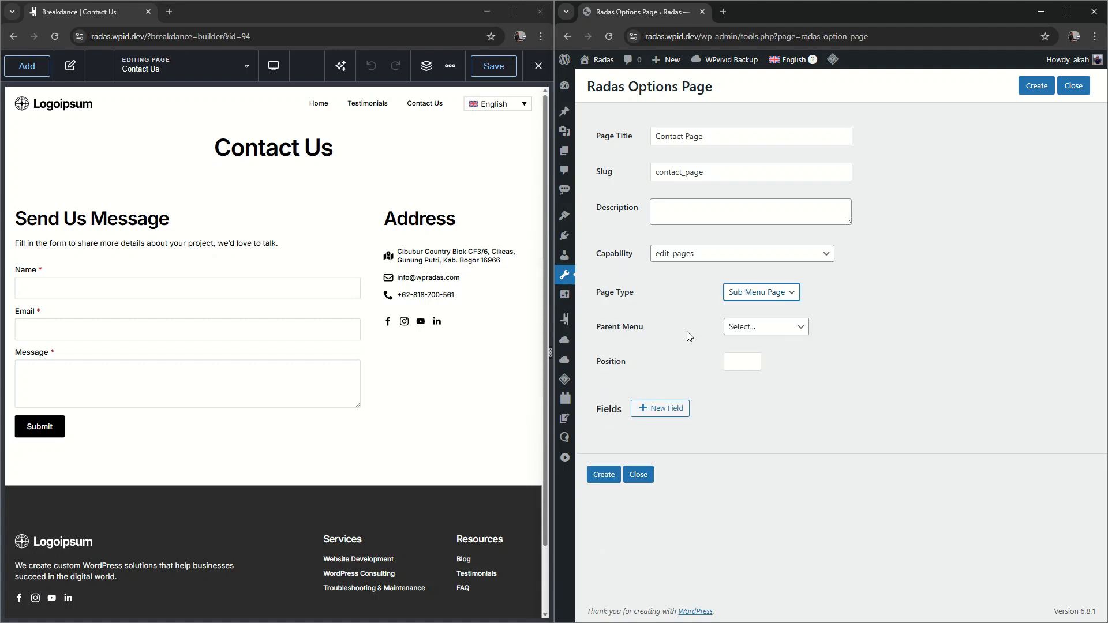
pyautogui.click(758, 335)
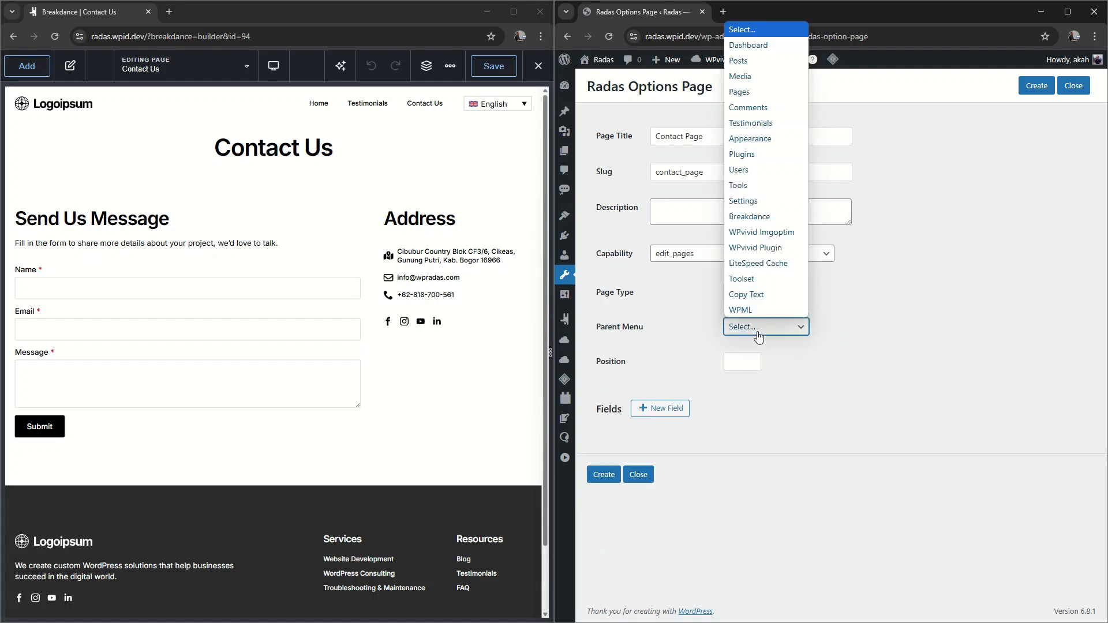
pyautogui.click(759, 294)
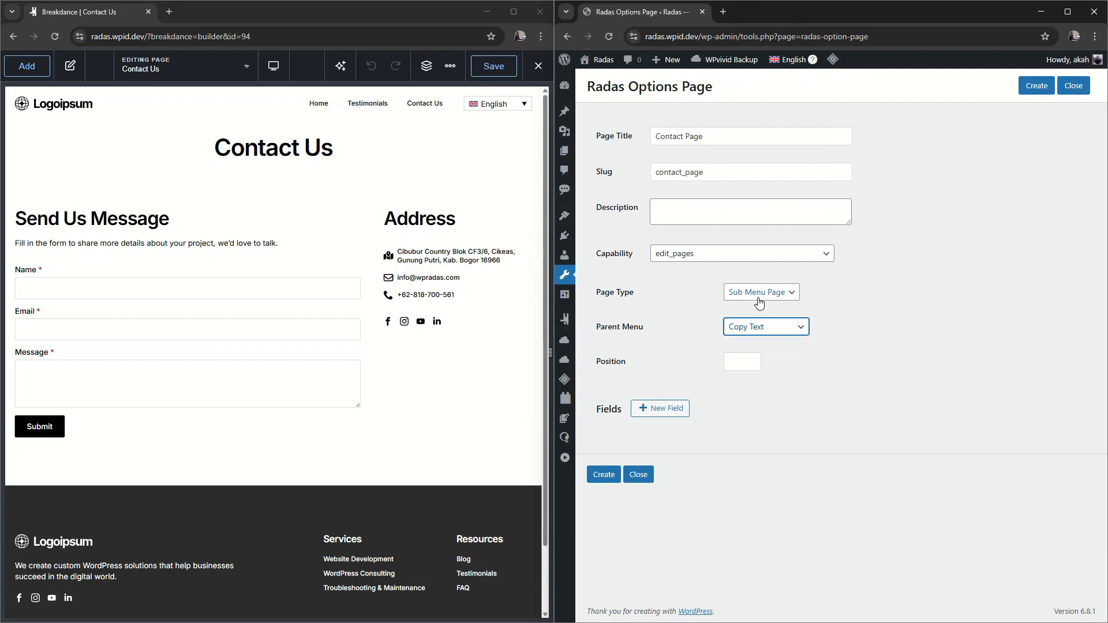
# Add a text field labelled Contact Title, named contact_title, with the page heading Contact Us copied as its default value
pyautogui.click(664, 408)
pyautogui.click(766, 234)
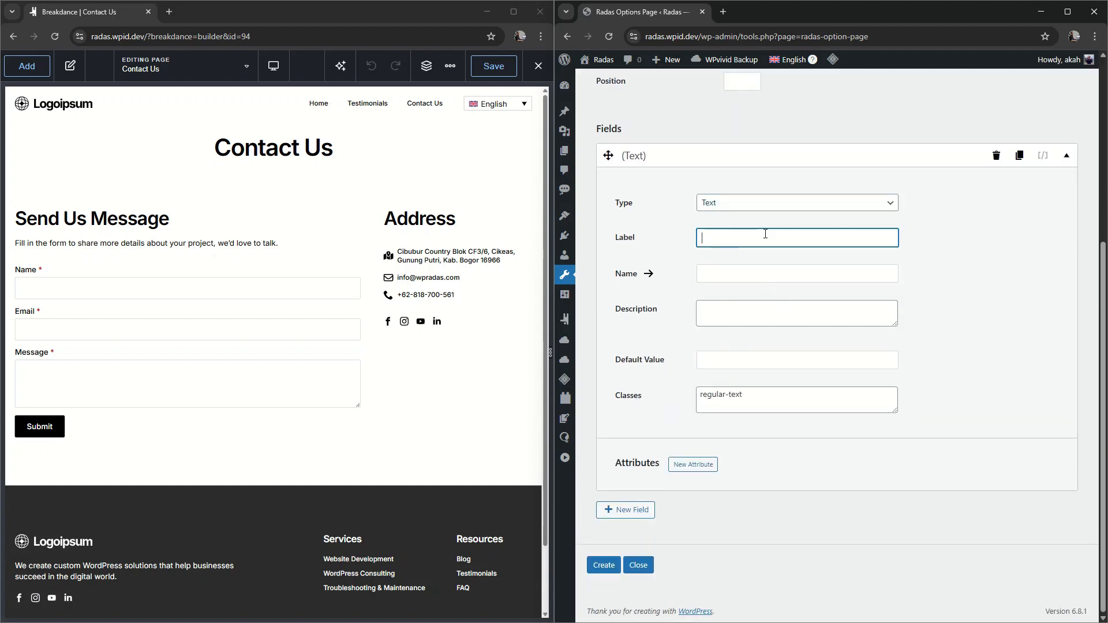
pyautogui.write('Contact Title')
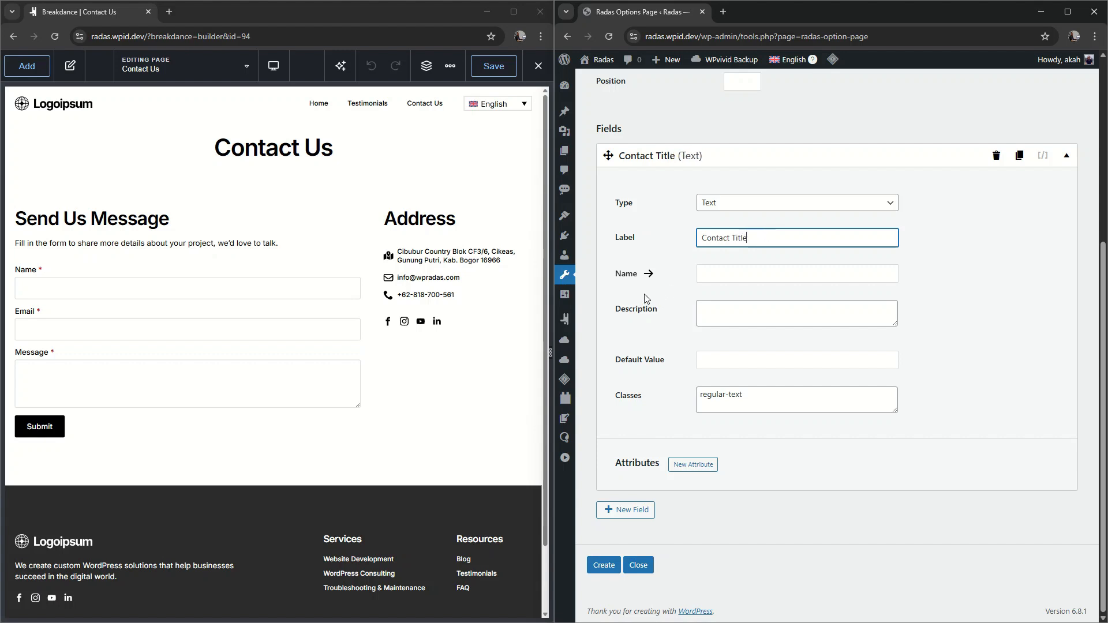
pyautogui.click(648, 275)
pyautogui.click(288, 143)
pyautogui.click(73, 184)
pyautogui.hotkey('ctrl', 'a')
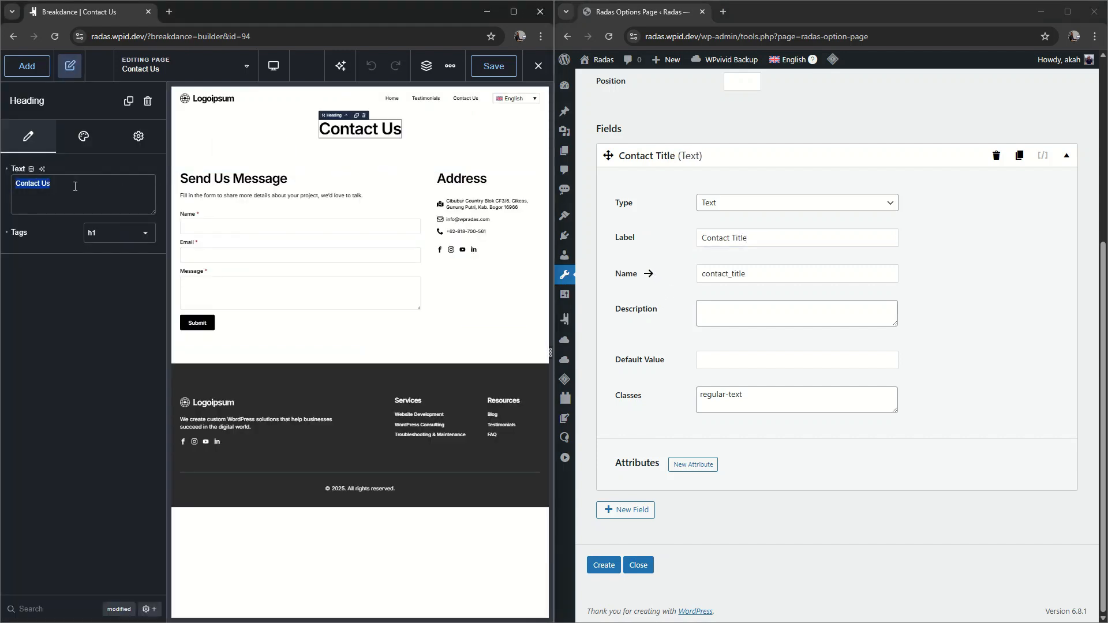
pyautogui.hotkey('ctrl', 'c')
pyautogui.click(757, 323)
pyautogui.click(749, 359)
pyautogui.hotkey('ctrl', 'v')
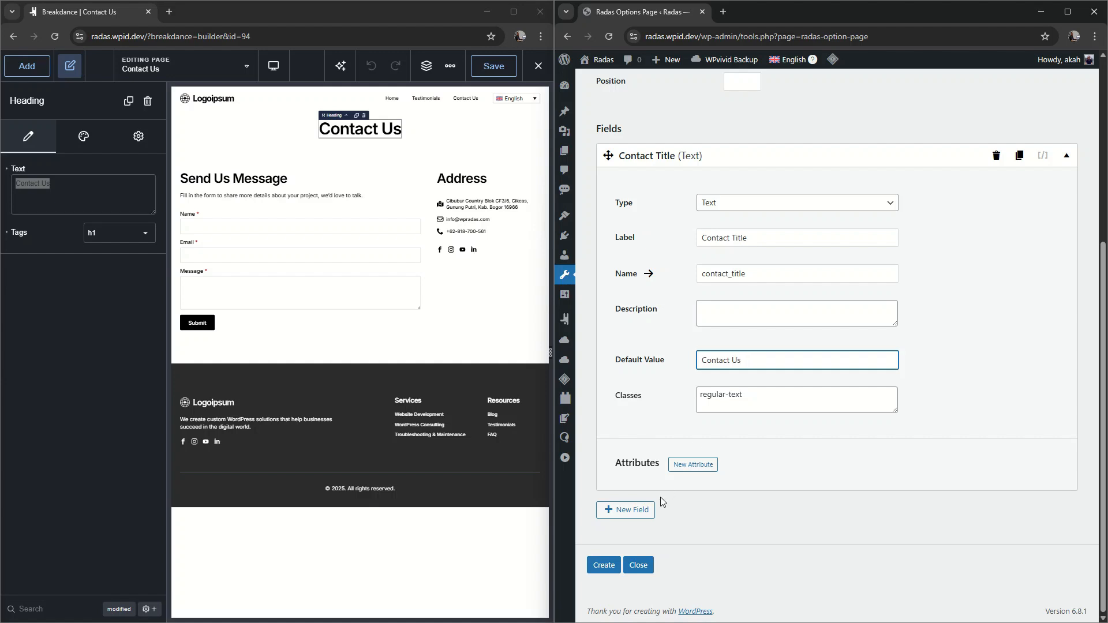
# Add a text field labelled Form Title, named form_title, with the heading Send Us Message copied as its default value
pyautogui.click(638, 510)
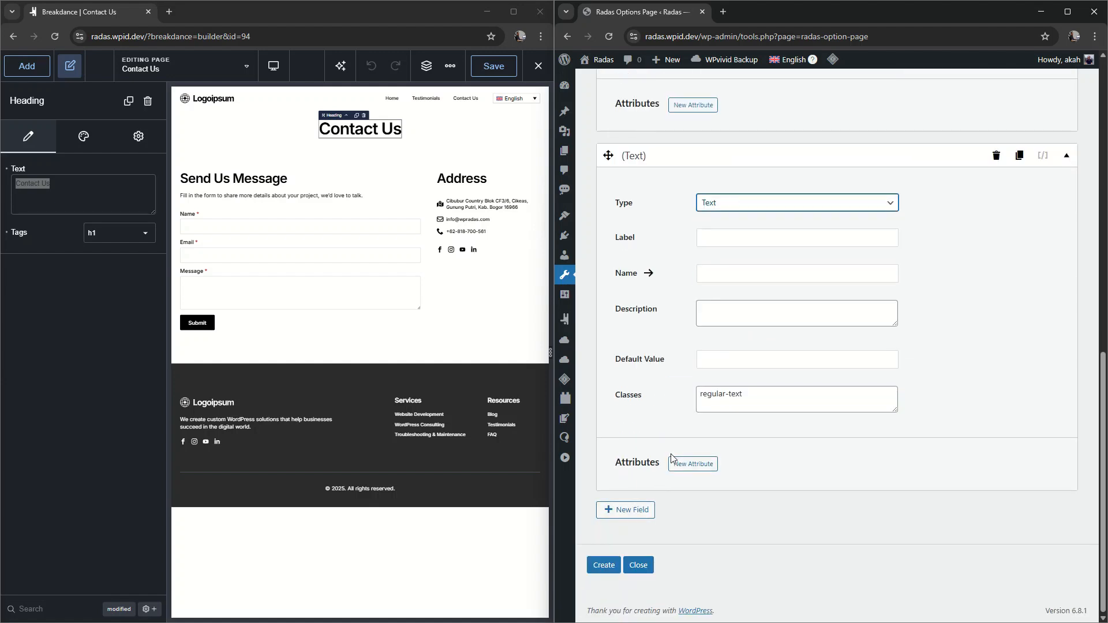
pyautogui.click(753, 239)
pyautogui.write('Form Title')
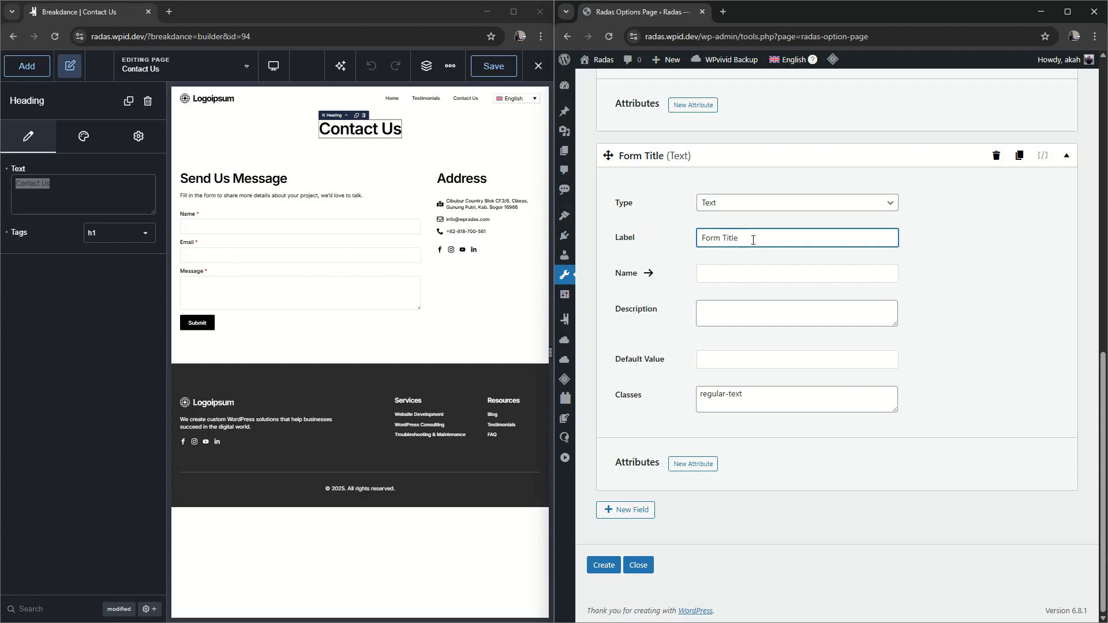
pyautogui.click(648, 273)
pyautogui.click(242, 179)
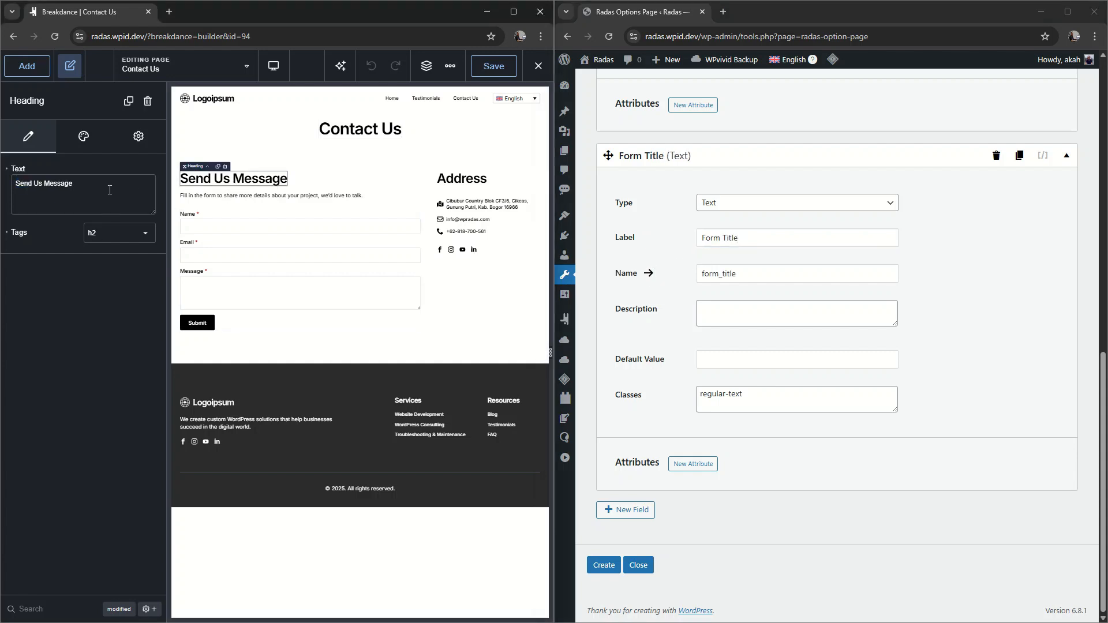
pyautogui.click(784, 360)
pyautogui.hotkey('ctrl', 'v')
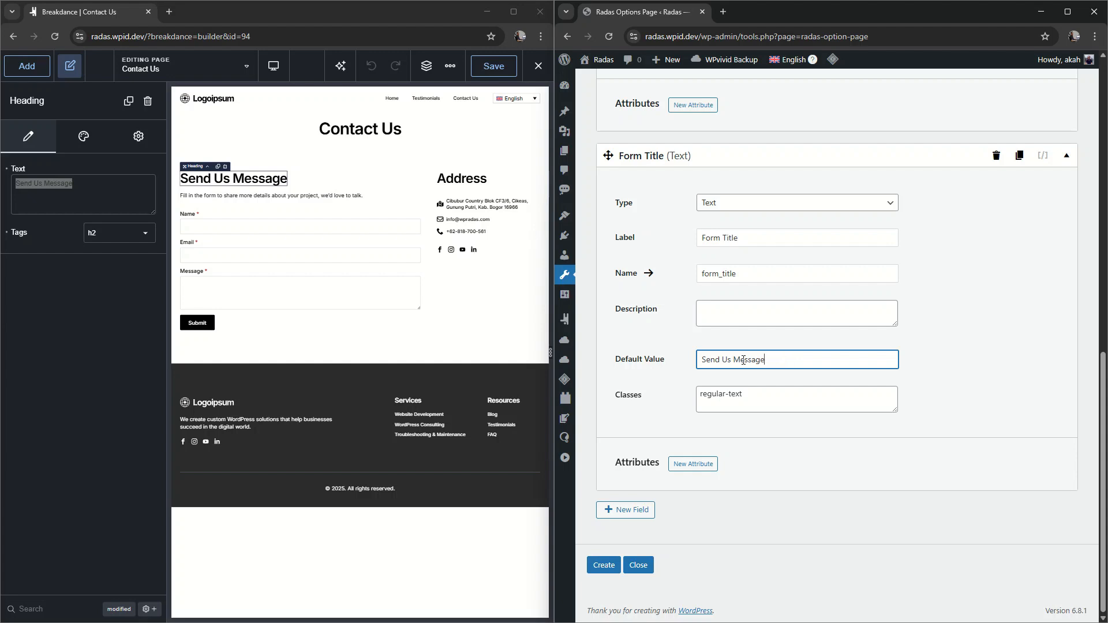
# Add a text field labelled Form Sub Title, named form_sub_title, with the text below the Send Us Message heading copied as its default value
pyautogui.click(638, 511)
pyautogui.scroll(8, 758, 349)
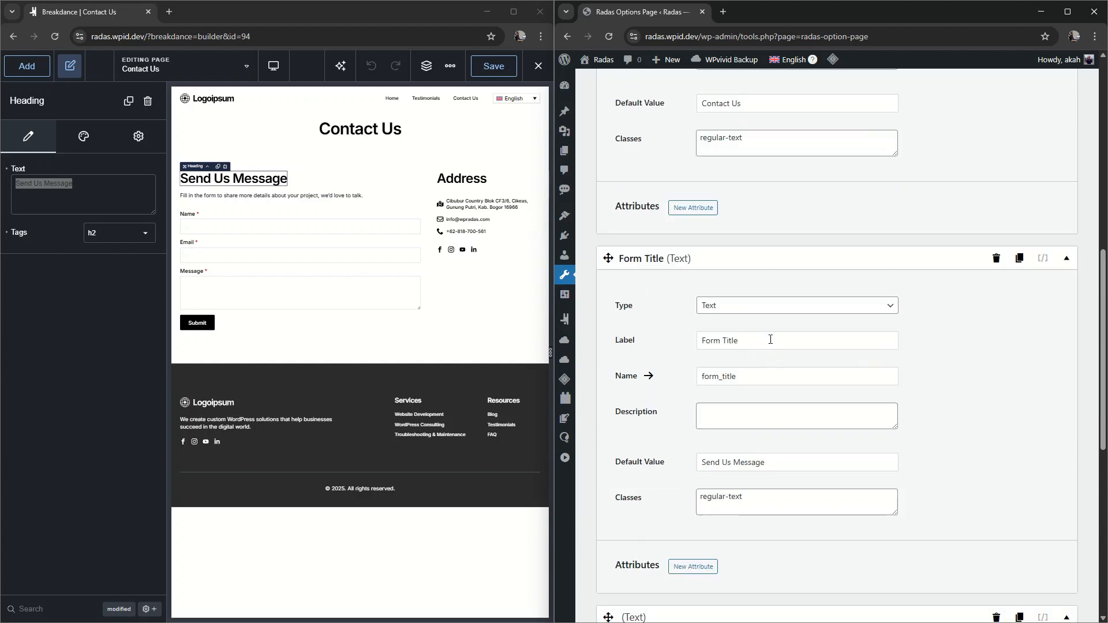
pyautogui.tripleClick(770, 340)
pyautogui.hotkey('ctrl', 'c')
pyautogui.scroll(-8, 854, 327)
pyautogui.click(735, 235)
pyautogui.hotkey('ctrl', 'v')
pyautogui.hotkey('ctrl', 'Left')
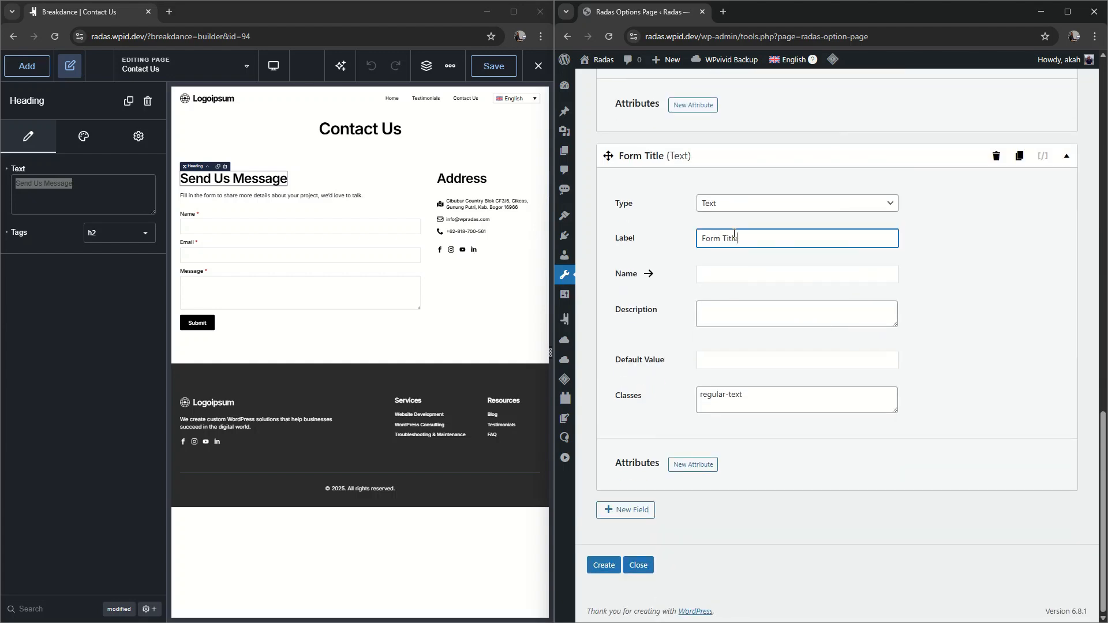
pyautogui.write('Sub')
pyautogui.click(774, 274)
pyautogui.click(756, 359)
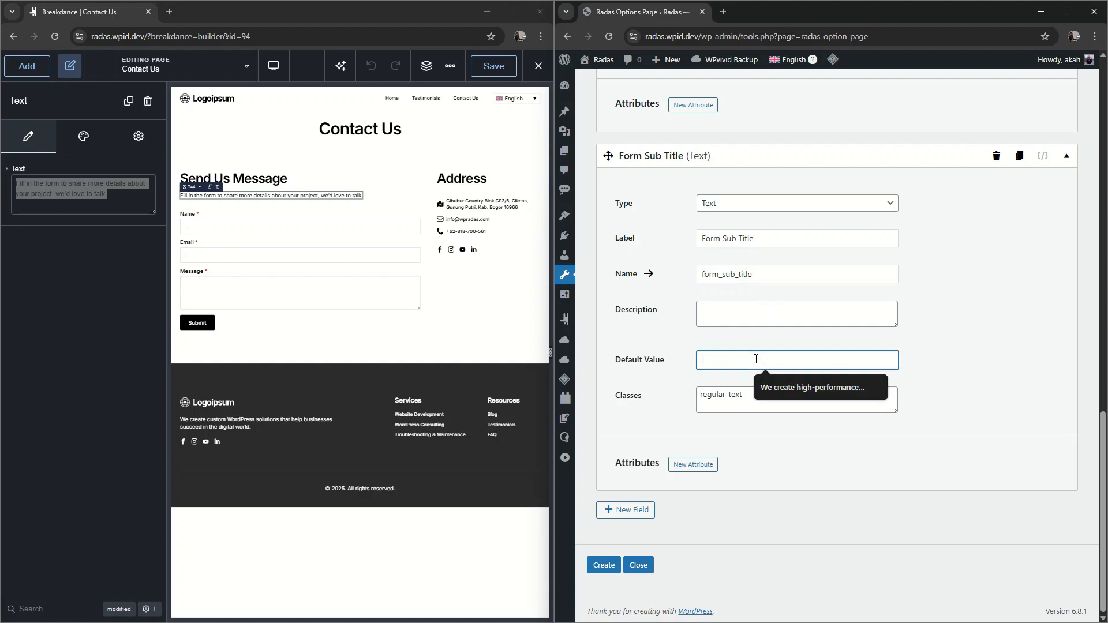
pyautogui.hotkey('ctrl', 'v')
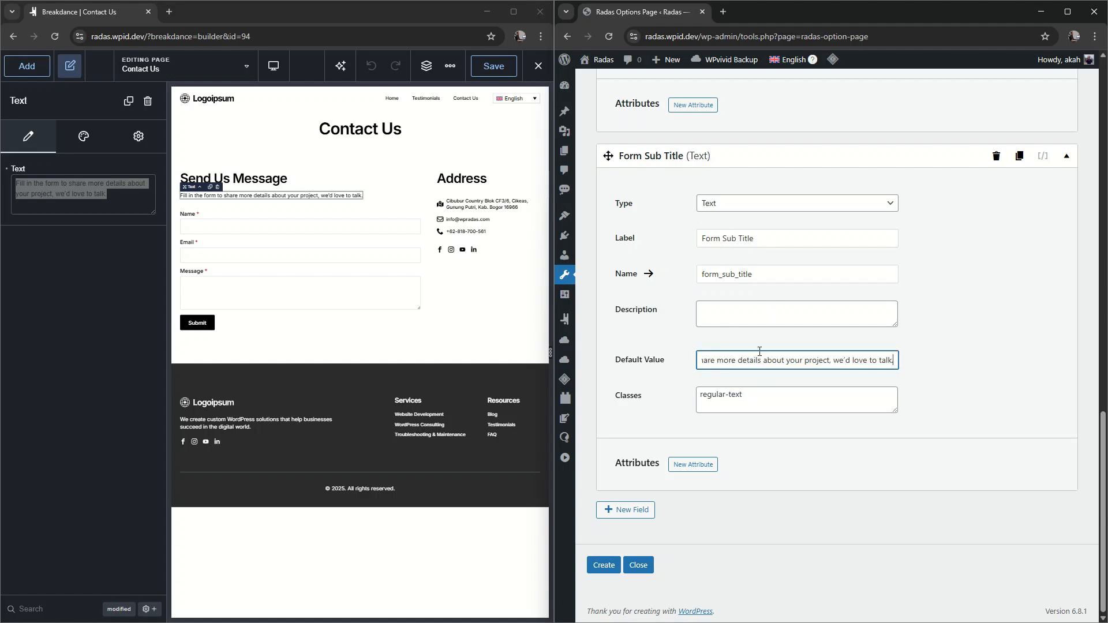
# Add a text field labelled Name Label, named name_label, with the form's Name label as its default value
pyautogui.click(625, 510)
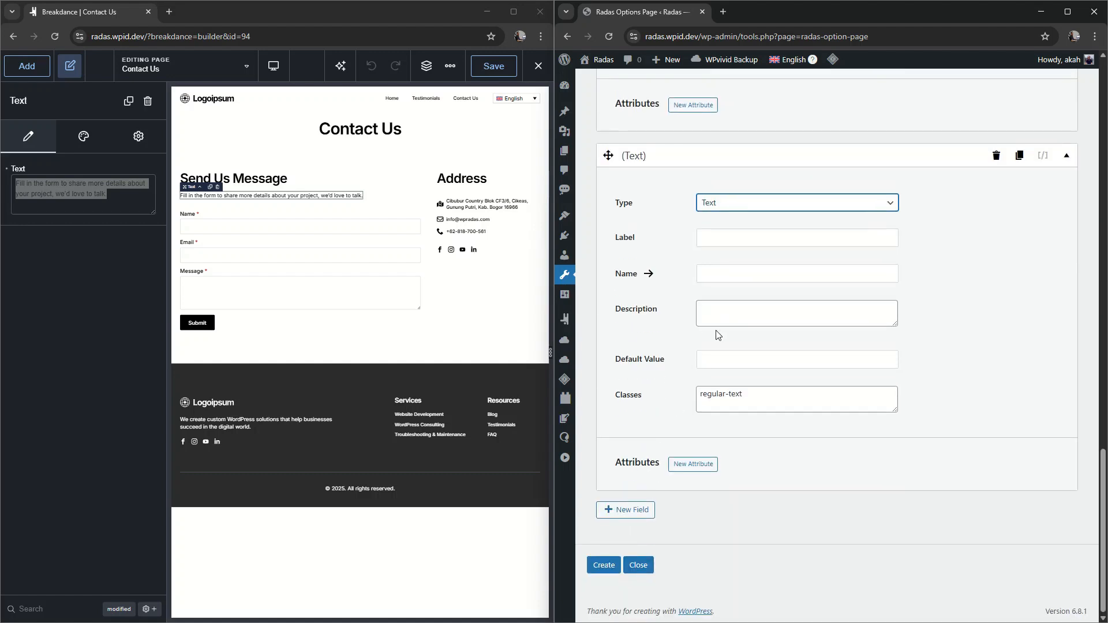
pyautogui.click(753, 237)
pyautogui.write('Name')
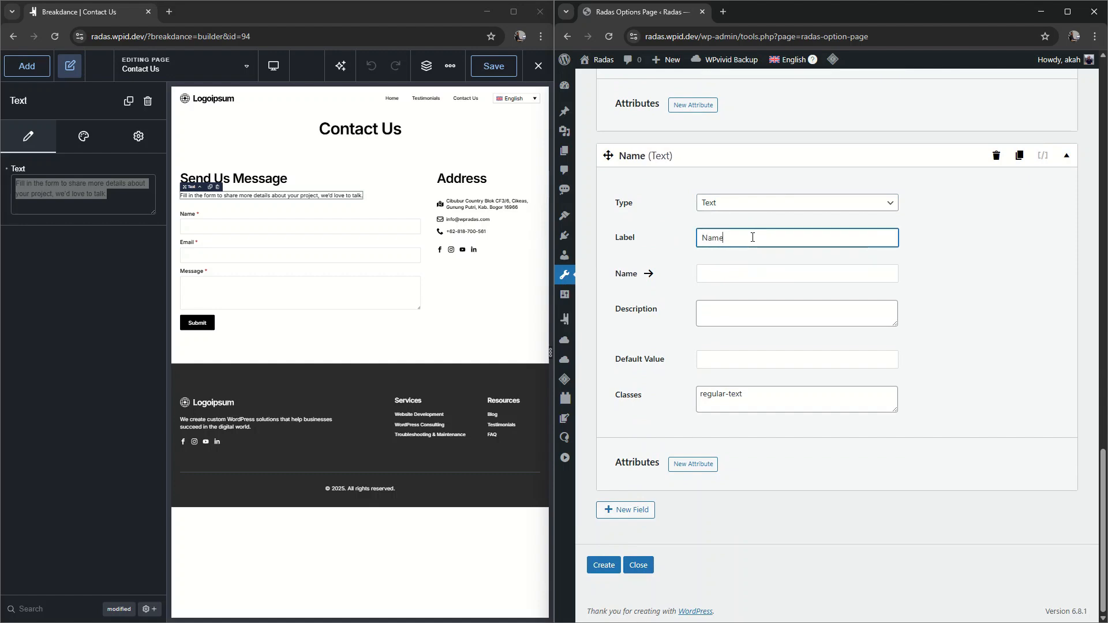
pyautogui.write(' Input')
pyautogui.write('abel')
pyautogui.click(648, 273)
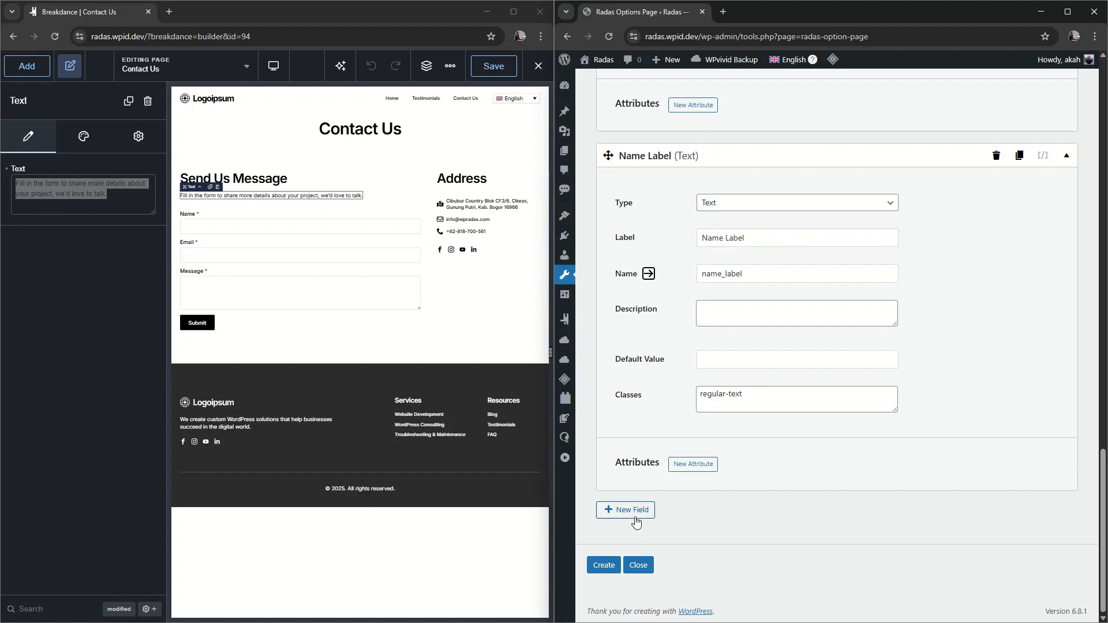
pyautogui.click(234, 224)
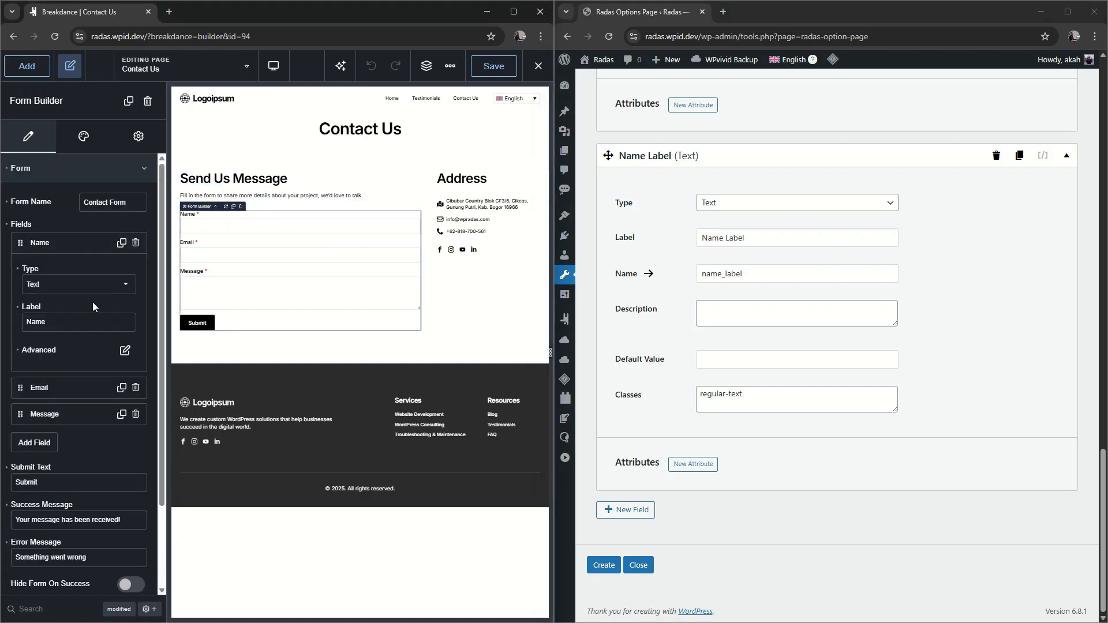
pyautogui.click(760, 367)
pyautogui.write('Name')
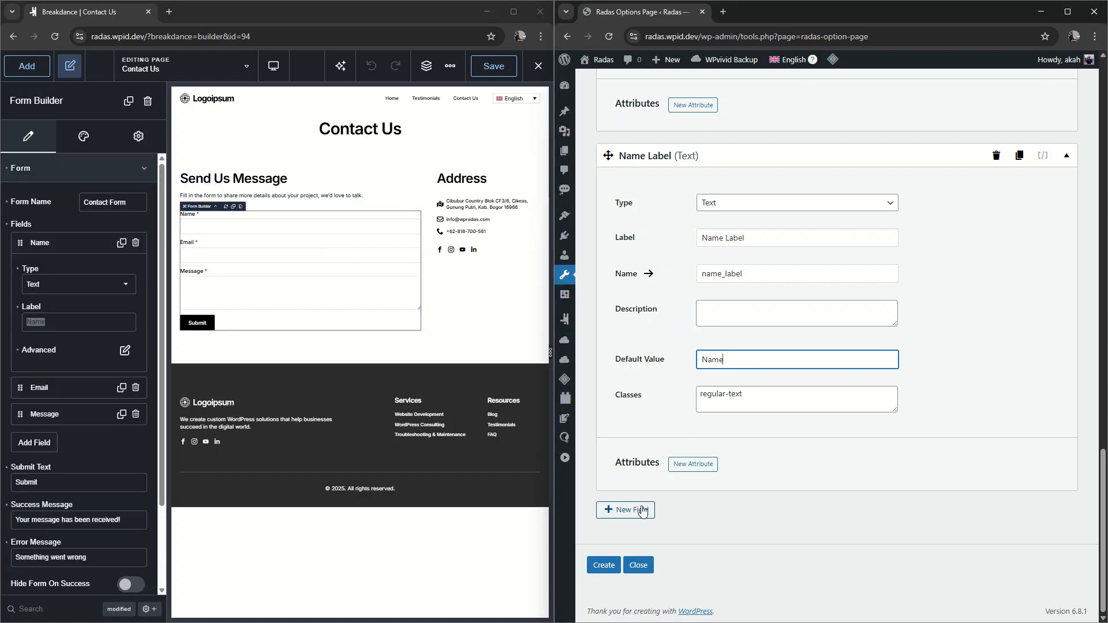
# Add a text field labelled Email Label, named email_label, with Email as its default value
pyautogui.click(615, 509)
pyautogui.click(770, 240)
pyautogui.write('E')
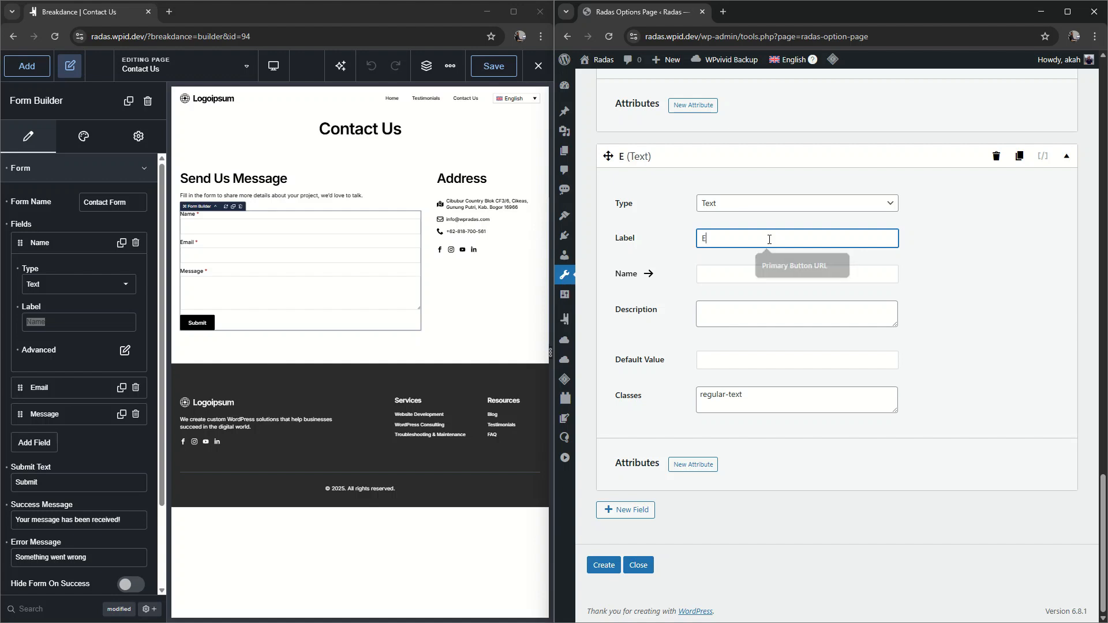
pyautogui.write('mail Label')
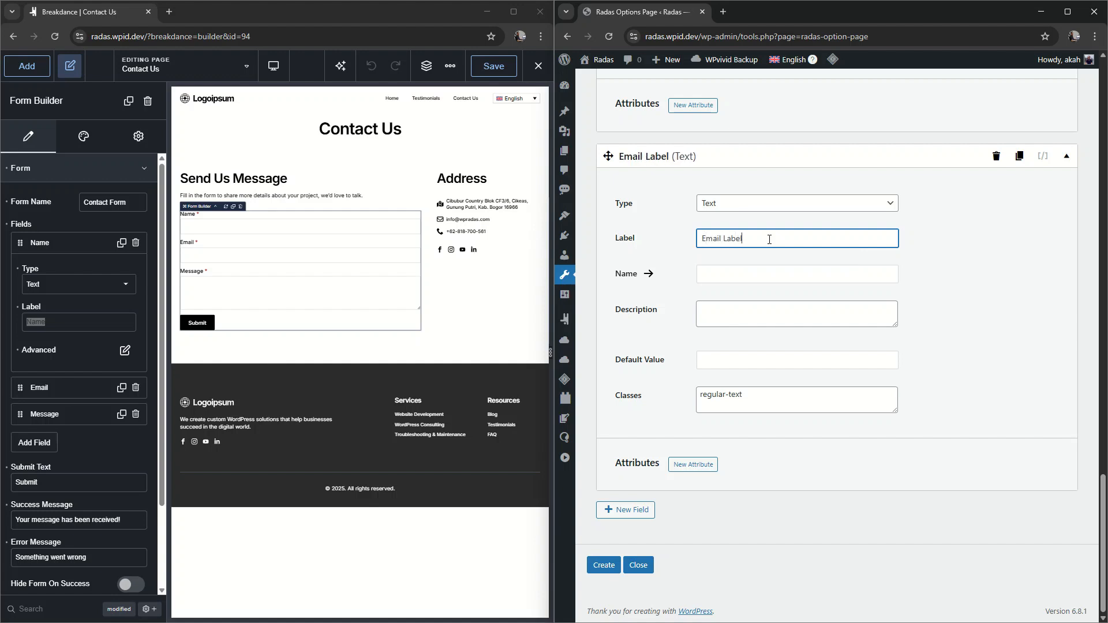
pyautogui.press('Tab')
pyautogui.press('Return')
pyautogui.scroll(5, 867, 275)
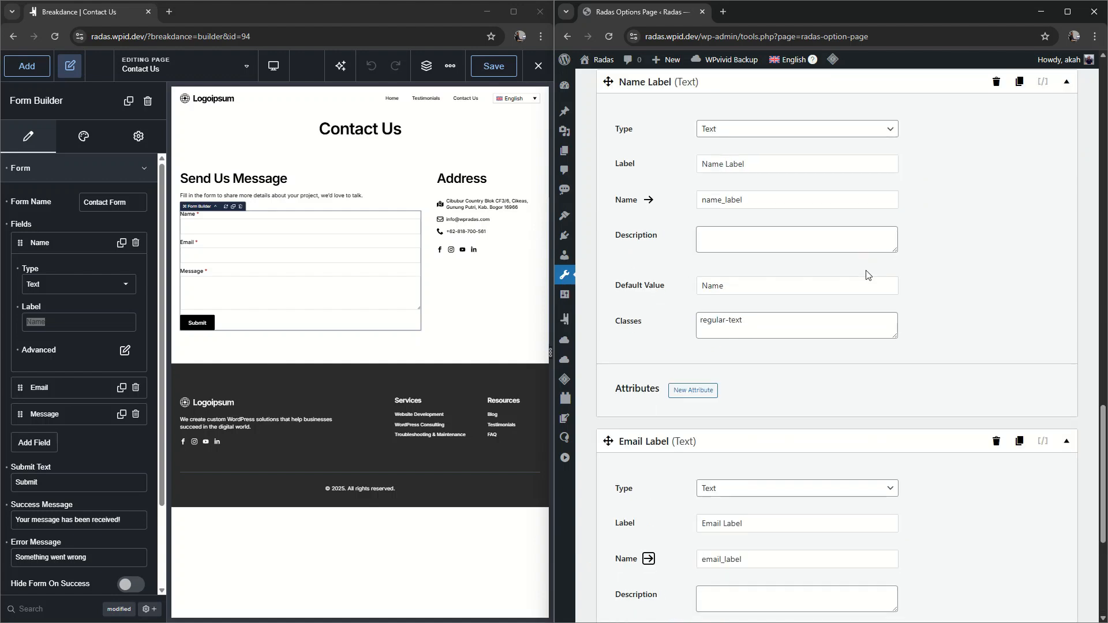
pyautogui.scroll(-5, 808, 317)
pyautogui.click(737, 359)
pyautogui.write('Email.')
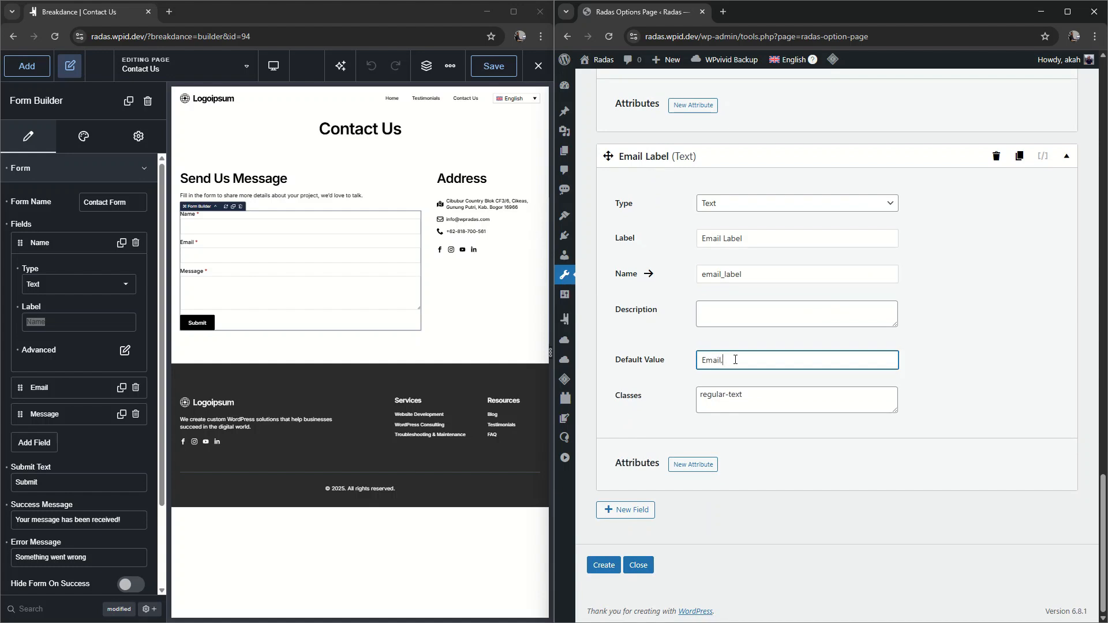
# Add a text field labelled Message Label, named message_label, with Message as its default value
pyautogui.click(626, 510)
pyautogui.click(736, 237)
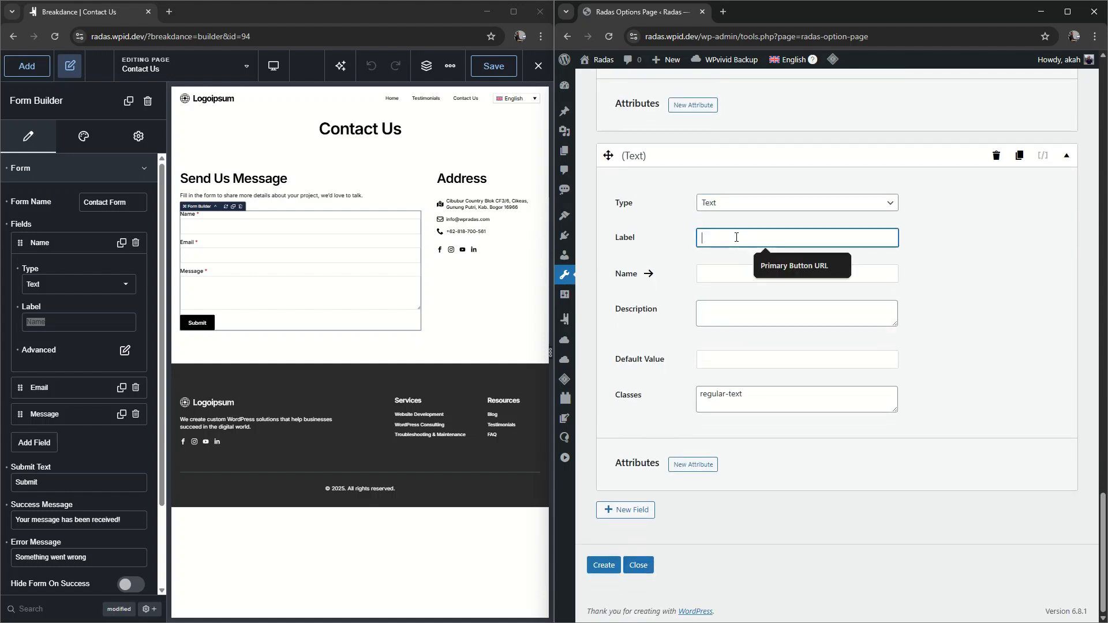
pyautogui.write('Message')
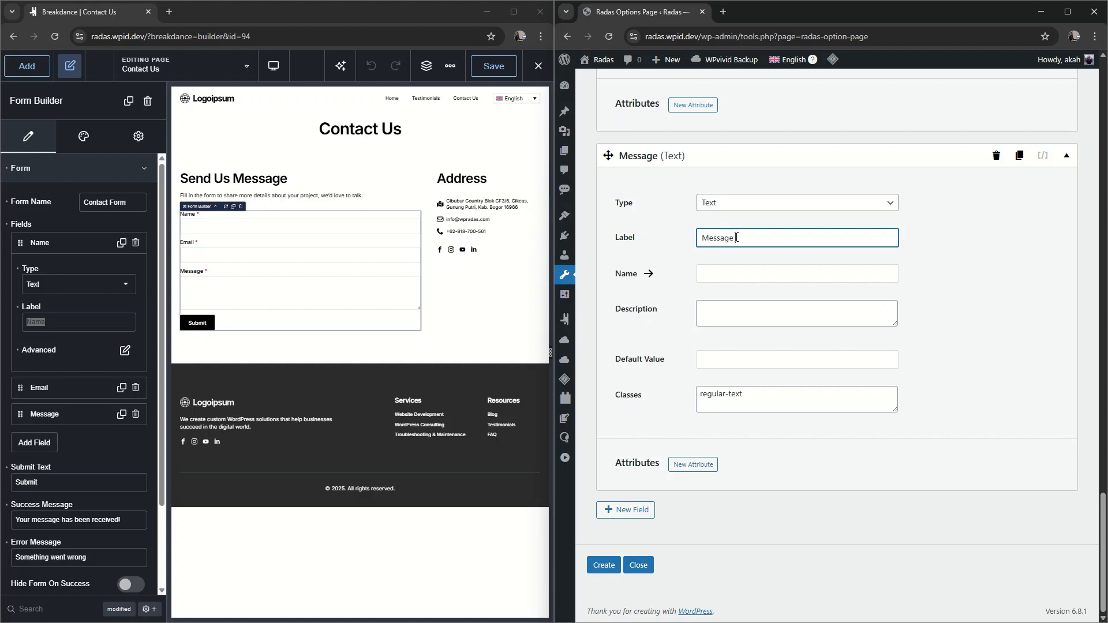
pyautogui.write(' Label')
pyautogui.click(649, 274)
pyautogui.click(723, 366)
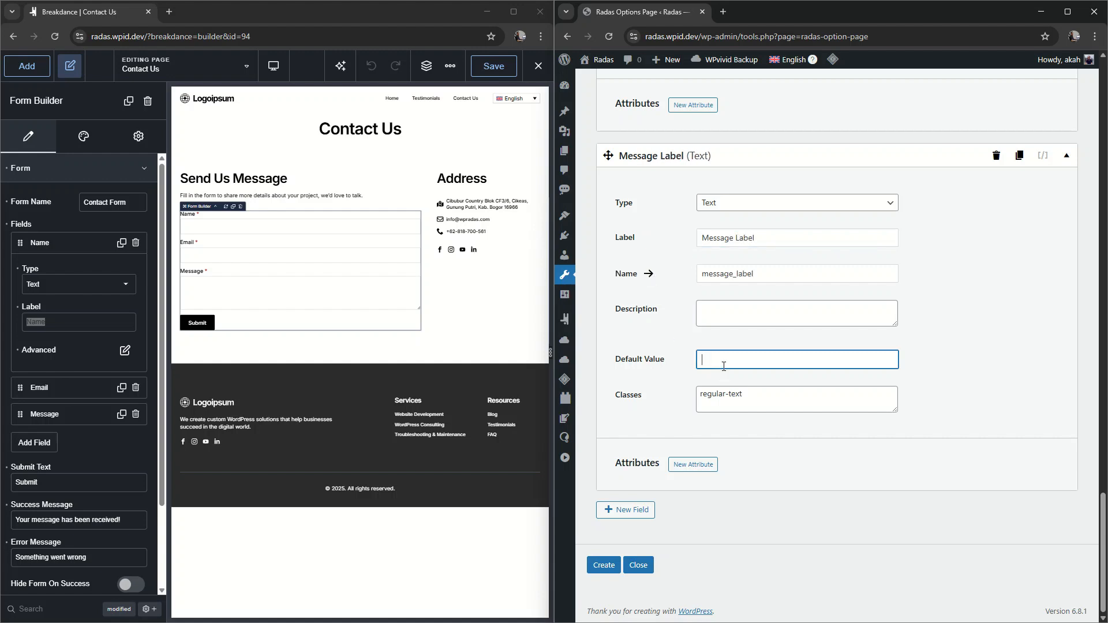
# Add a text field labelled Submit Button Text, named submit_button_text, with Submit as its default value
pyautogui.click(654, 510)
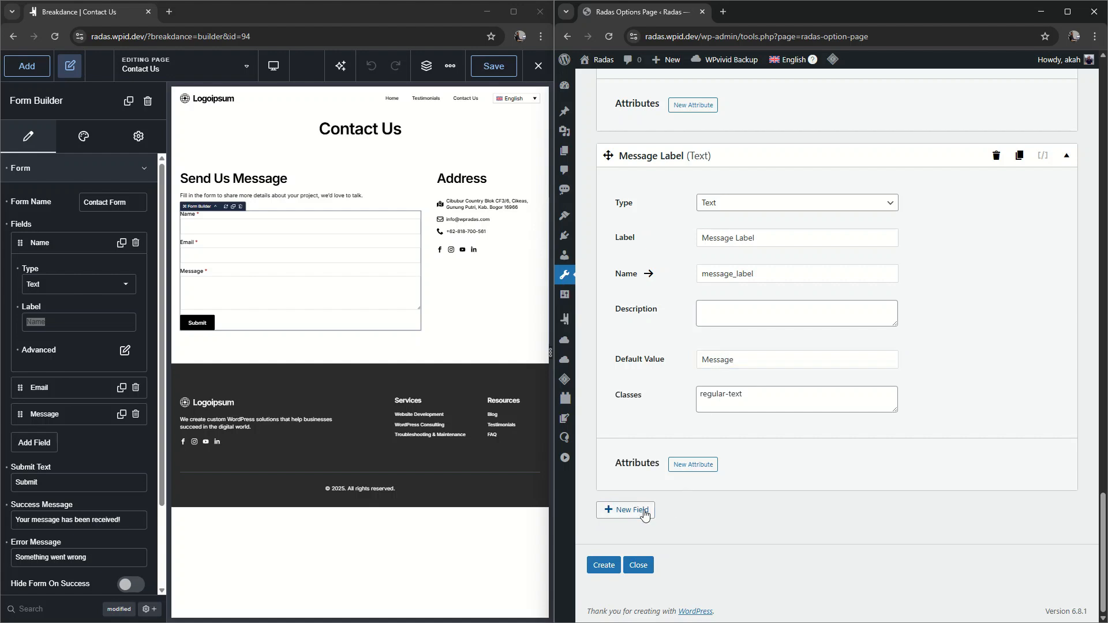
pyautogui.click(723, 242)
pyautogui.write('Sub')
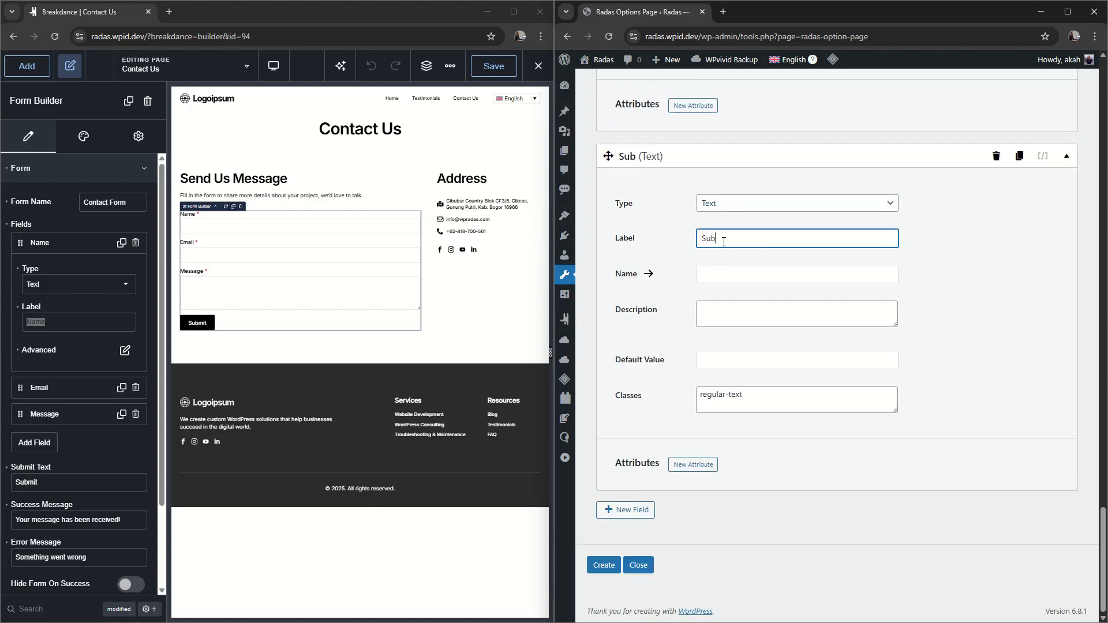
pyautogui.write('mit ZZButo')
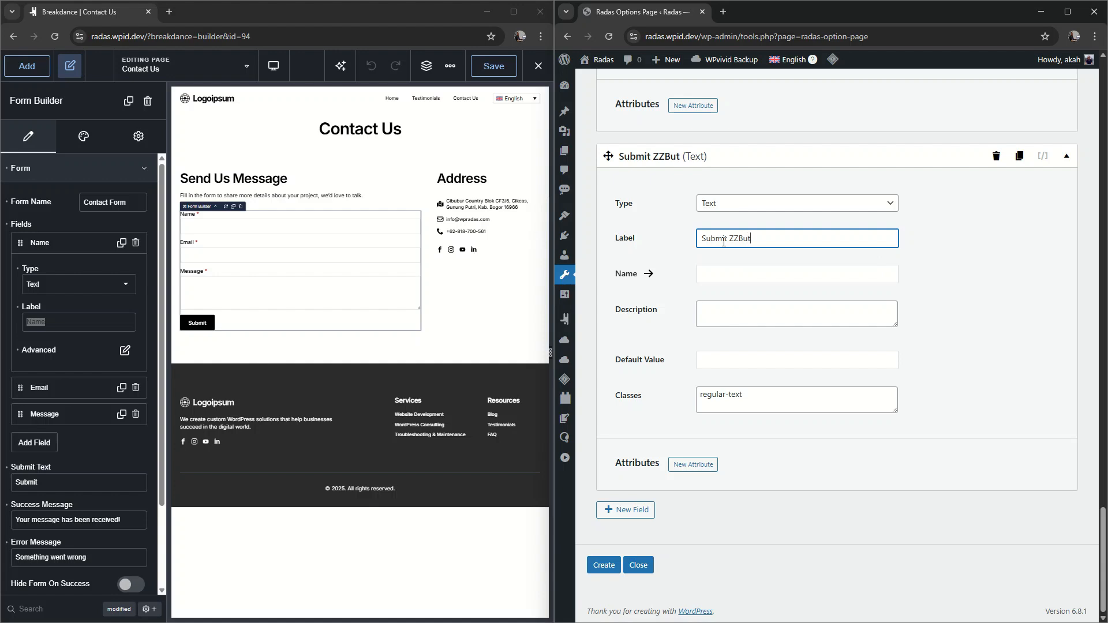
pyautogui.press('BackSpace')
pyautogui.press('BackSpace')
pyautogui.press('BackSpace')
pyautogui.press('BackSpace')
pyautogui.press('BackSpace')
pyautogui.press('BackSpace')
pyautogui.hotkey('ctrl', 'a')
pyautogui.press('BackSpace')
pyautogui.write('Submit Button Text')
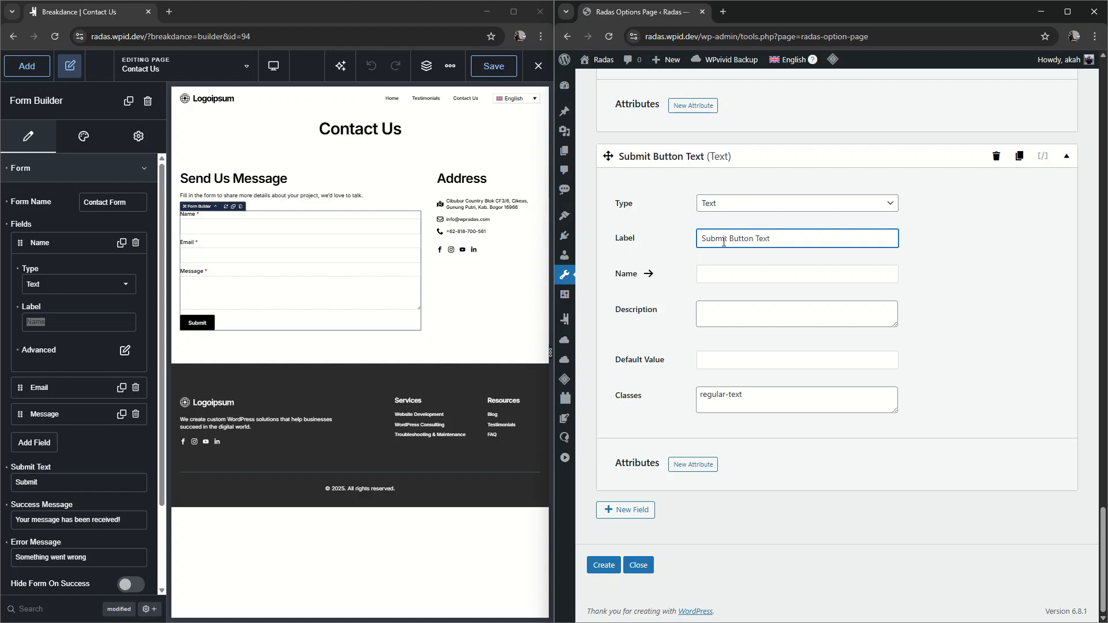
pyautogui.click(649, 274)
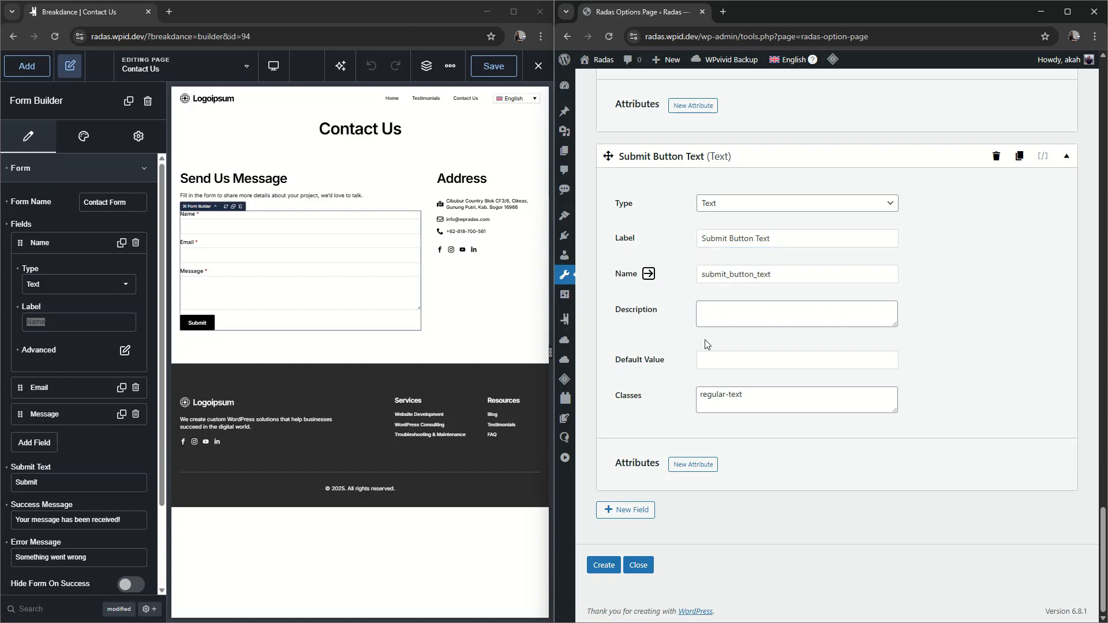
pyautogui.click(724, 365)
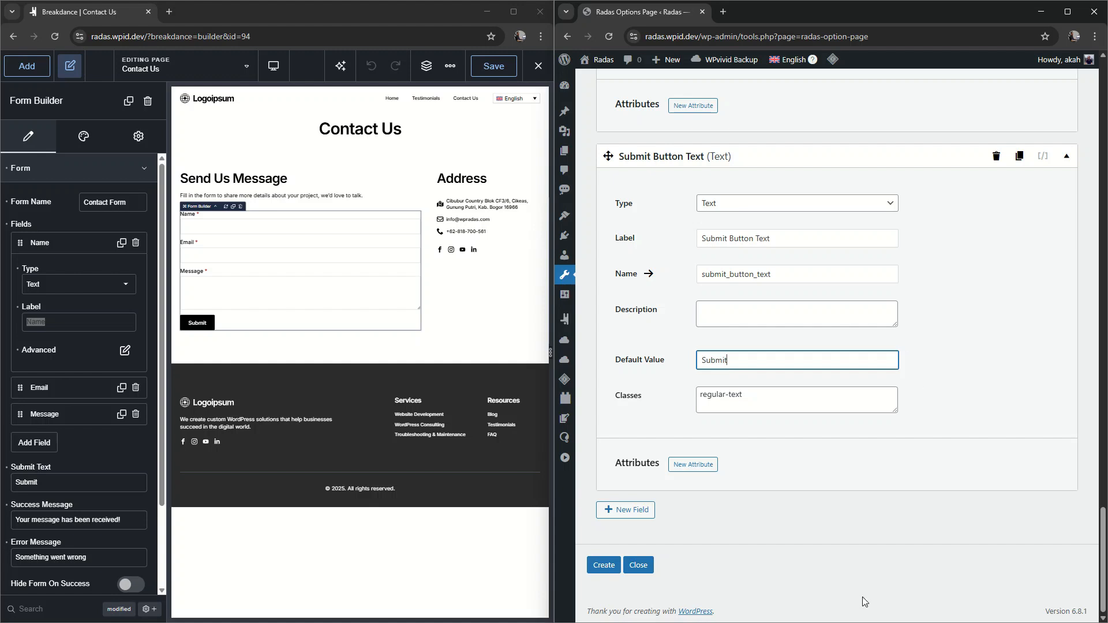
# Create the Contact Page options page, then open it and save its default texts
pyautogui.click(604, 566)
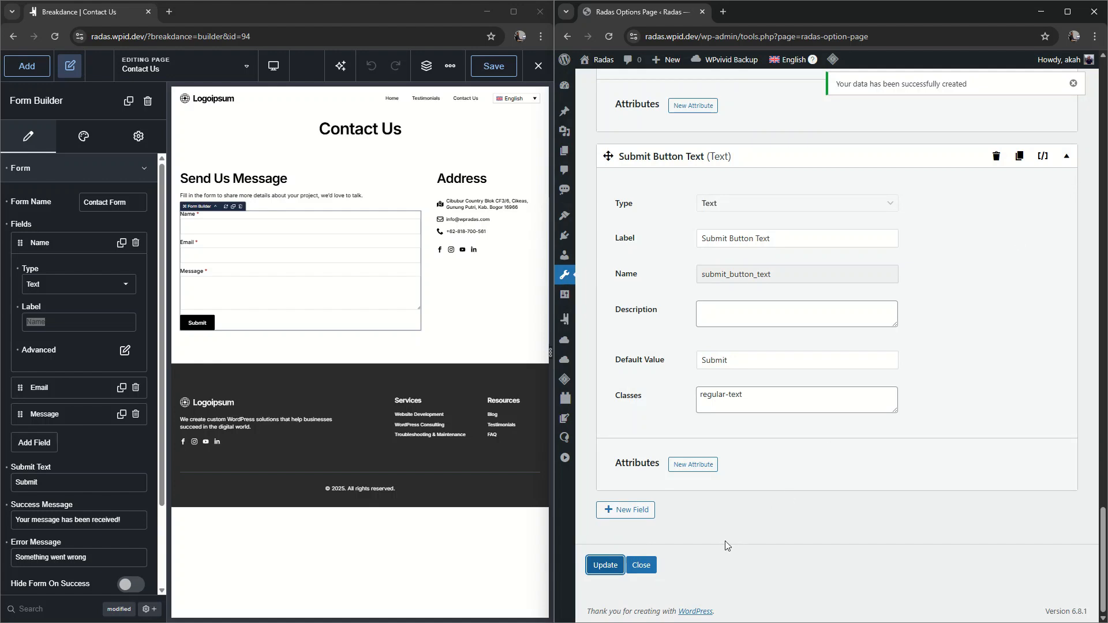
pyautogui.click(641, 567)
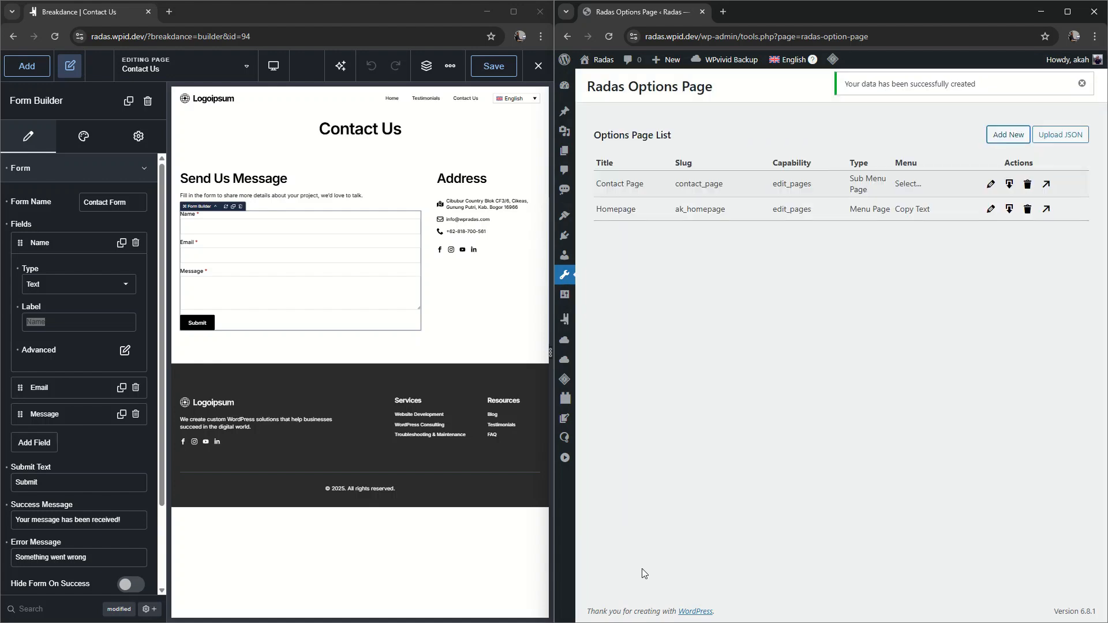
pyautogui.click(1047, 185)
pyautogui.click(769, 339)
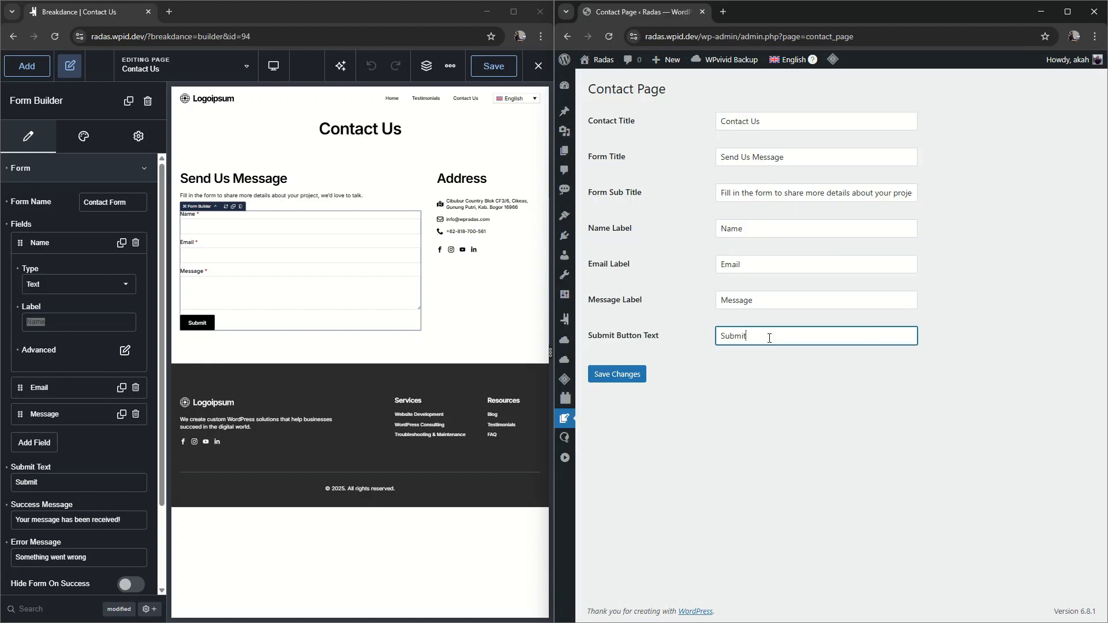
pyautogui.click(618, 375)
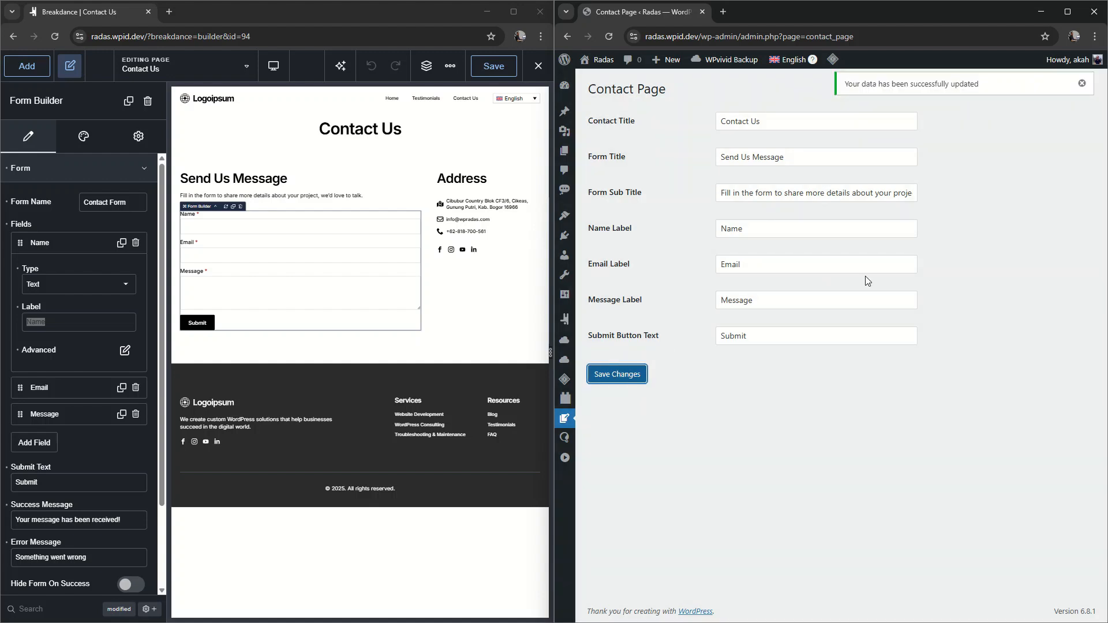
pyautogui.click(1084, 84)
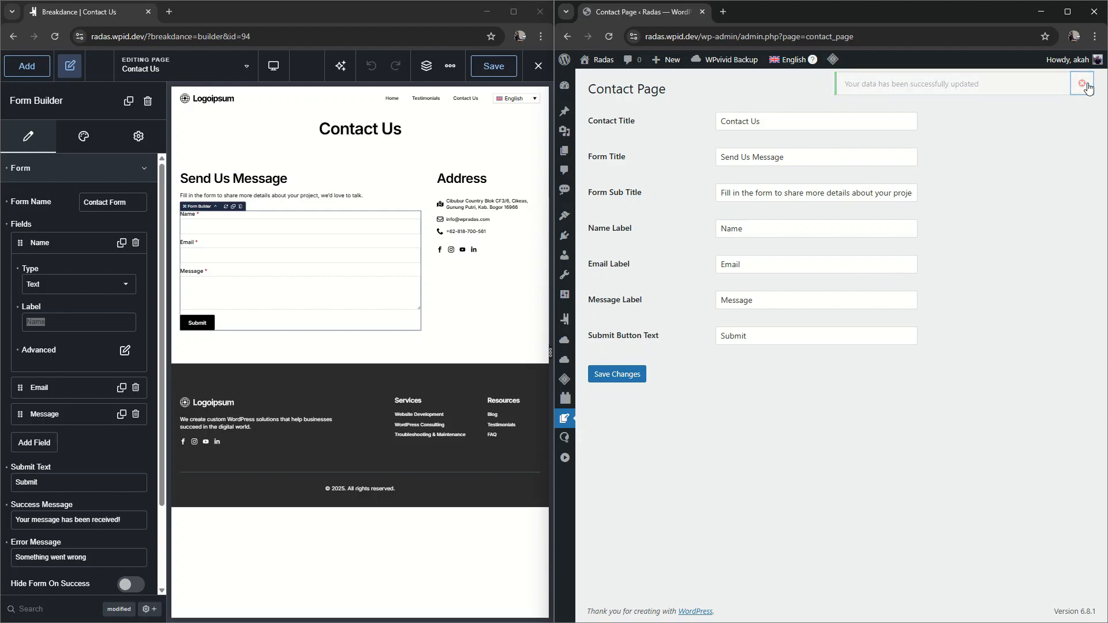
# In the Breakdance builder, bind the Contact Us page heading to the Contact Title dynamic field
pyautogui.click(363, 132)
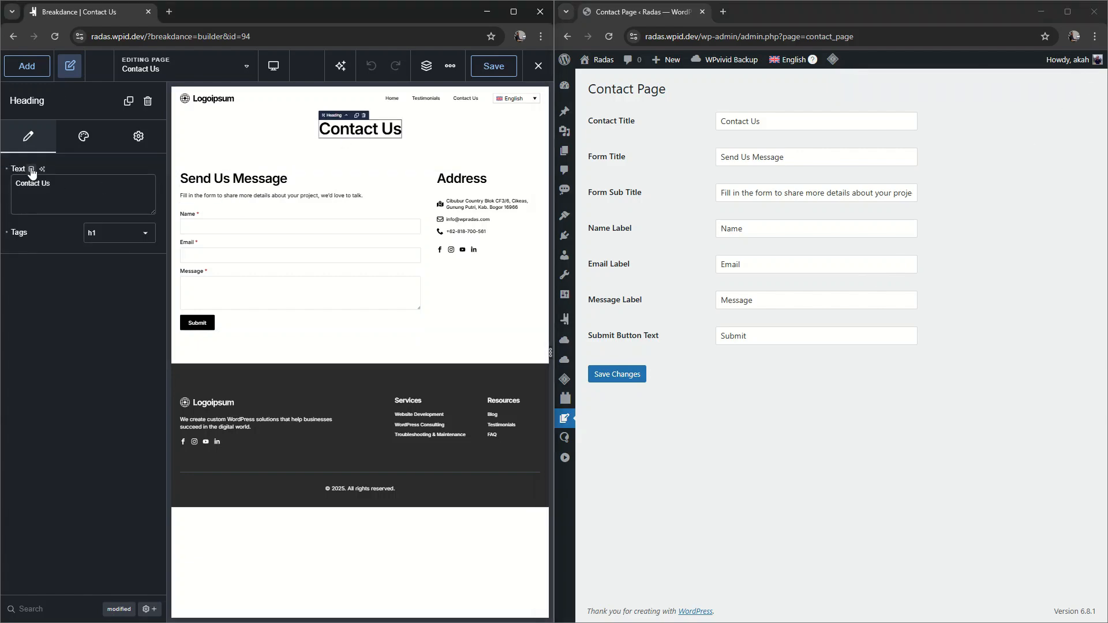
pyautogui.click(30, 170)
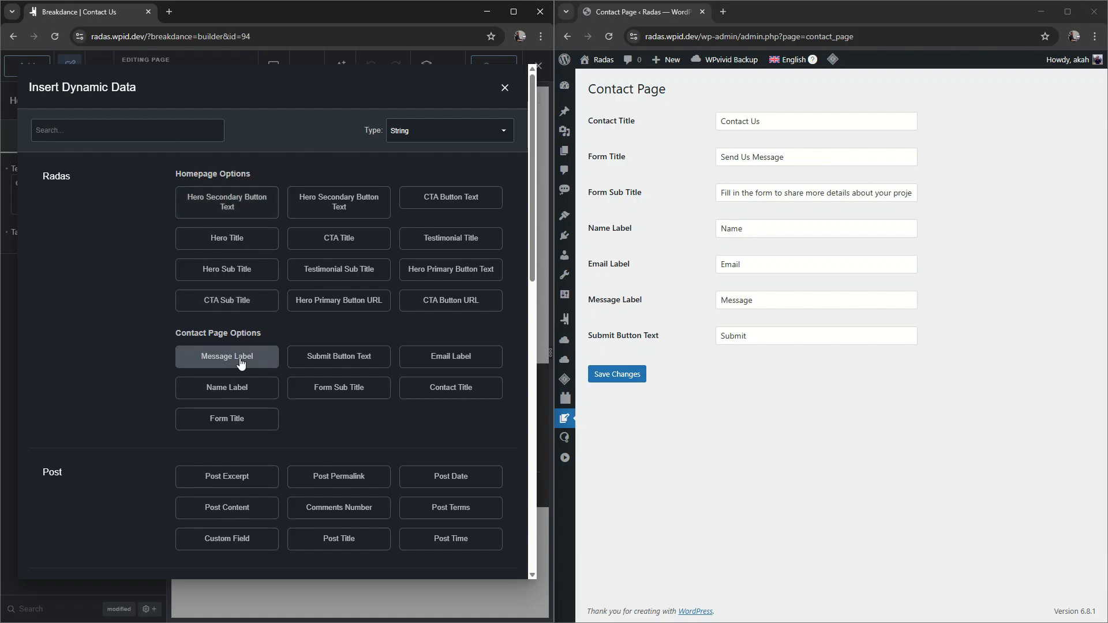
pyautogui.click(434, 385)
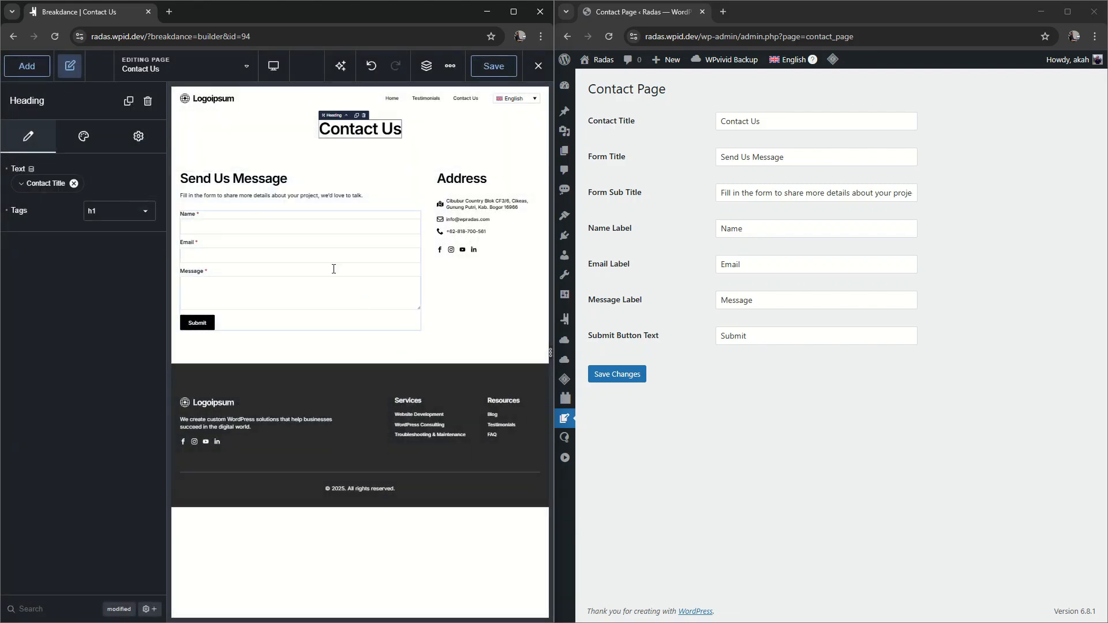
# Bind the Send Us Message heading to the Form Title dynamic field and the text below it to Form Sub Title
pyautogui.click(257, 186)
pyautogui.click(29, 170)
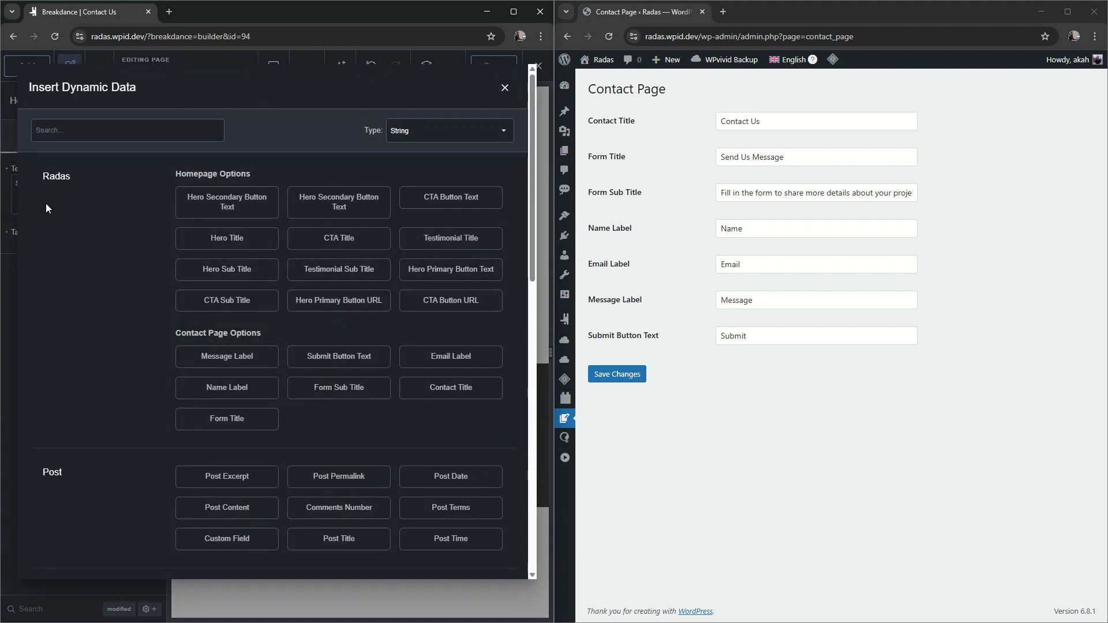
pyautogui.click(346, 390)
pyautogui.click(254, 193)
pyautogui.click(32, 169)
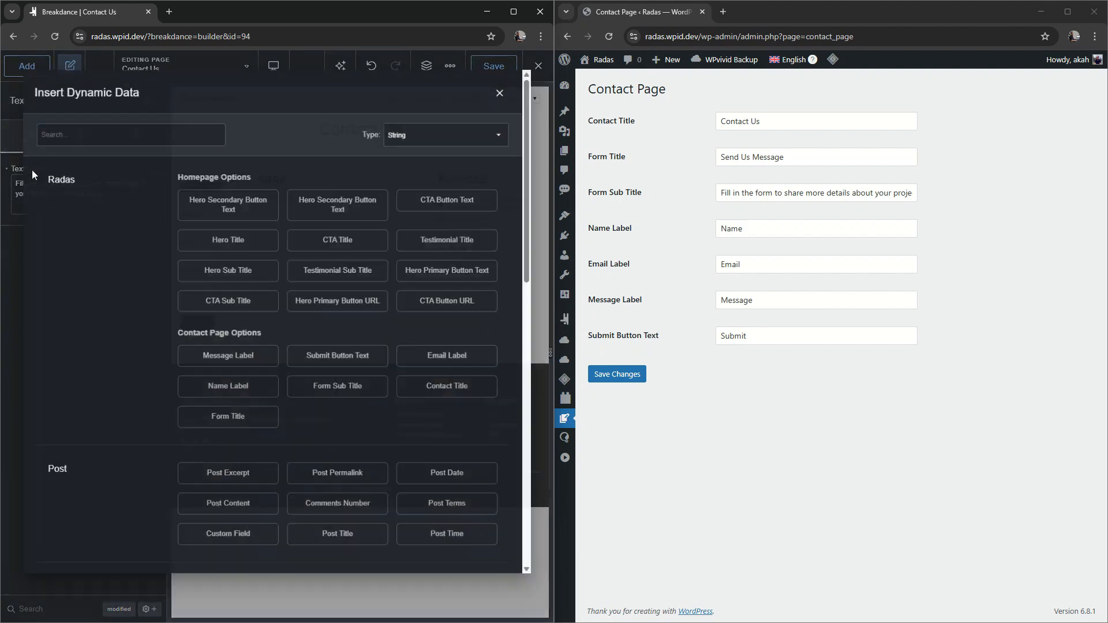
pyautogui.click(348, 385)
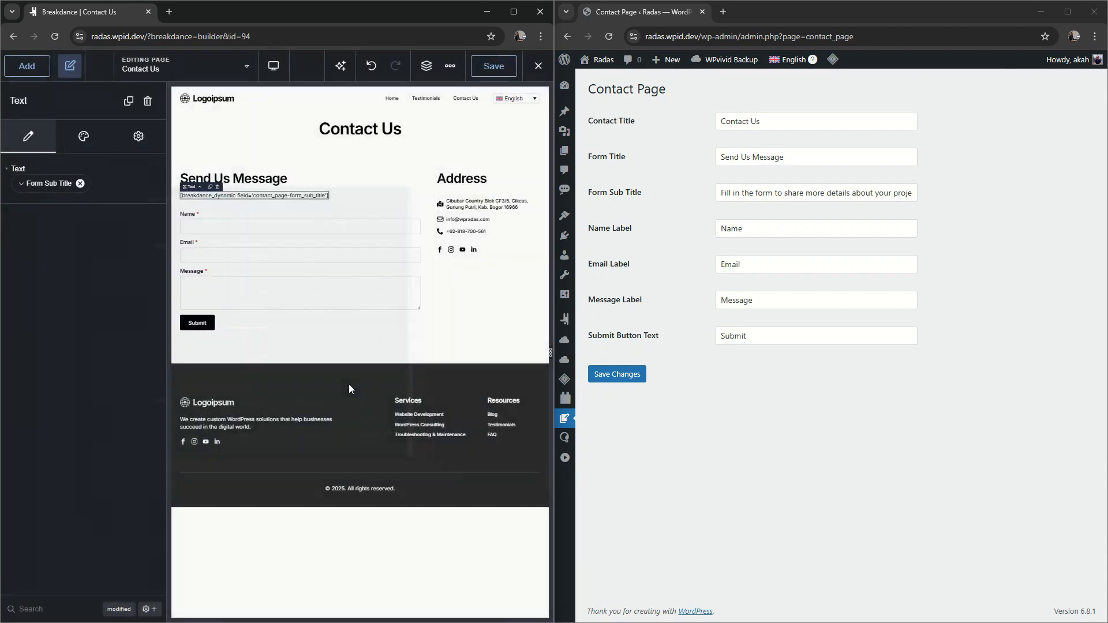
# Open the Name field's settings in the contact form builder, with its label selected
pyautogui.click(331, 251)
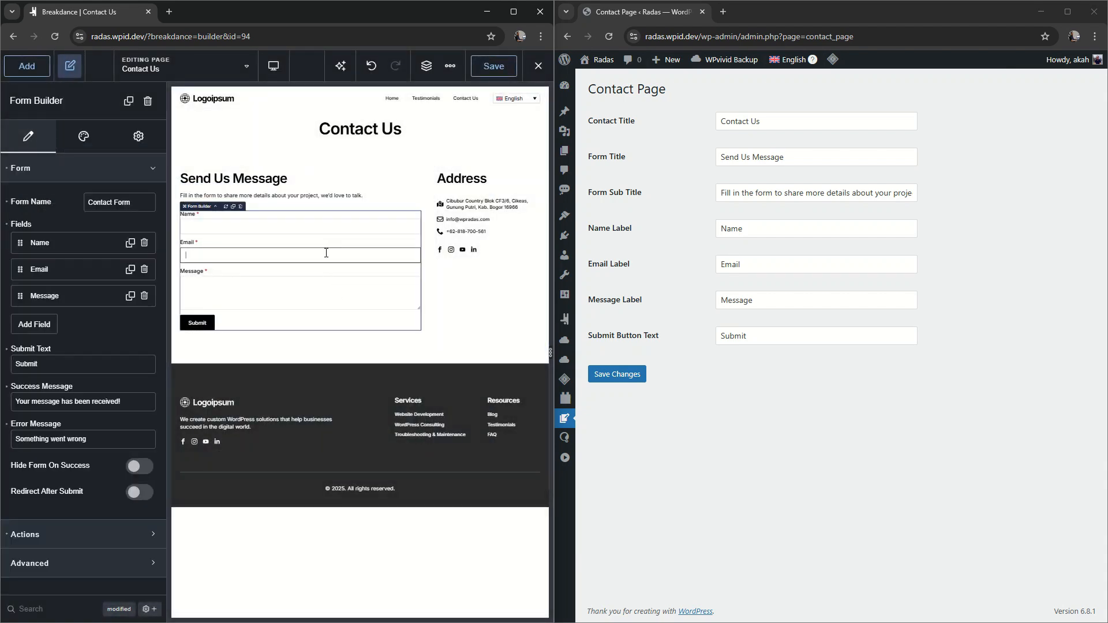
pyautogui.click(98, 246)
pyautogui.click(93, 252)
pyautogui.click(93, 252)
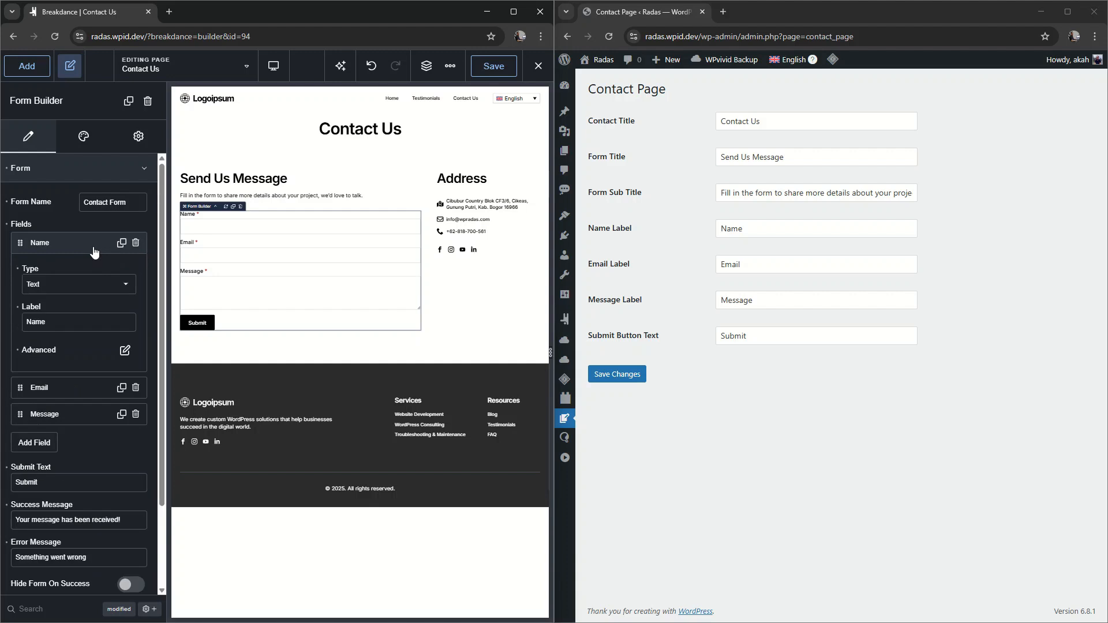
pyautogui.doubleClick(57, 329)
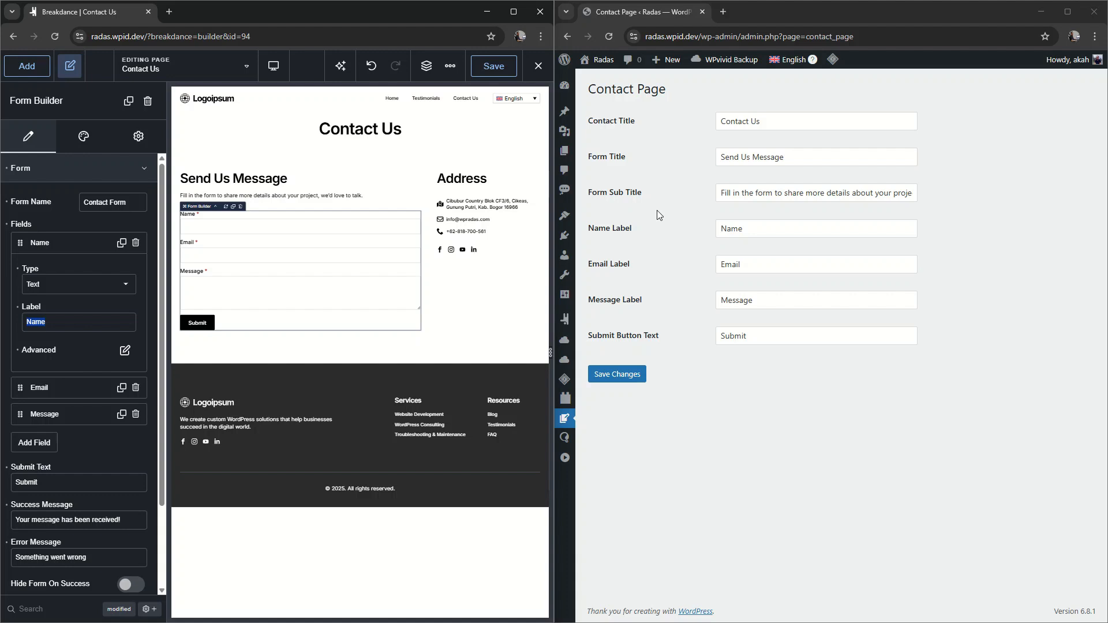
# In the WordPress admin, edit the Contact Page options page and copy the WordPress shortcode of its Name Label field
pyautogui.moveTo(565, 274)
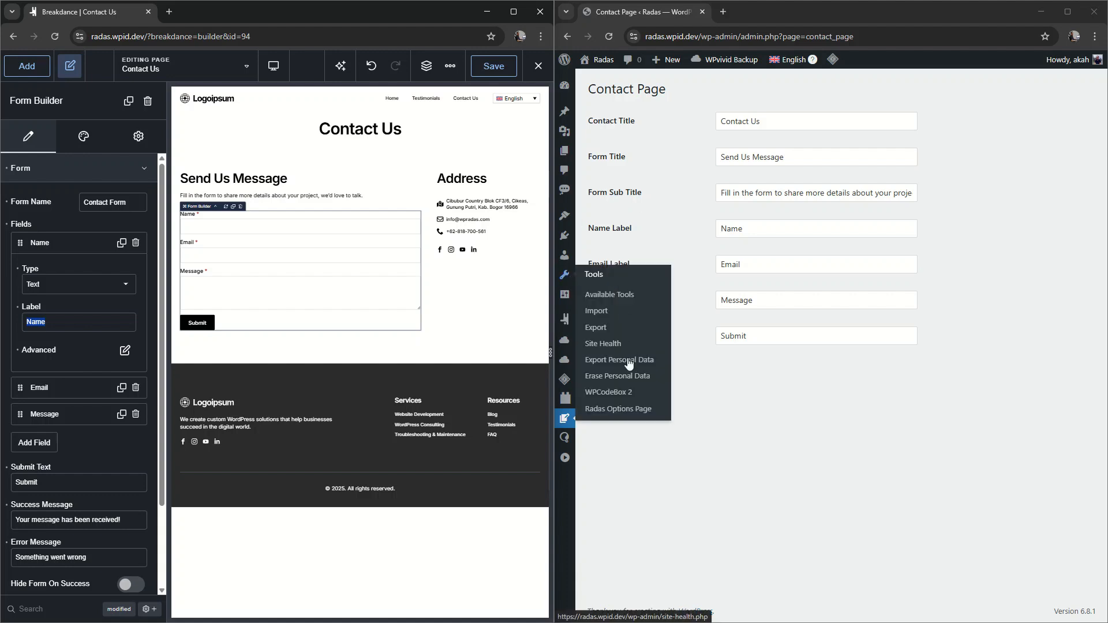
pyautogui.click(631, 410)
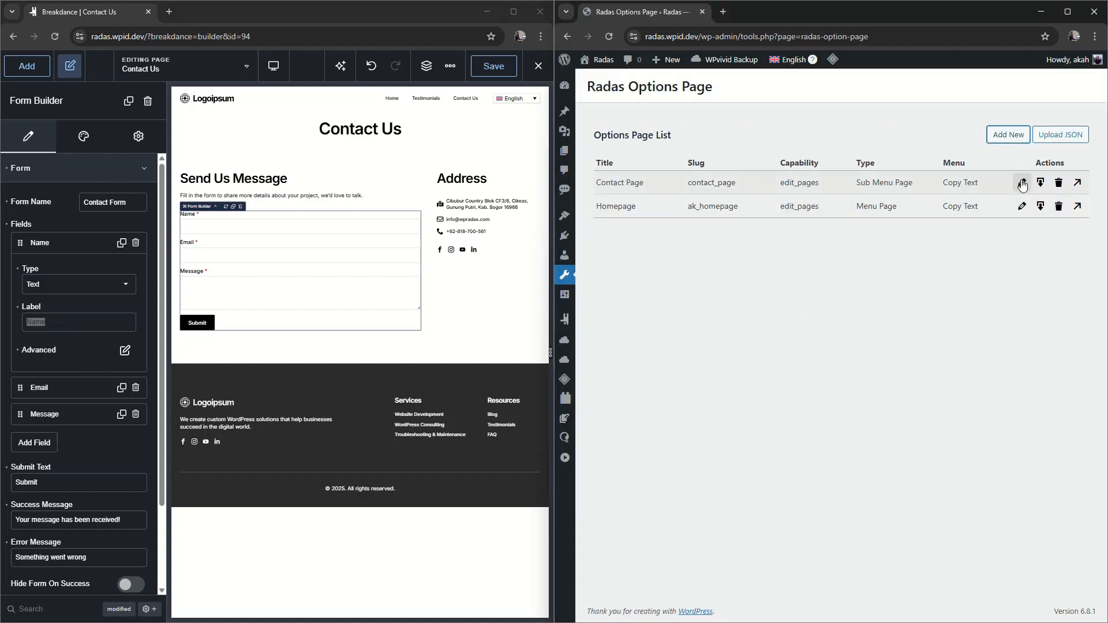
pyautogui.click(1021, 182)
pyautogui.scroll(-3, 968, 225)
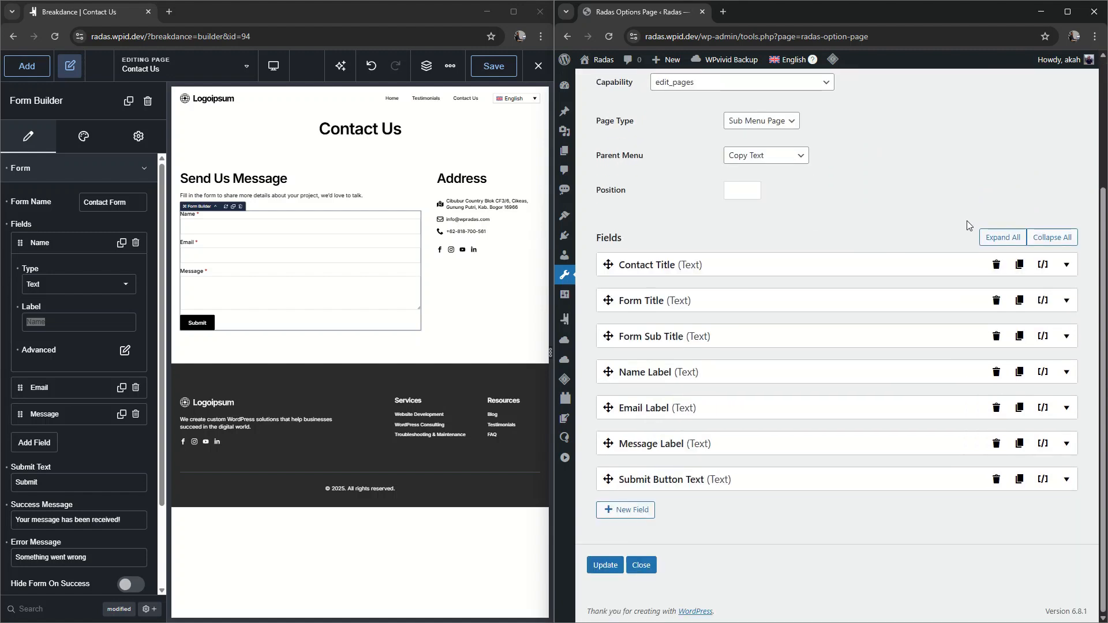
pyautogui.click(1042, 375)
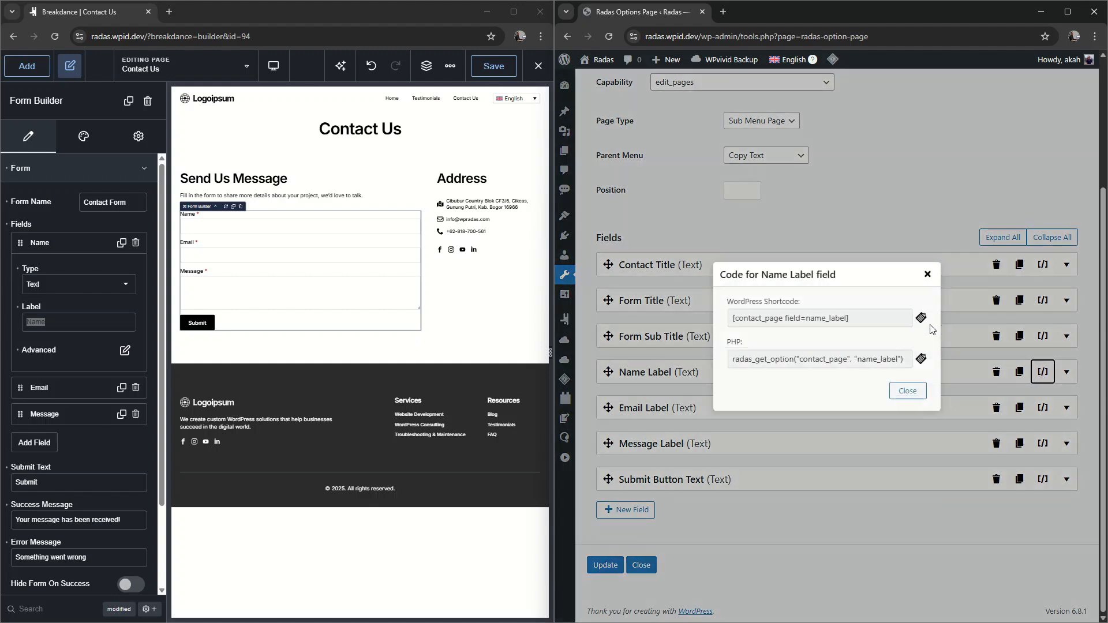
pyautogui.click(921, 318)
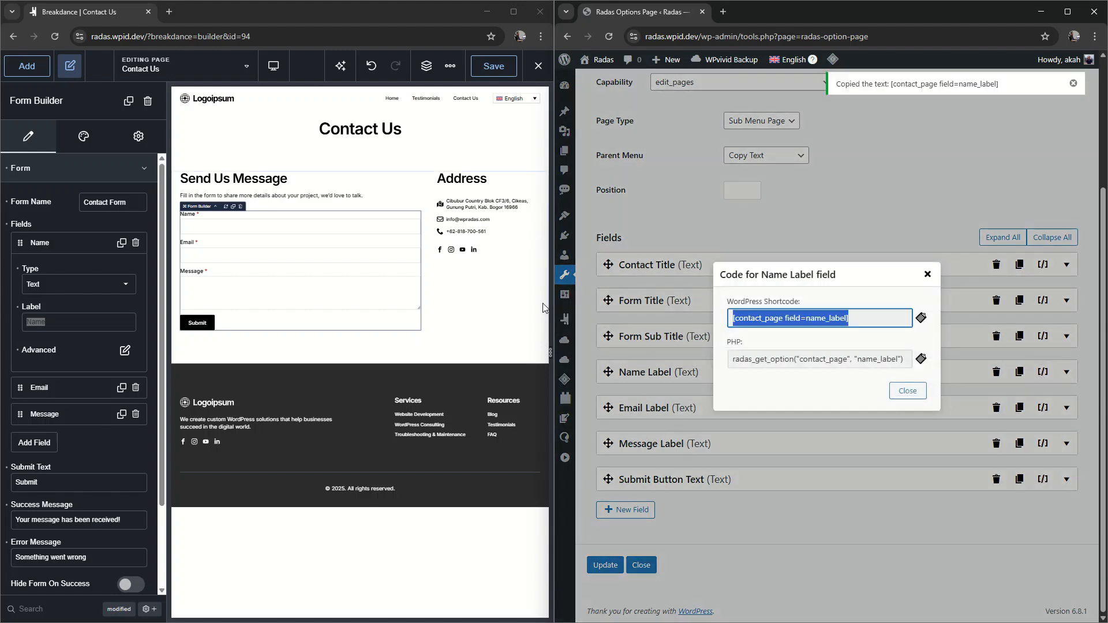
# Replace the form's Name label with the shortcode [contact_page field=name_label] and close the field's code window
pyautogui.doubleClick(90, 322)
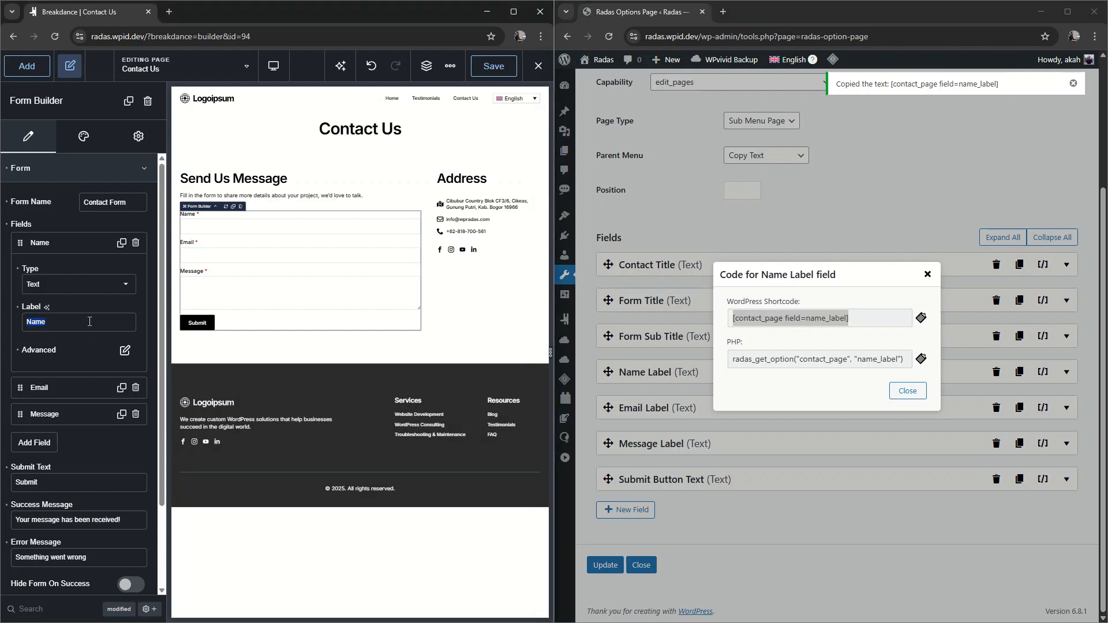
pyautogui.hotkey('ctrl', 'v')
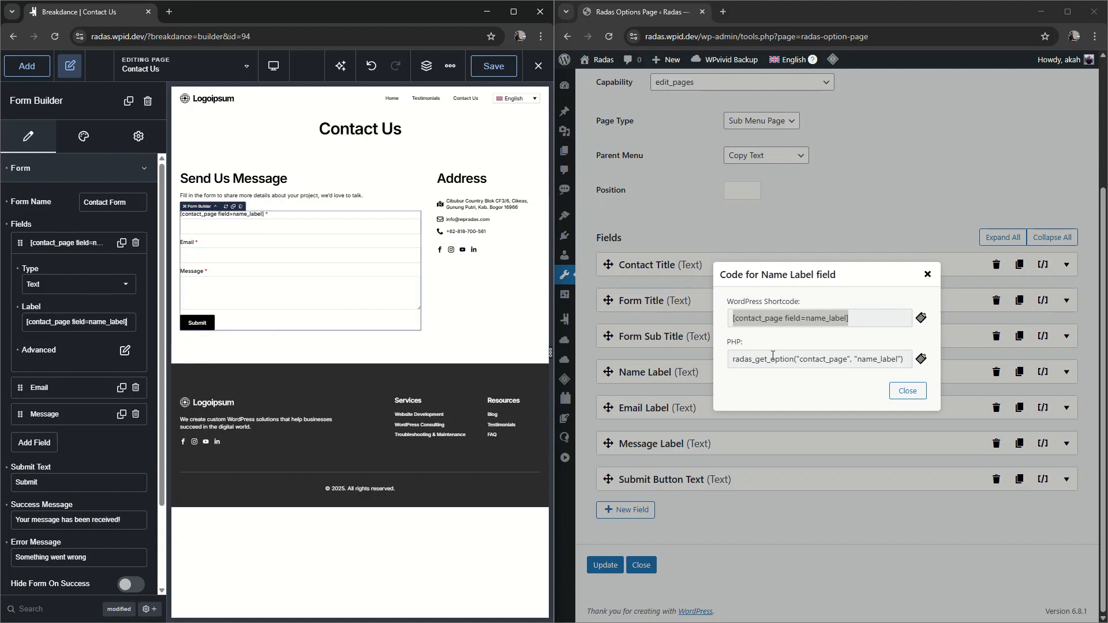
pyautogui.click(907, 398)
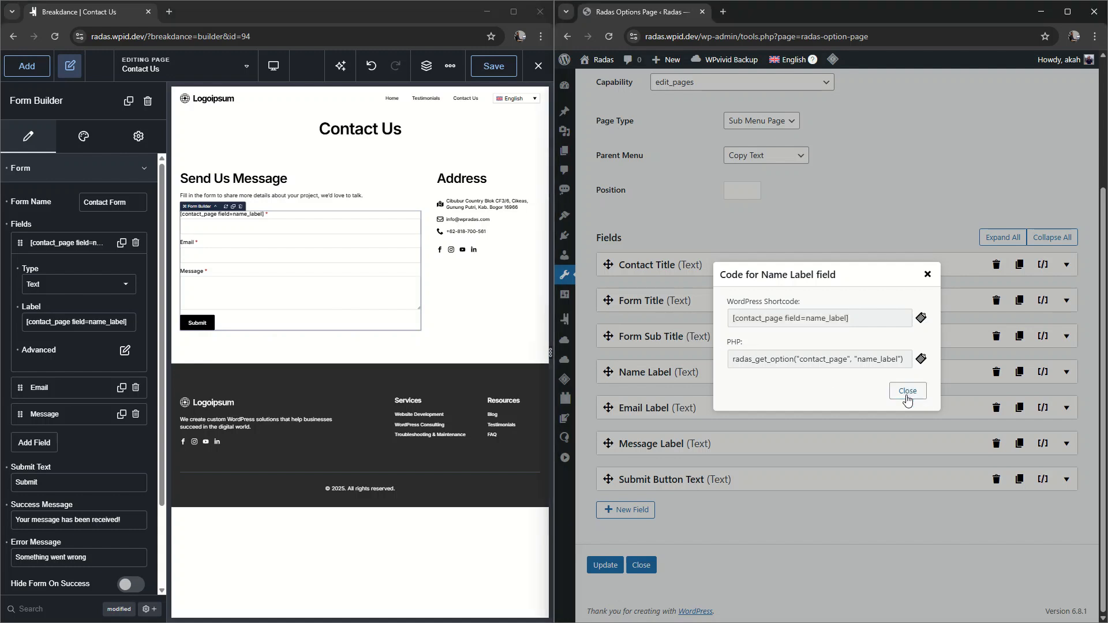
# Copy the Email Label field's WordPress shortcode and replace the form's Email label with [contact_page field=email_label]
pyautogui.click(907, 395)
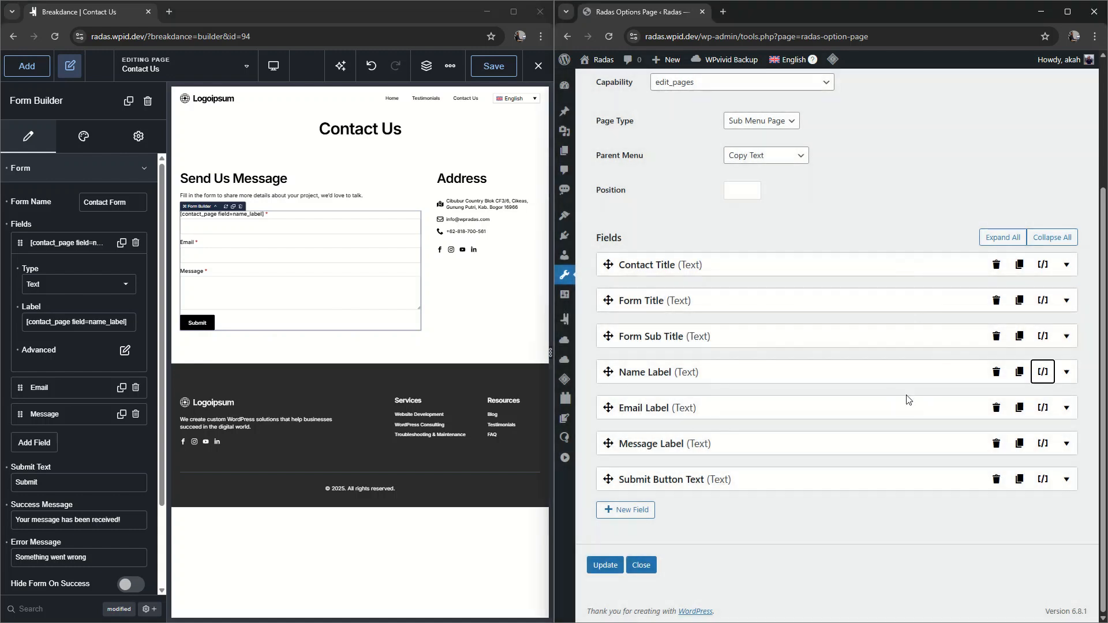
pyautogui.click(1044, 408)
pyautogui.click(922, 318)
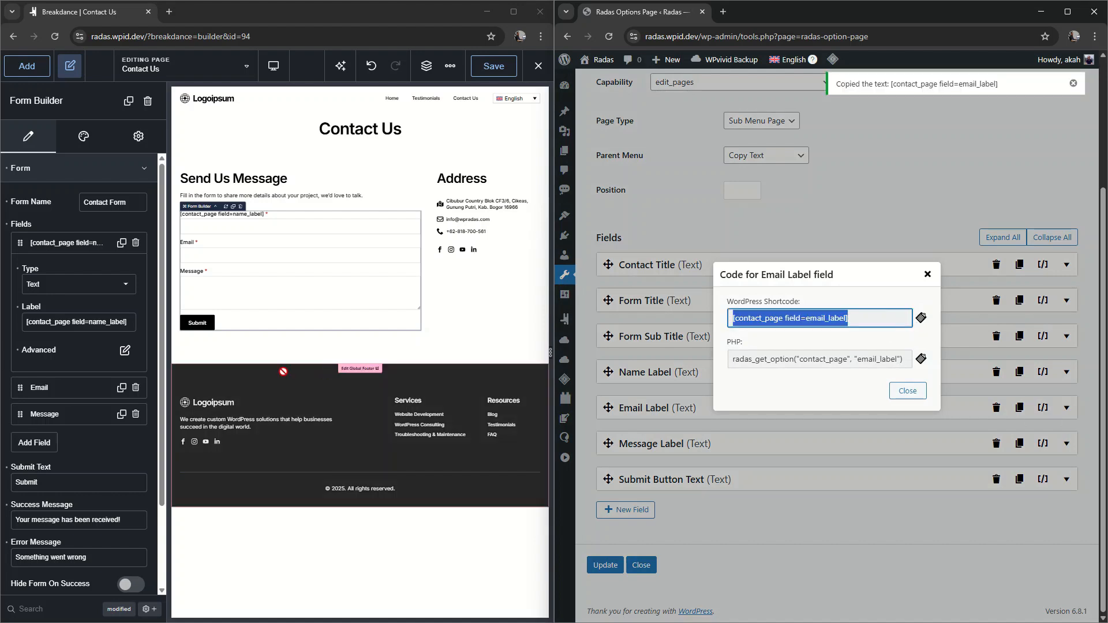
pyautogui.click(93, 391)
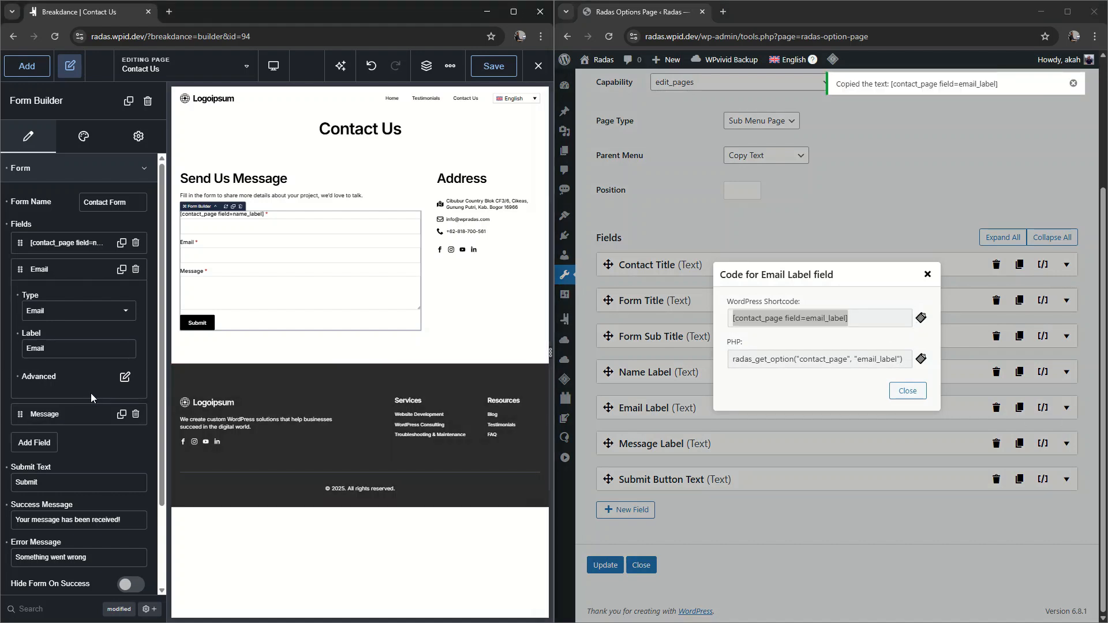
pyautogui.tripleClick(91, 349)
pyautogui.hotkey('ctrl', 'v')
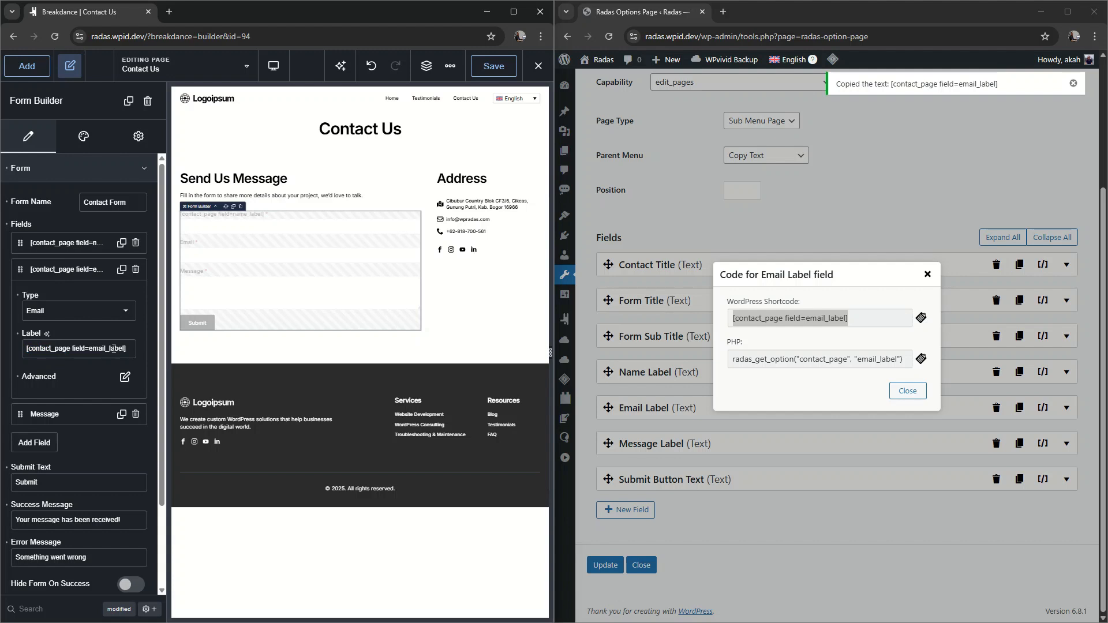
pyautogui.click(908, 392)
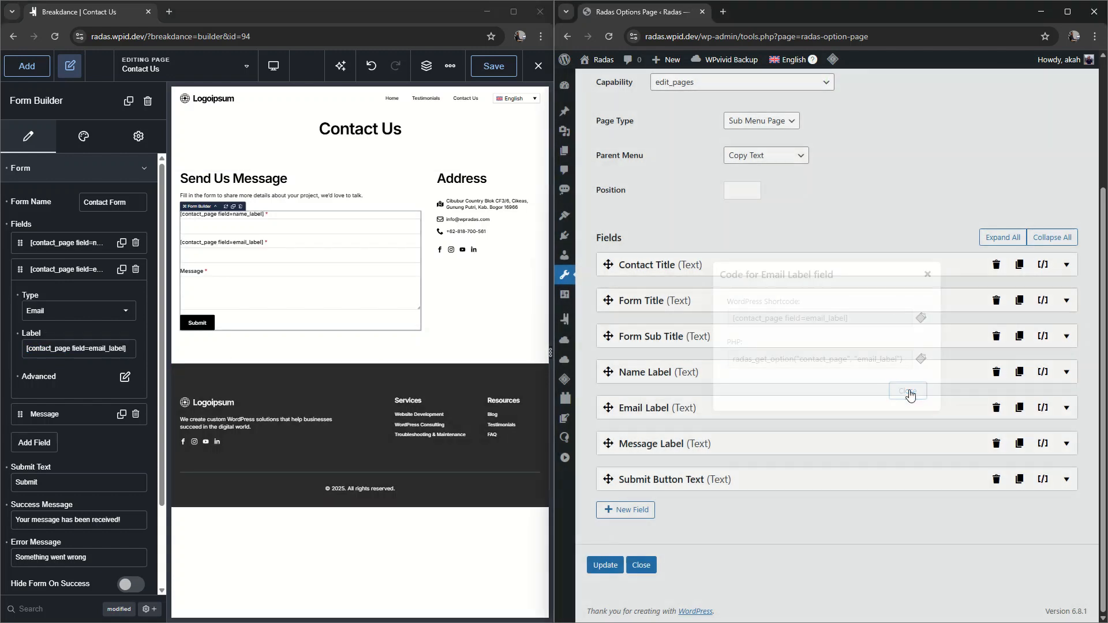
# Replace the label of the form's Message field with the shortcode [contact_page field=email_label]
pyautogui.click(1042, 450)
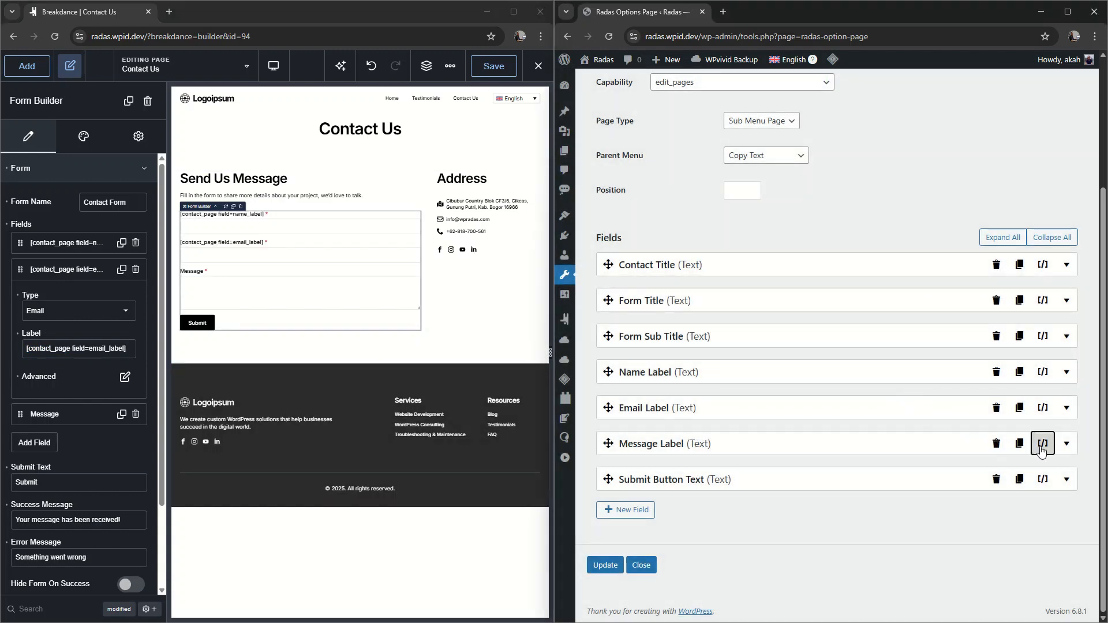
pyautogui.click(908, 392)
pyautogui.click(58, 414)
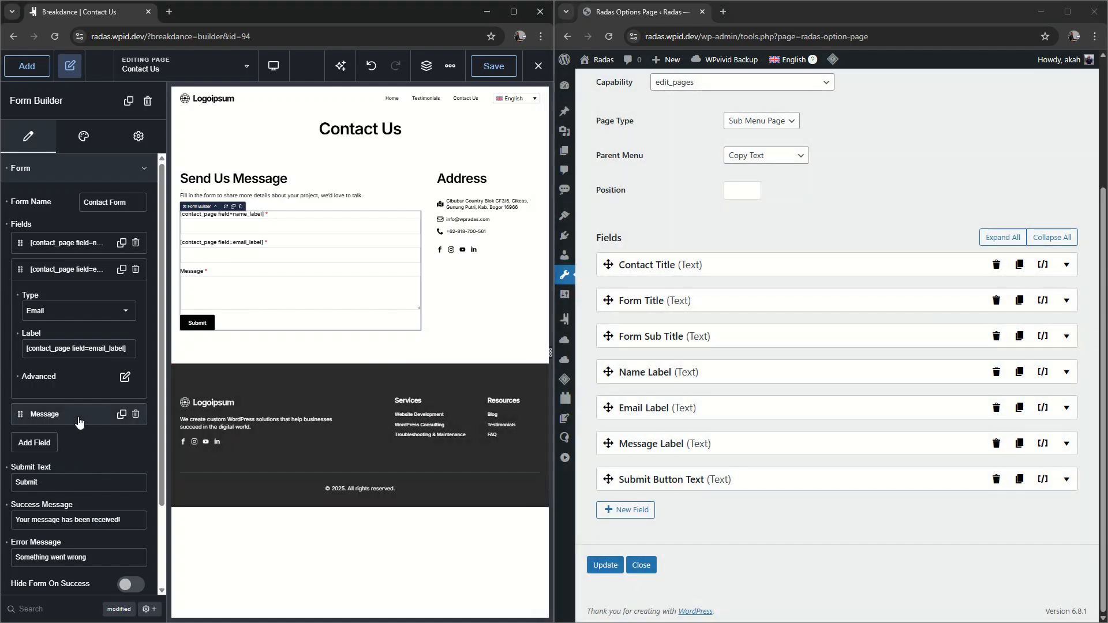
pyautogui.click(87, 374)
pyautogui.hotkey('ctrl', 'a')
pyautogui.write('[contact_page field=email_label]')
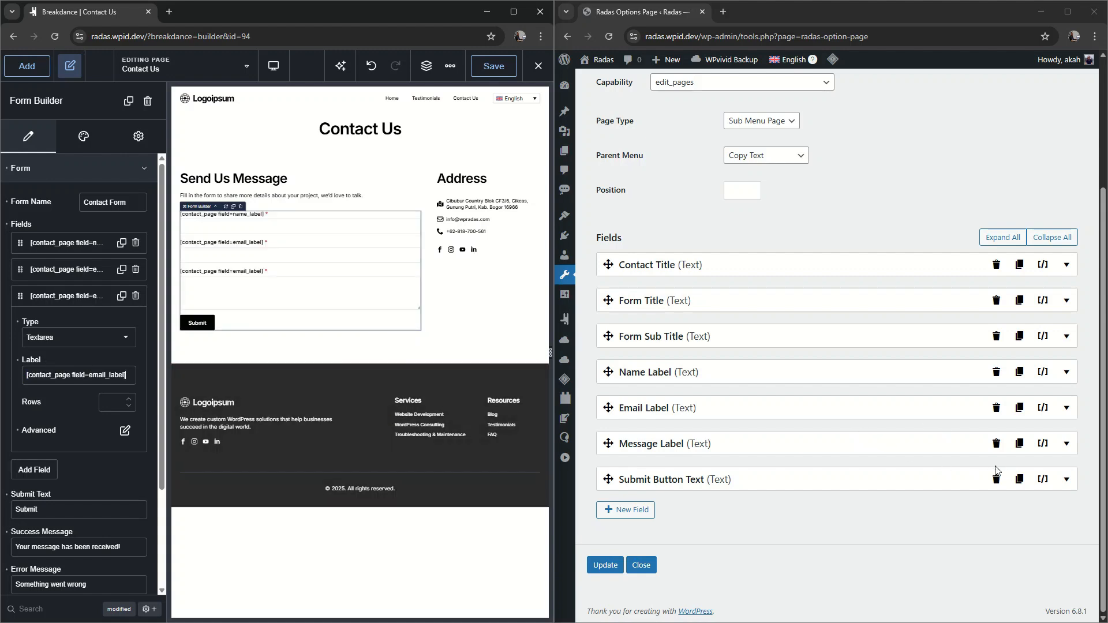
# Copy the Submit Button Text field's WordPress shortcode and set the form's submit text to [contact_page field=submit_button_text]
pyautogui.click(1042, 477)
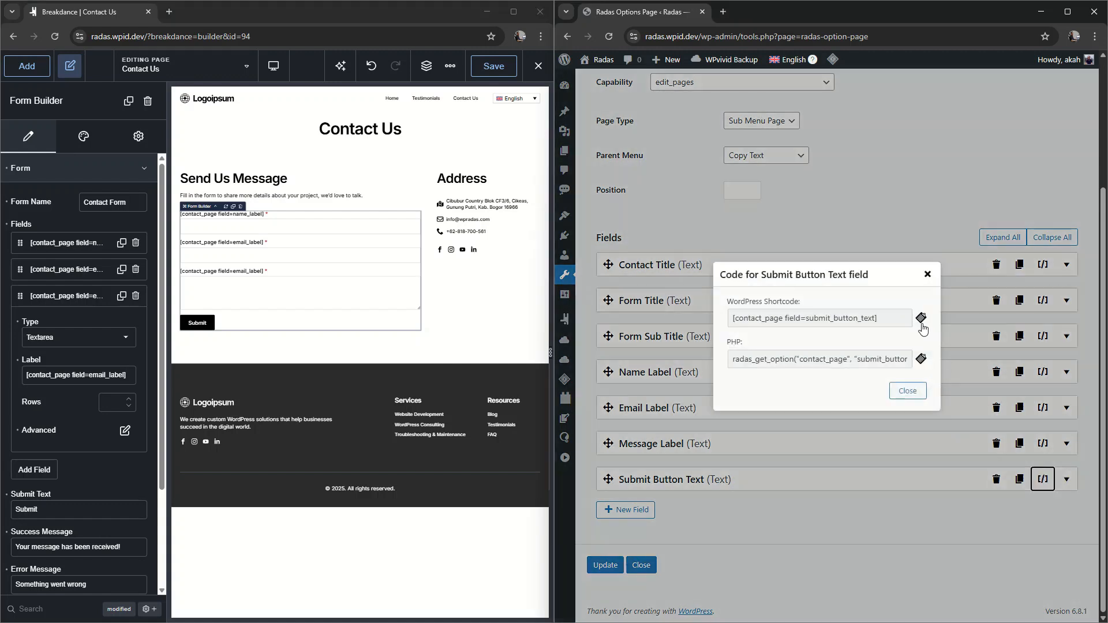
pyautogui.click(921, 321)
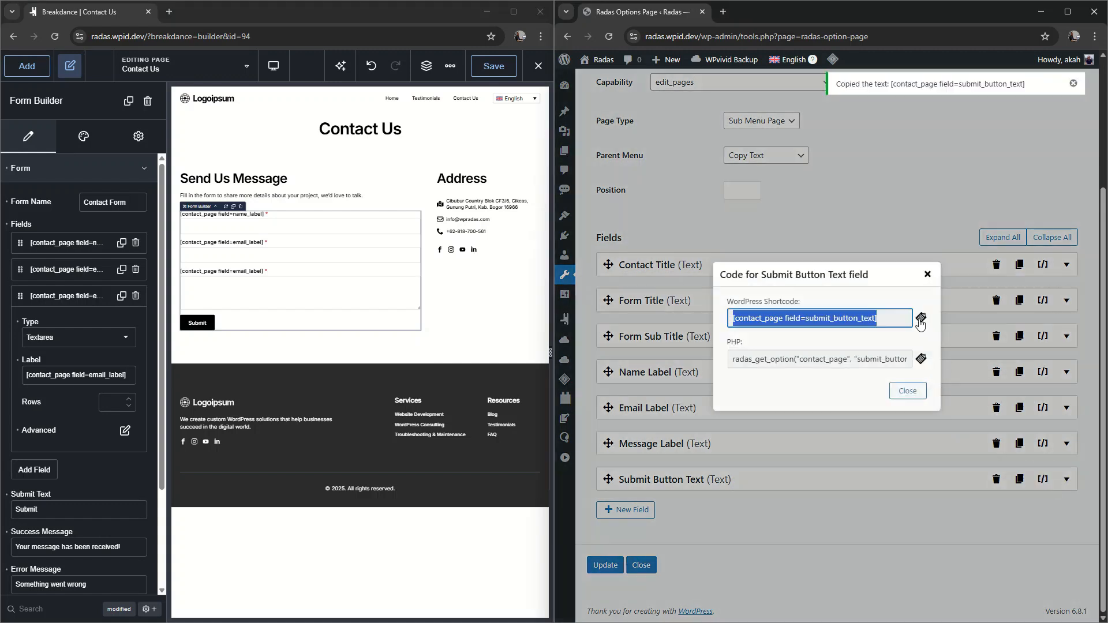
pyautogui.doubleClick(105, 509)
pyautogui.hotkey('ctrl', 'v')
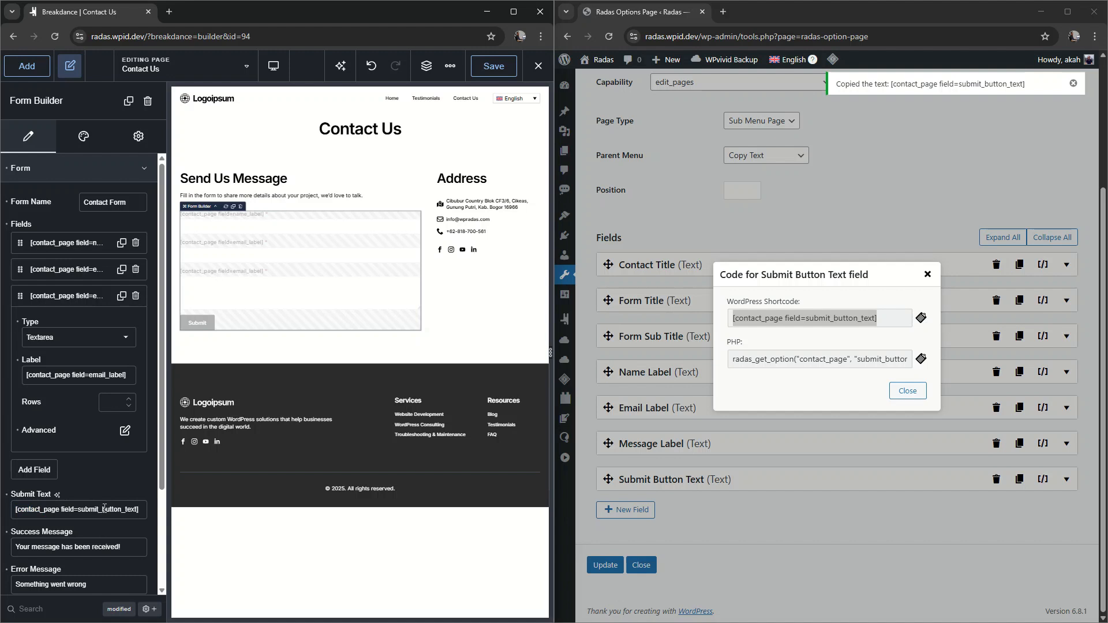
pyautogui.scroll(-1, 104, 508)
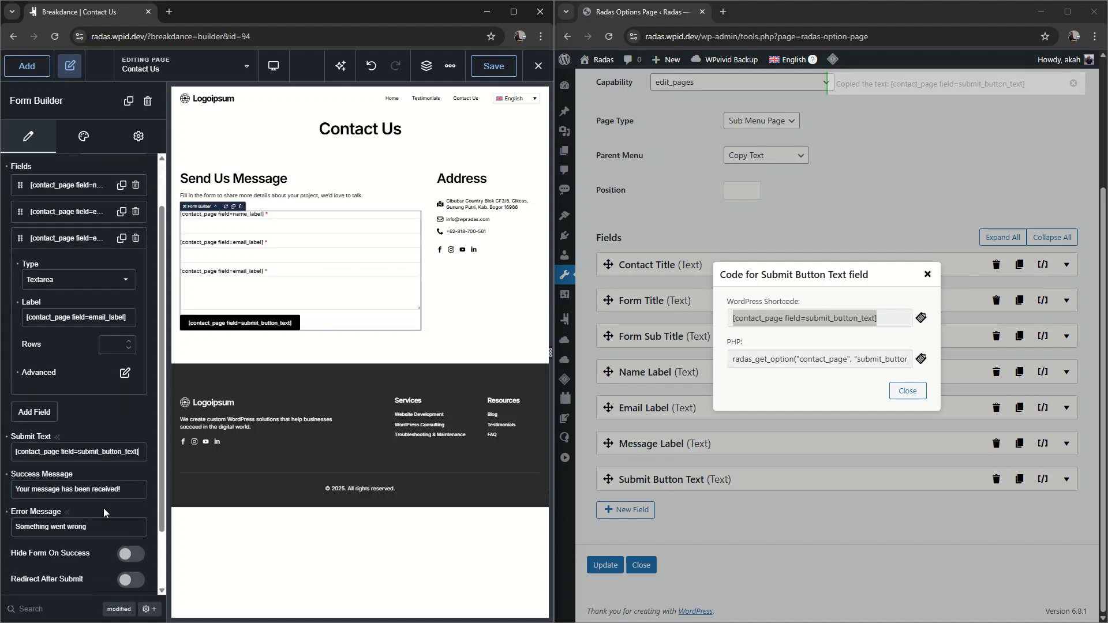
pyautogui.moveTo(121, 489); pyautogui.dragTo(14, 489)
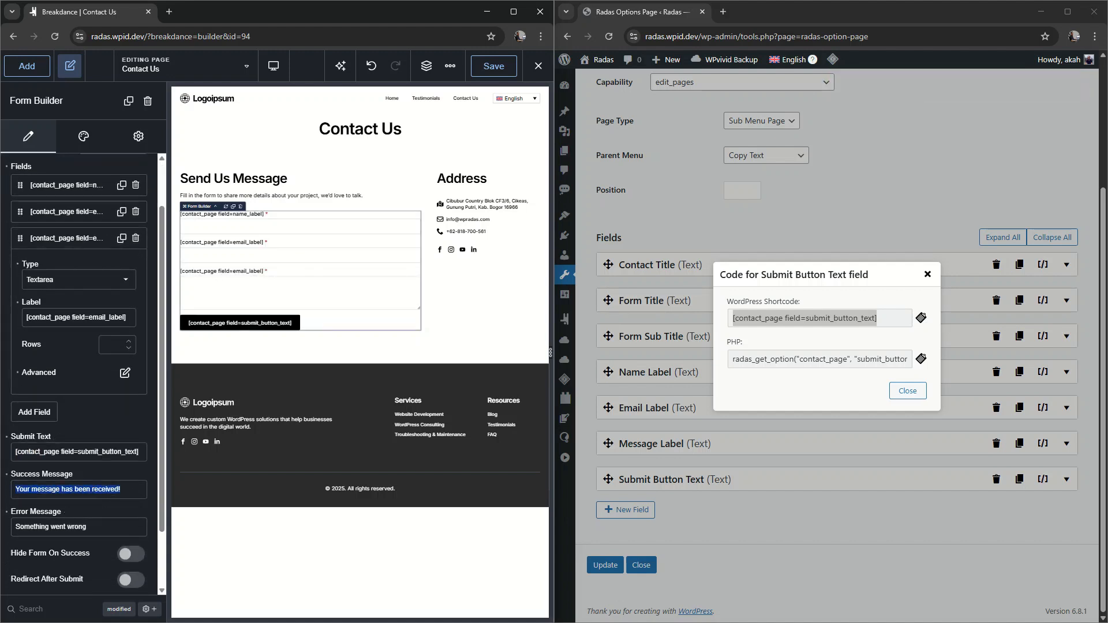
pyautogui.click(118, 491)
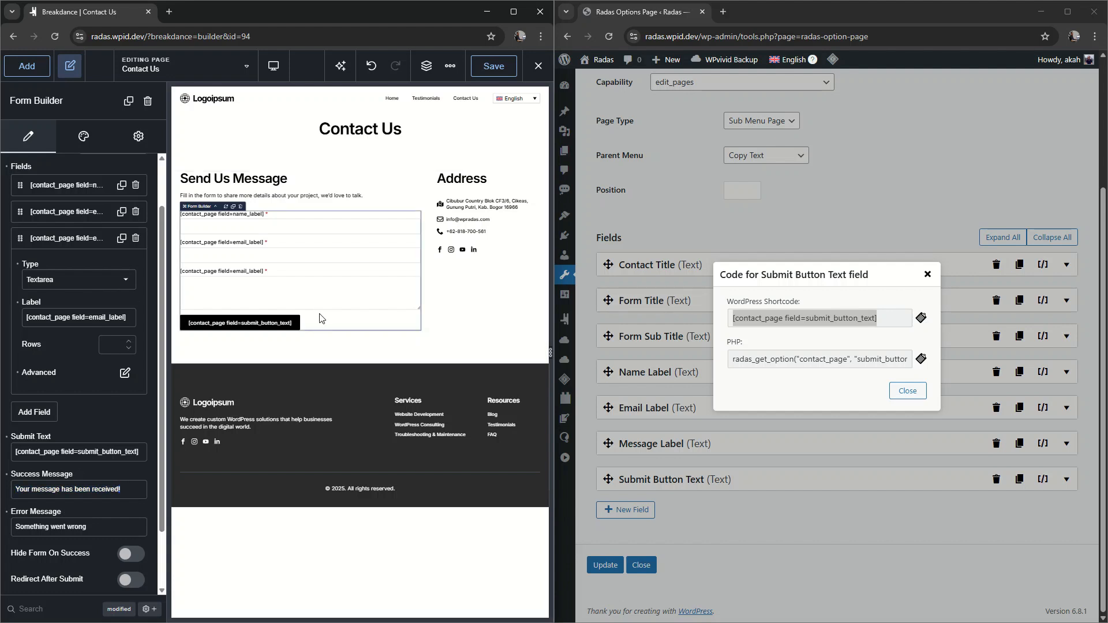
# Save the Contact Us page in the builder and close the Submit Button Text field's code window
pyautogui.click(462, 313)
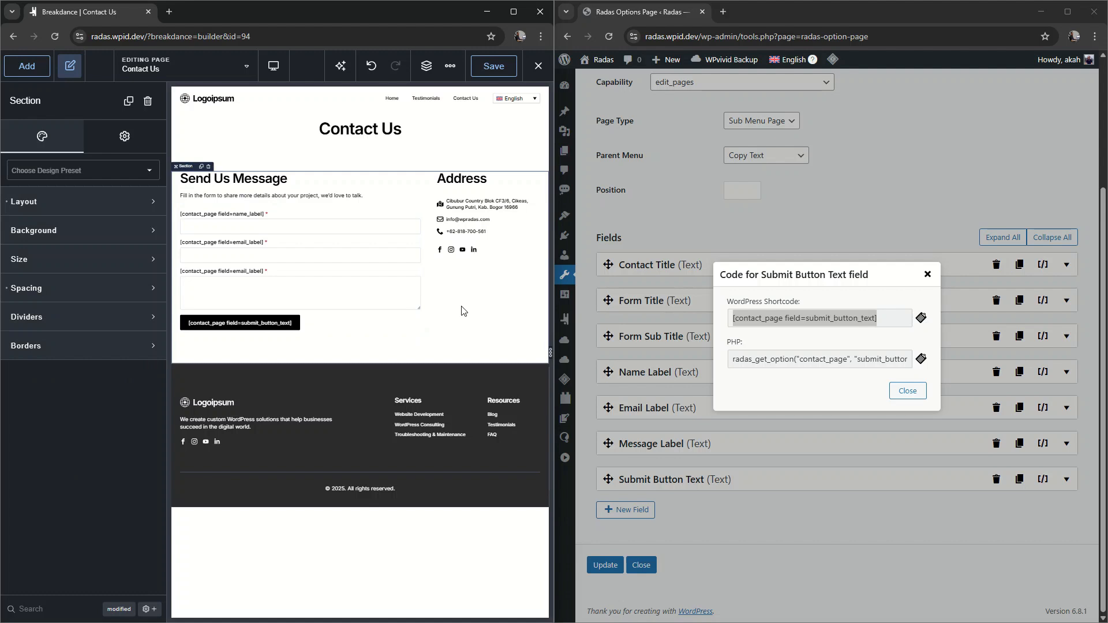
pyautogui.click(500, 71)
pyautogui.click(716, 313)
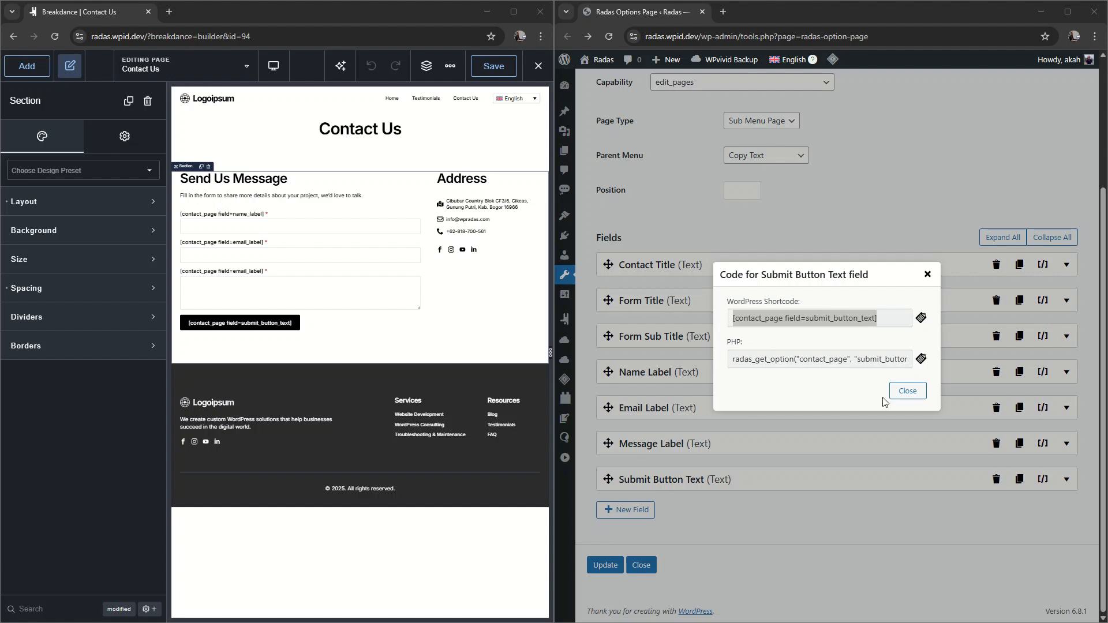
pyautogui.click(911, 397)
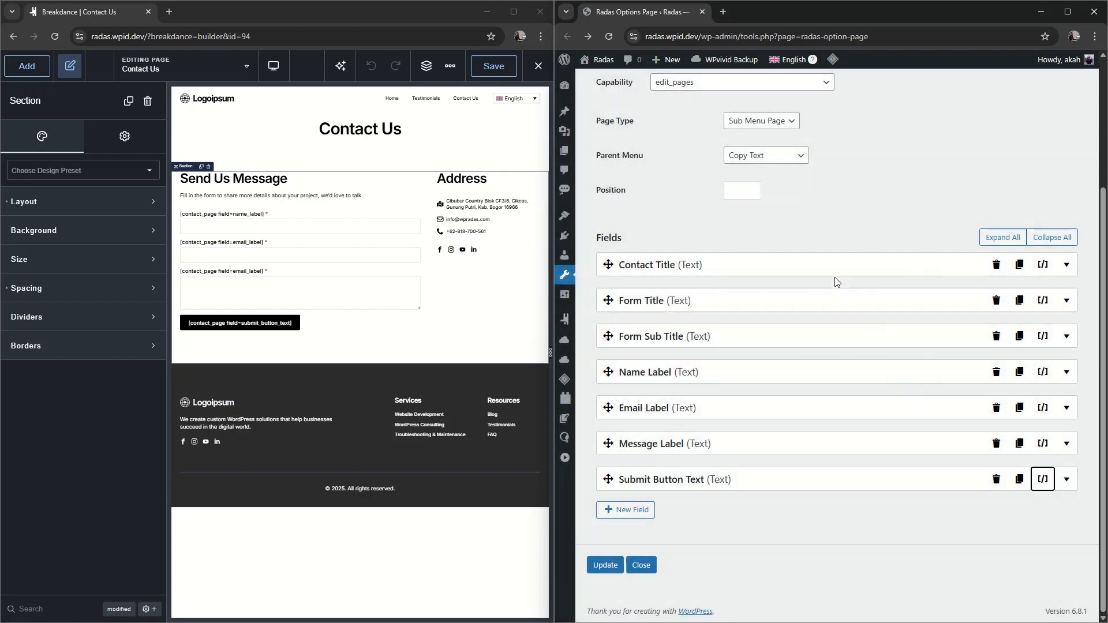
# Merge the WordPress admin tab into the page builder's browser window and maximize that window
pyautogui.moveTo(668, 15); pyautogui.dragTo(284, 25)
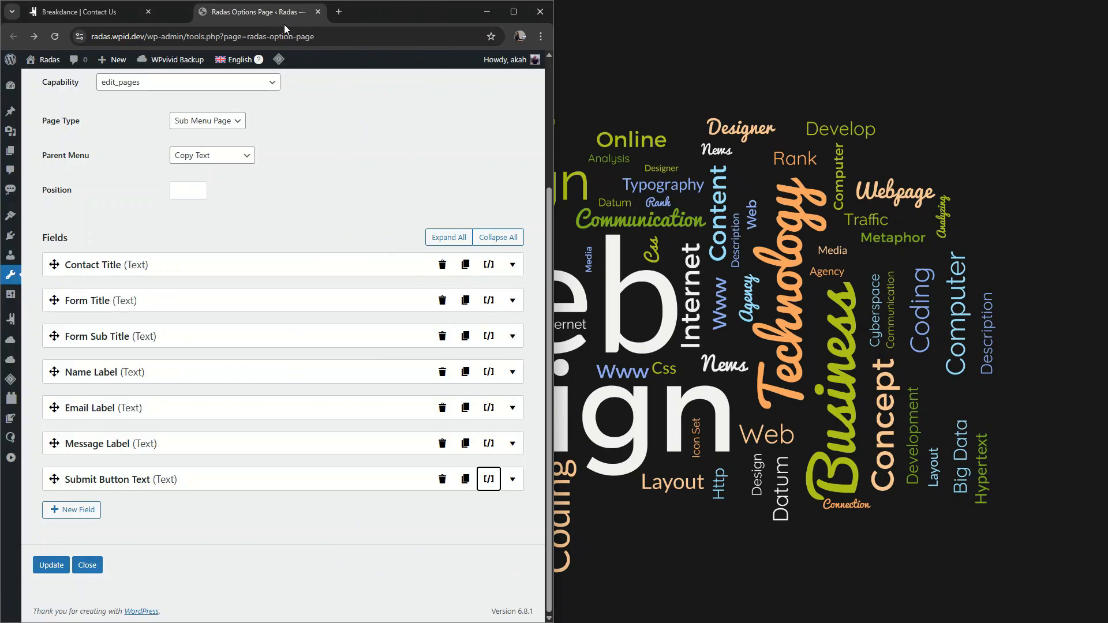
pyautogui.click(507, 15)
pyautogui.press('super+Up')
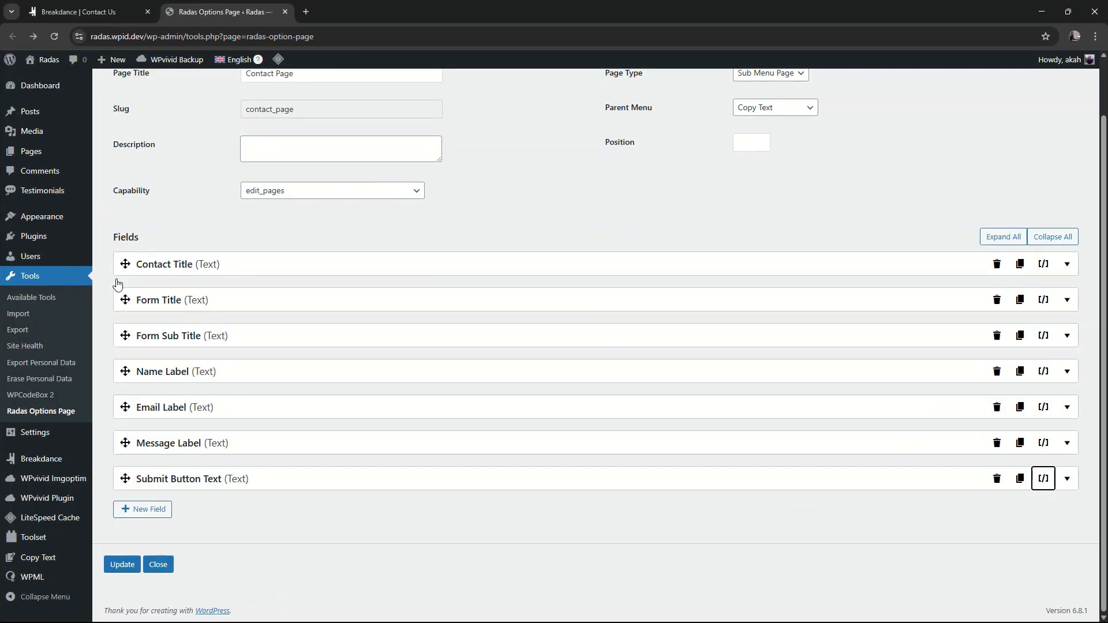
# In WPML Translation Management, send the Contact Page Options item under Radas for translation into Indonesian
pyautogui.moveTo(49, 585)
pyautogui.click(122, 402)
pyautogui.scroll(-8, 334, 366)
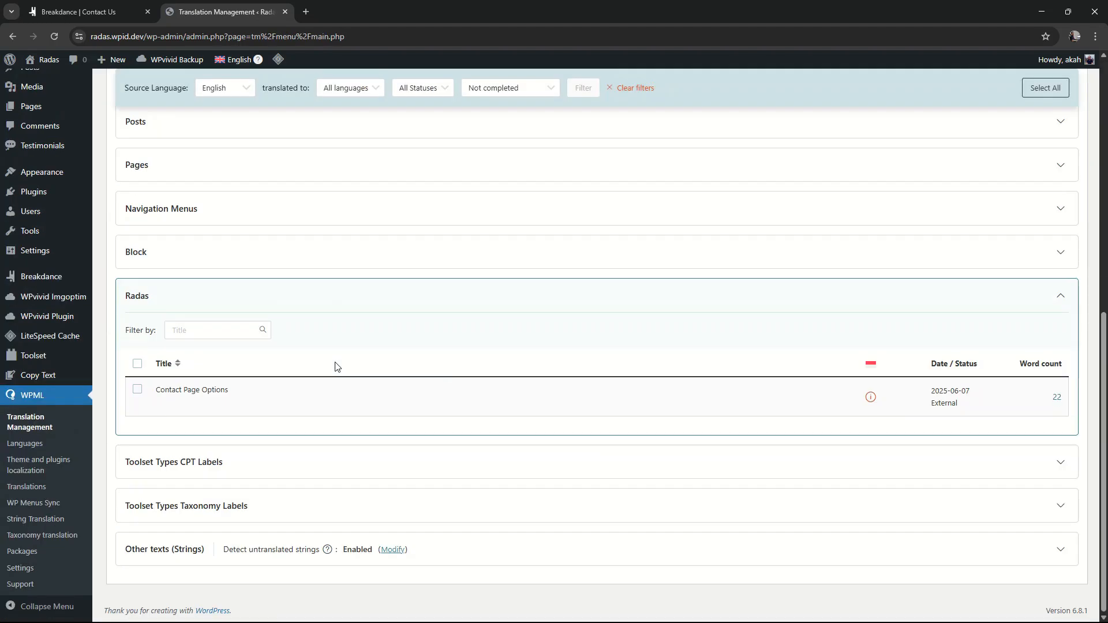
pyautogui.click(136, 390)
pyautogui.scroll(-6, 334, 448)
pyautogui.click(213, 554)
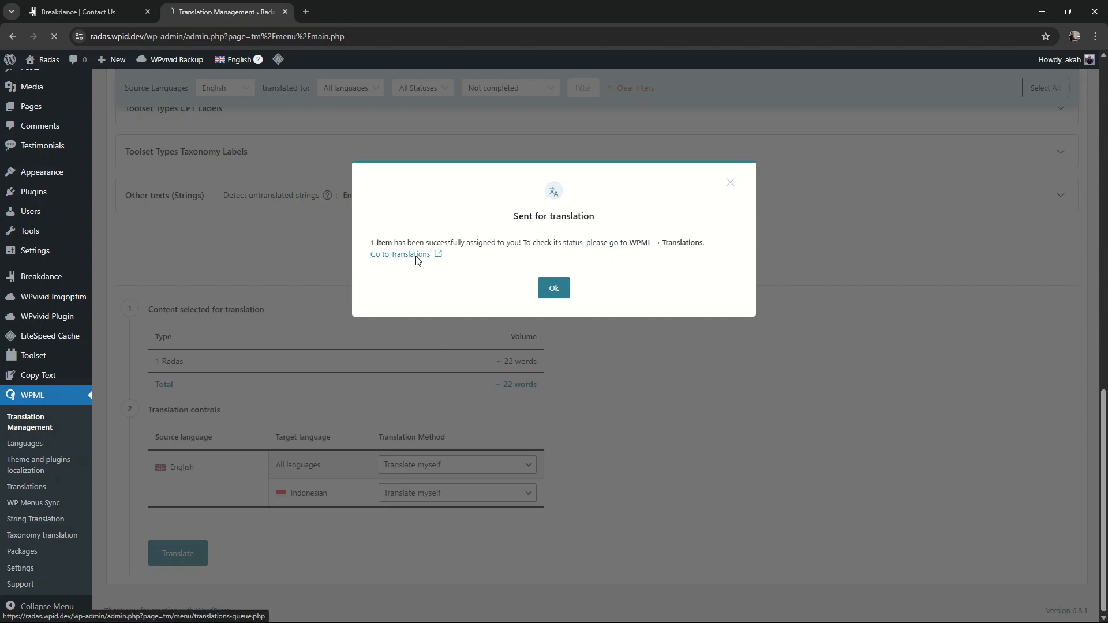
# Open Contact Page Options from the WPML translations queue and complete its automatic Indonesian translation
pyautogui.click(417, 260)
pyautogui.click(957, 190)
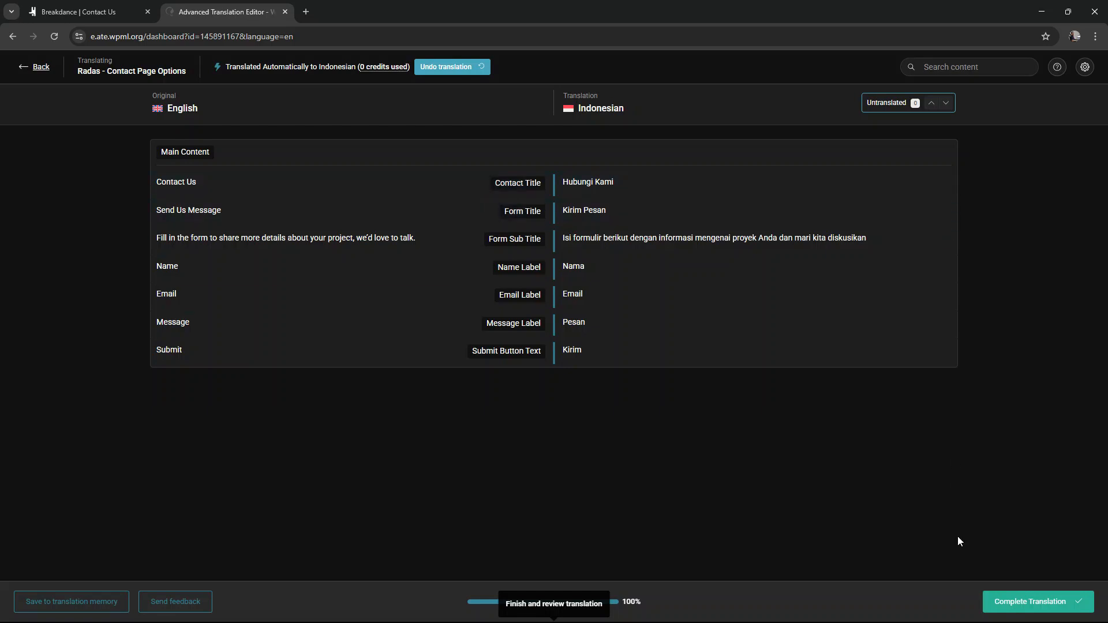
pyautogui.click(1020, 604)
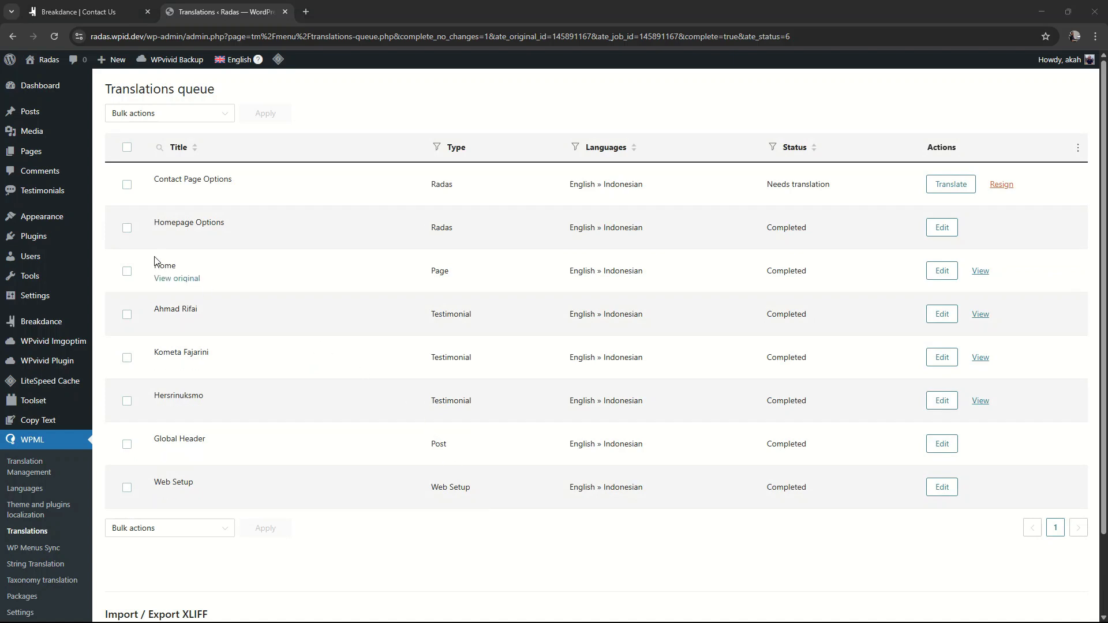
# Add an Indonesian translation for the Contact Us page from the list of pages and complete it
pyautogui.moveTo(61, 154)
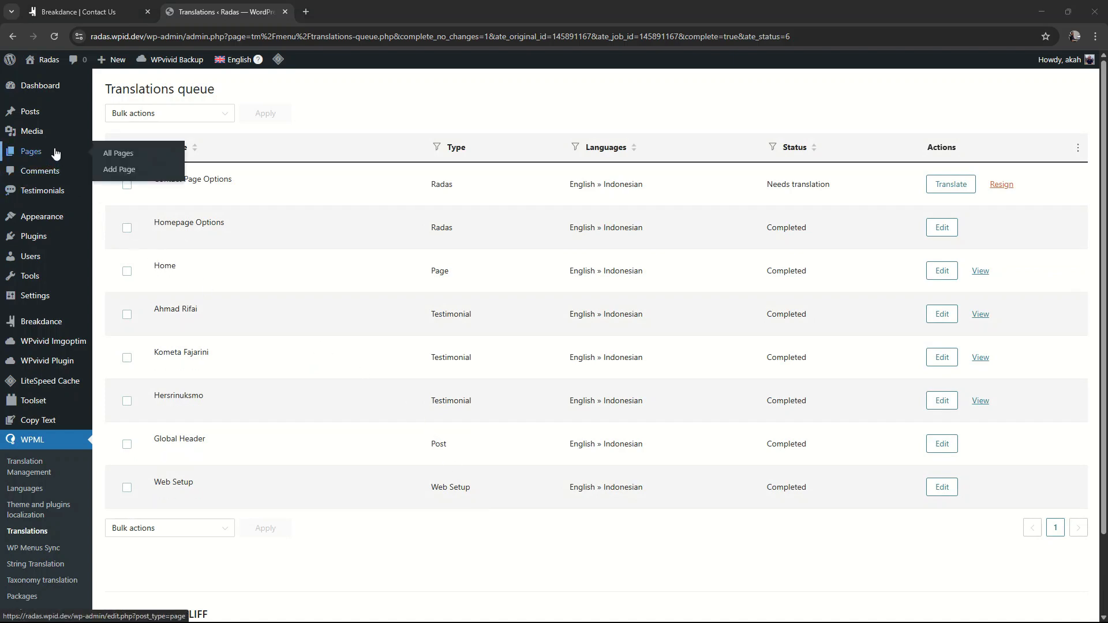
pyautogui.click(113, 154)
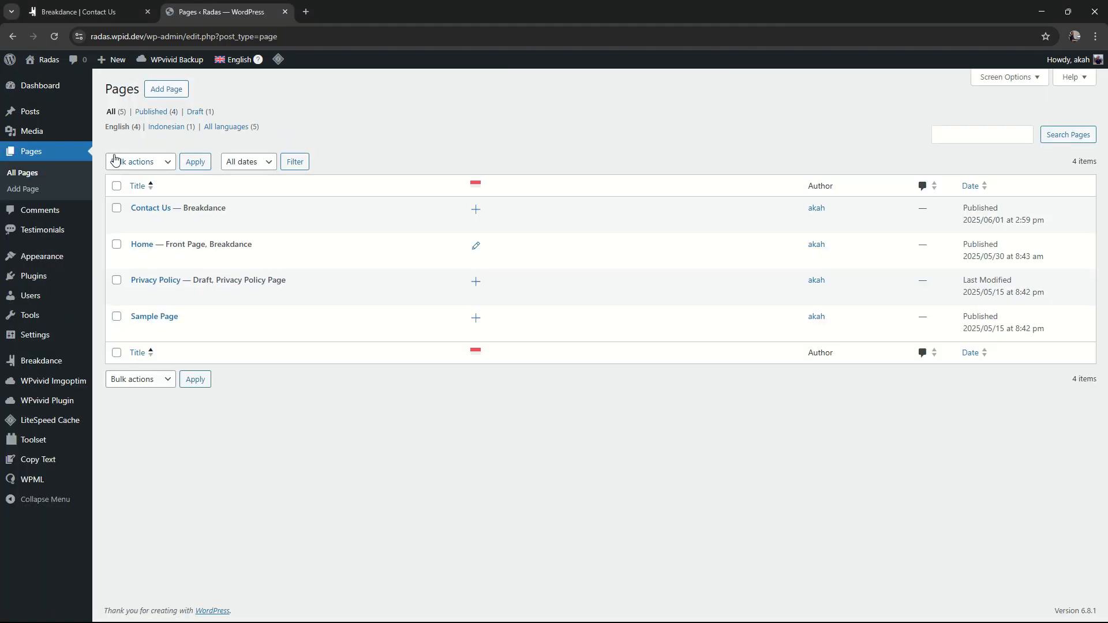
pyautogui.click(475, 210)
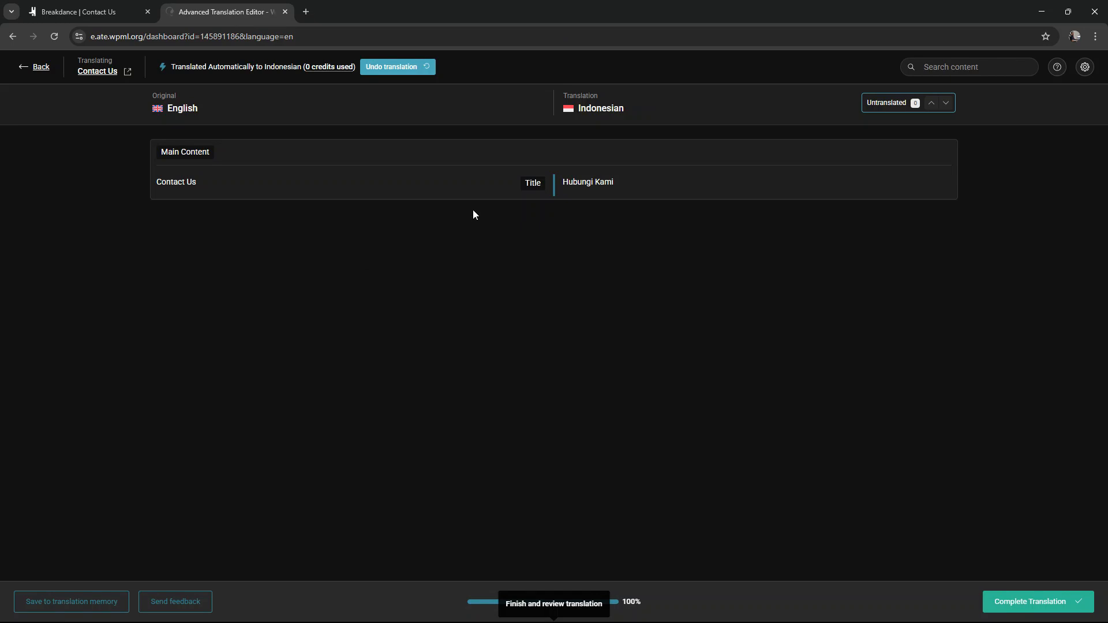
pyautogui.click(1033, 605)
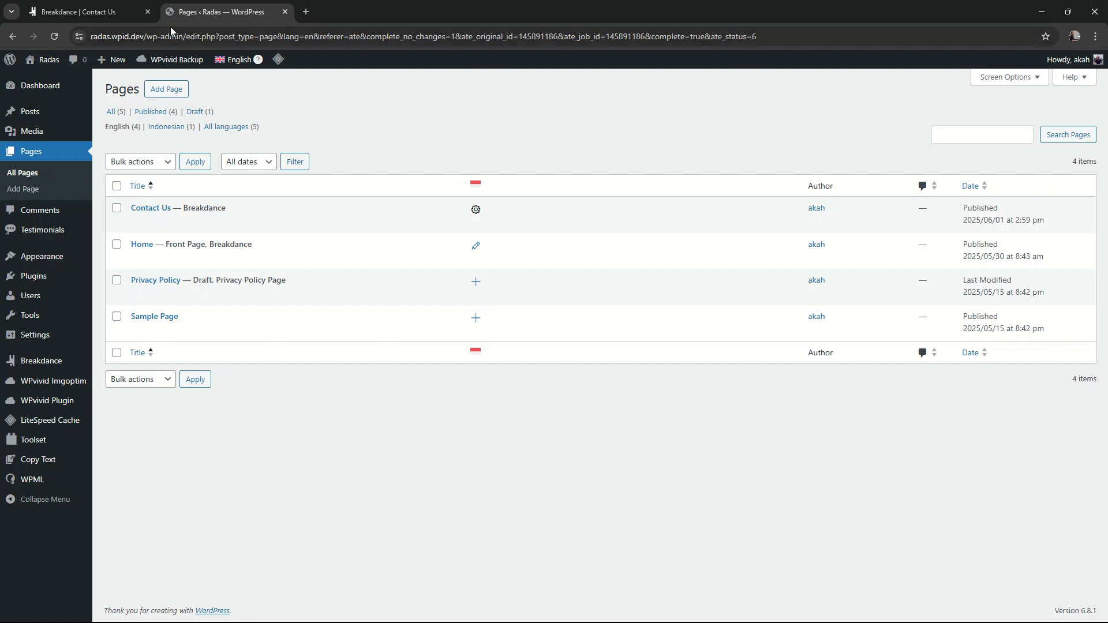
# Close the open page builder tab and add a Breakdance global block titled Contact Page
pyautogui.click(148, 12)
pyautogui.moveTo(48, 368)
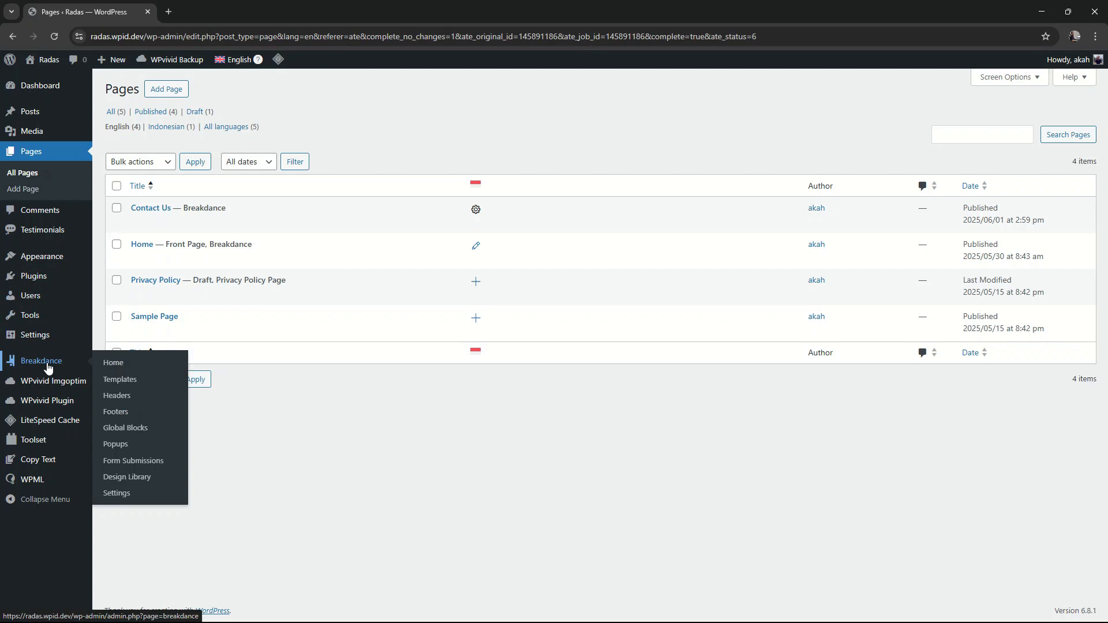
pyautogui.click(129, 434)
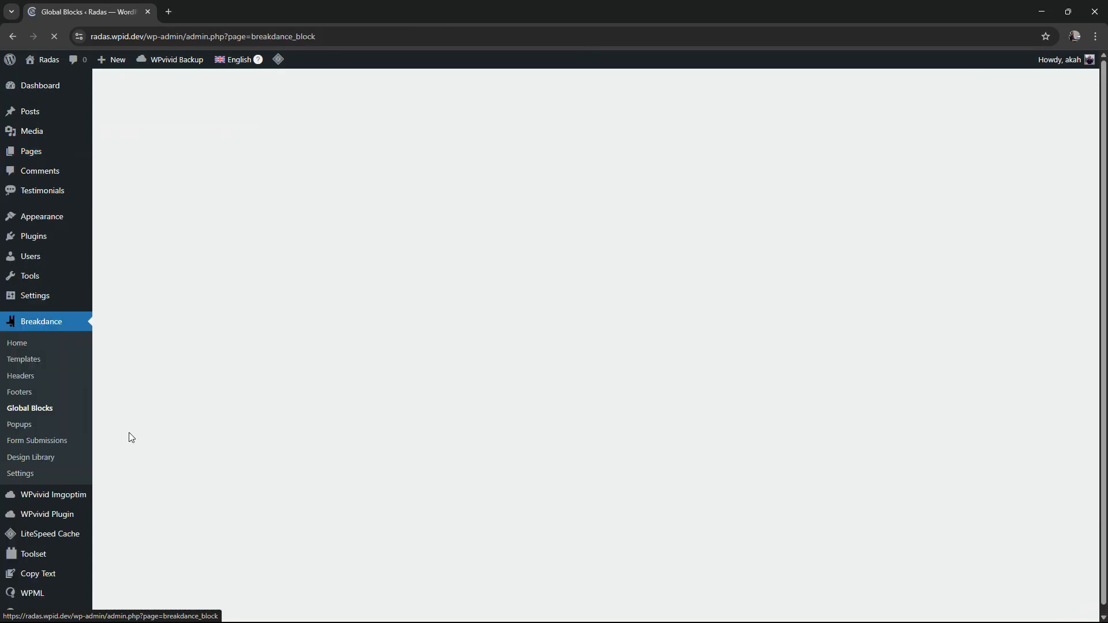
pyautogui.click(249, 97)
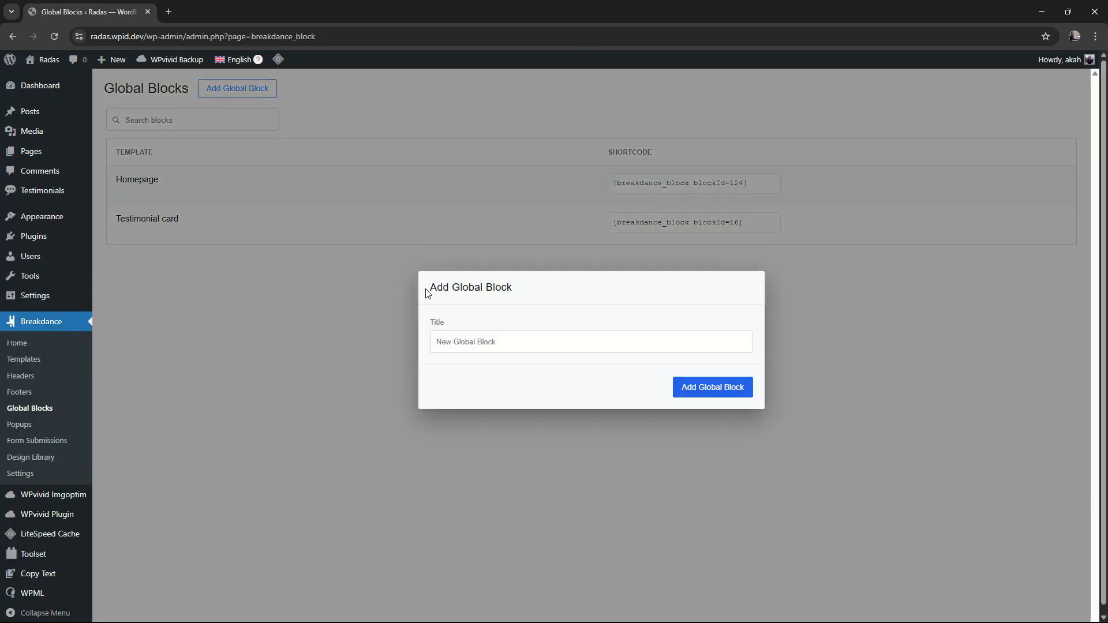
pyautogui.write('Contact Page')
pyautogui.click(705, 387)
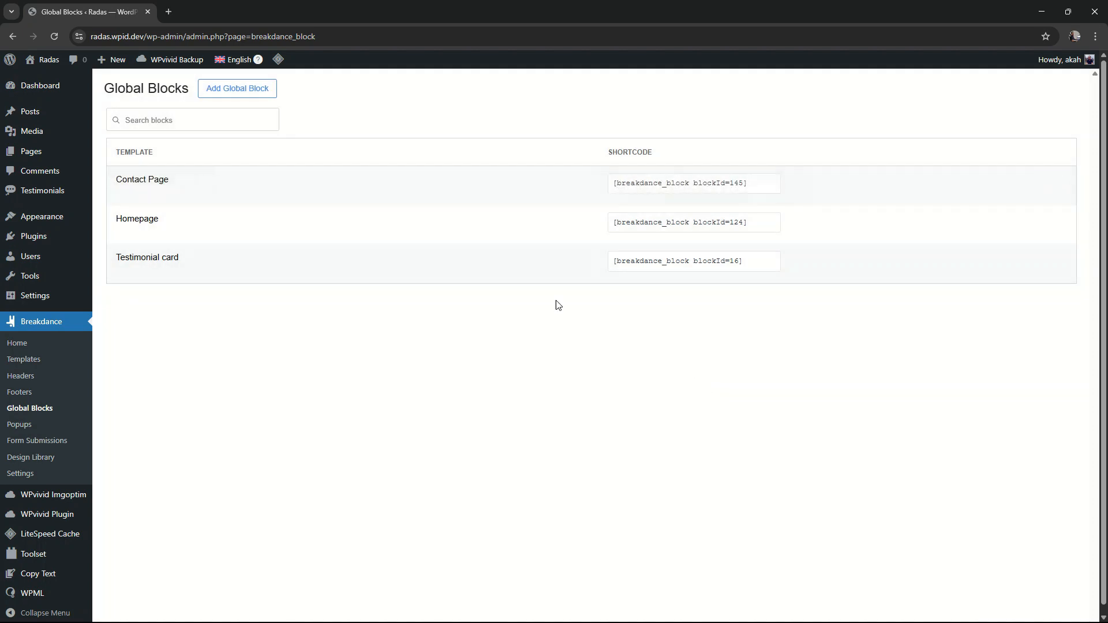
# Open the Contact Page global block and the Contact Us page in separate Breakdance tabs, with Contact Us placed first
pyautogui.click(144, 194)
pyautogui.moveTo(54, 149)
pyautogui.click(120, 157)
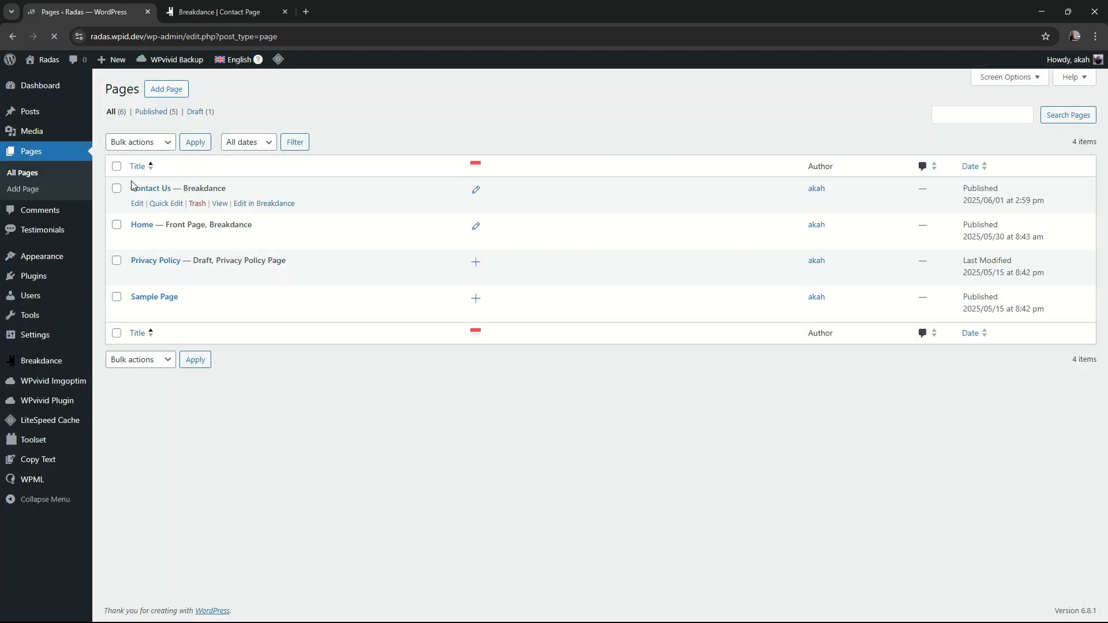
pyautogui.rightClick(272, 226)
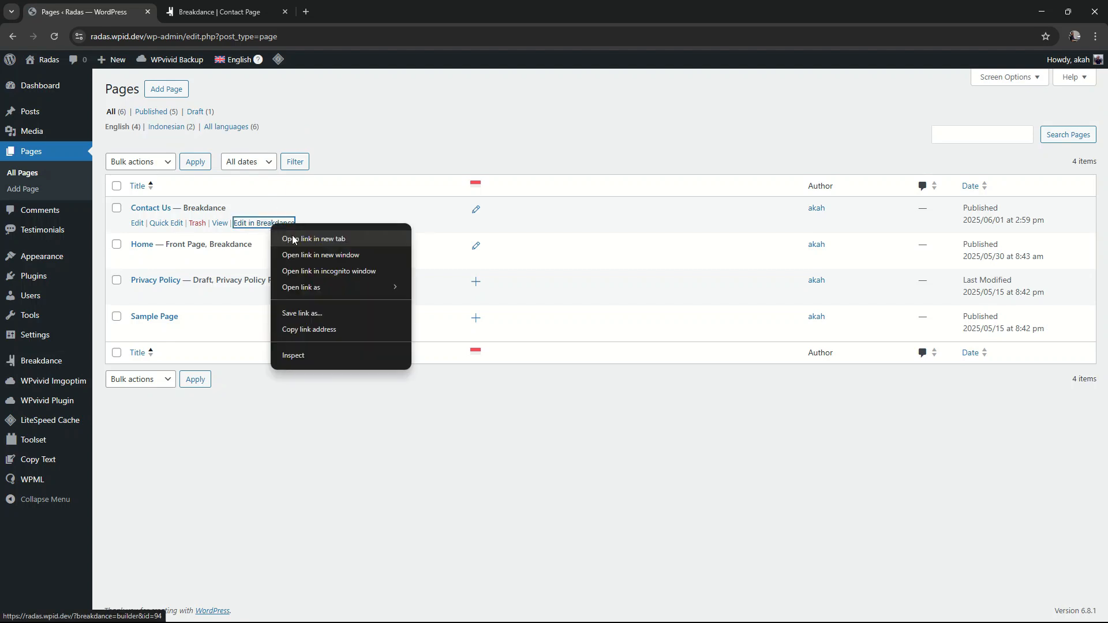
pyautogui.click(293, 240)
pyautogui.moveTo(351, 11); pyautogui.dragTo(222, 16)
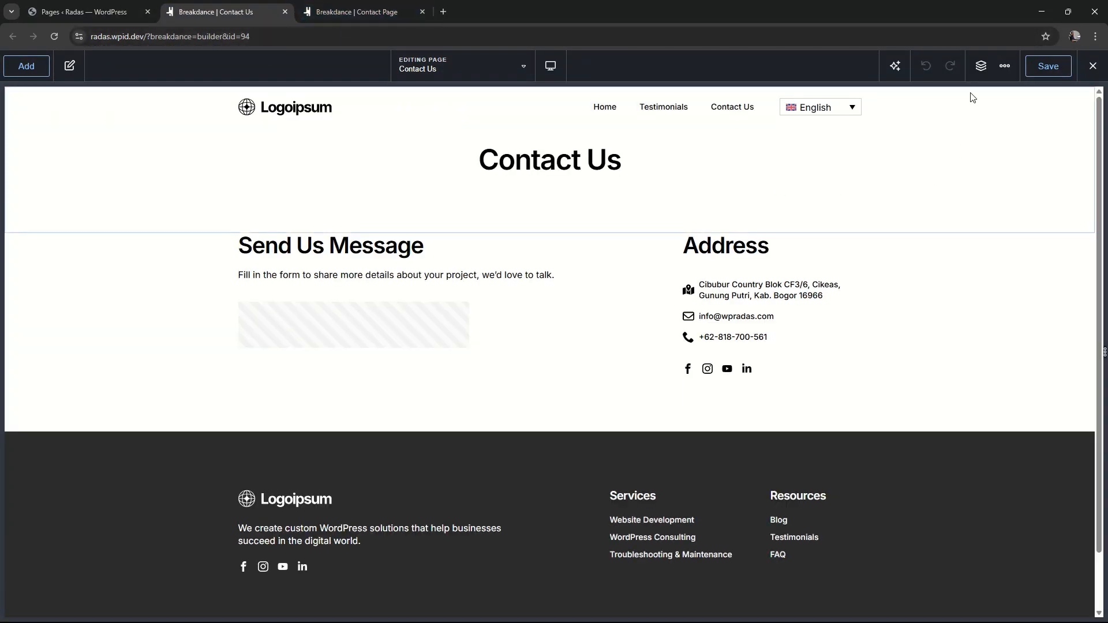
# Copy the heading section of the Contact Us page and paste it into the Contact Page global block
pyautogui.click(982, 66)
pyautogui.click(1050, 100)
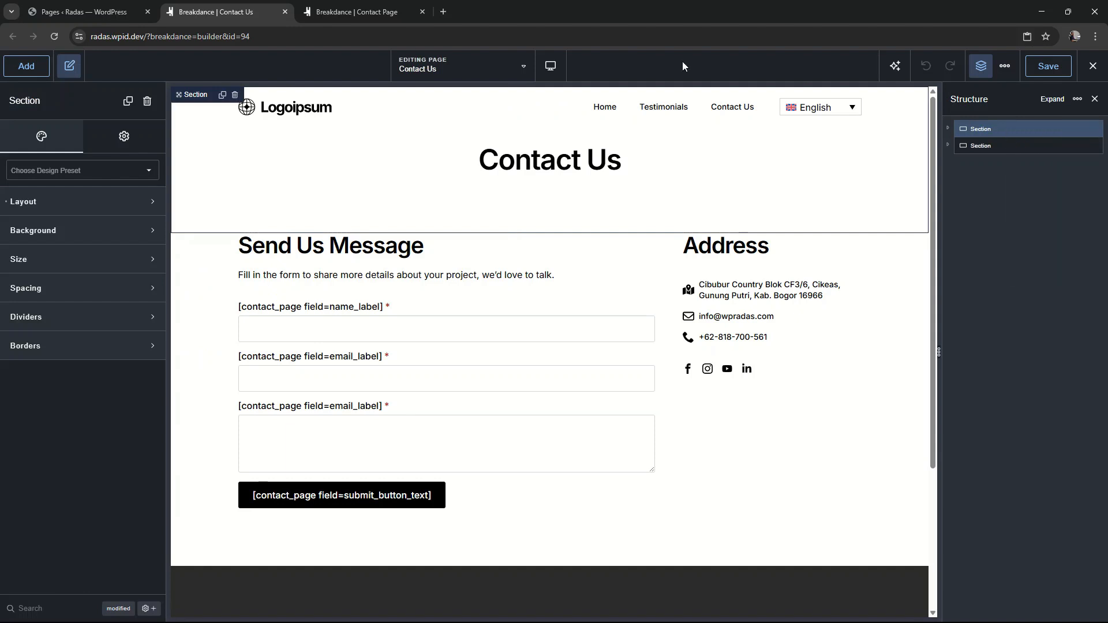
pyautogui.click(358, 11)
pyautogui.click(982, 66)
pyautogui.rightClick(1003, 161)
pyautogui.click(1016, 195)
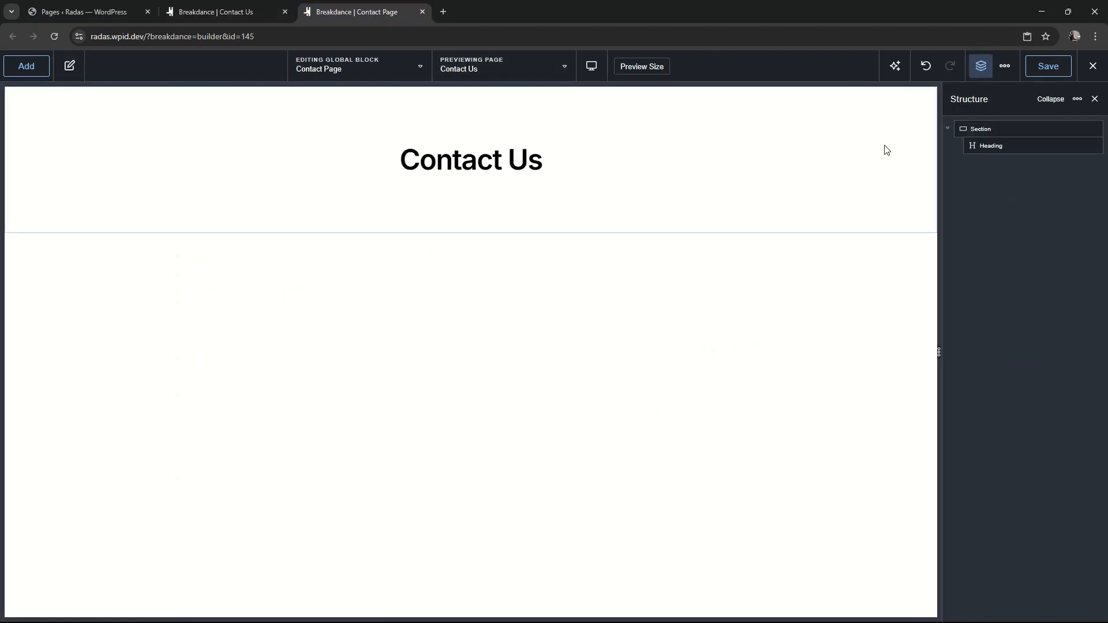
# Copy the form and address section from Contact Us into the Contact Page global block, then save the block and close its tab
pyautogui.click(216, 11)
pyautogui.rightClick(1006, 143)
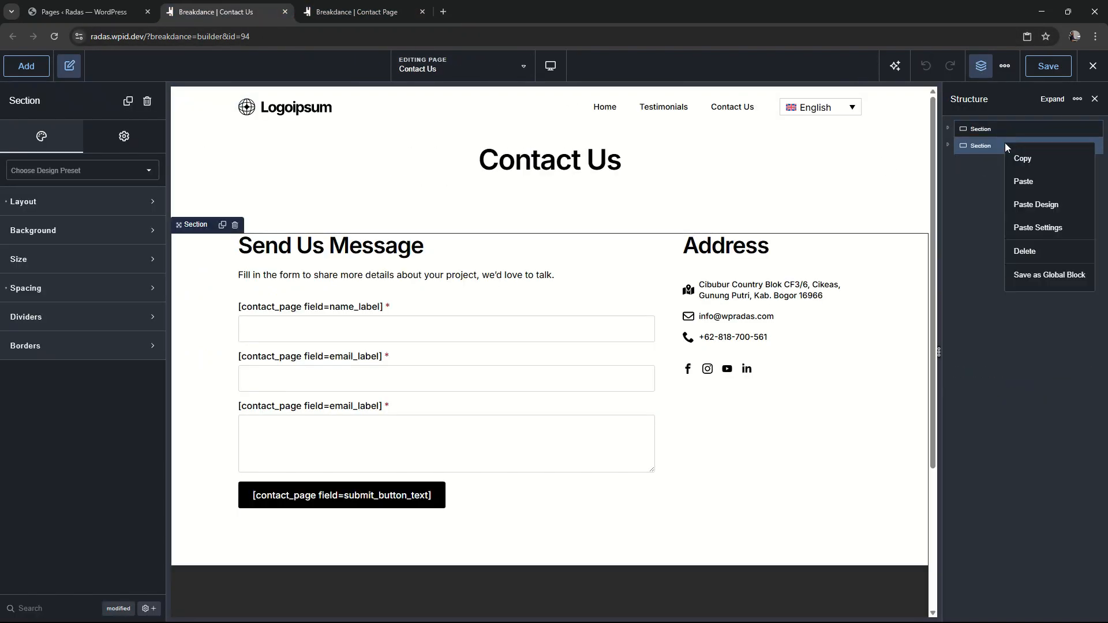
pyautogui.click(1019, 158)
pyautogui.click(358, 11)
pyautogui.rightClick(1018, 195)
pyautogui.click(1022, 229)
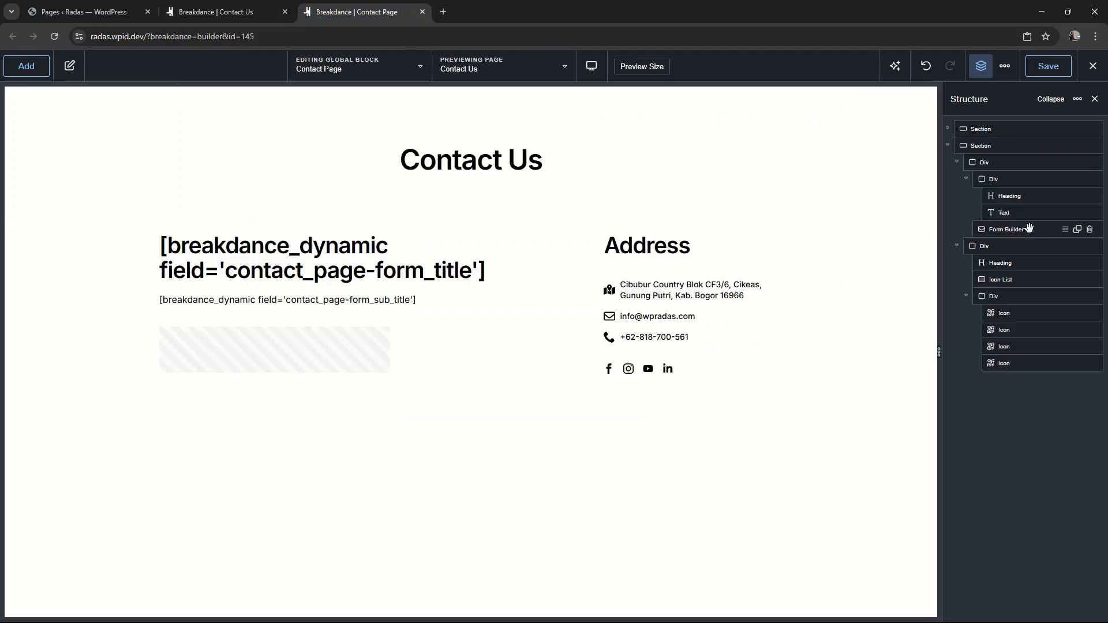
pyautogui.click(1049, 67)
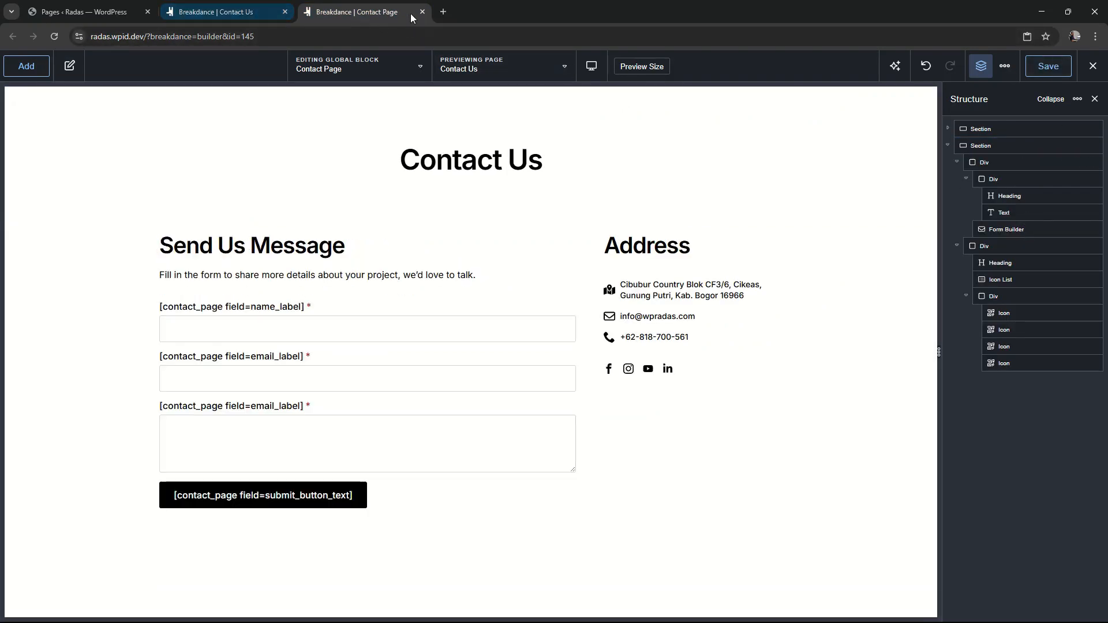
pyautogui.click(422, 12)
# Reload the Contact Us page builder and delete both of the page's sections
pyautogui.click(54, 36)
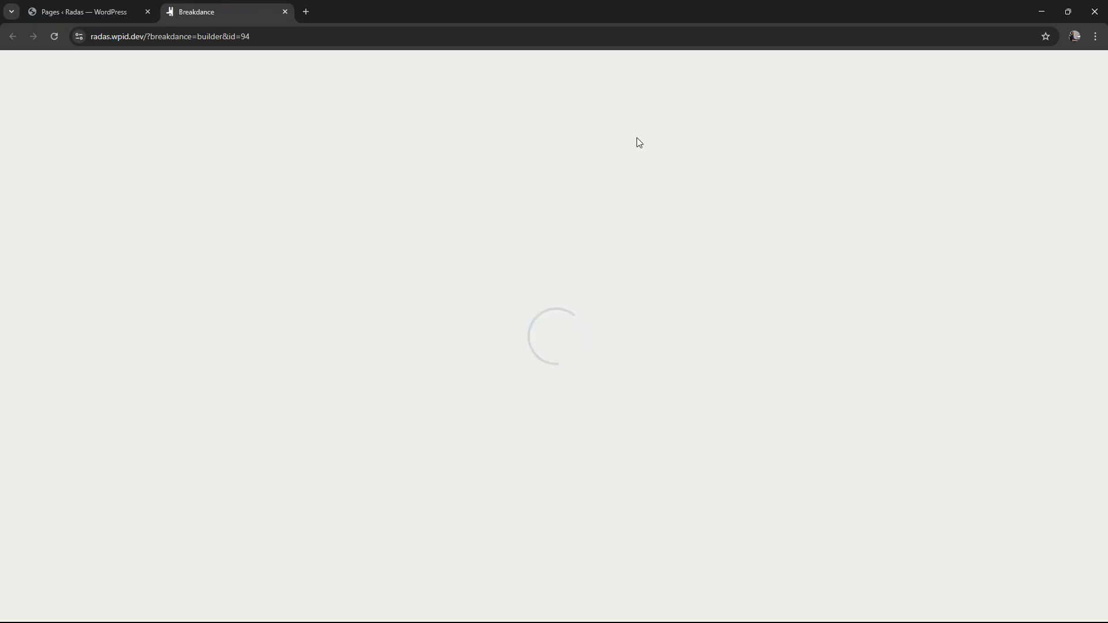
pyautogui.click(982, 67)
pyautogui.click(1051, 100)
pyautogui.click(1071, 129)
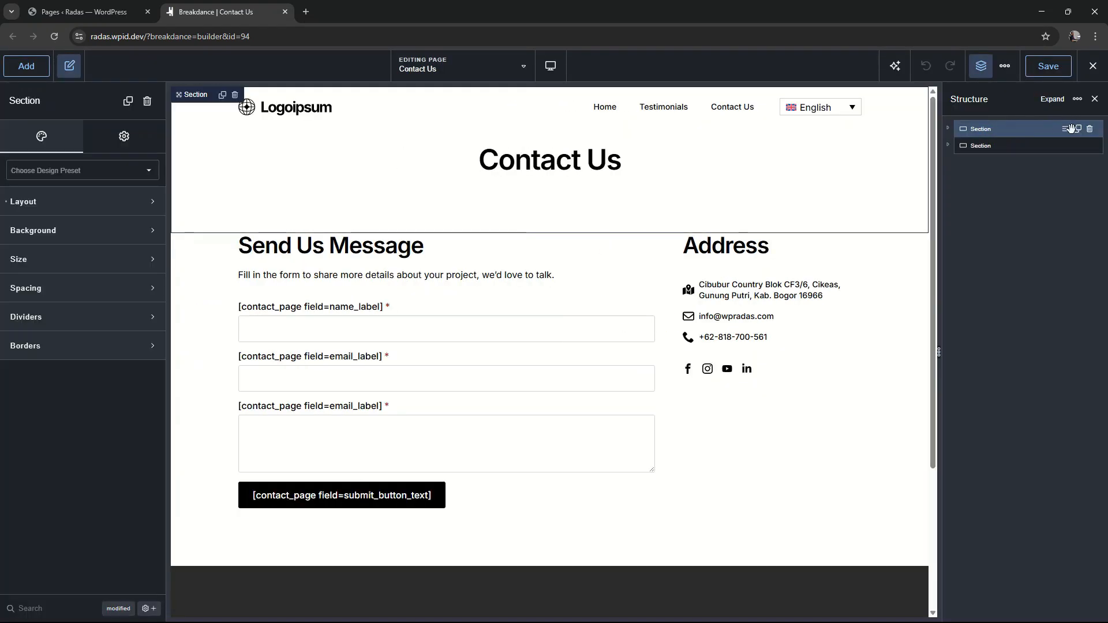
pyautogui.click(1091, 130)
pyautogui.click(1090, 130)
# Add a Global Block element using the Contact Page block to Contact Us, then save and close the builder tab
pyautogui.click(26, 66)
pyautogui.write('gl')
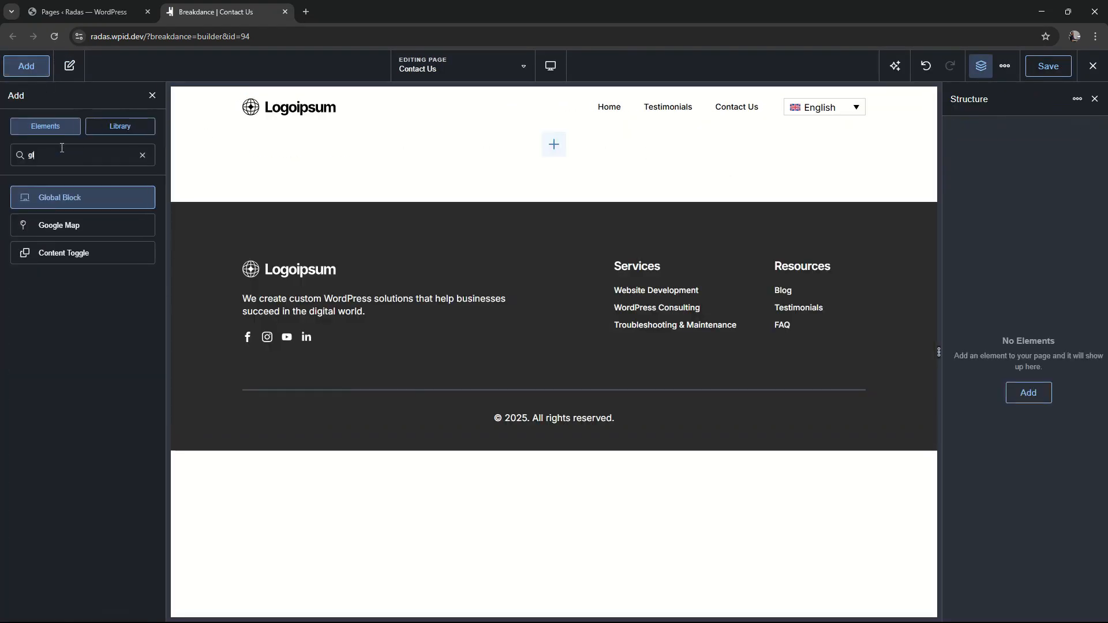
pyautogui.click(64, 196)
pyautogui.click(104, 184)
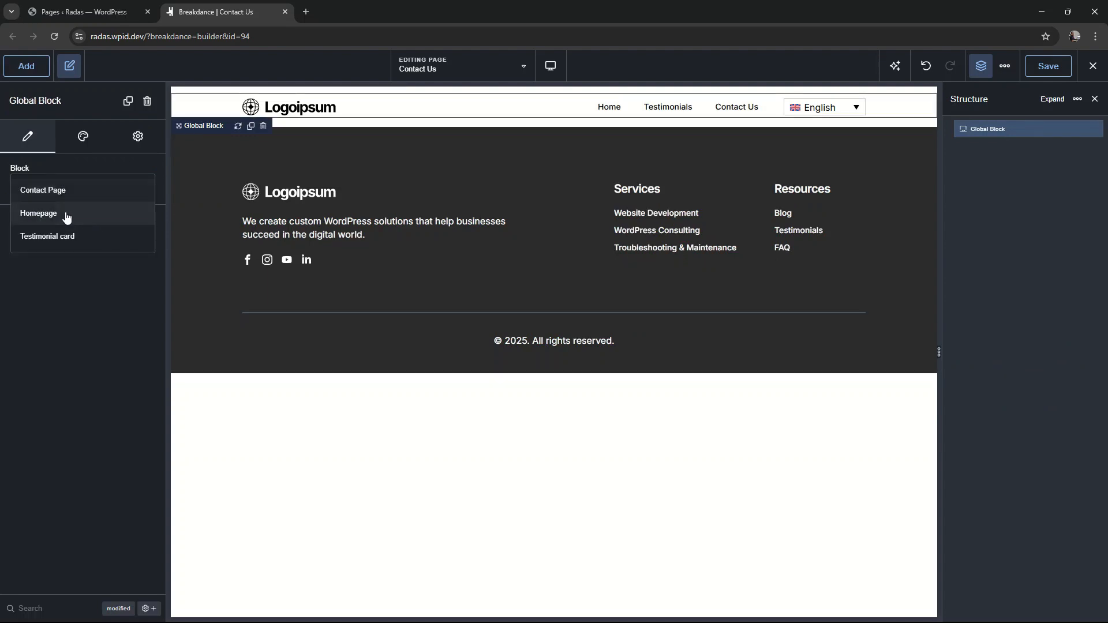
pyautogui.click(71, 193)
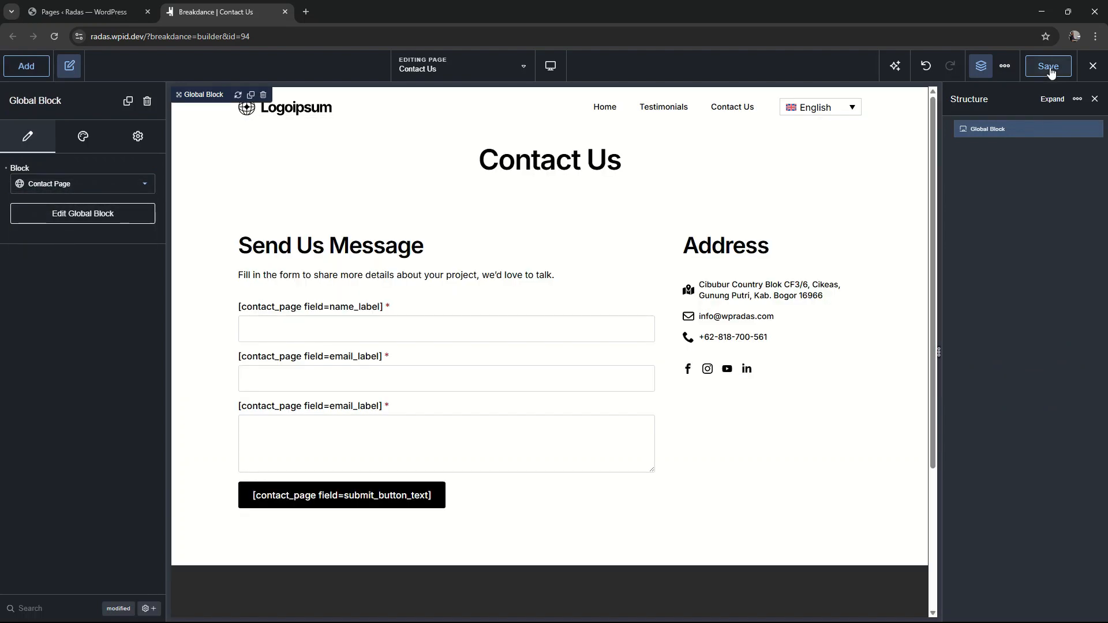
pyautogui.click(1050, 69)
pyautogui.click(285, 12)
# Switch the admin page list to Indonesian and open the Hubungi Kami page in Breakdance in a new tab
pyautogui.moveTo(227, 61)
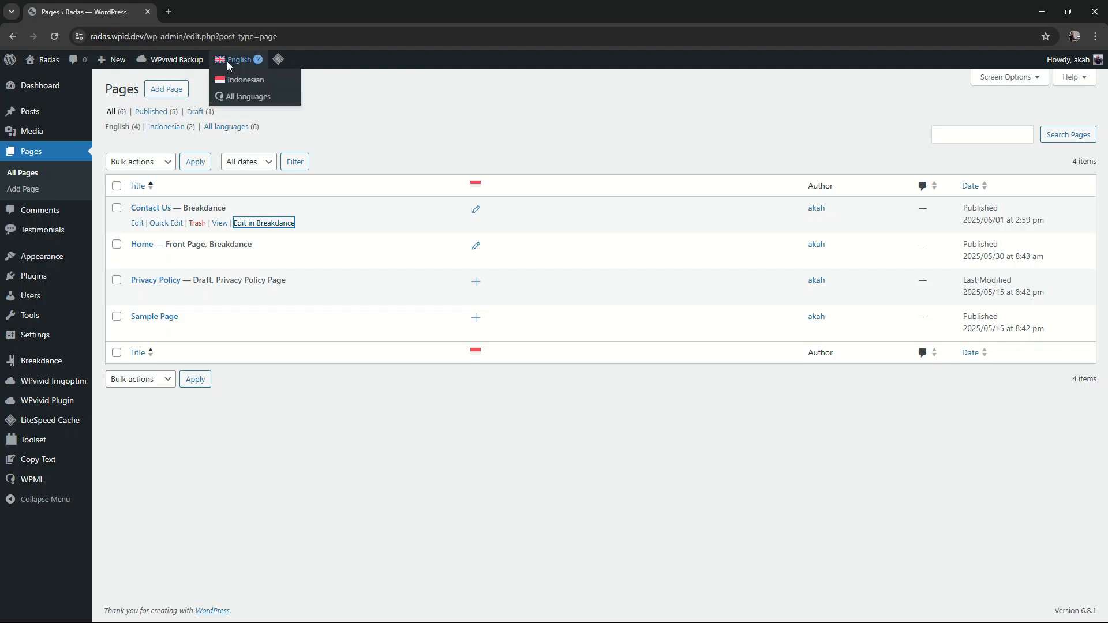
pyautogui.click(230, 81)
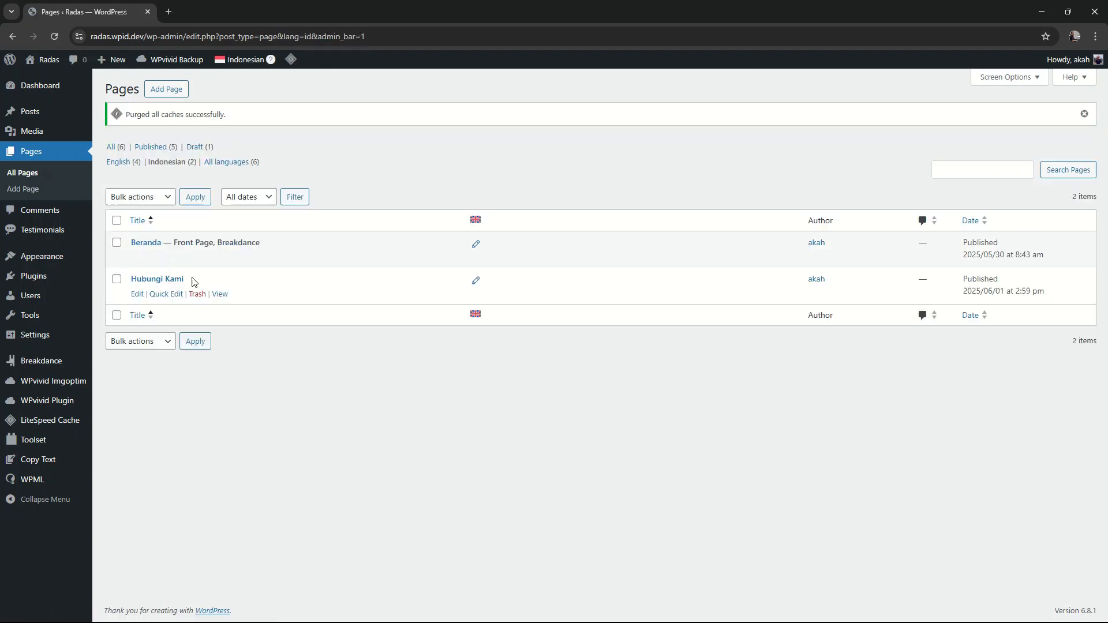
pyautogui.rightClick(138, 295)
pyautogui.click(184, 304)
pyautogui.click(210, 19)
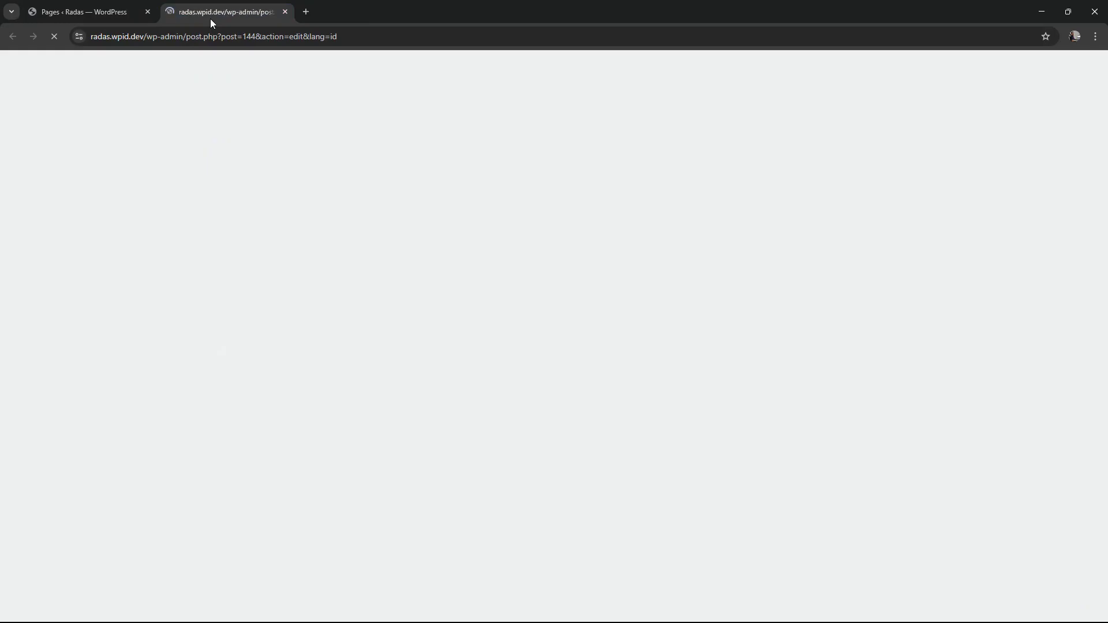
pyautogui.click(684, 375)
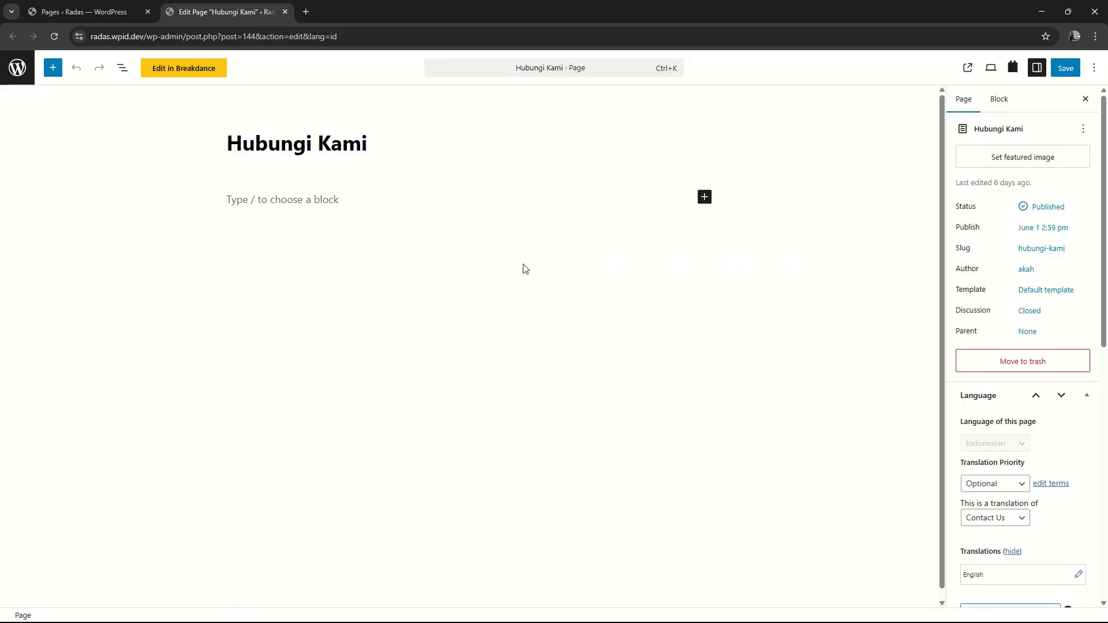
pyautogui.click(191, 70)
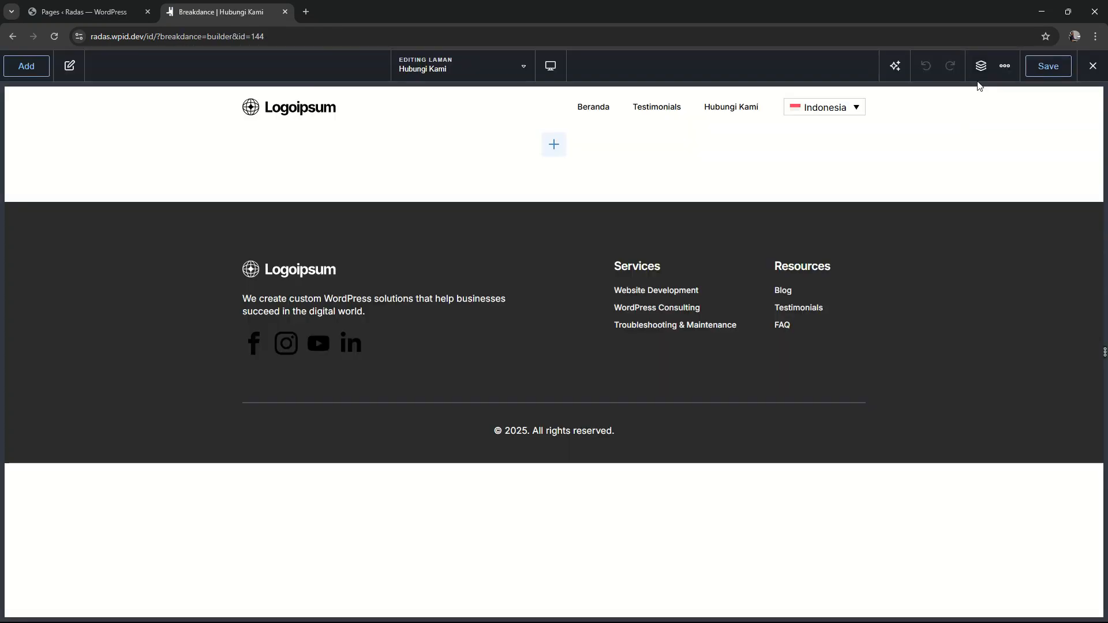
# Add a Global Block element using the Contact Page block to Hubungi Kami, then save and close the builder tab
pyautogui.click(982, 67)
pyautogui.click(29, 72)
pyautogui.write('glob')
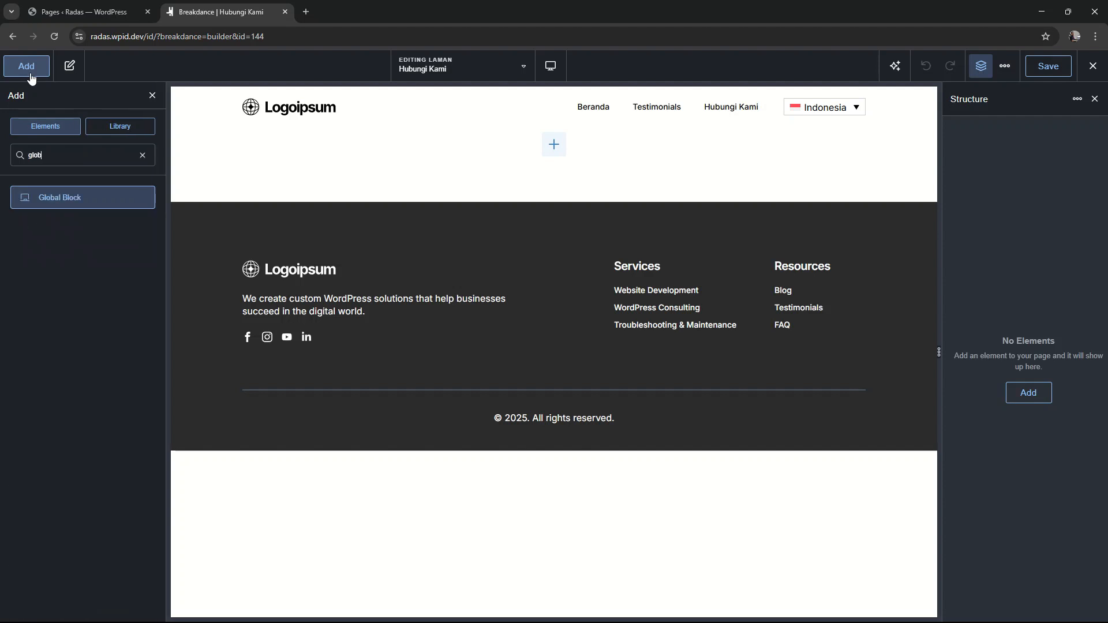
pyautogui.click(81, 197)
pyautogui.click(67, 186)
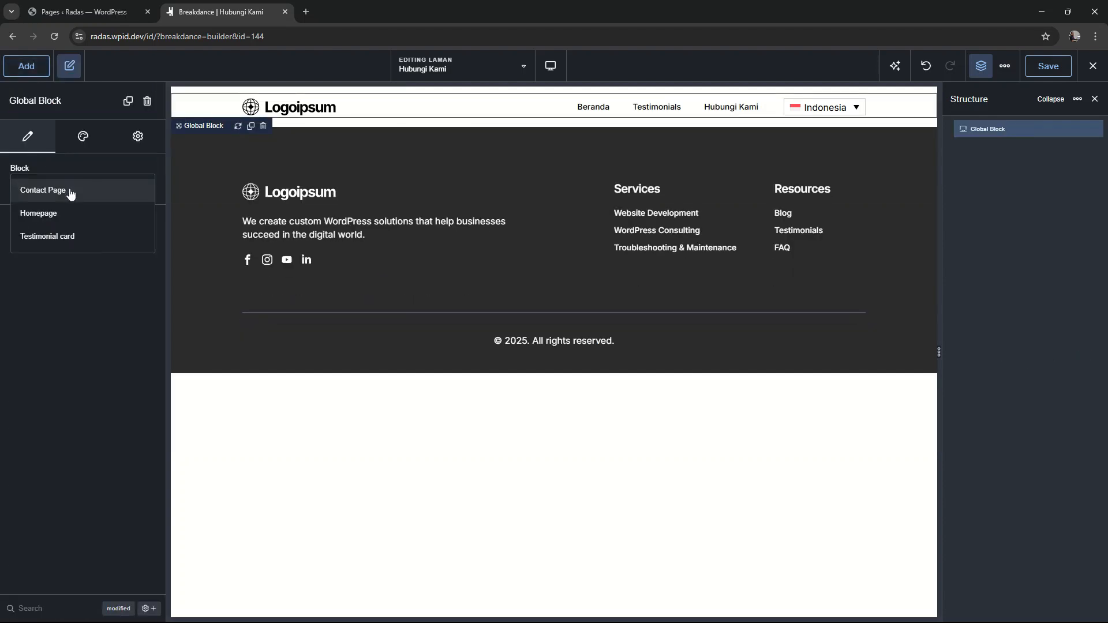
pyautogui.click(70, 189)
pyautogui.click(1045, 65)
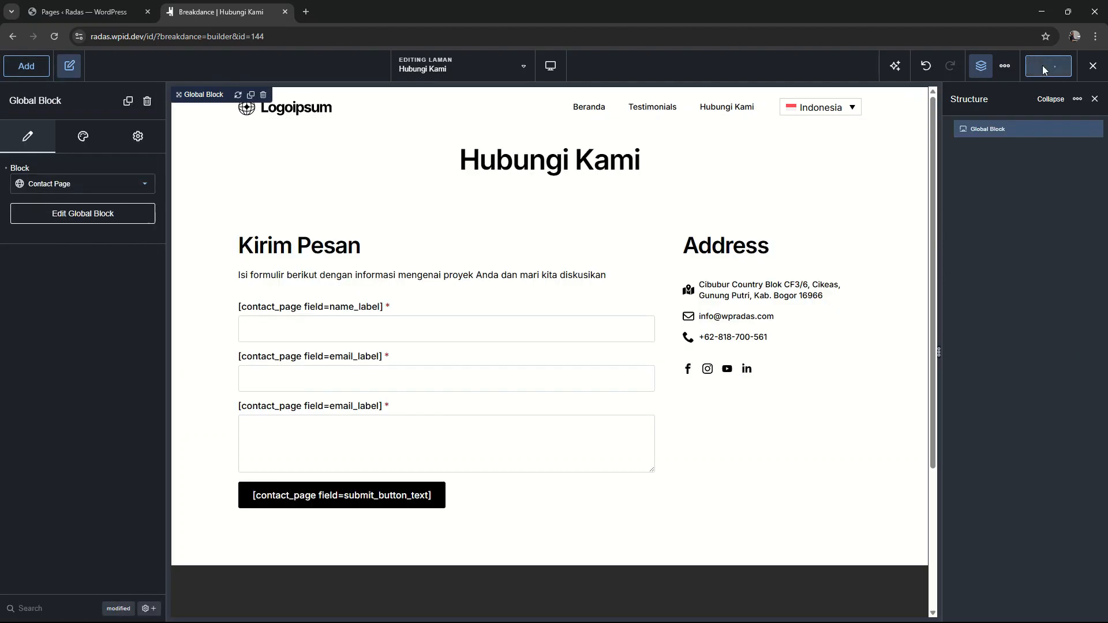
pyautogui.click(285, 12)
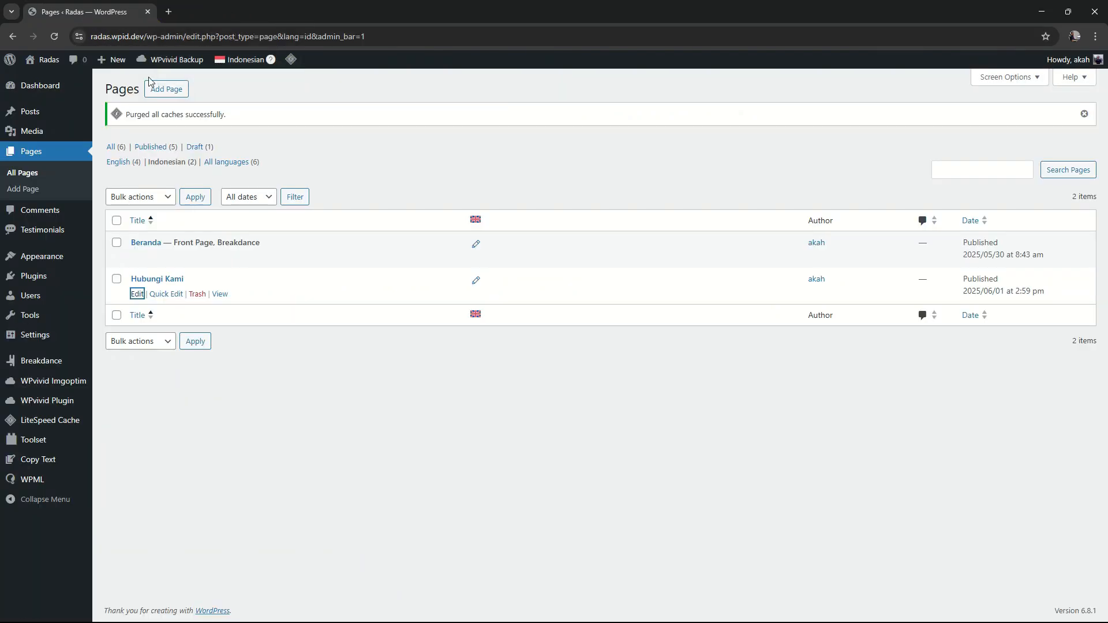
# Visit the site and compare the contact page in Indonesian and English using the language switcher
pyautogui.moveTo(47, 60)
pyautogui.click(50, 81)
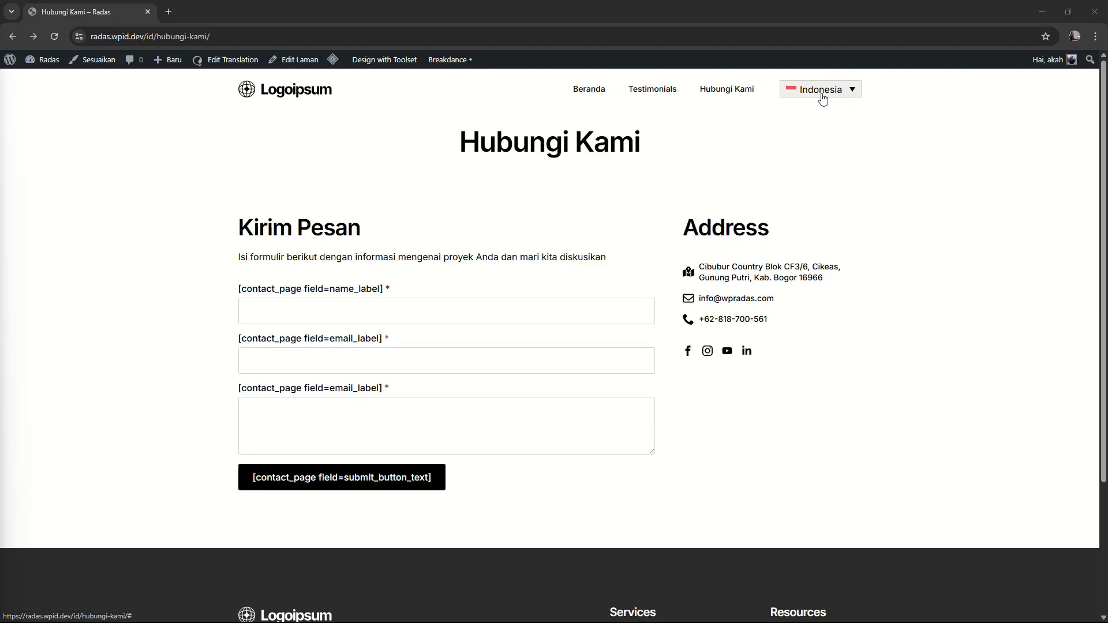
pyautogui.click(824, 99)
pyautogui.click(816, 106)
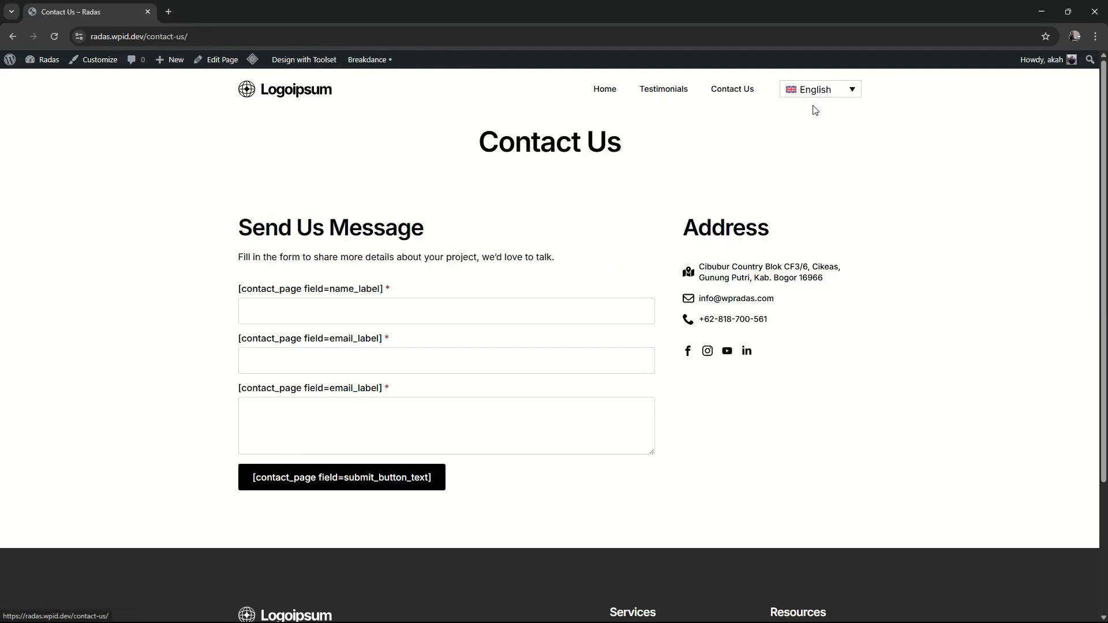
pyautogui.click(817, 106)
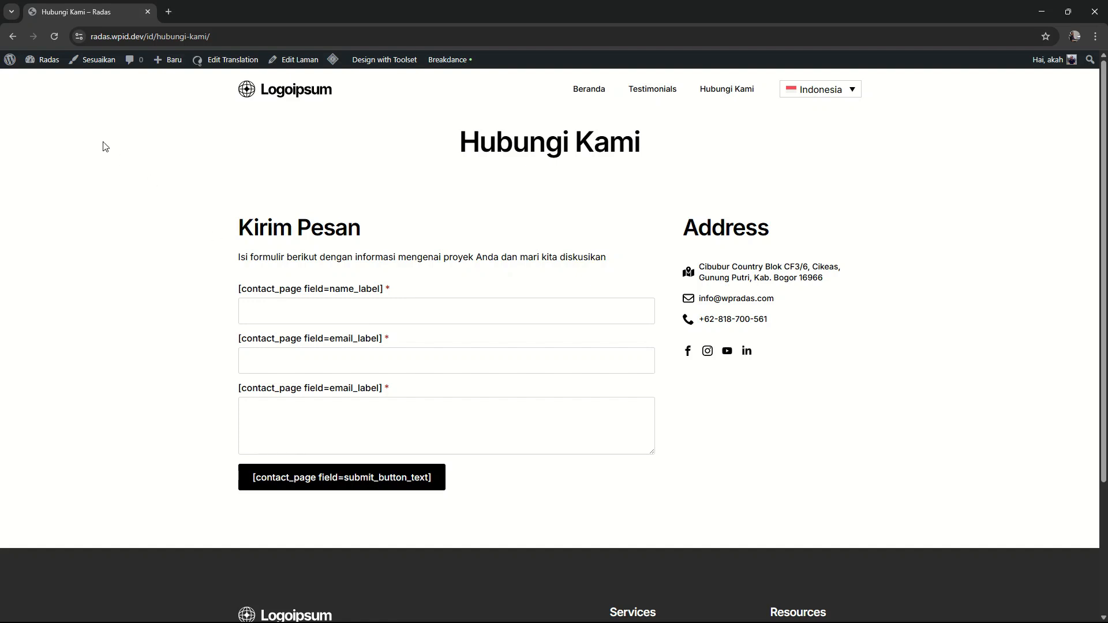
# Return to the WordPress dashboard and open the WPCodeBox 2 snippet manager
pyautogui.moveTo(46, 61)
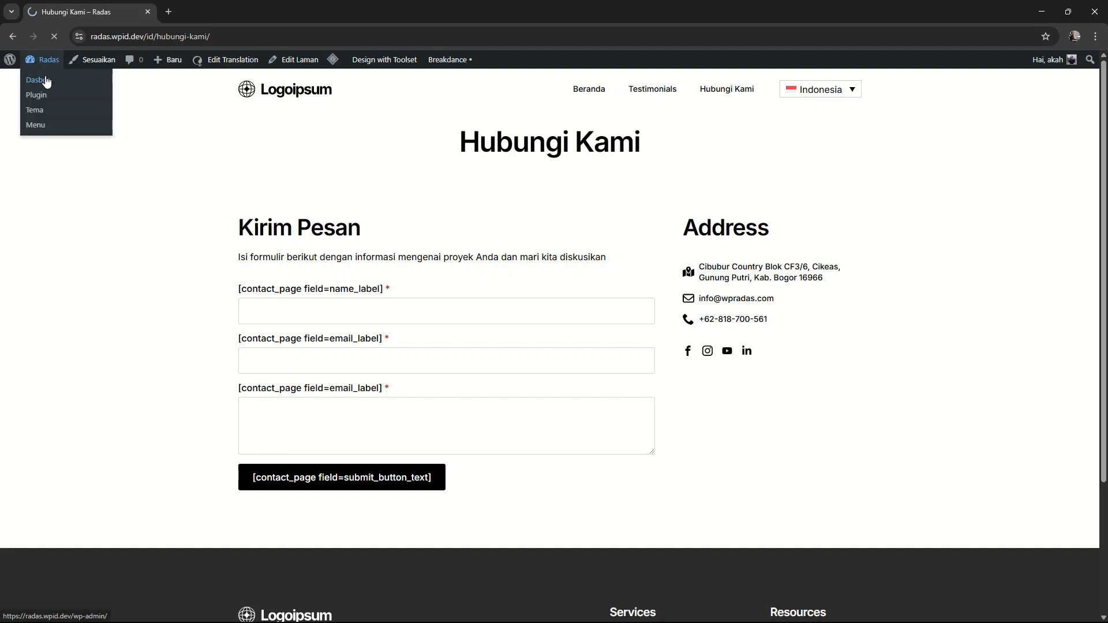
pyautogui.click(46, 80)
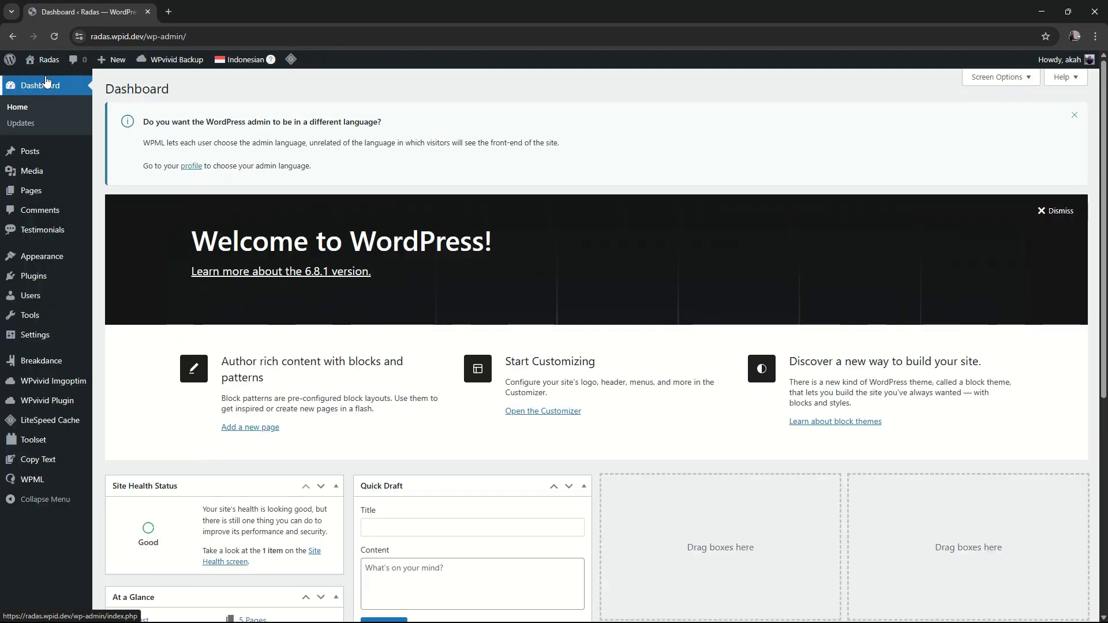
pyautogui.moveTo(47, 348)
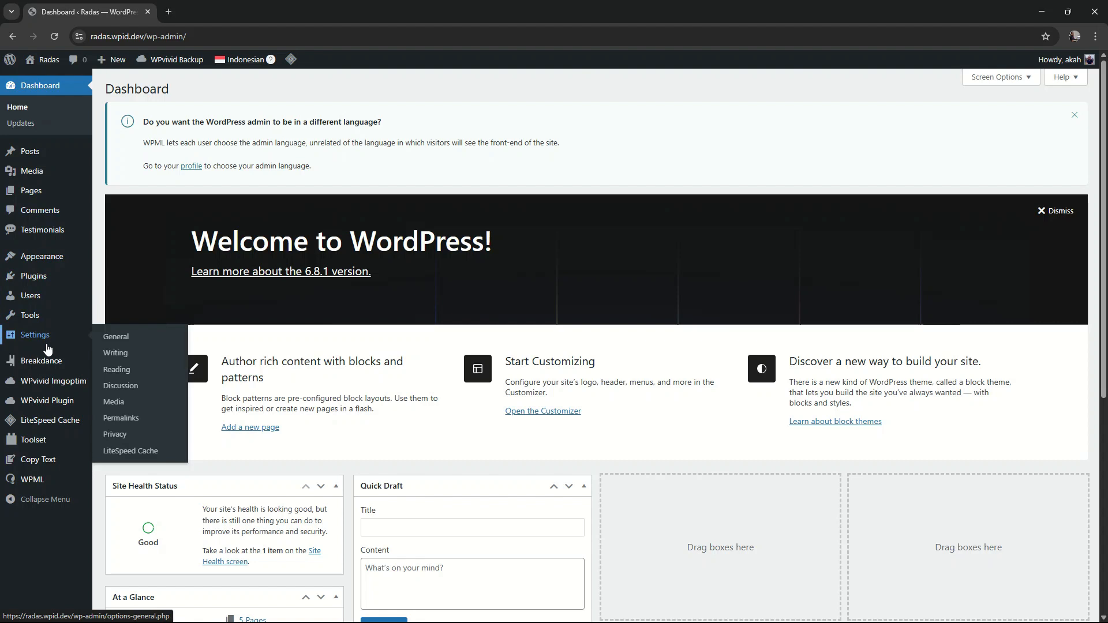
pyautogui.moveTo(50, 318)
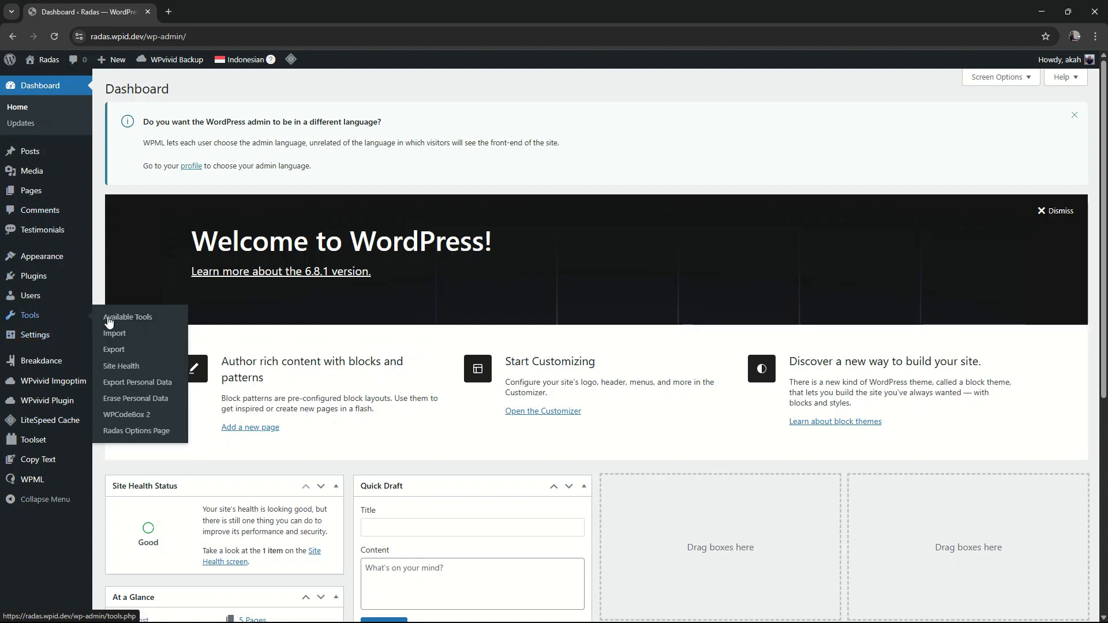
pyautogui.click(143, 415)
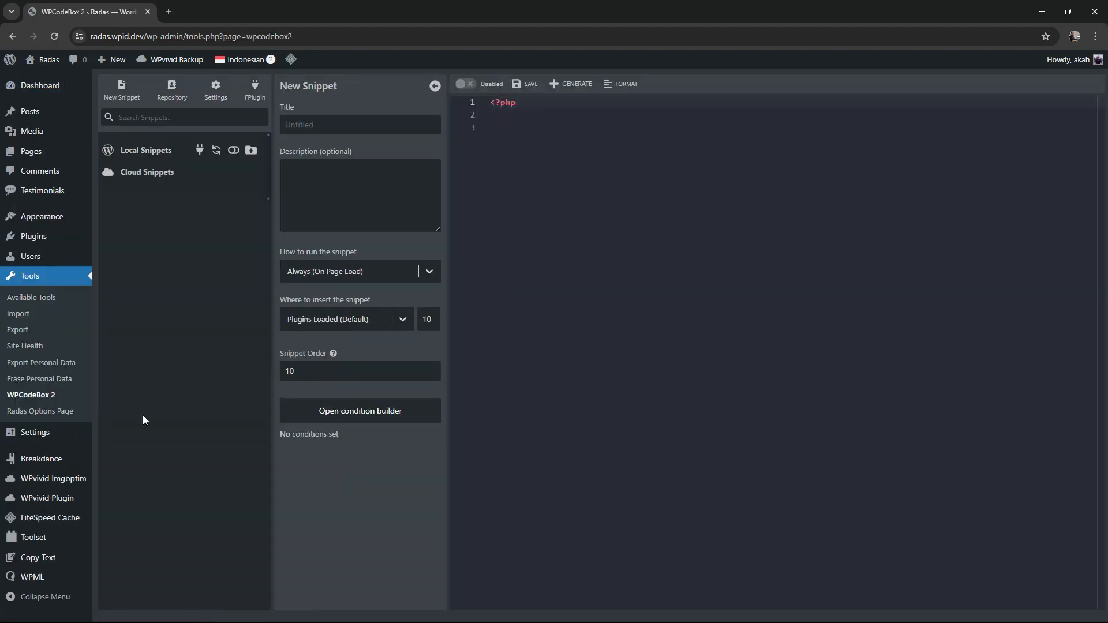
# Title the new PHP snippet Radas Config and add a radas_config filter that sets do_shortcode_on_bdform to true and returns $config
pyautogui.click(346, 128)
pyautogui.write('Radas Config')
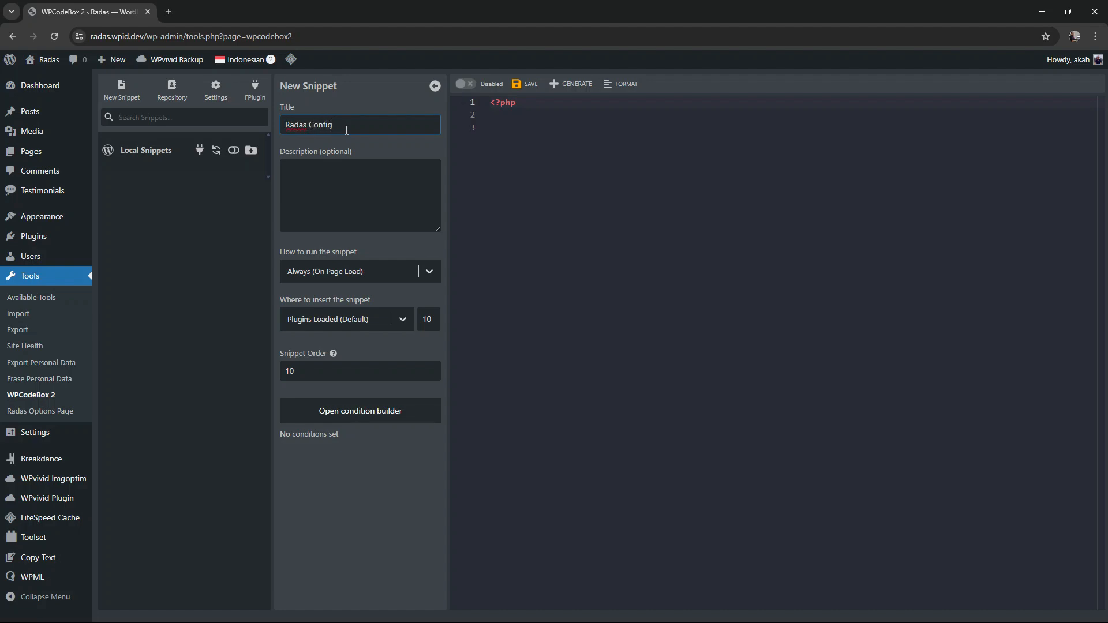
pyautogui.click(582, 136)
pyautogui.write("add_filter( 'radas_config', function($config) {     $config['do_shortcode_on_bdform'] = true;     return $config; } );")
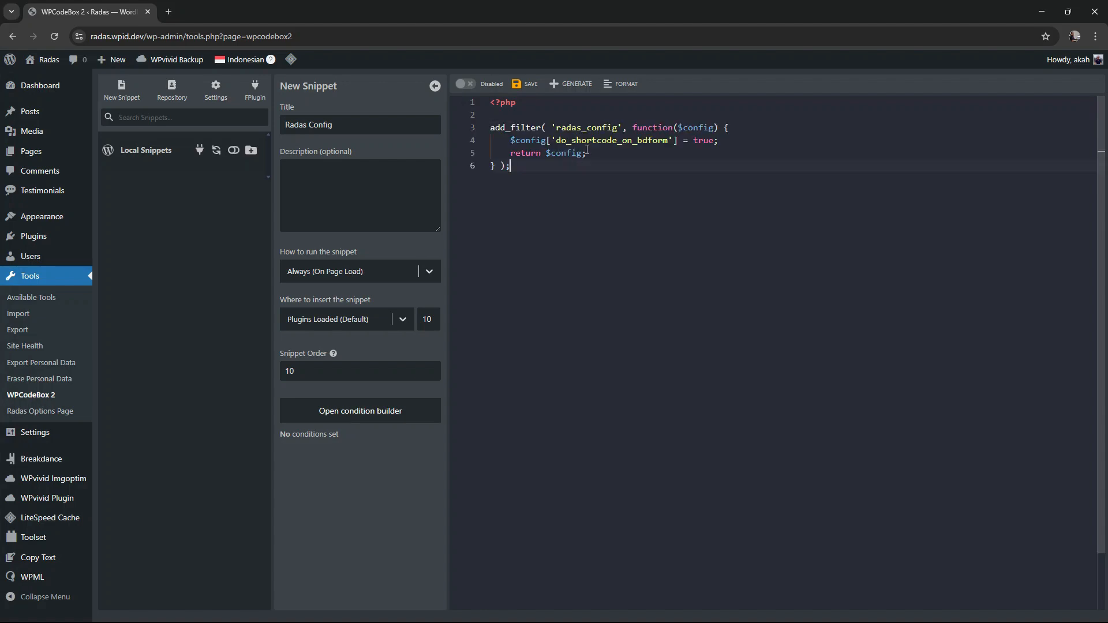
# Check the filter name and option in the code, then save and enable the Radas Config snippet
pyautogui.doubleClick(578, 127)
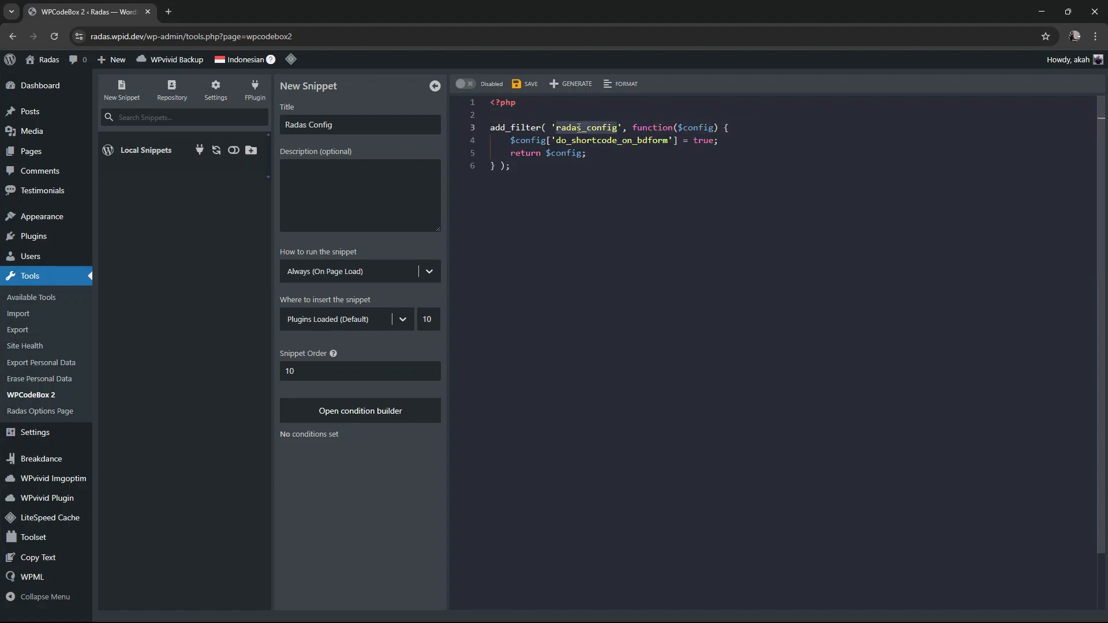
pyautogui.click(674, 144)
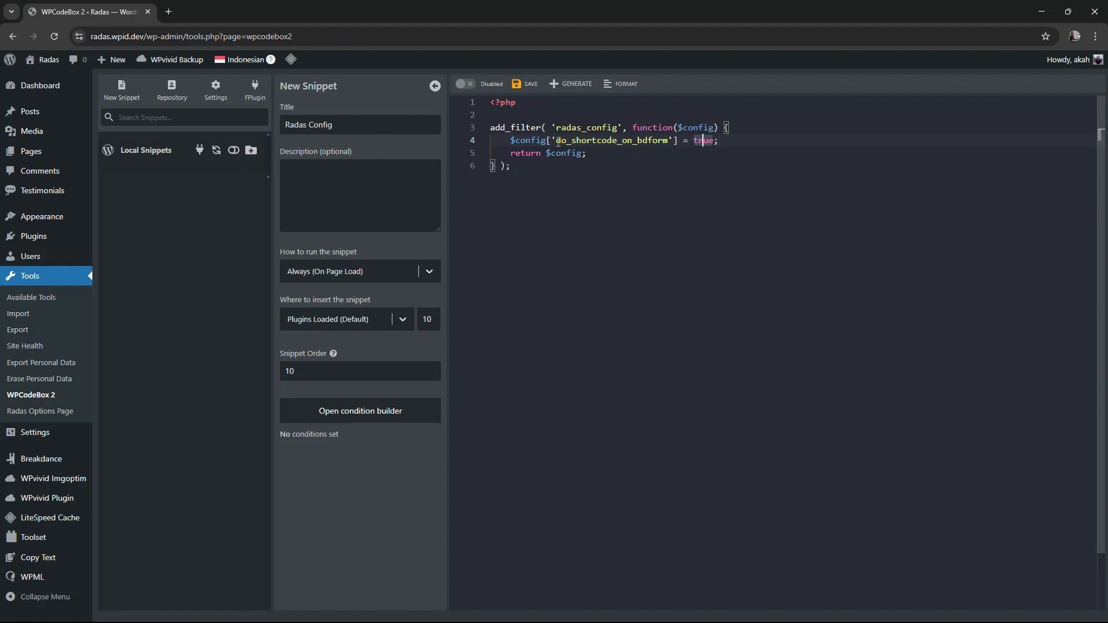
pyautogui.click(611, 154)
pyautogui.click(522, 84)
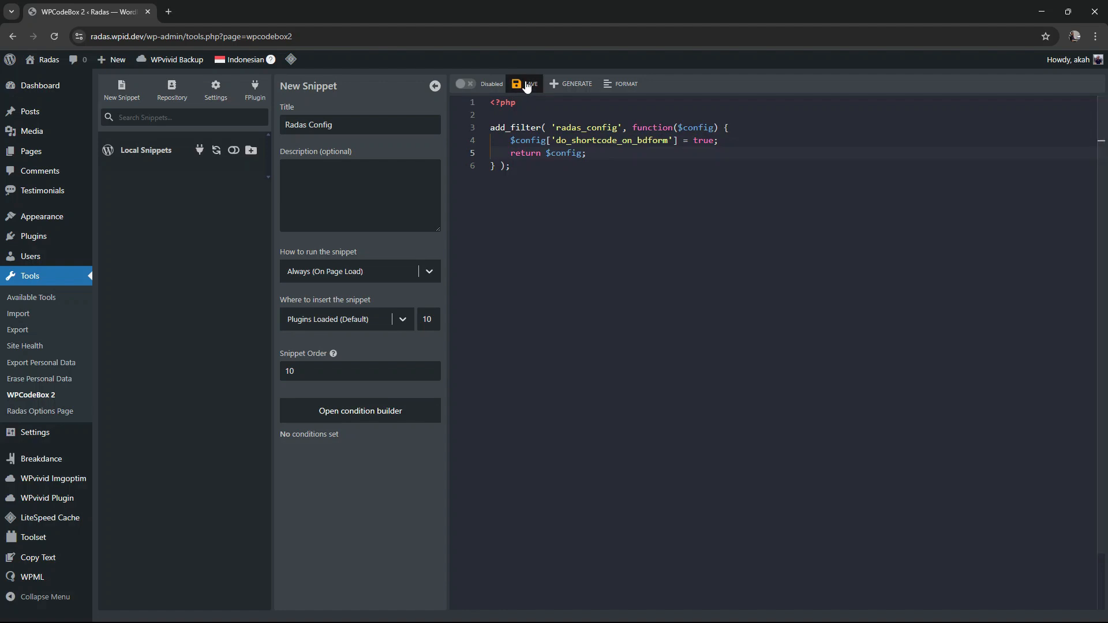
pyautogui.click(465, 85)
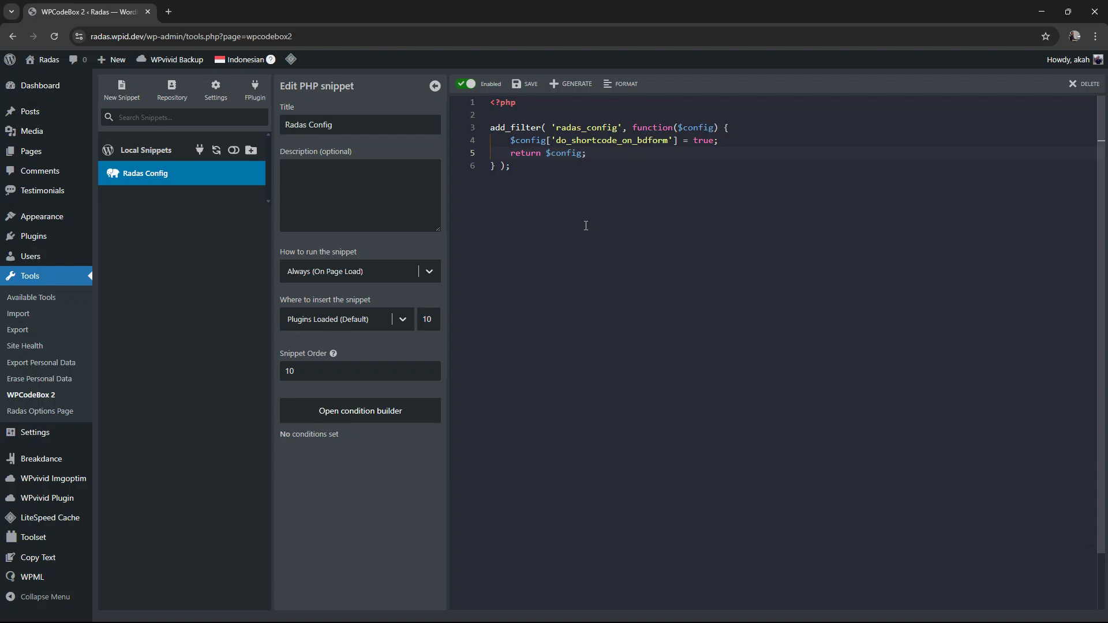
# Purge all LiteSpeed caches and agree to leave the snippet editor page
pyautogui.moveTo(291, 59)
pyautogui.click(303, 133)
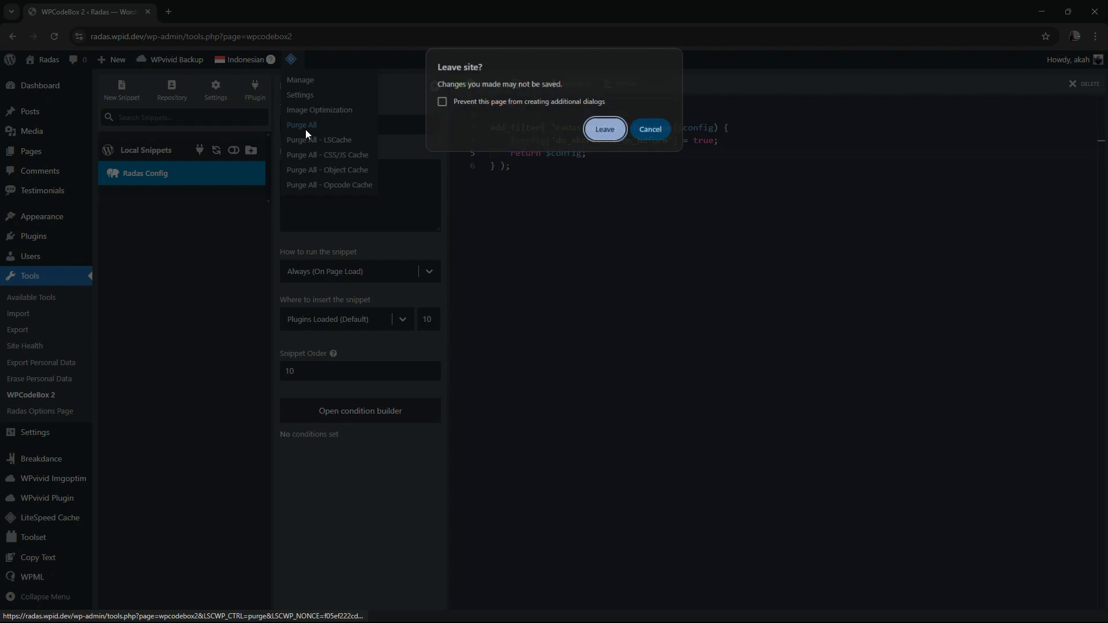
pyautogui.click(600, 128)
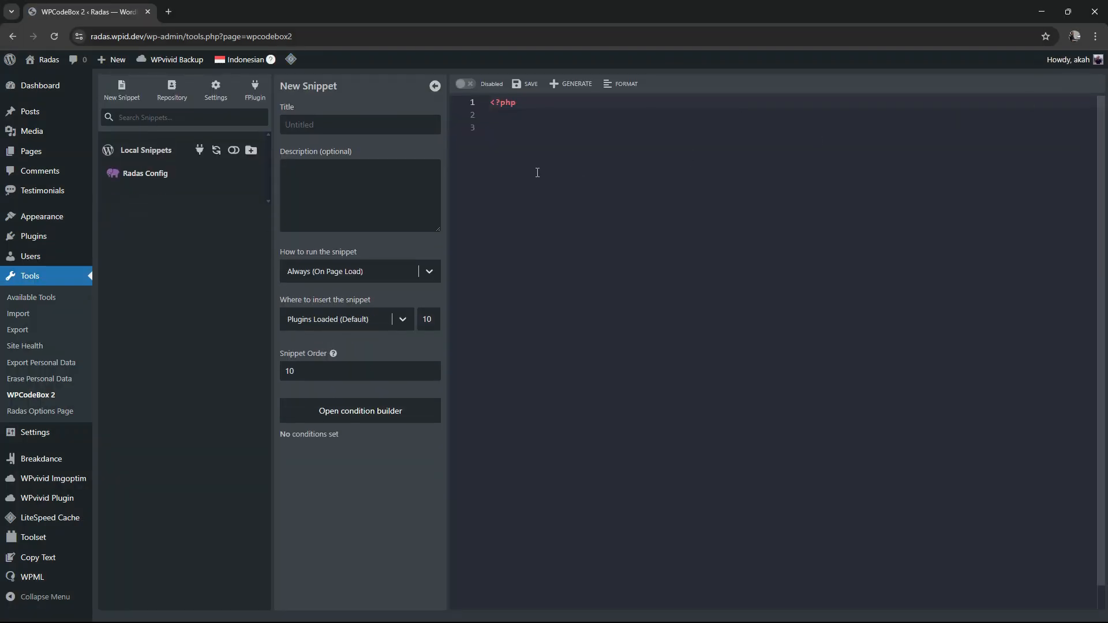
# Visit the site's Contact Us page and check the form labels in English and Indonesian
pyautogui.moveTo(43, 60)
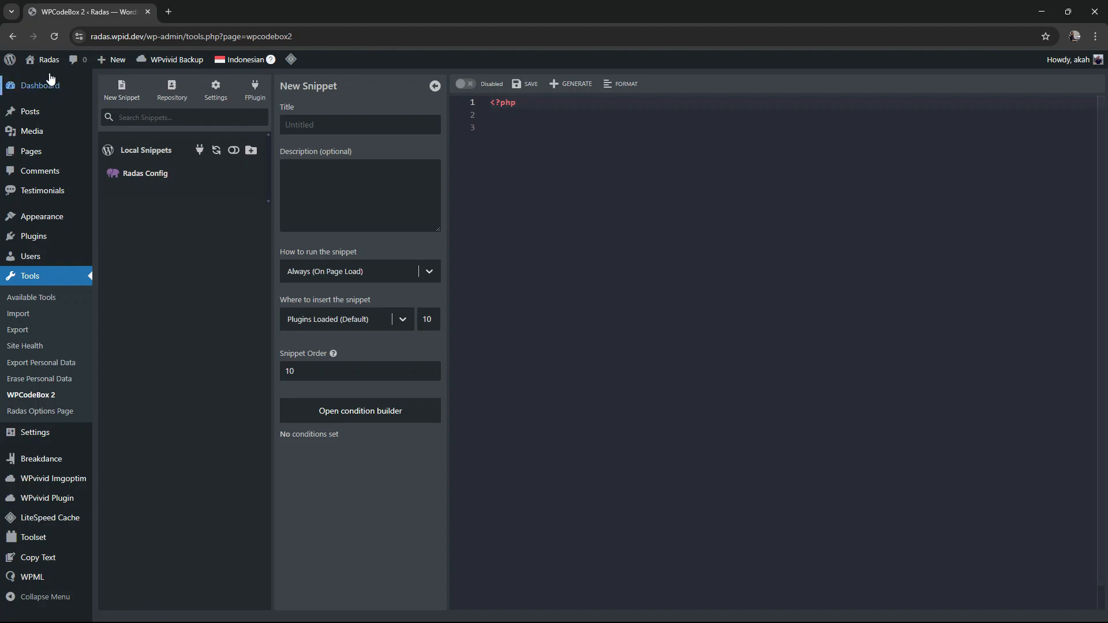
pyautogui.click(48, 79)
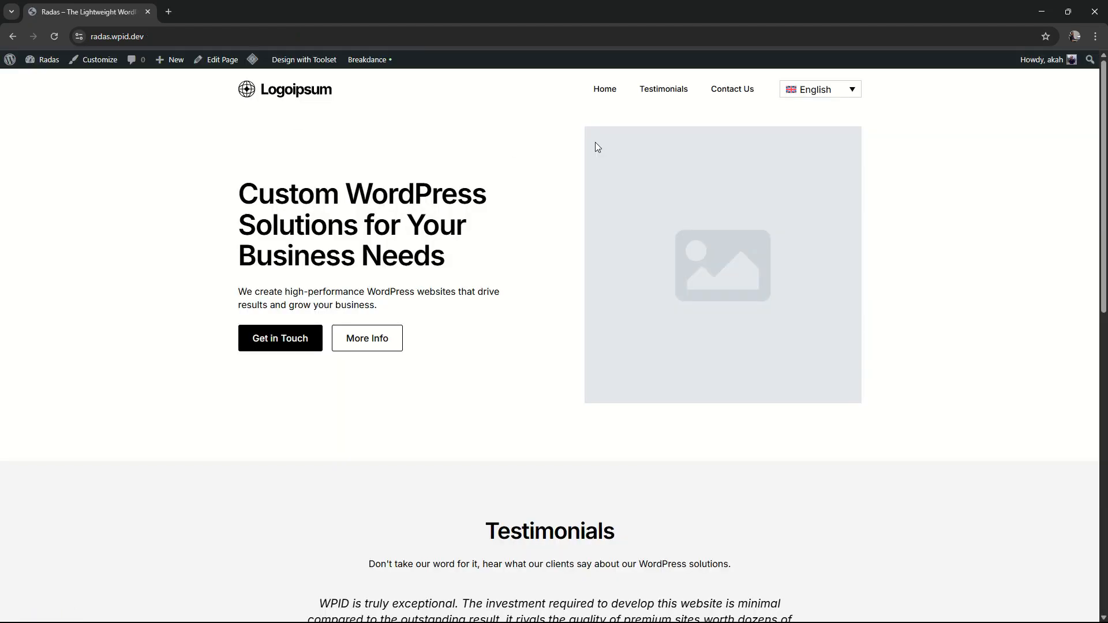
pyautogui.click(735, 96)
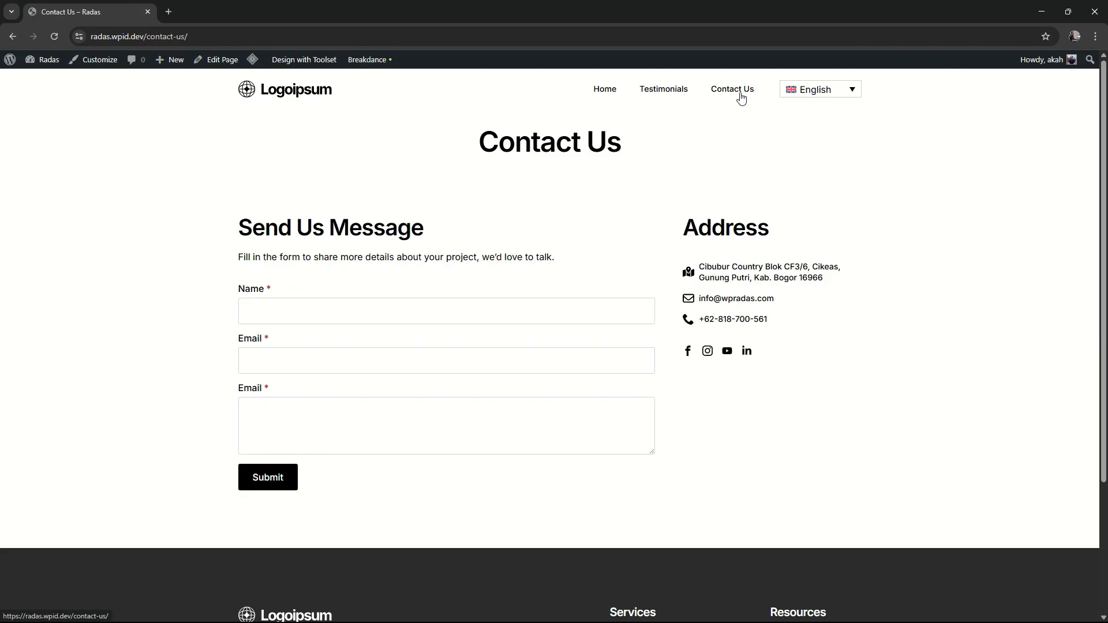
pyautogui.doubleClick(245, 288)
pyautogui.click(822, 93)
pyautogui.click(822, 113)
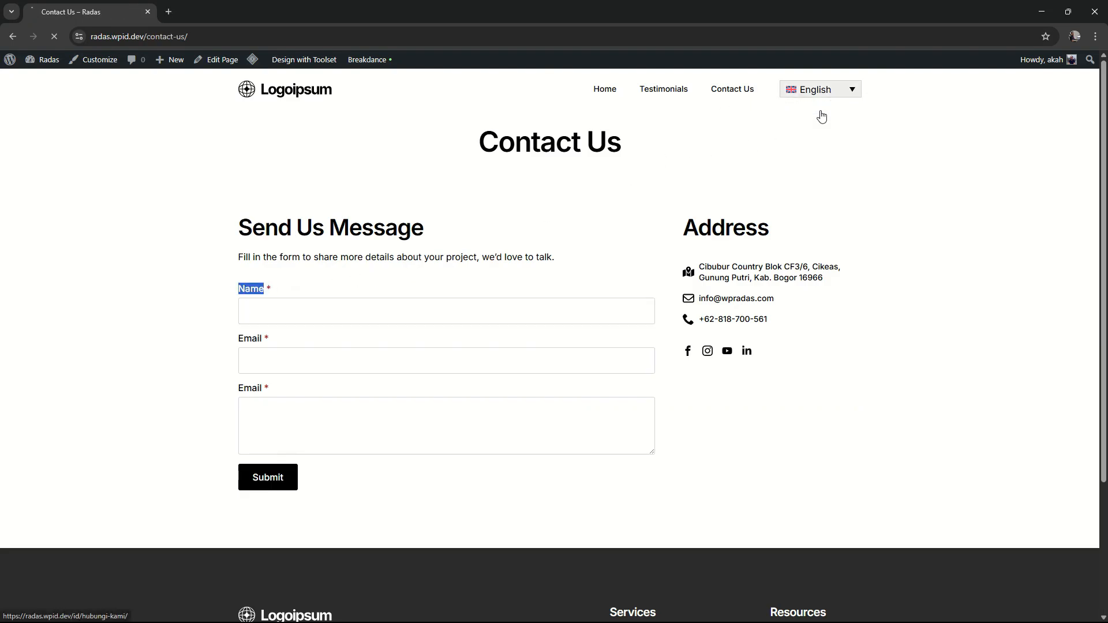
pyautogui.click(250, 344)
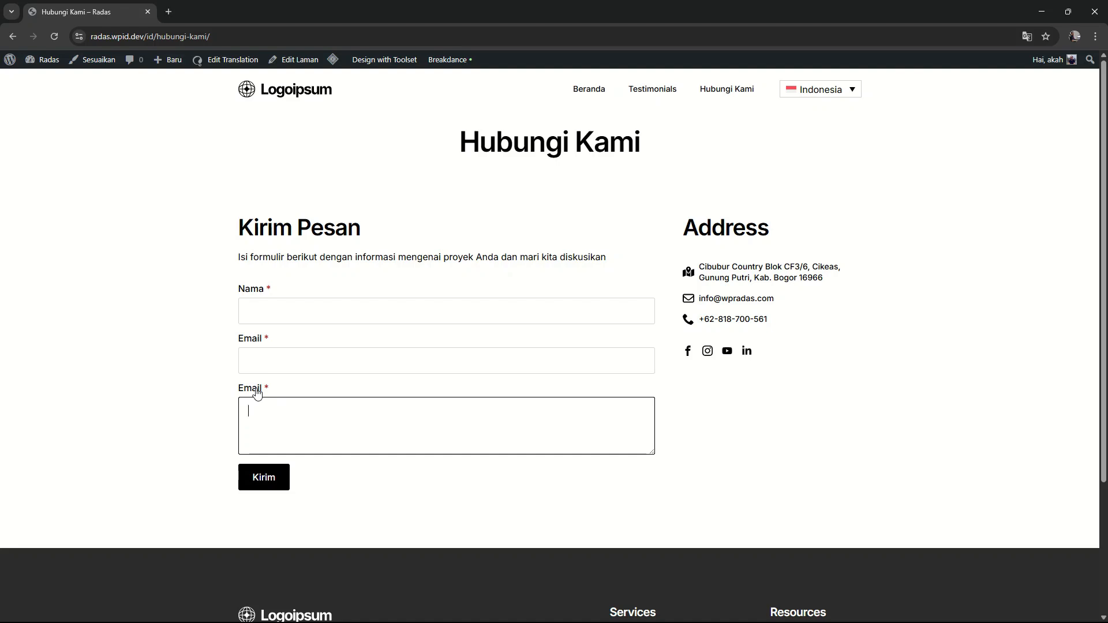
# Return to the dashboard and check the Indonesian label translations of Contact Page Options in the translation editor
pyautogui.moveTo(43, 59)
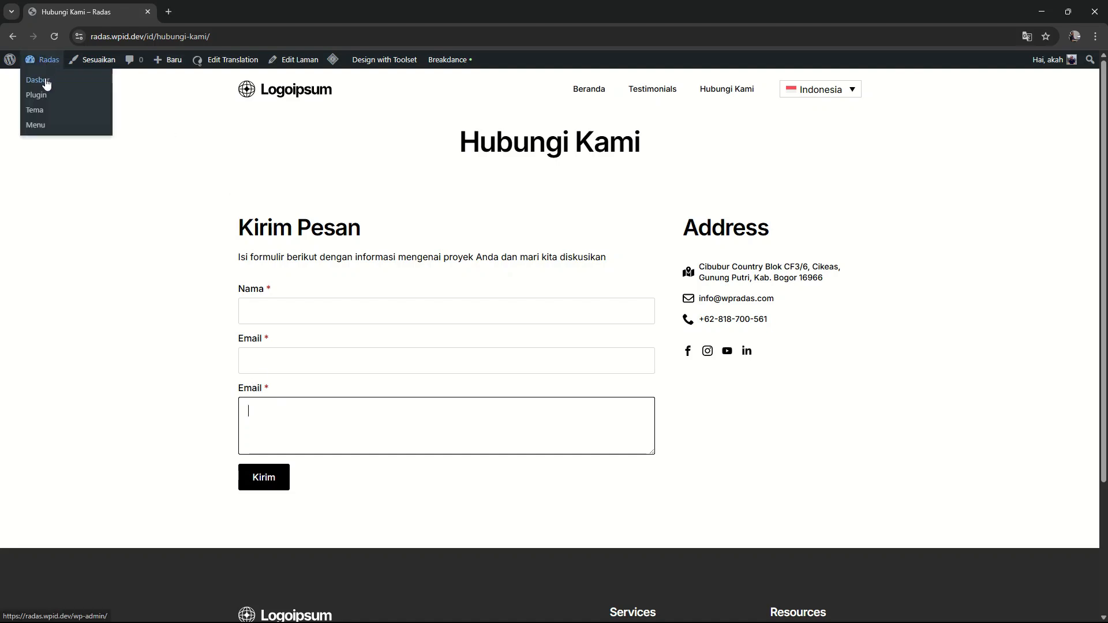
pyautogui.click(46, 83)
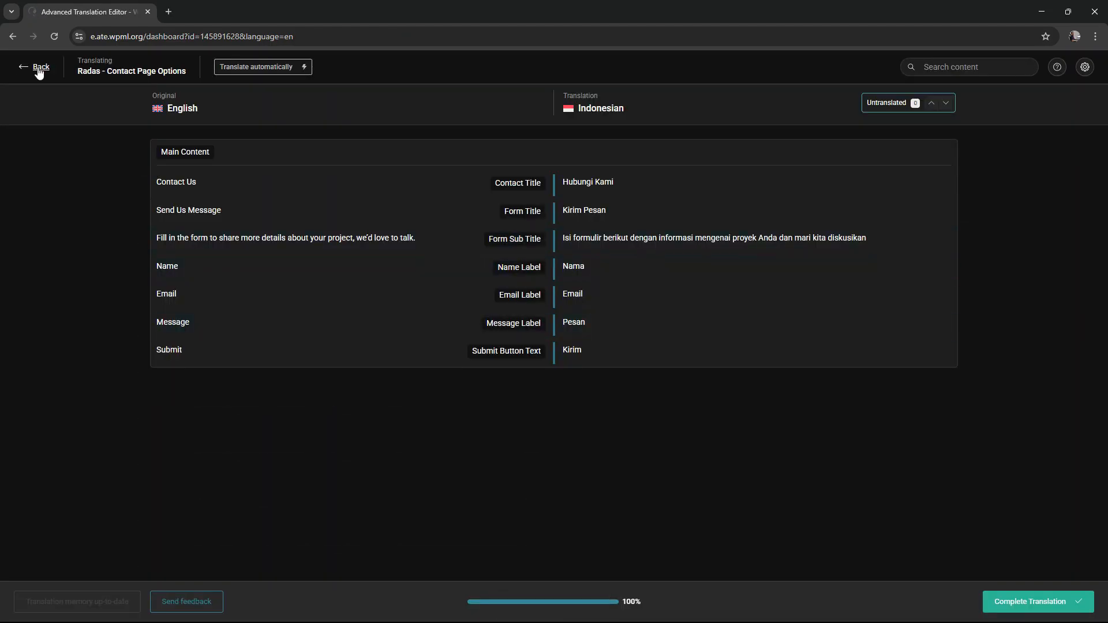
pyautogui.click(38, 67)
# Open the Contact Page global block in the builder and select the field name in the form's textarea label
pyautogui.moveTo(56, 417)
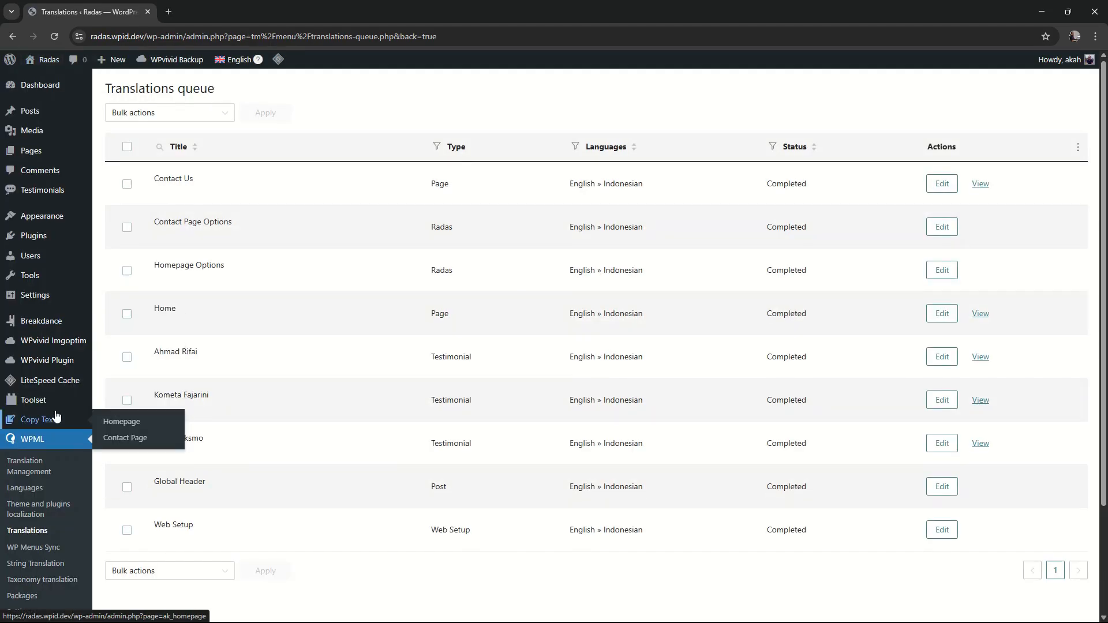
pyautogui.scroll(-2, 56, 404)
pyautogui.moveTo(40, 200)
pyautogui.click(123, 269)
pyautogui.click(153, 195)
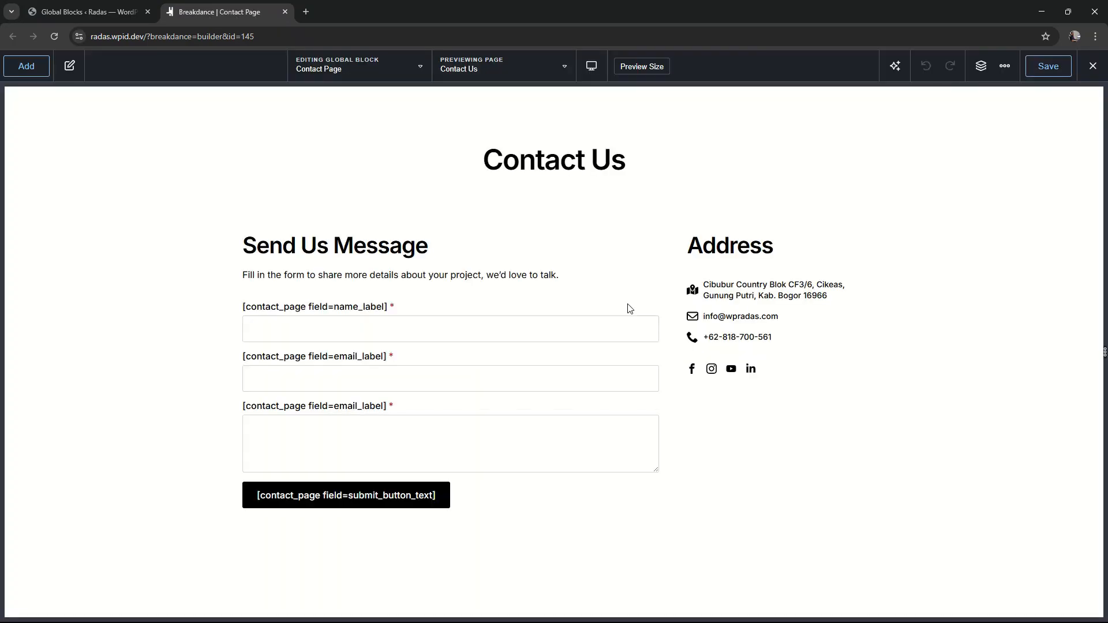
pyautogui.click(434, 388)
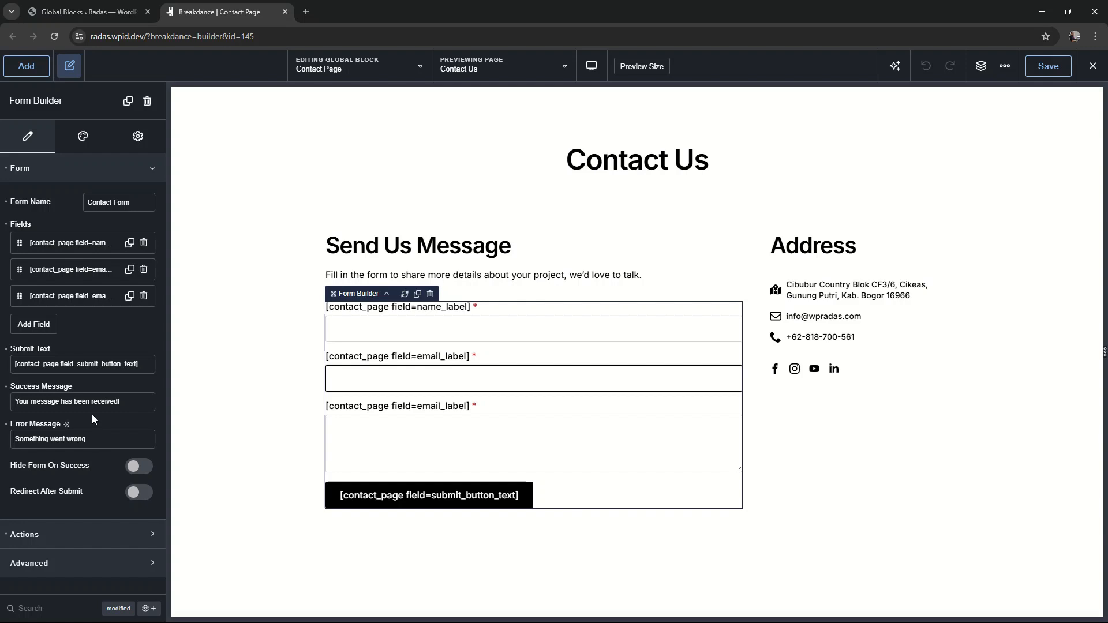
pyautogui.click(97, 299)
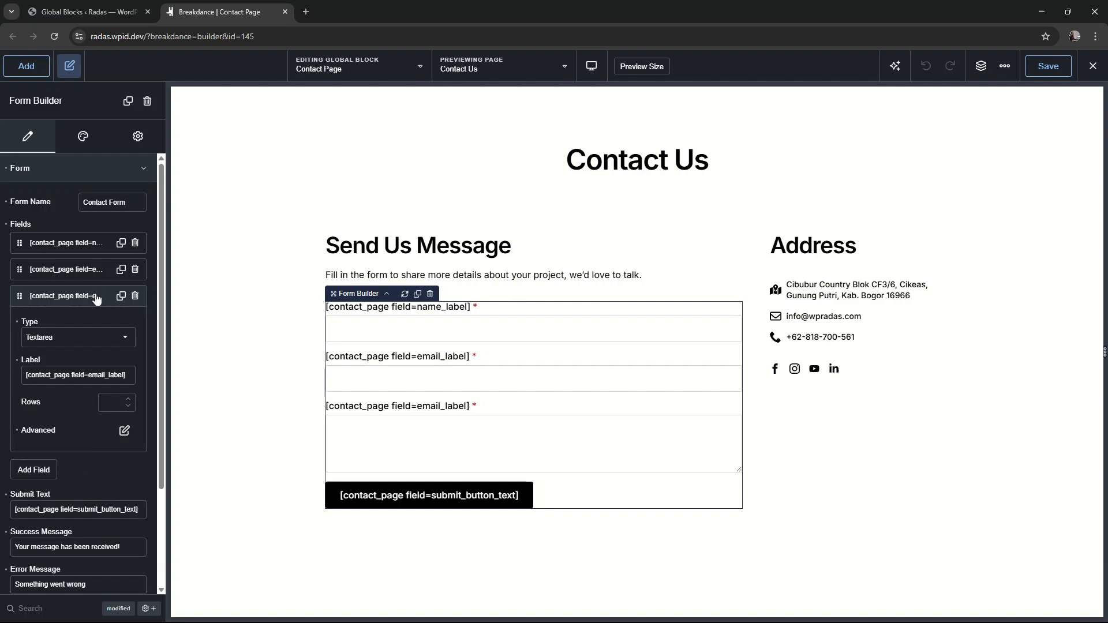
pyautogui.doubleClick(97, 375)
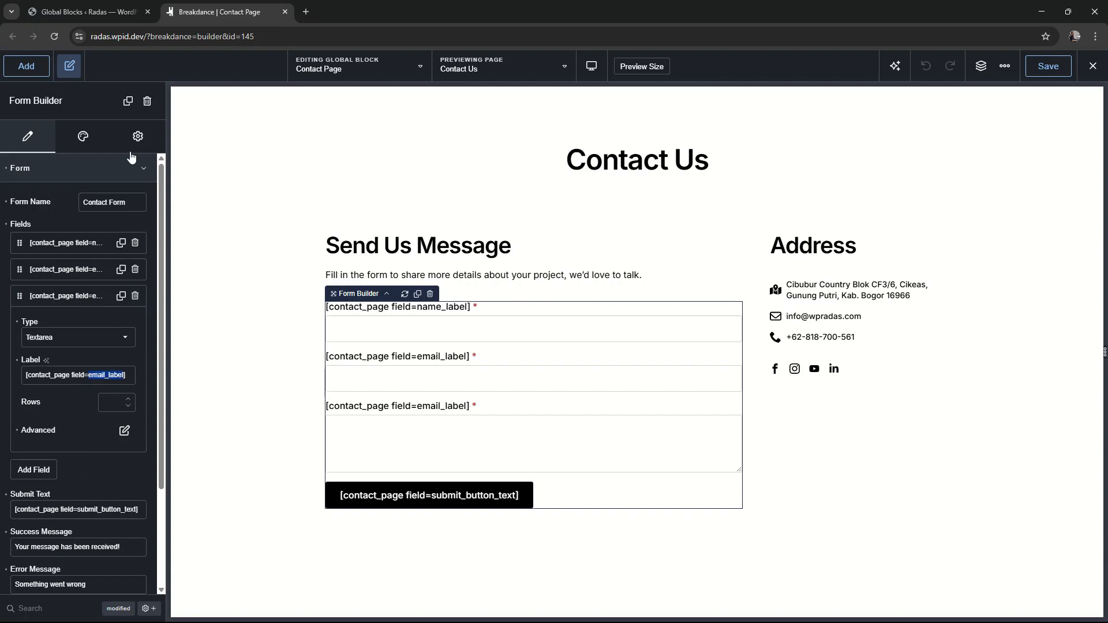
# Copy the WordPress shortcode of the Message Label field from the Contact Page definition in Radas Options Page
pyautogui.click(97, 7)
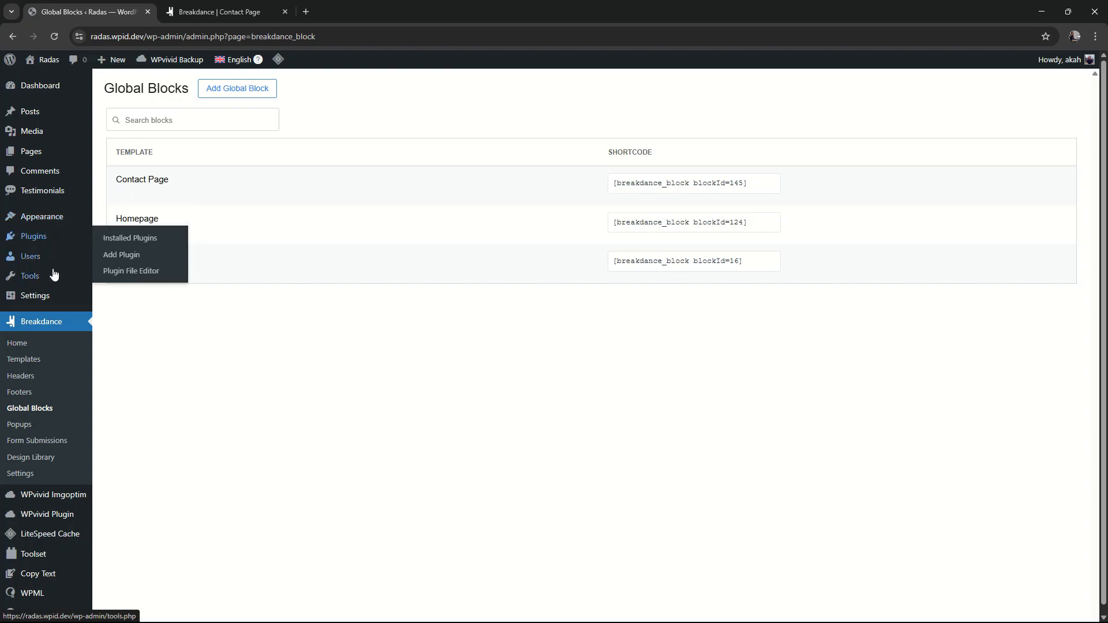
pyautogui.click(124, 398)
pyautogui.click(1023, 183)
pyautogui.click(1043, 505)
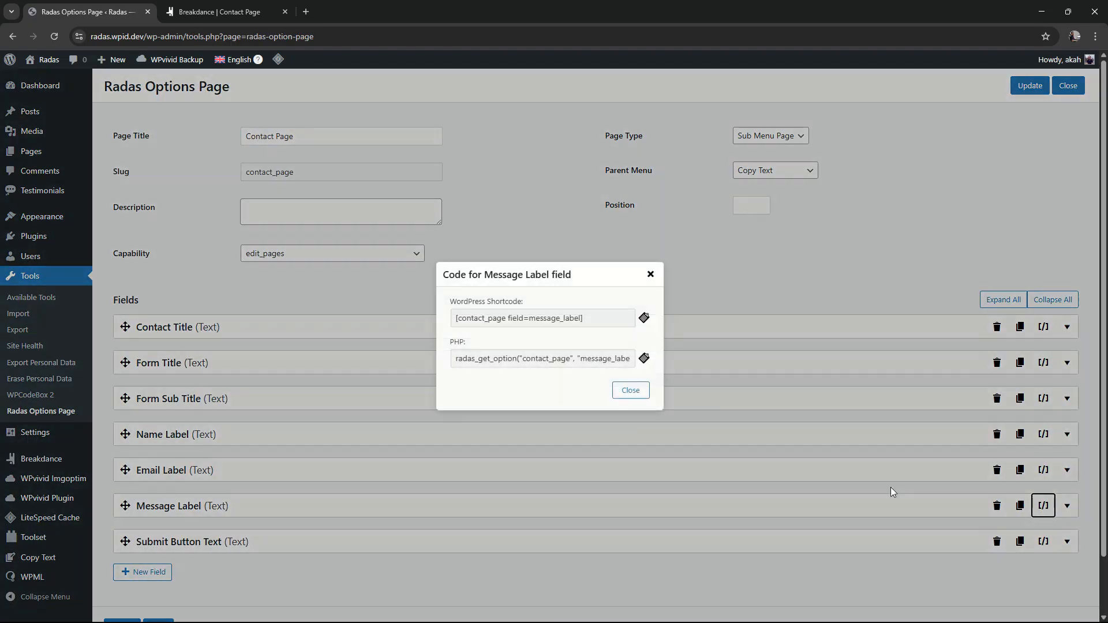
pyautogui.click(645, 318)
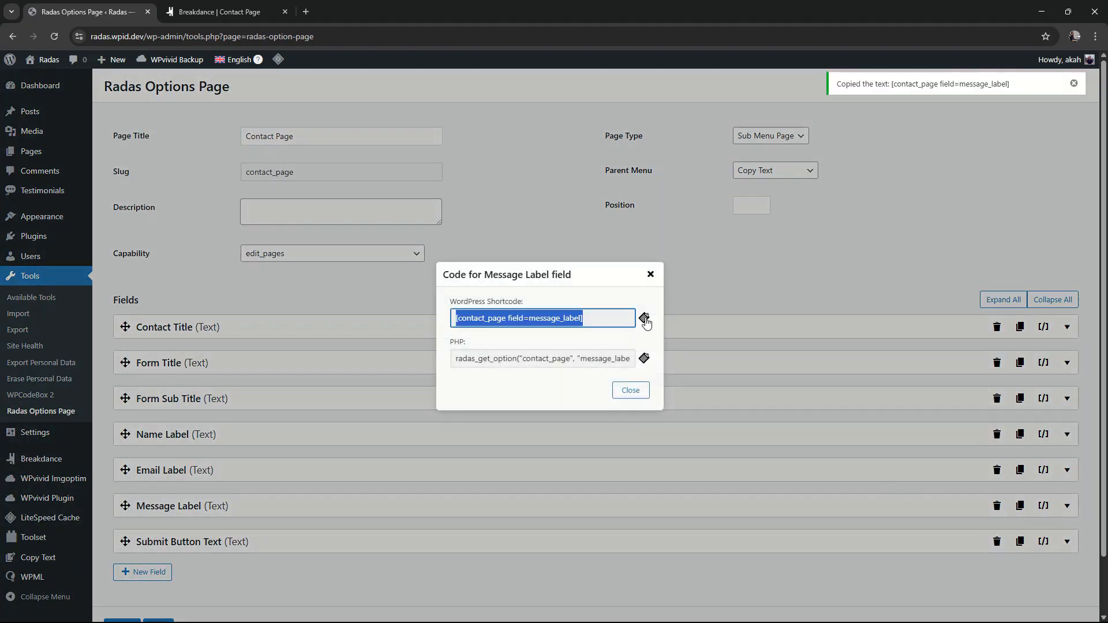
# Set the textarea field's label to [contact_page field=message_label], save the global block and close the builder
pyautogui.click(203, 12)
pyautogui.tripleClick(106, 375)
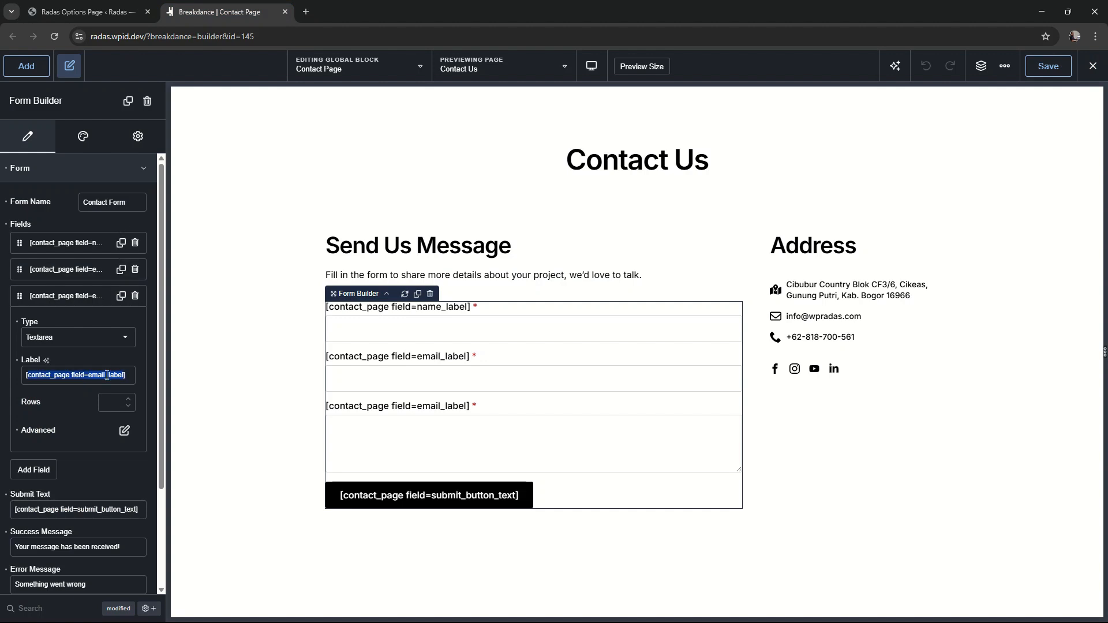
pyautogui.hotkey('ctrl', 'v')
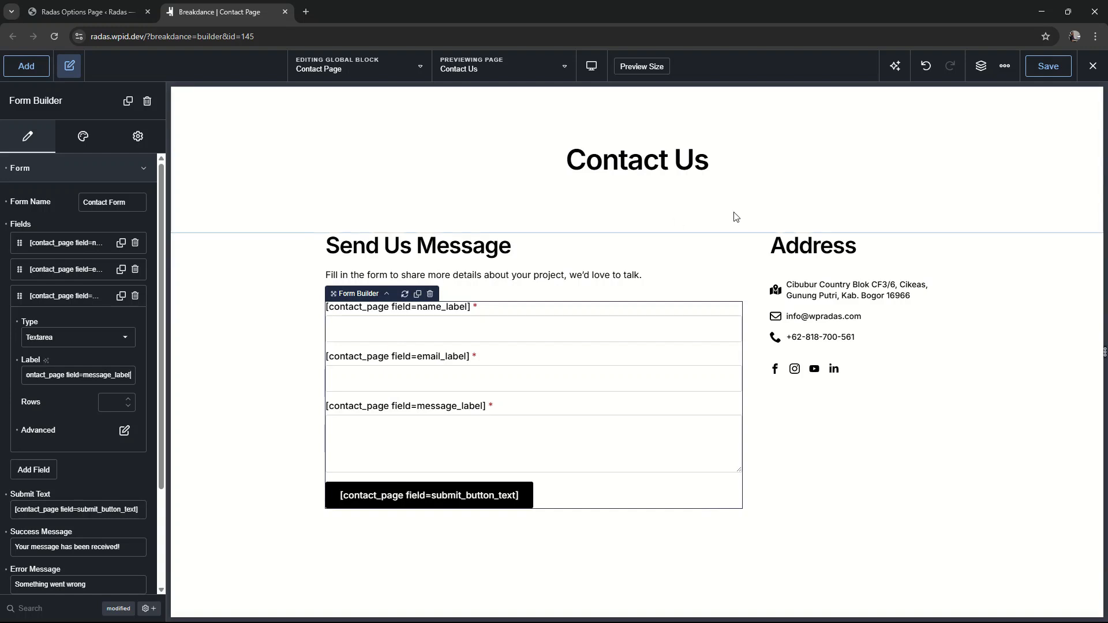
pyautogui.click(1055, 69)
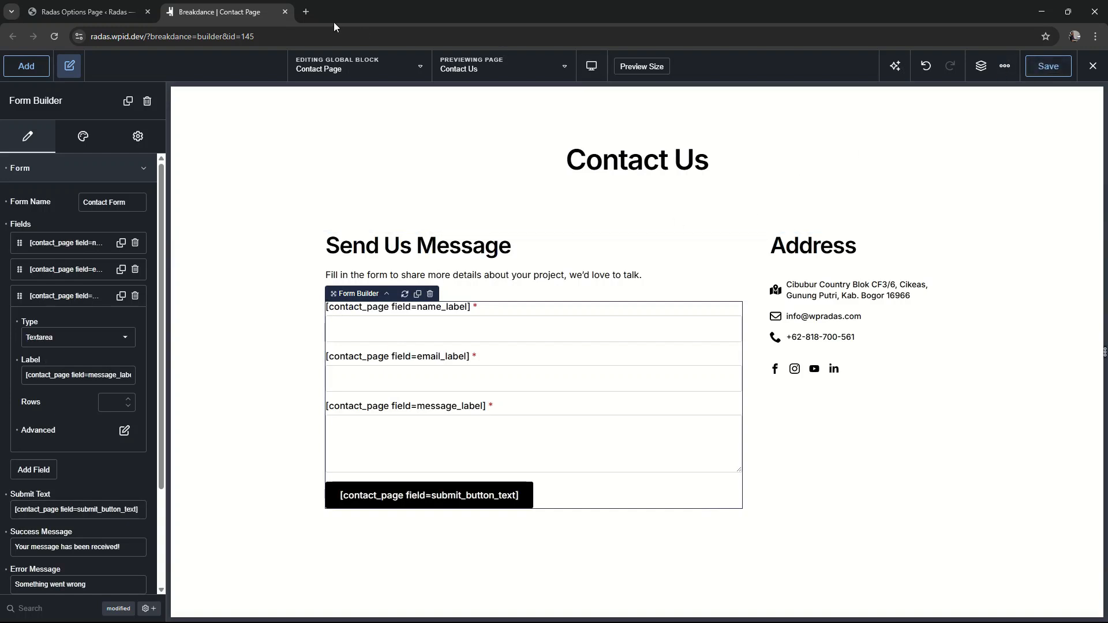
pyautogui.click(286, 11)
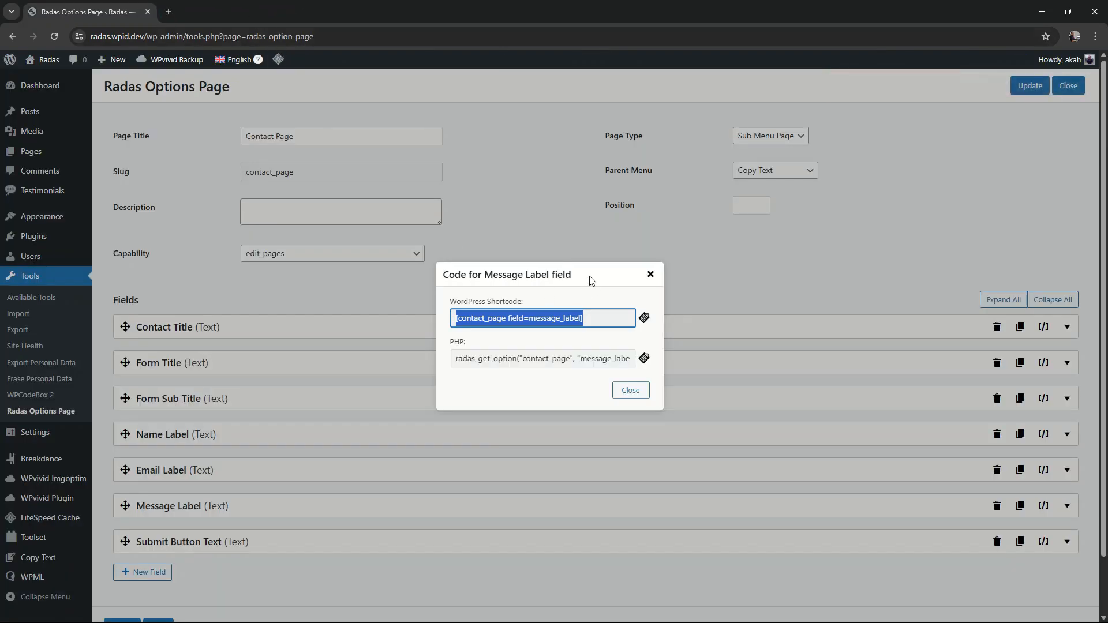
# Dismiss the Message Label code dialog and purge all LiteSpeed caches
pyautogui.click(651, 274)
pyautogui.moveTo(279, 59)
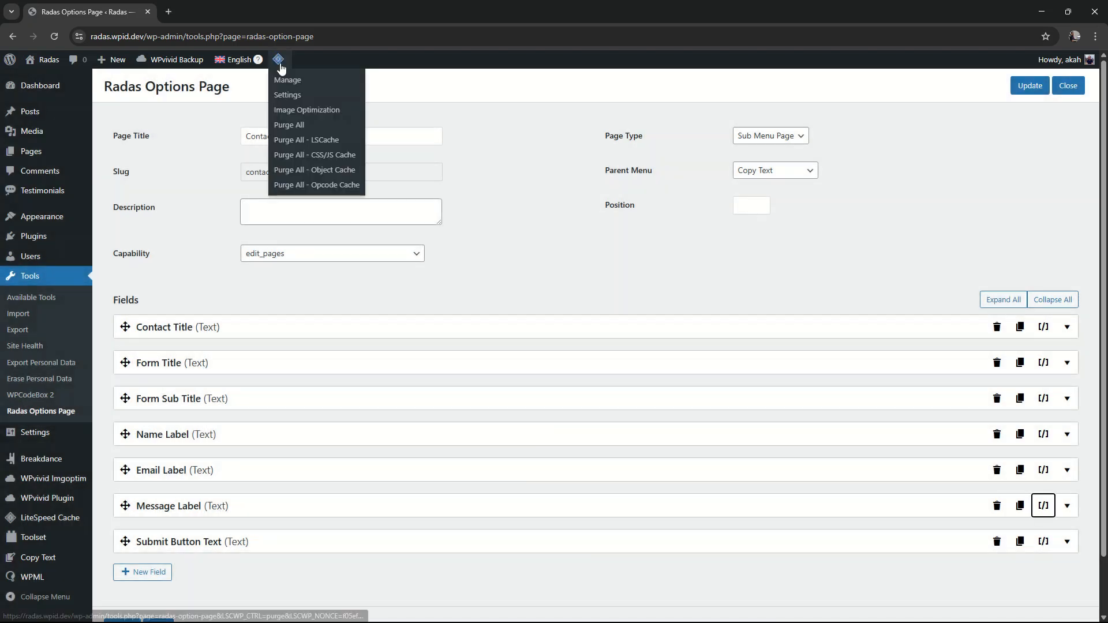
pyautogui.click(290, 126)
# View the site's contact page in Indonesian and check its form labels and footer
pyautogui.moveTo(40, 66)
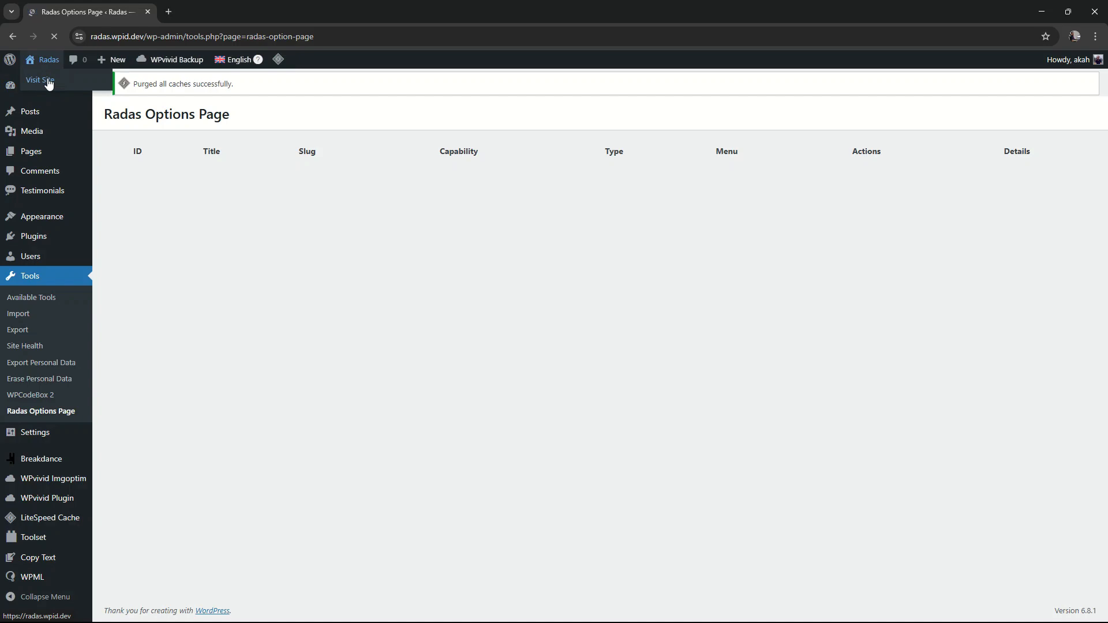
pyautogui.click(49, 83)
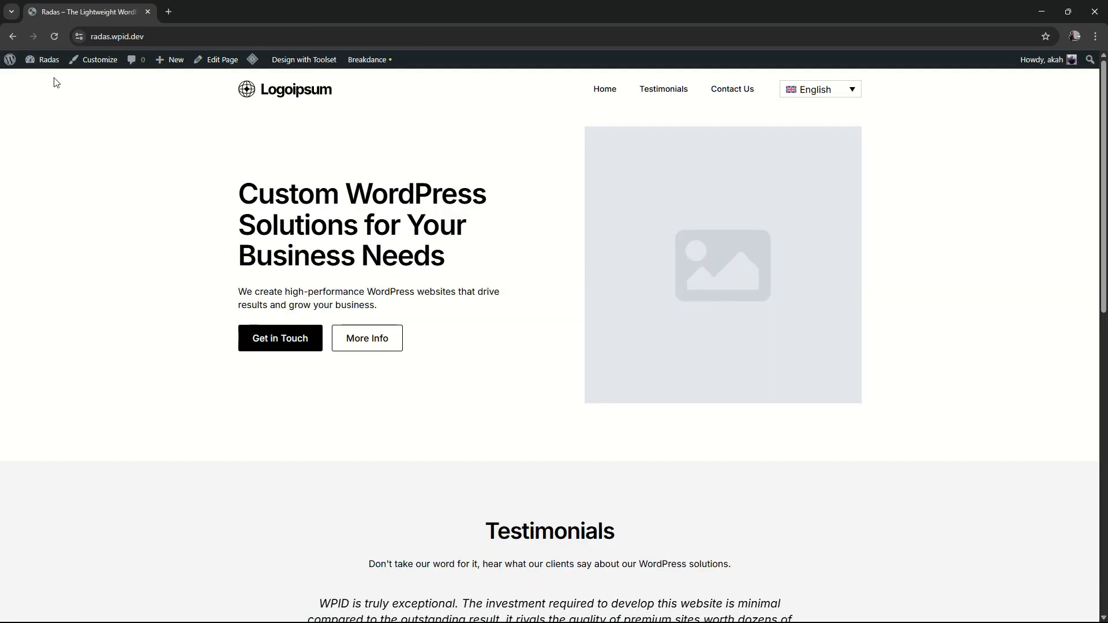
pyautogui.click(729, 90)
pyautogui.click(811, 110)
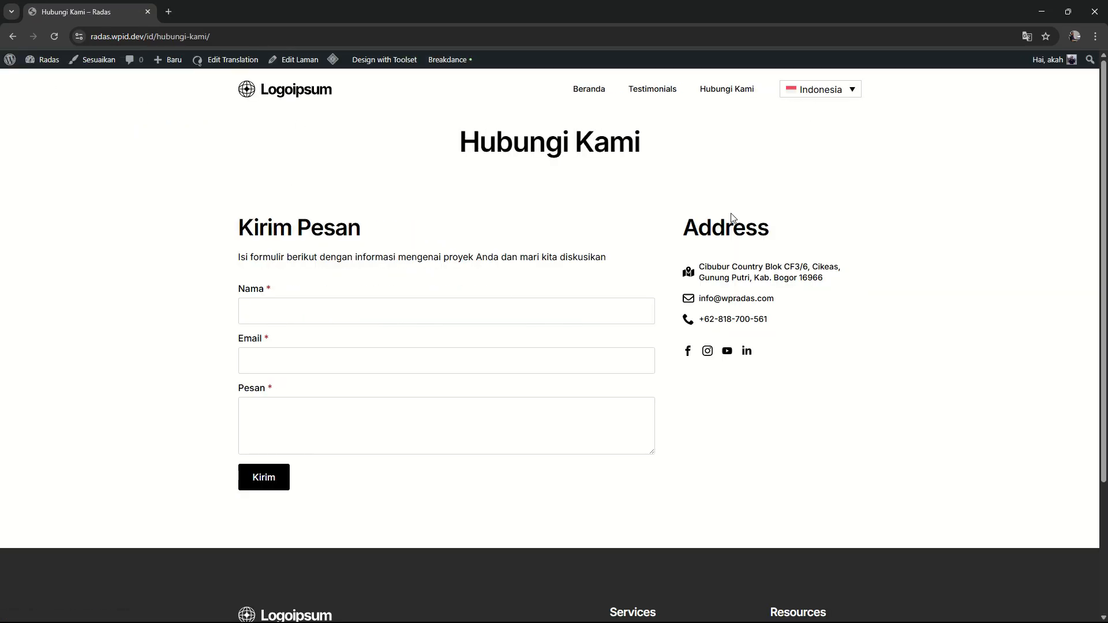
pyautogui.scroll(-3, 732, 218)
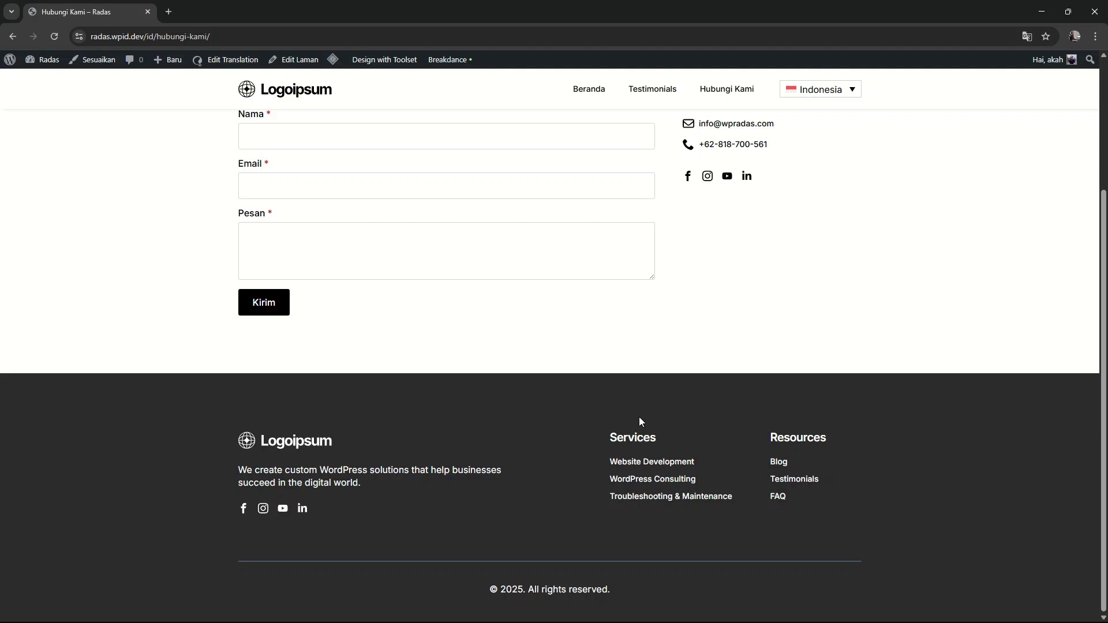
pyautogui.scroll(3, 640, 417)
# Open the Global Footer in the builder, inspect the menus used under Services and Resources, and exit to the dashboard
pyautogui.moveTo(456, 60)
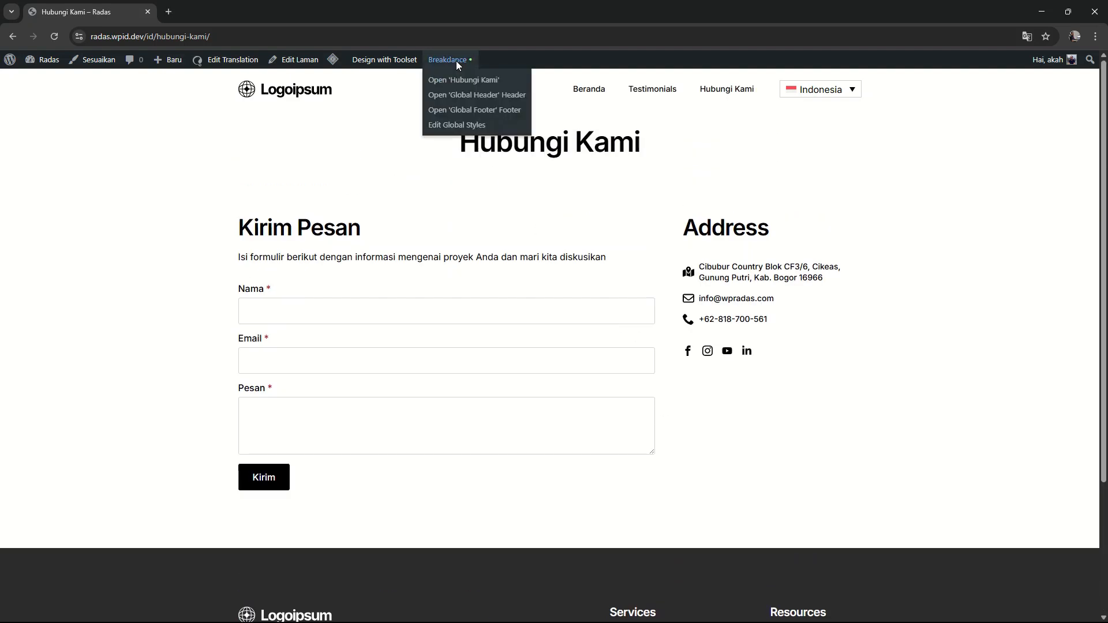
pyautogui.click(470, 110)
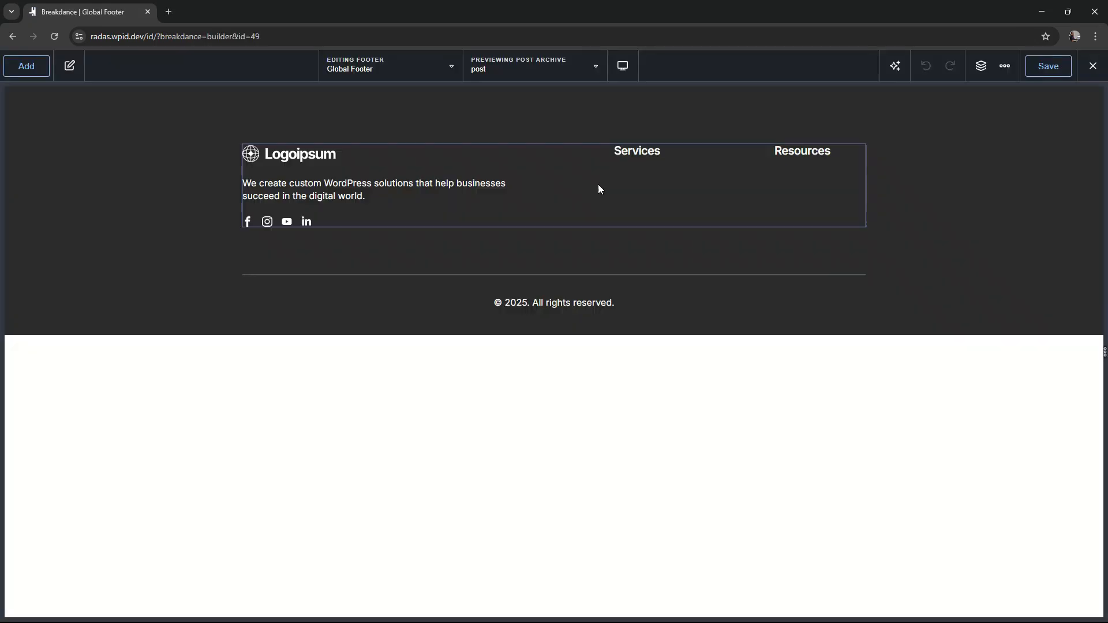
pyautogui.click(660, 184)
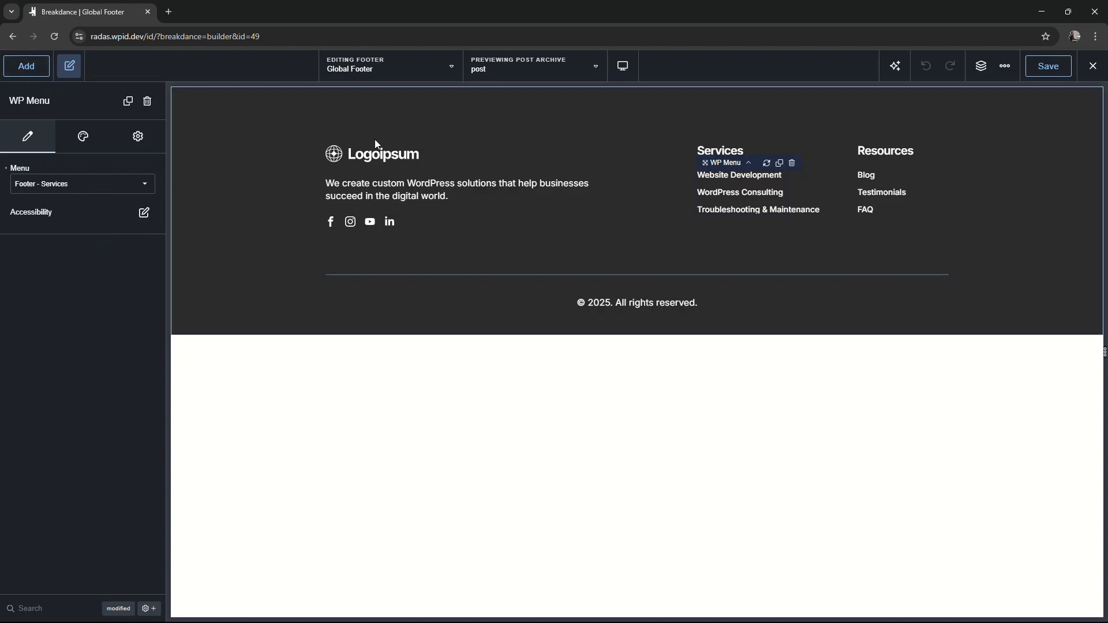
pyautogui.click(905, 194)
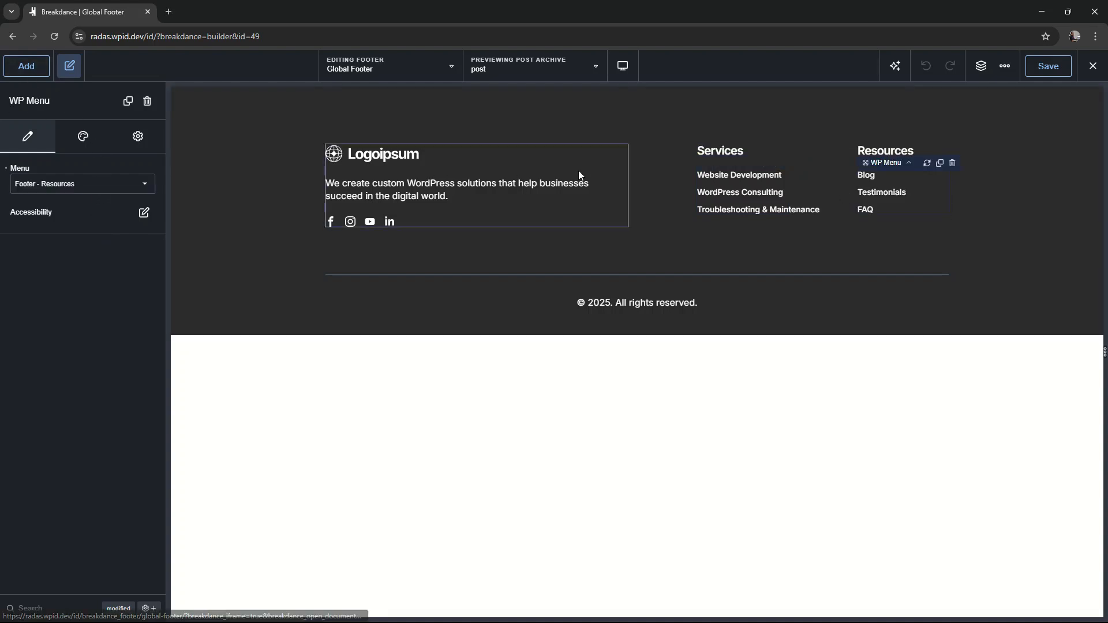
pyautogui.click(816, 186)
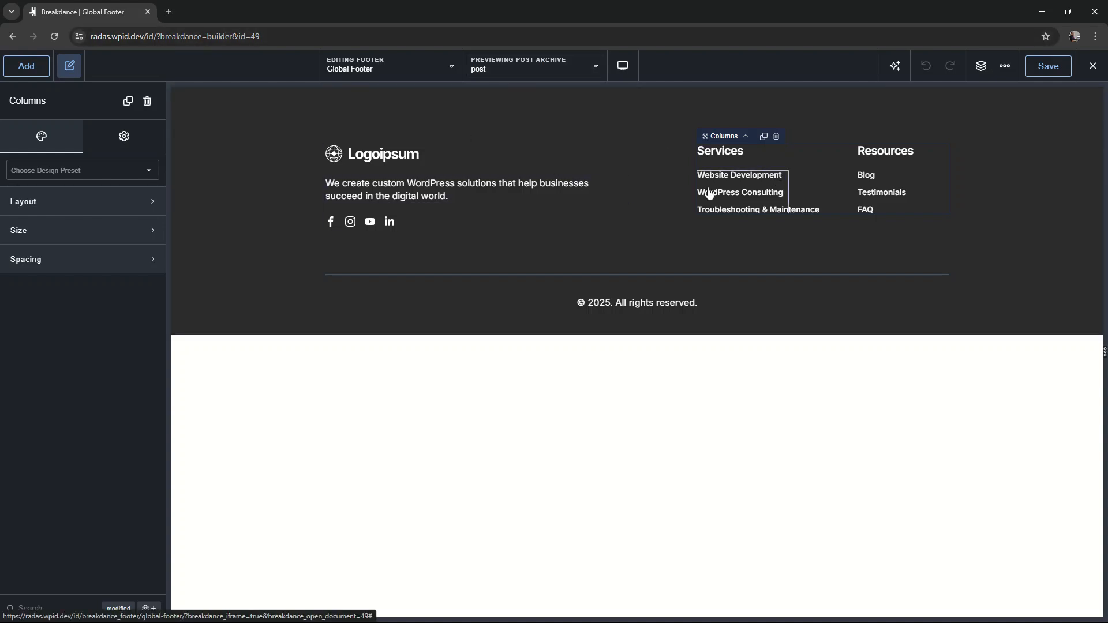
pyautogui.click(1092, 68)
pyautogui.click(1064, 116)
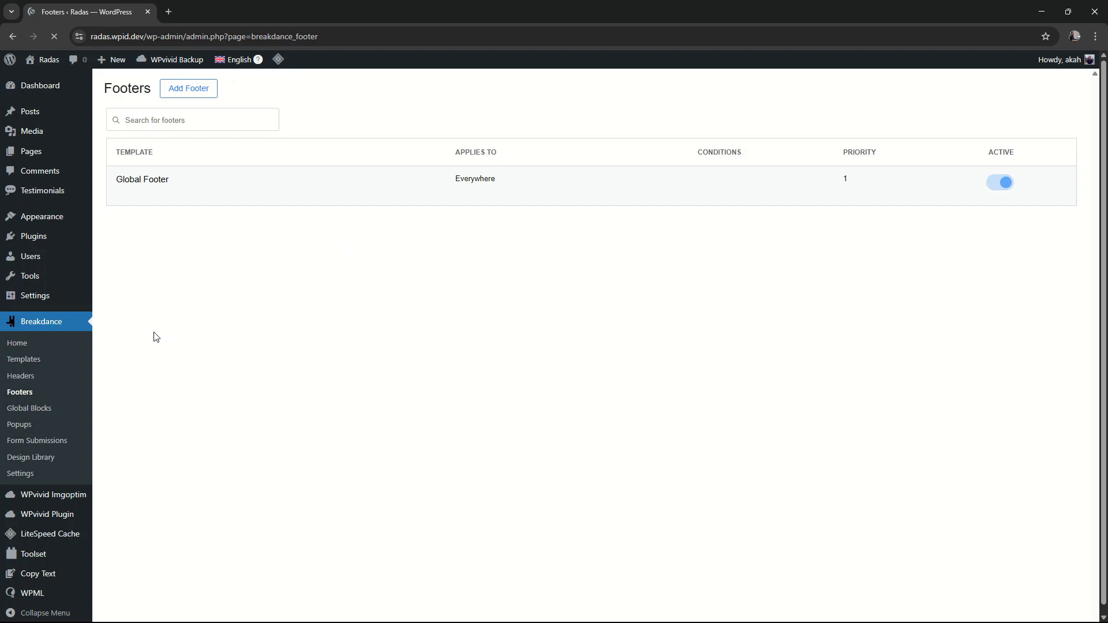
# Open the Footer - Services menu for editing in the WordPress menu manager
pyautogui.moveTo(61, 216)
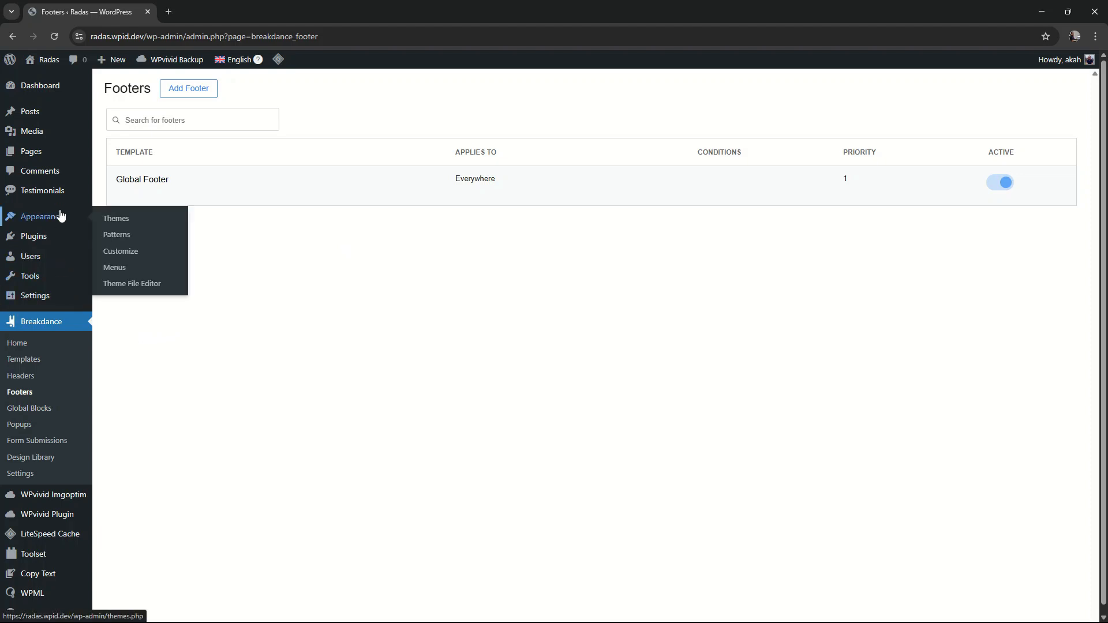
pyautogui.click(113, 267)
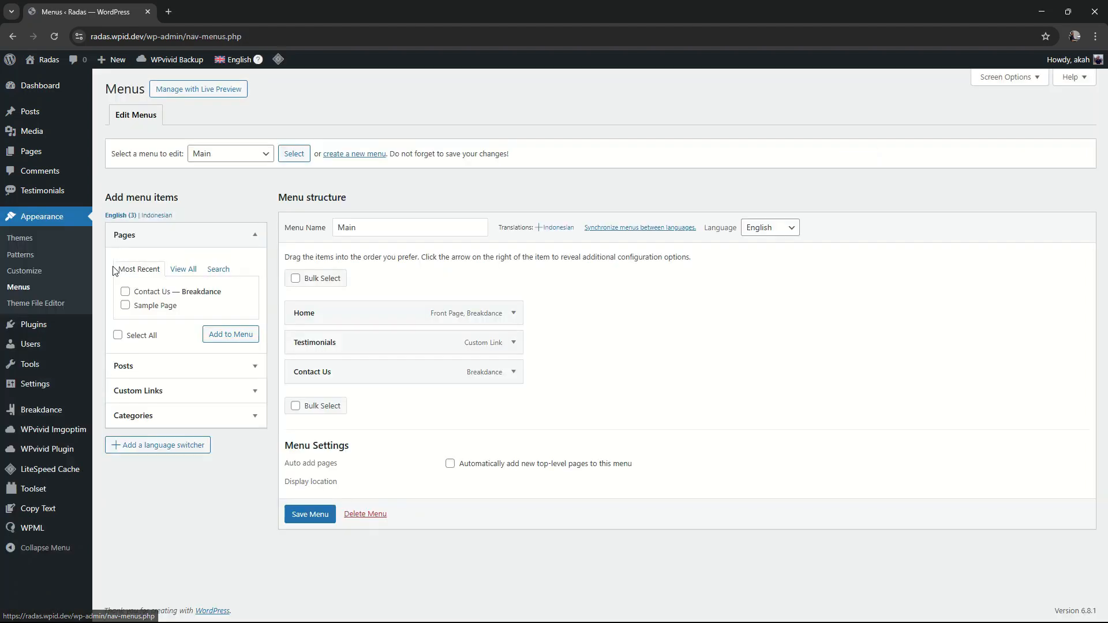
pyautogui.click(257, 157)
pyautogui.click(250, 183)
pyautogui.click(288, 157)
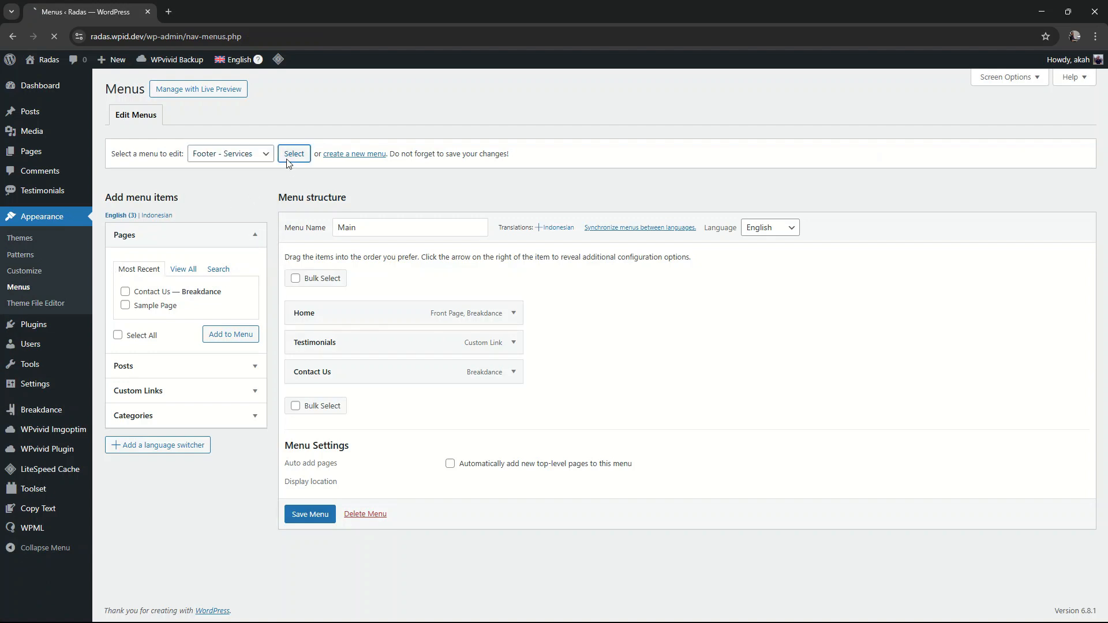
# Create an Indonesian translation of the Footer - Services menu named "Footer - Services - Indonesian"
pyautogui.click(446, 228)
pyautogui.hotkey('ctrl', 'a')
pyautogui.hotkey('ctrl', 'c')
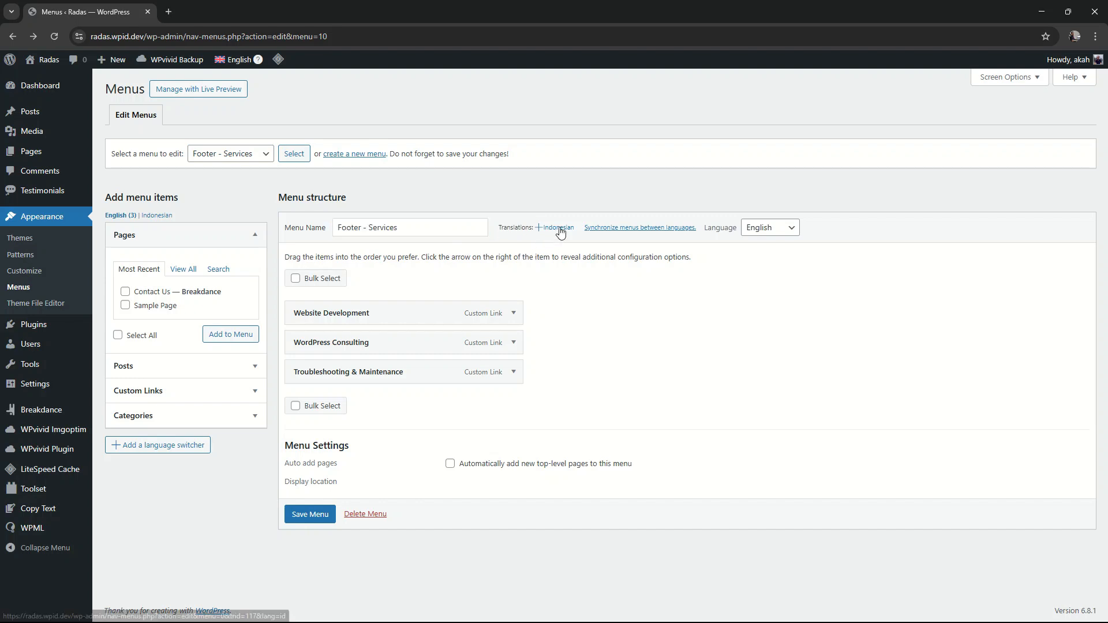
pyautogui.click(559, 228)
pyautogui.click(465, 224)
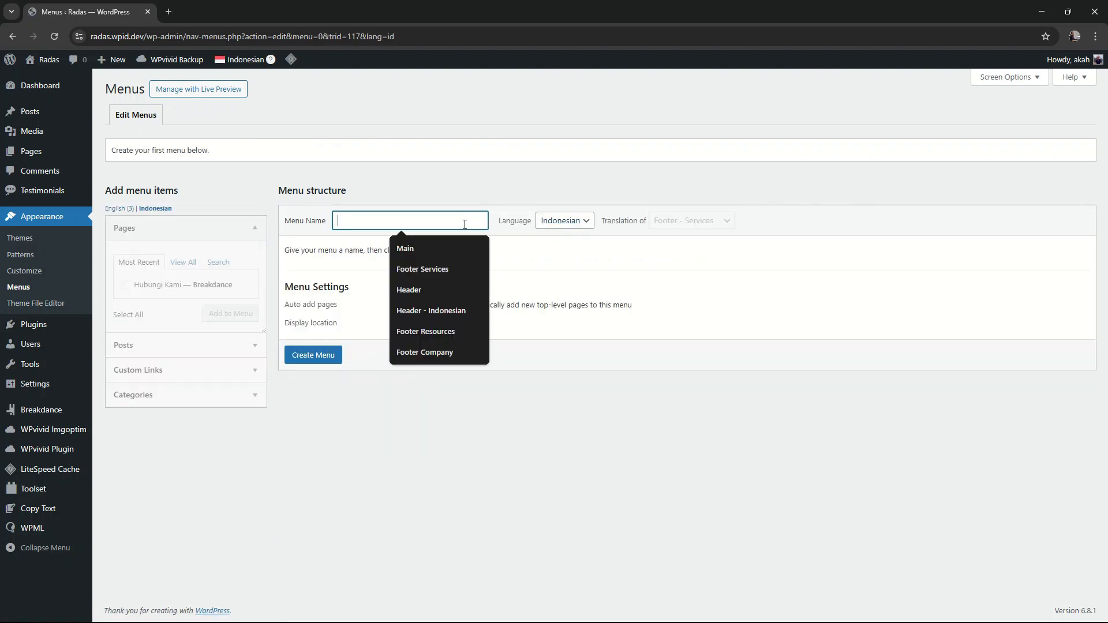
pyautogui.hotkey('ctrl', 'v')
pyautogui.write('- ')
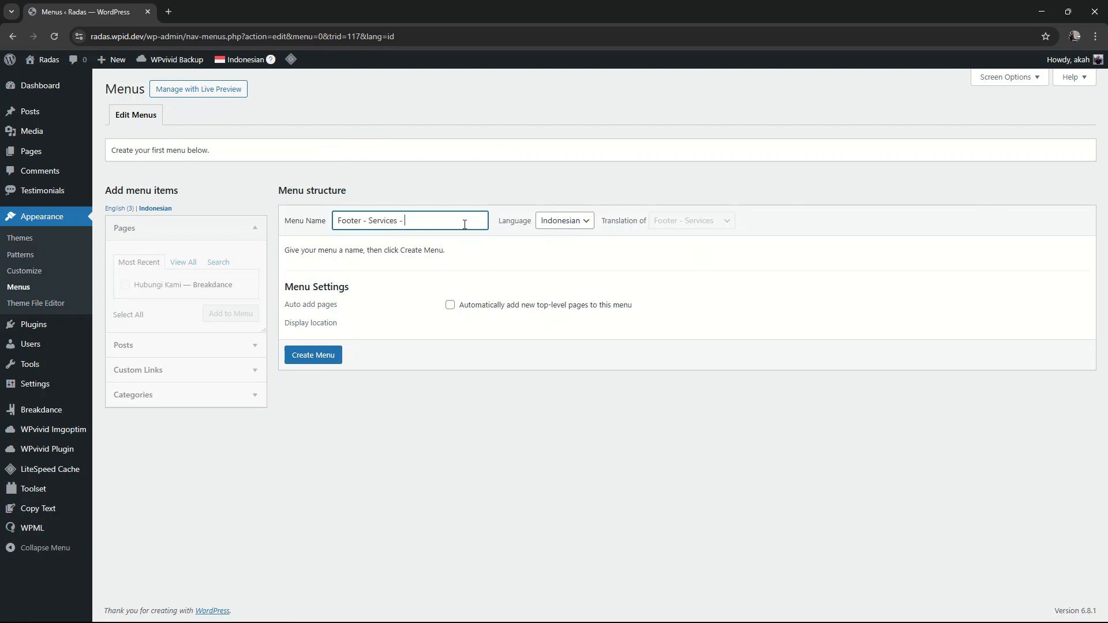
pyautogui.write('Indonesian')
pyautogui.click(318, 357)
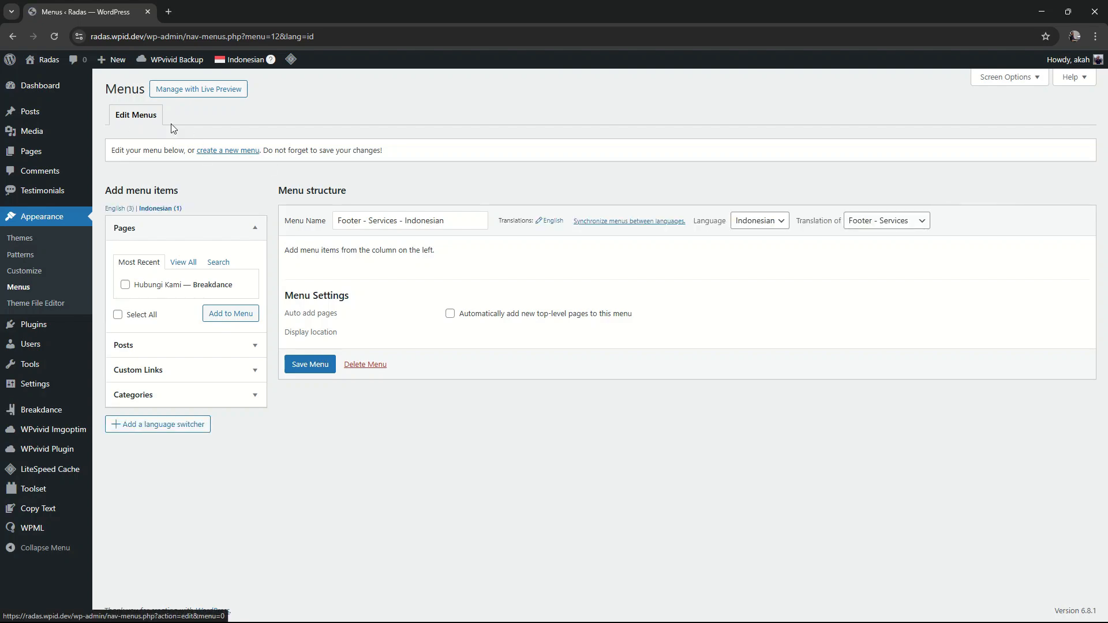
# Open the live site in a separate tab and compare the footer's Services links in Indonesian and English
pyautogui.moveTo(46, 60)
pyautogui.click(74, 89)
pyautogui.scroll(-15, 662, 364)
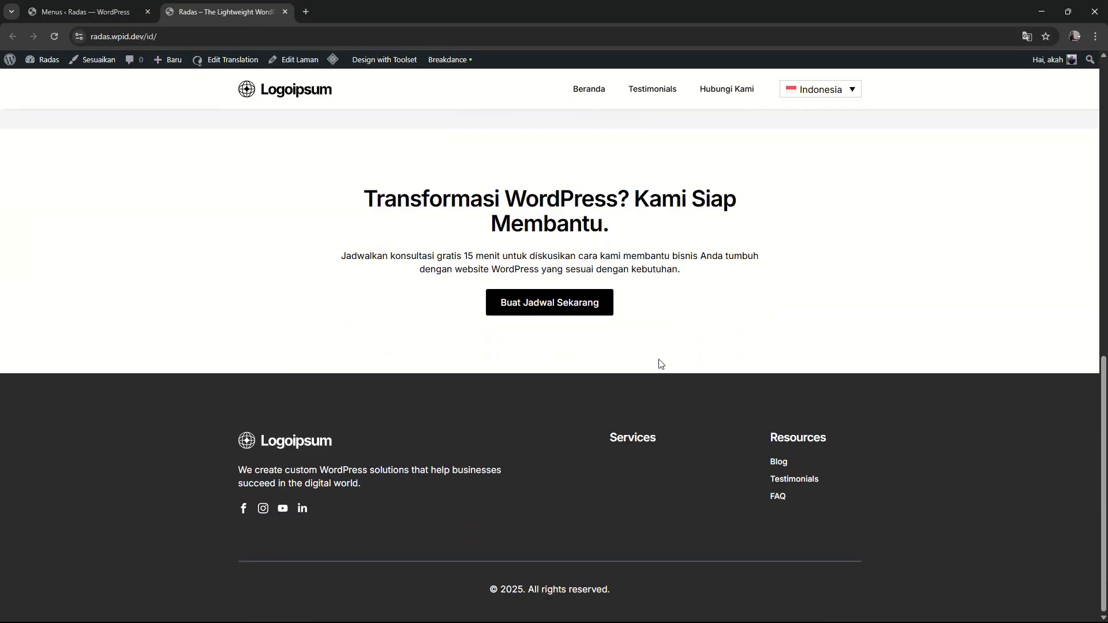
pyautogui.scroll(12, 661, 365)
pyautogui.click(826, 107)
pyautogui.scroll(-12, 730, 299)
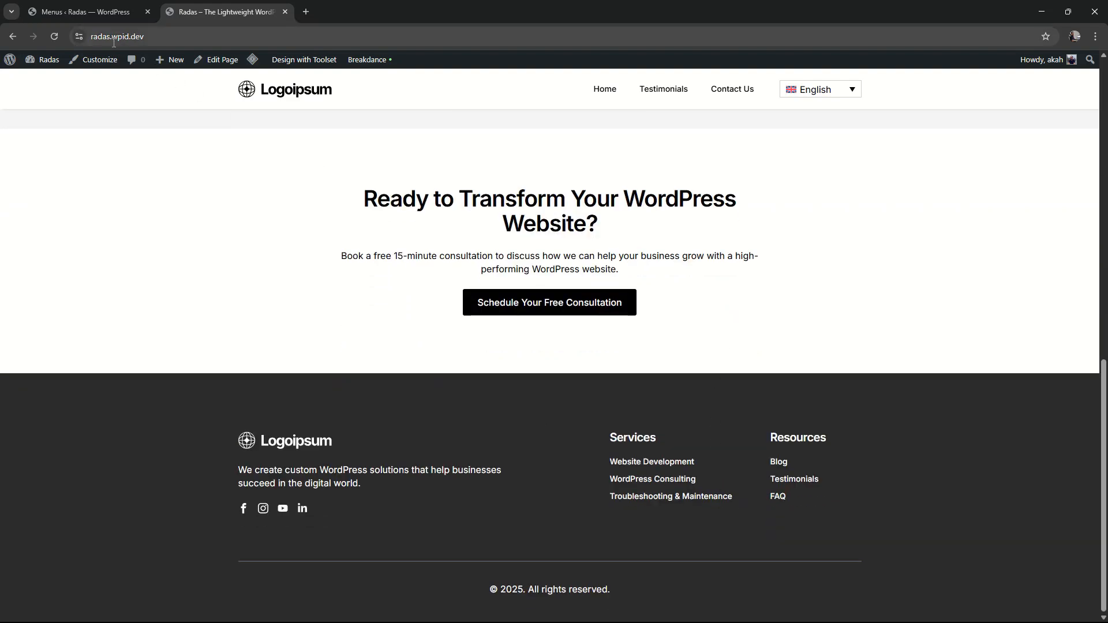
# Back in the menu manager, add a custom link "Pembuatan Website" with URL # to the Indonesian services menu
pyautogui.click(115, 13)
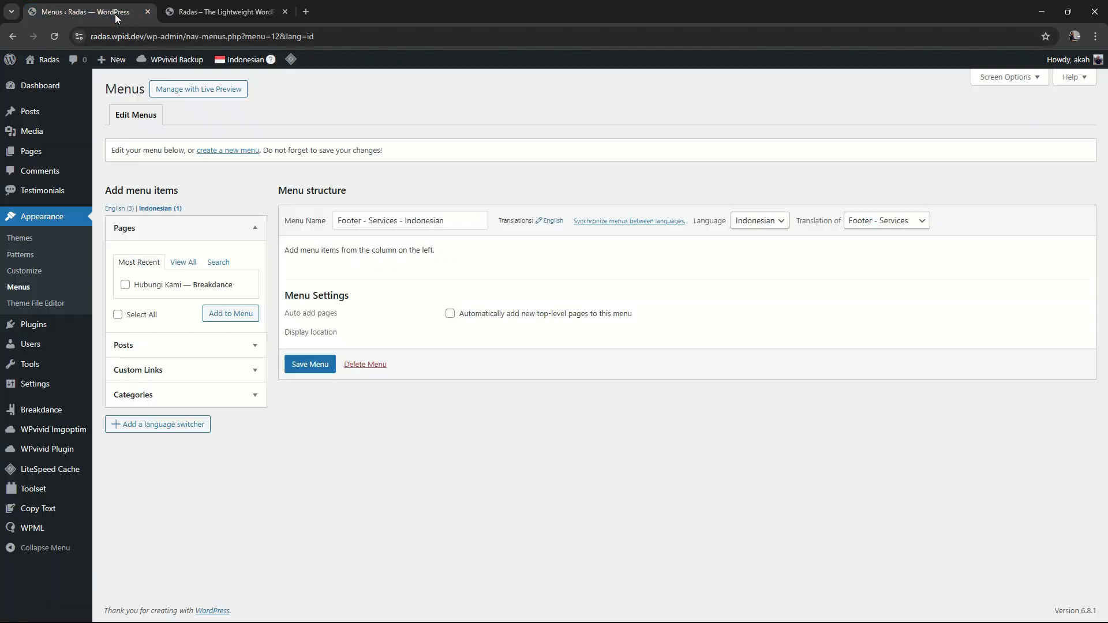
pyautogui.click(168, 371)
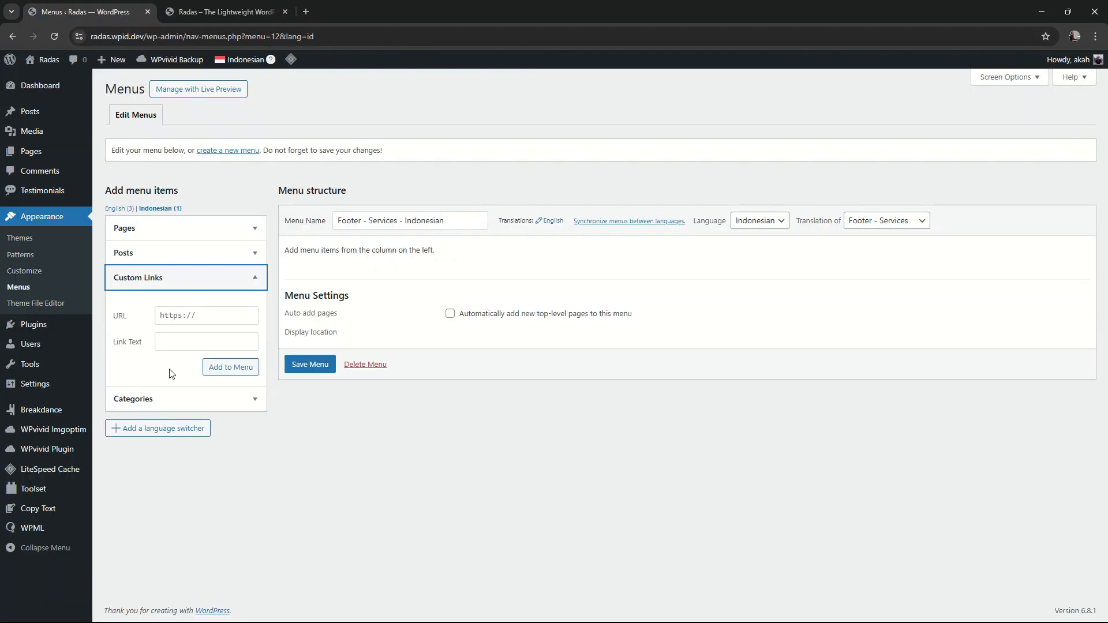
pyautogui.click(210, 316)
pyautogui.write('#')
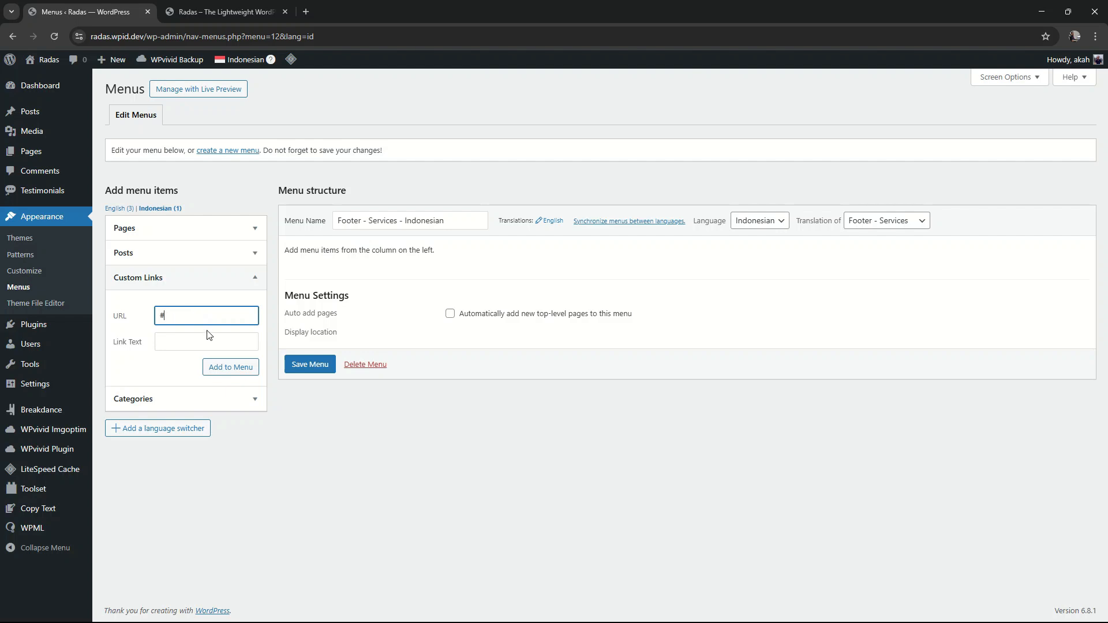
pyautogui.click(200, 345)
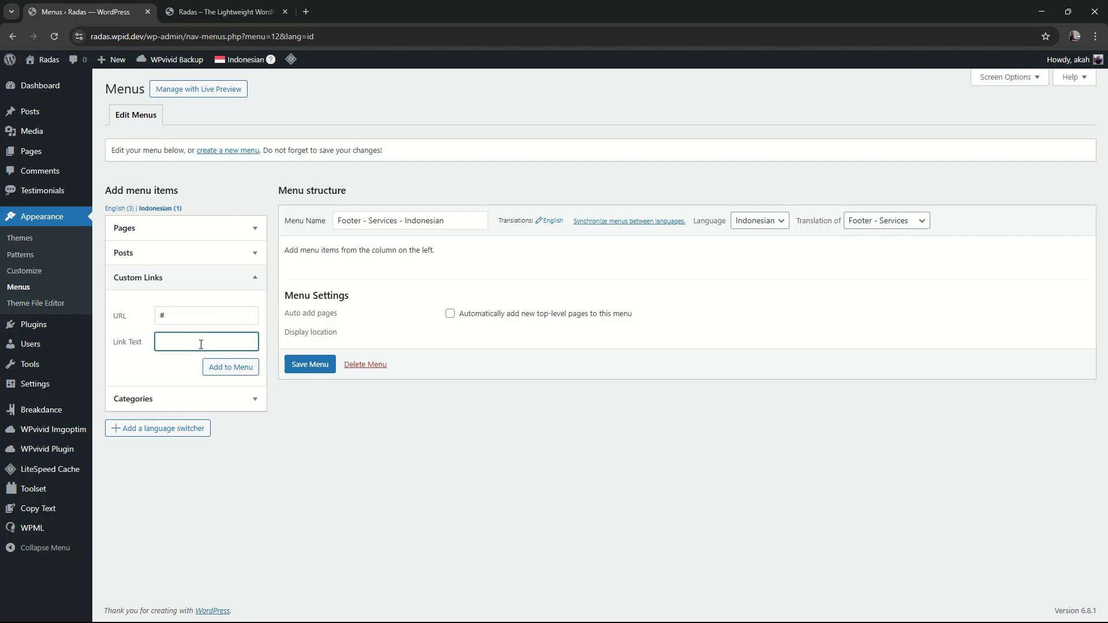
pyautogui.write('Pembuatan Website')
pyautogui.click(231, 368)
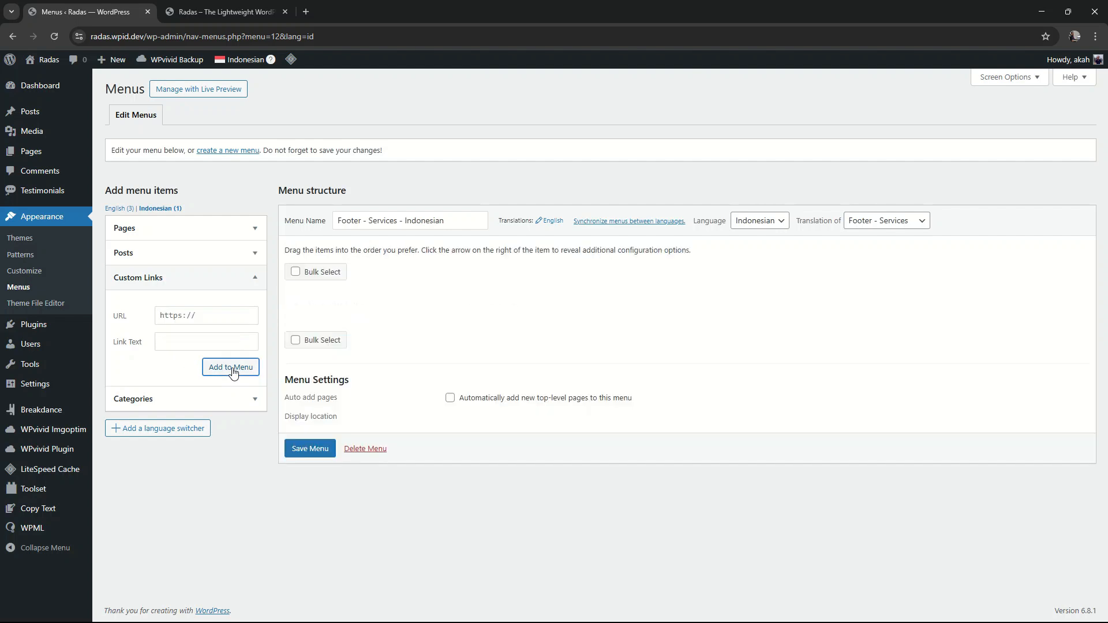
# Add a custom link "Konsultasi WordPress" with URL # to the Indonesian services menu
pyautogui.click(227, 315)
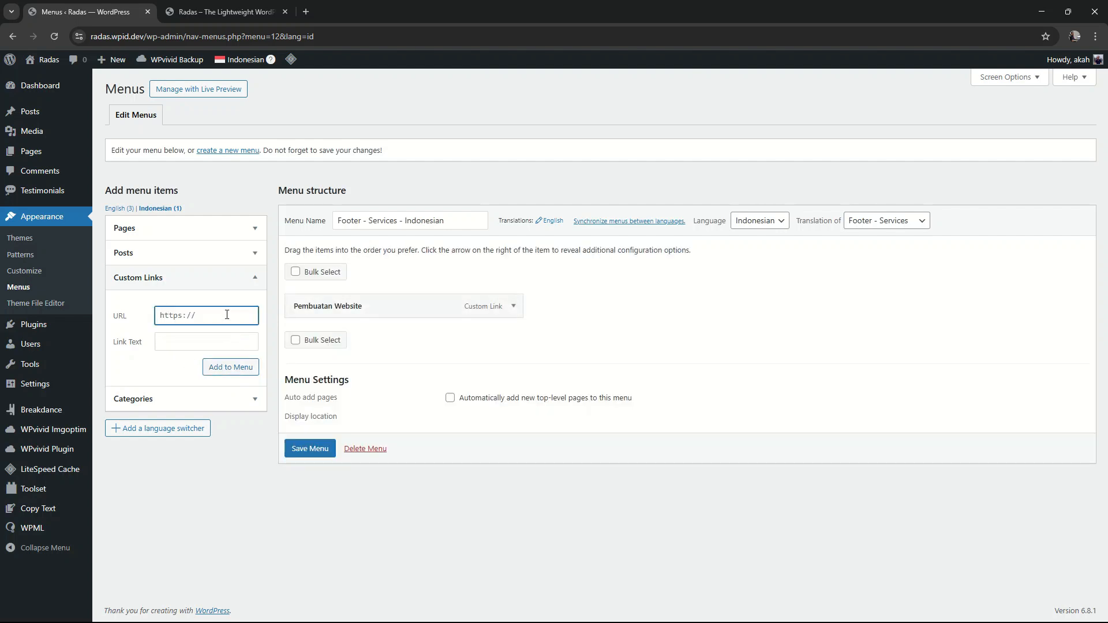
pyautogui.hotkey('ctrl', 'a')
pyautogui.write('#')
pyautogui.click(221, 343)
pyautogui.write('Konsu')
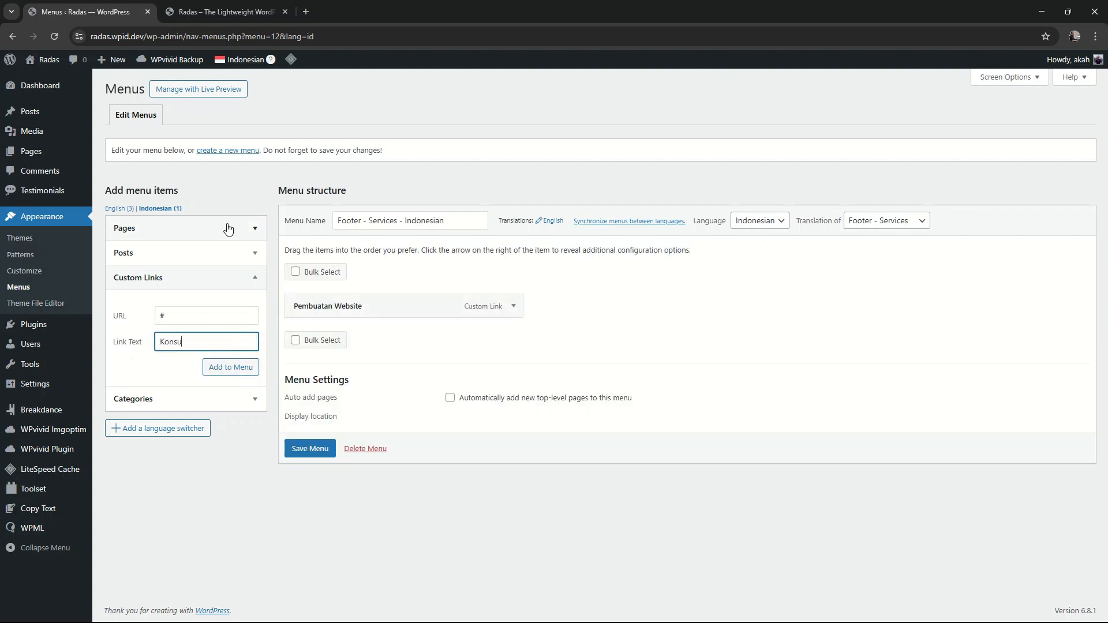
pyautogui.write('ltasi WordPress')
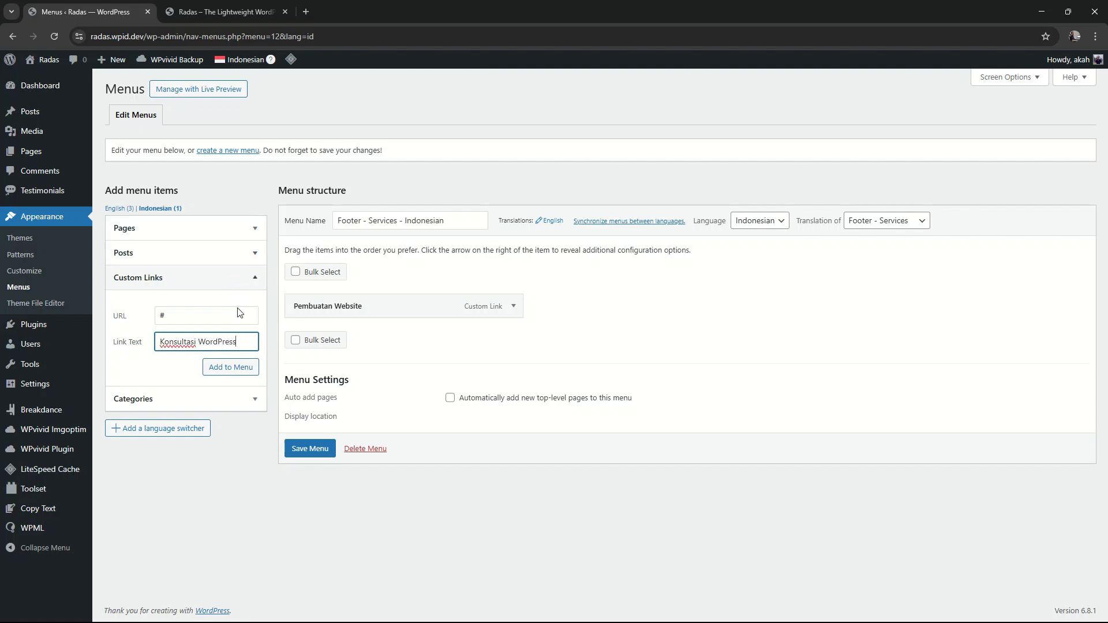
pyautogui.click(242, 373)
# Add a custom link "Perbaikan Website" with URL # and save the Indonesian services menu
pyautogui.click(222, 342)
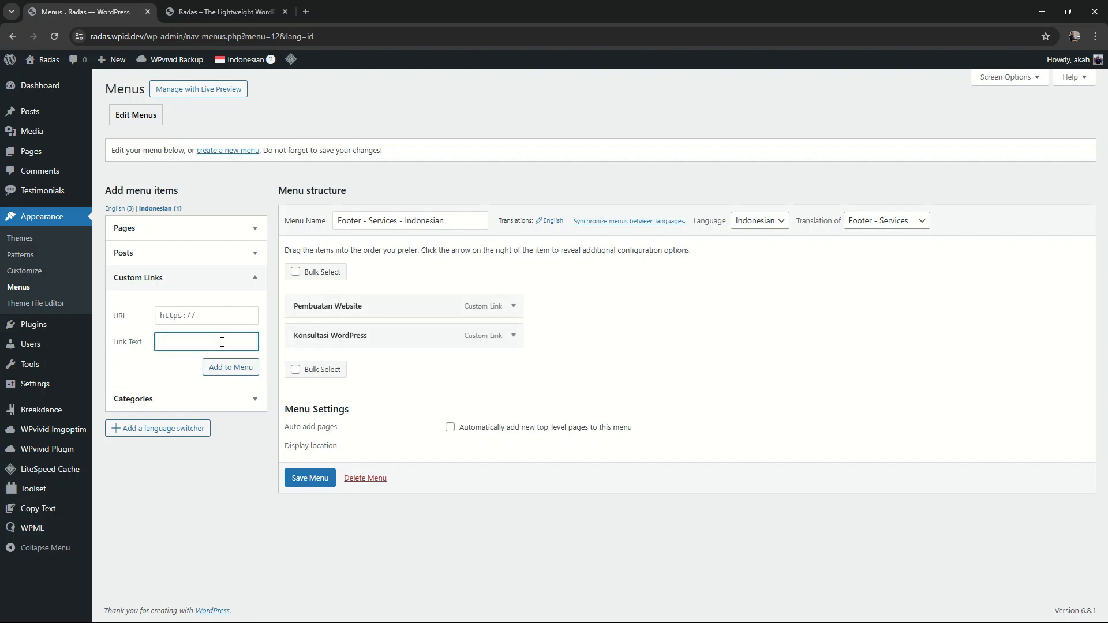
pyautogui.click(224, 315)
pyautogui.write('#')
pyautogui.click(211, 342)
pyautogui.write('Perbaikan Website')
pyautogui.click(230, 367)
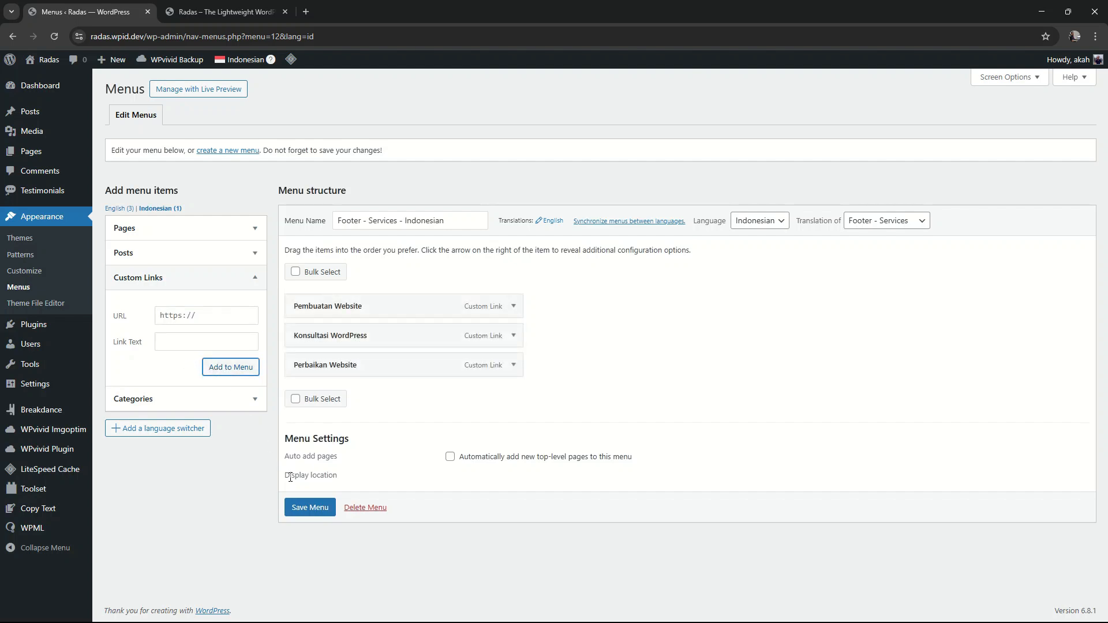
pyautogui.click(310, 507)
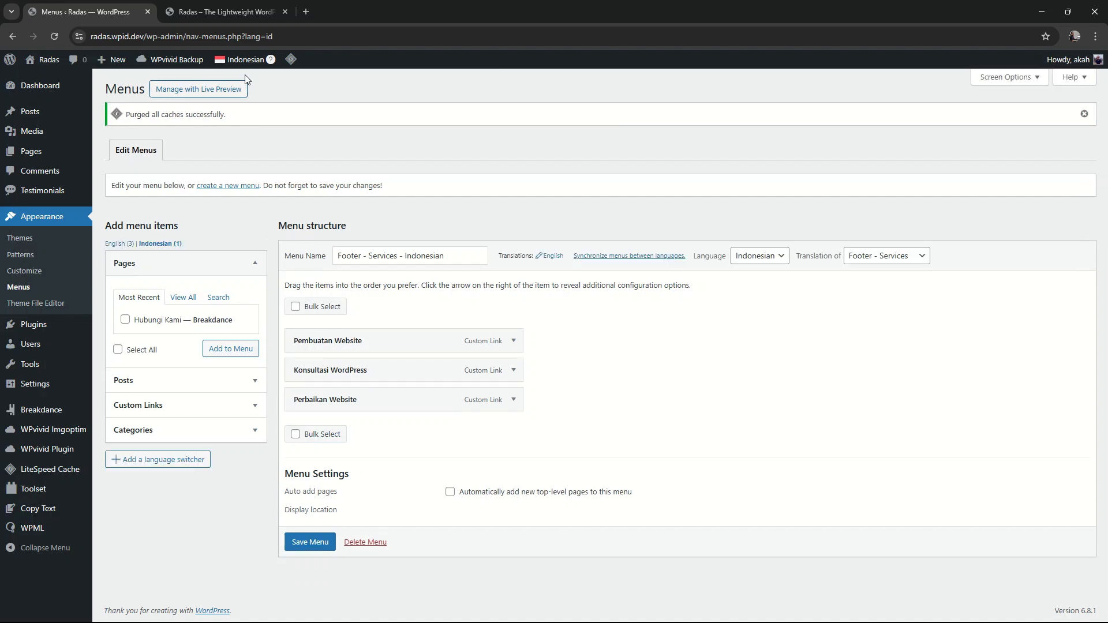
# Switch the live site to Indonesian and check the Services links in its footer
pyautogui.click(251, 12)
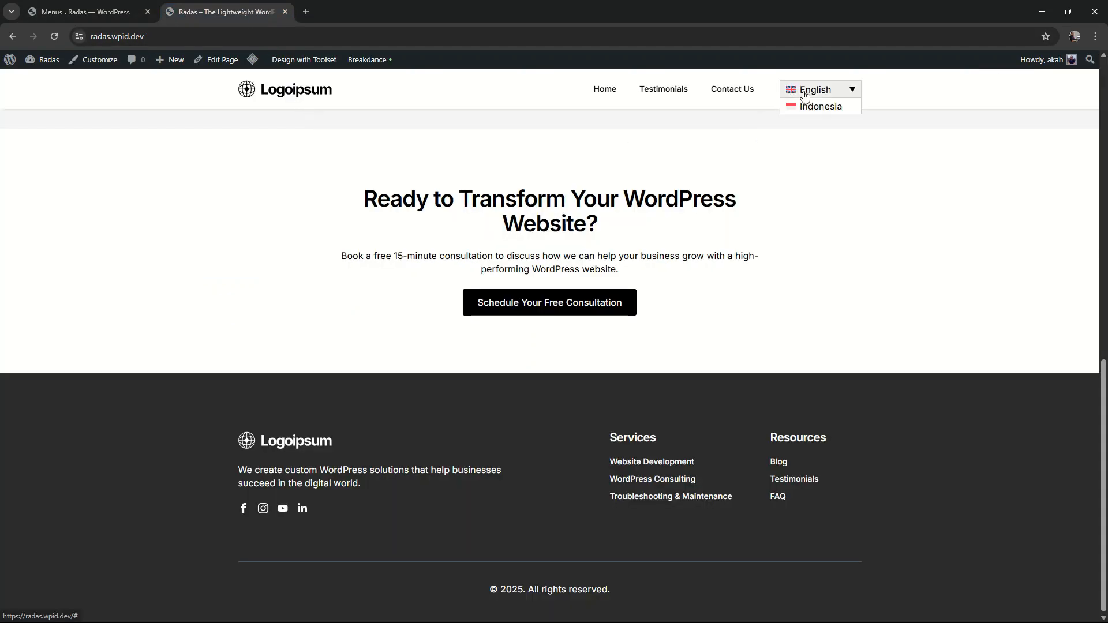
pyautogui.click(805, 108)
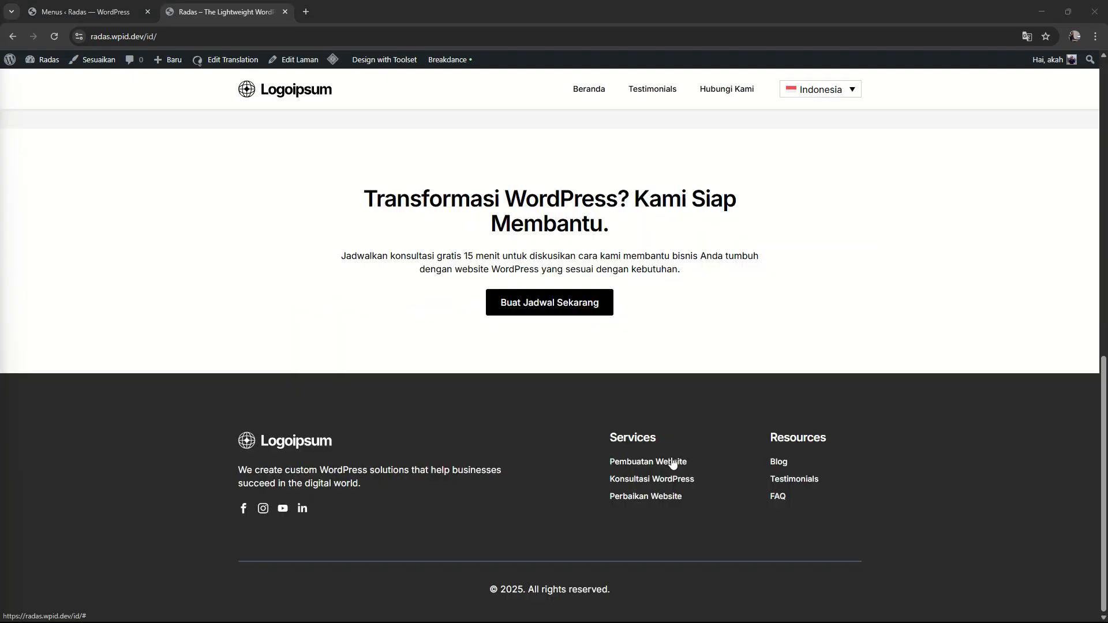